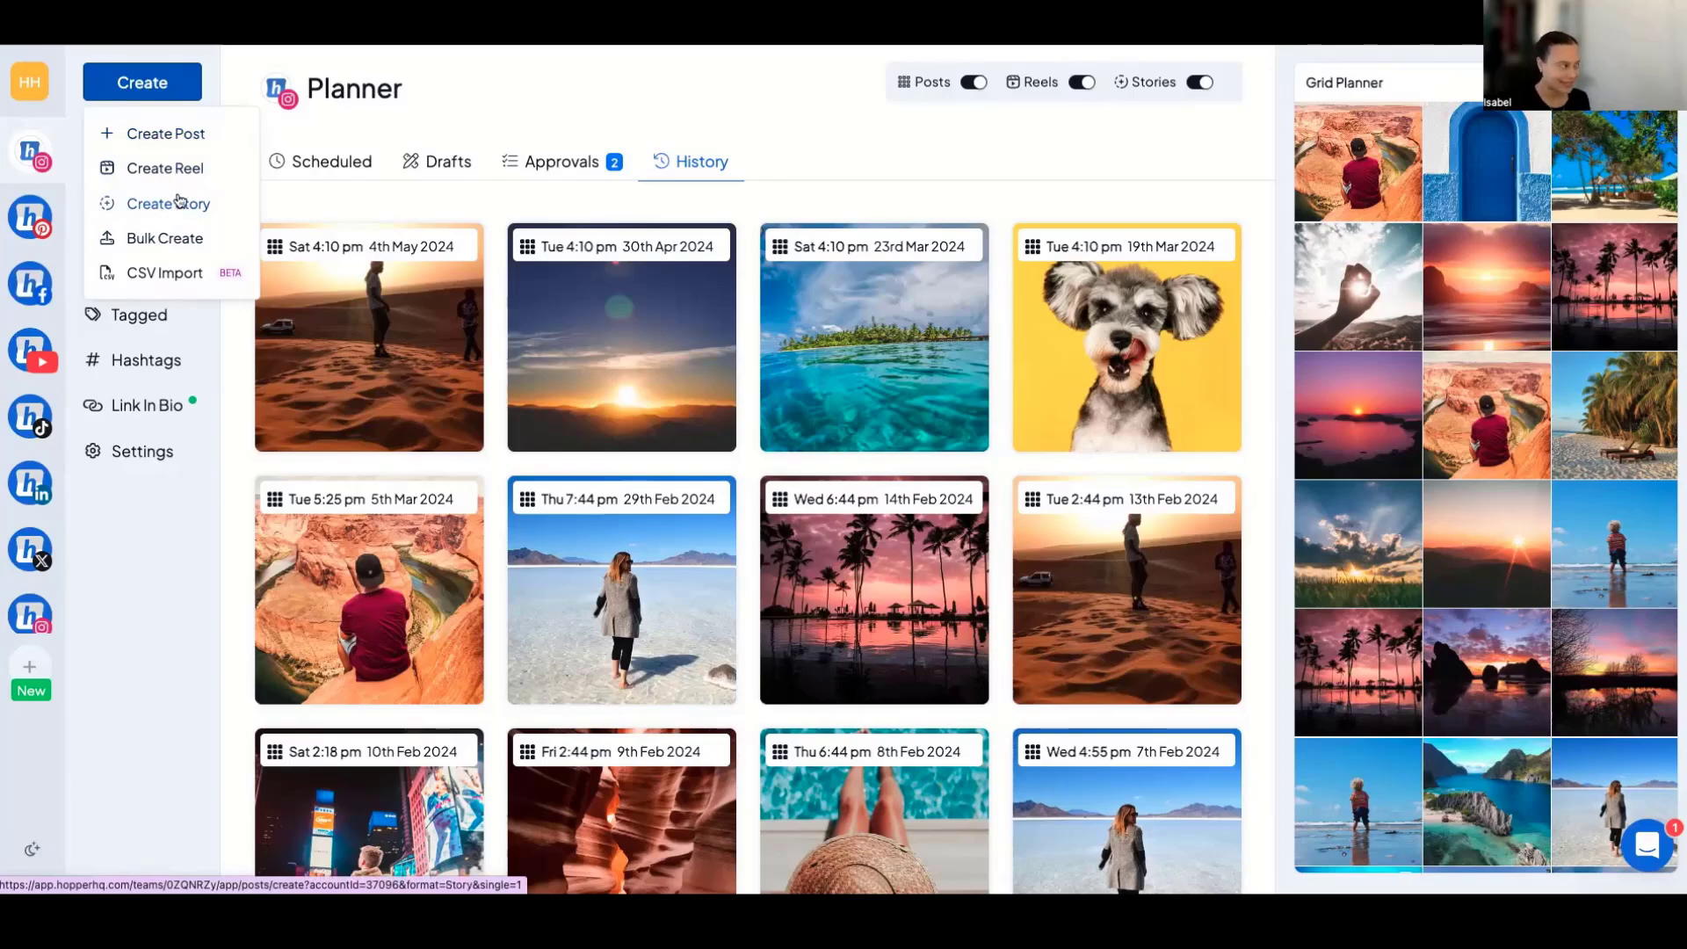
# Start a new Instagram post and add a second post, a reel and a story to the batch.
pyautogui.click(182, 139)
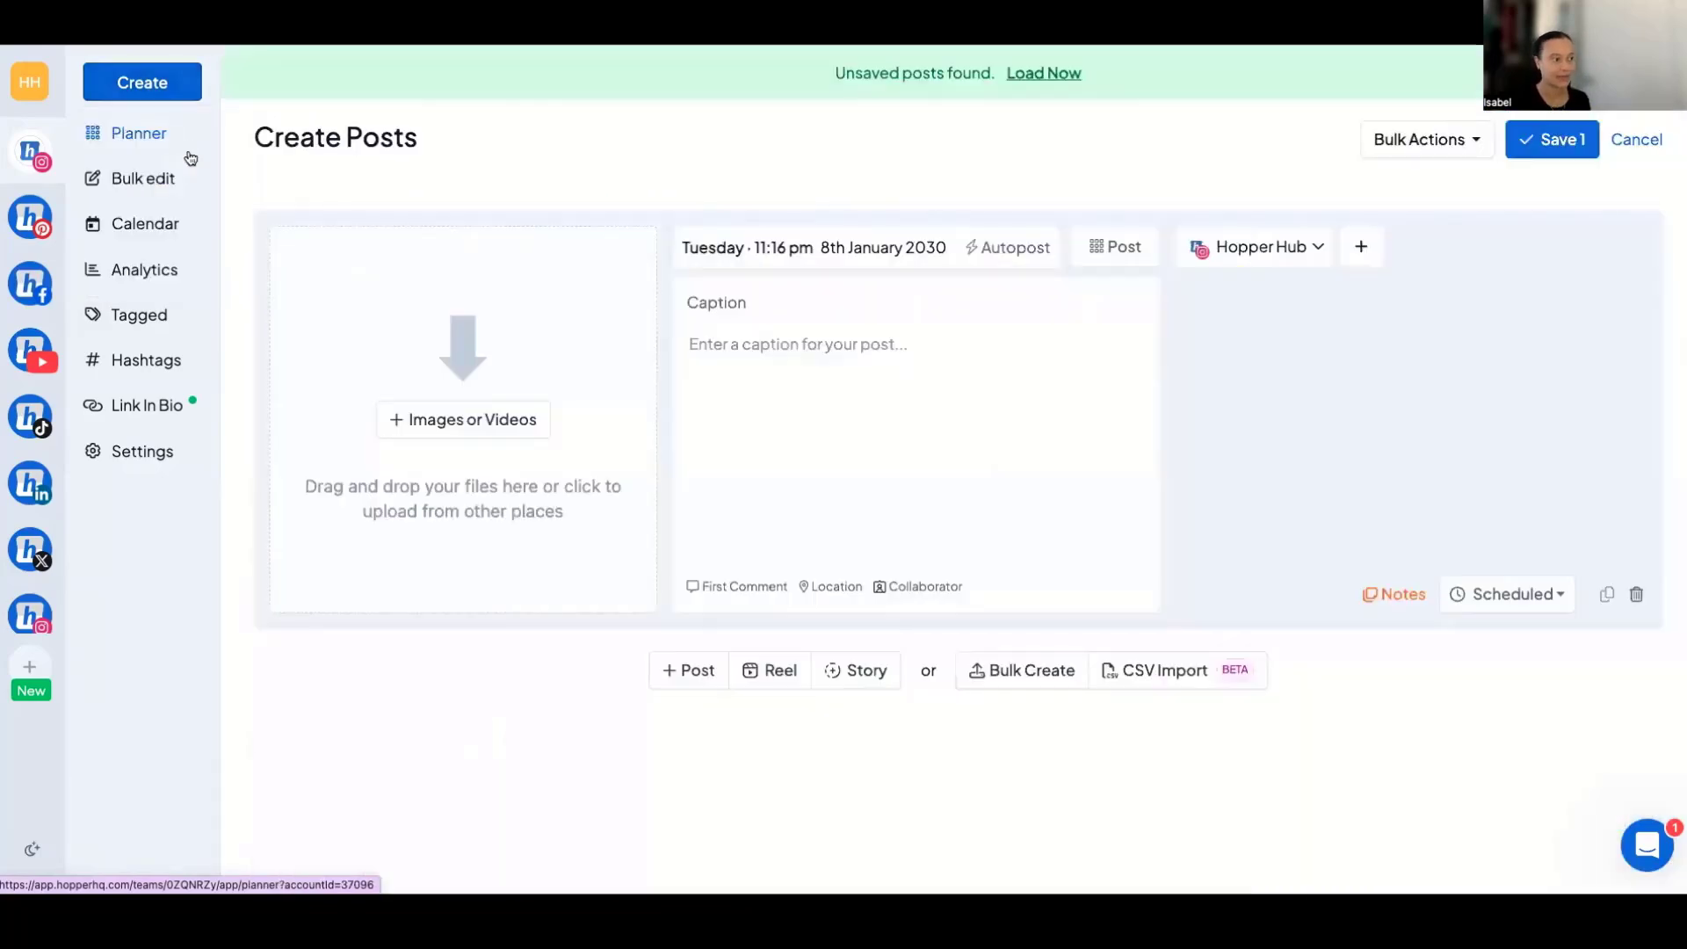
pyautogui.click(697, 674)
pyautogui.click(788, 794)
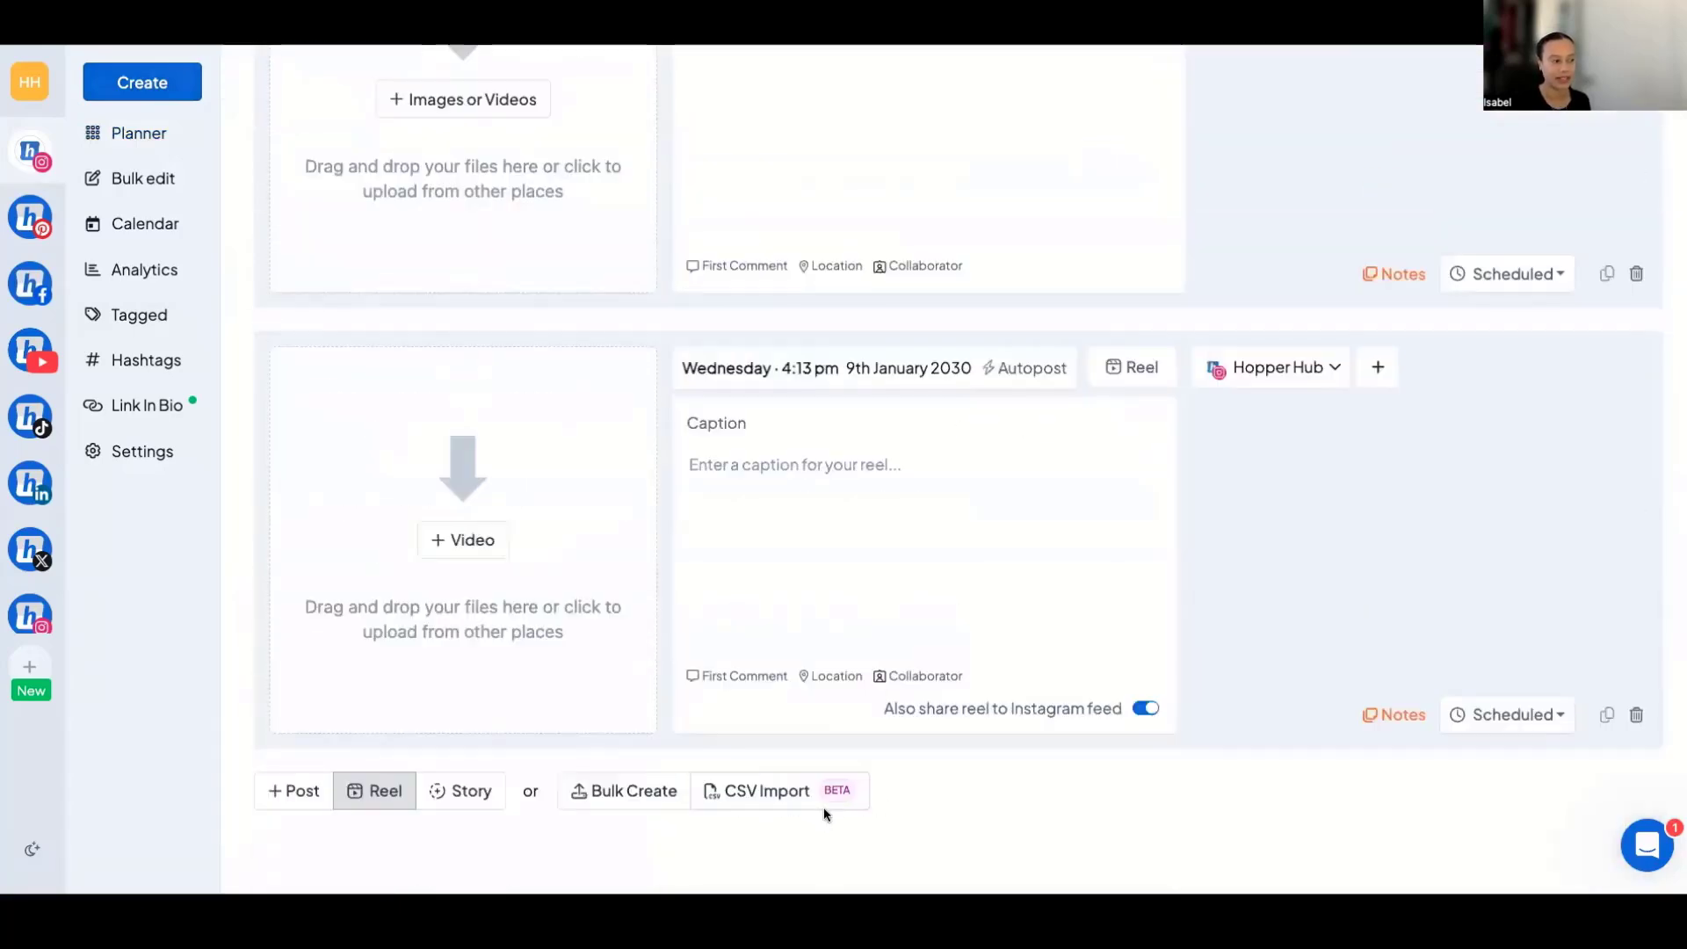
pyautogui.click(464, 791)
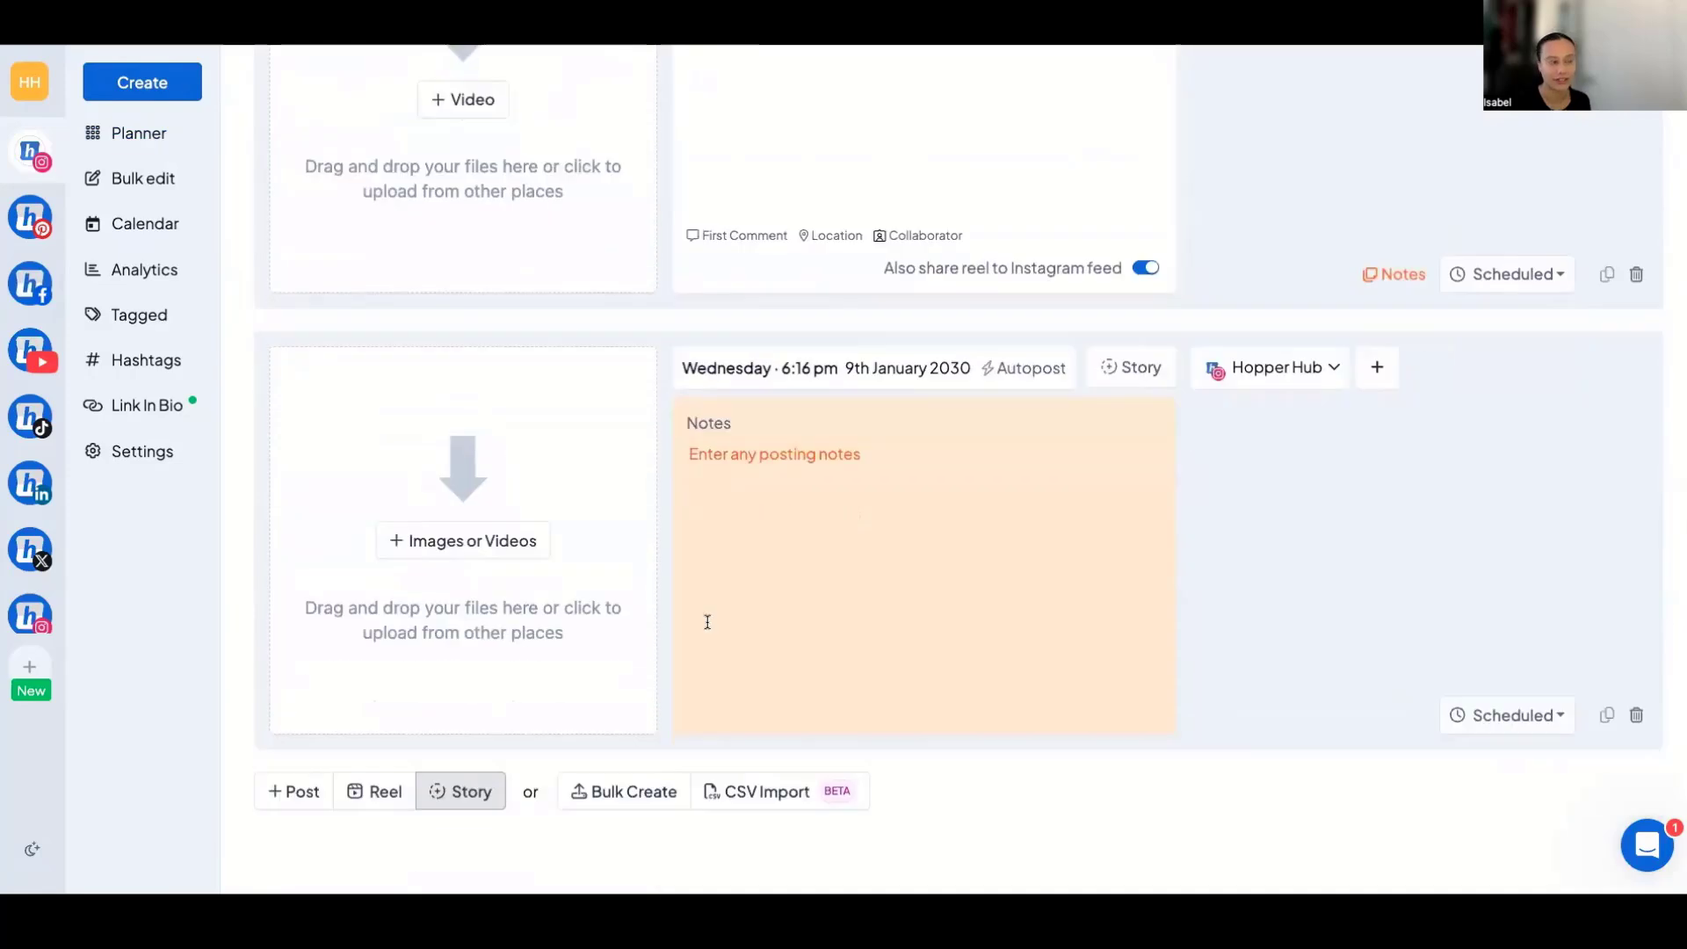
# Check the first post's format options and dismiss the unsaved posts notice.
pyautogui.scroll(13, 707, 622)
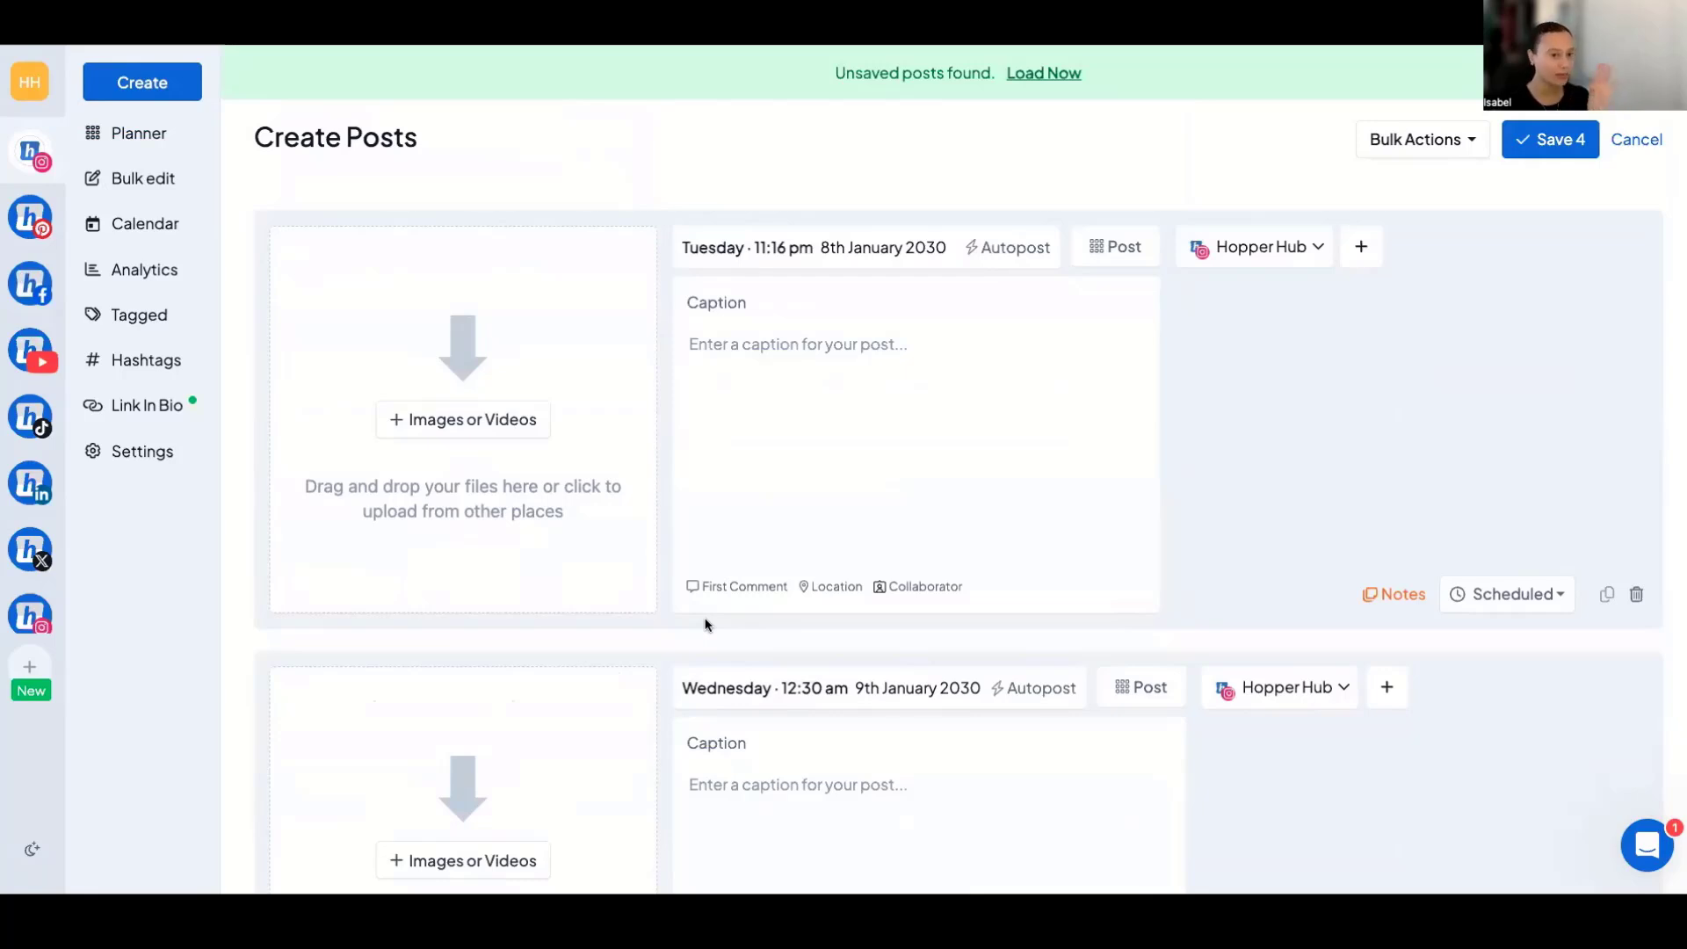
pyautogui.click(1129, 248)
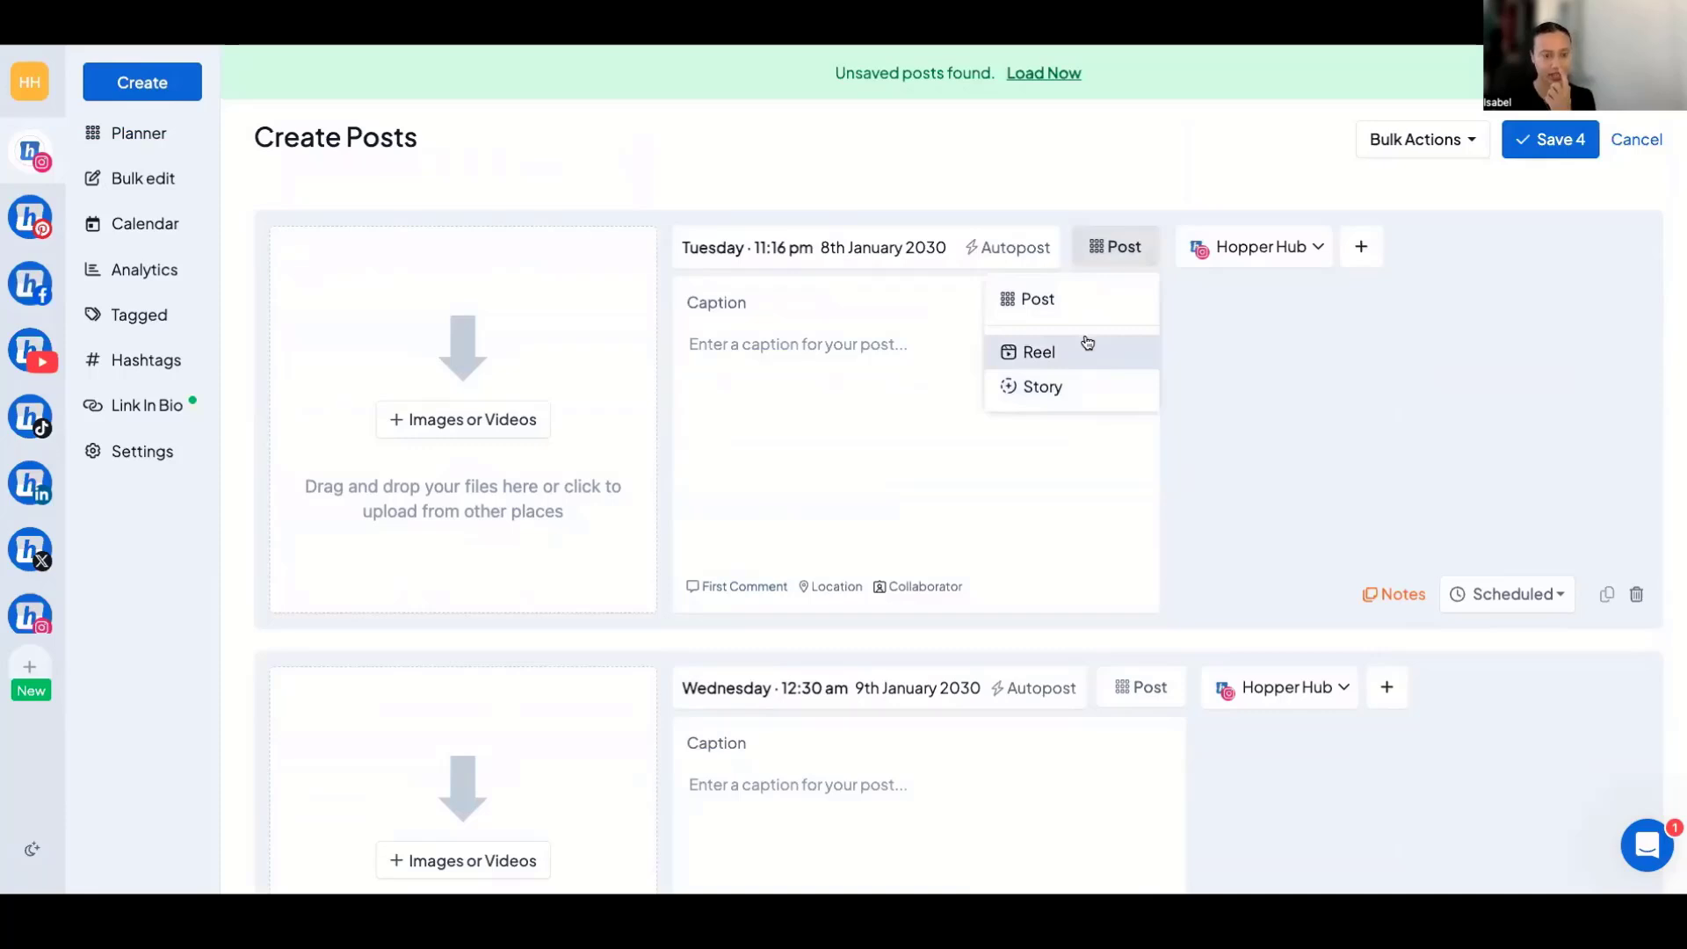
pyautogui.click(856, 410)
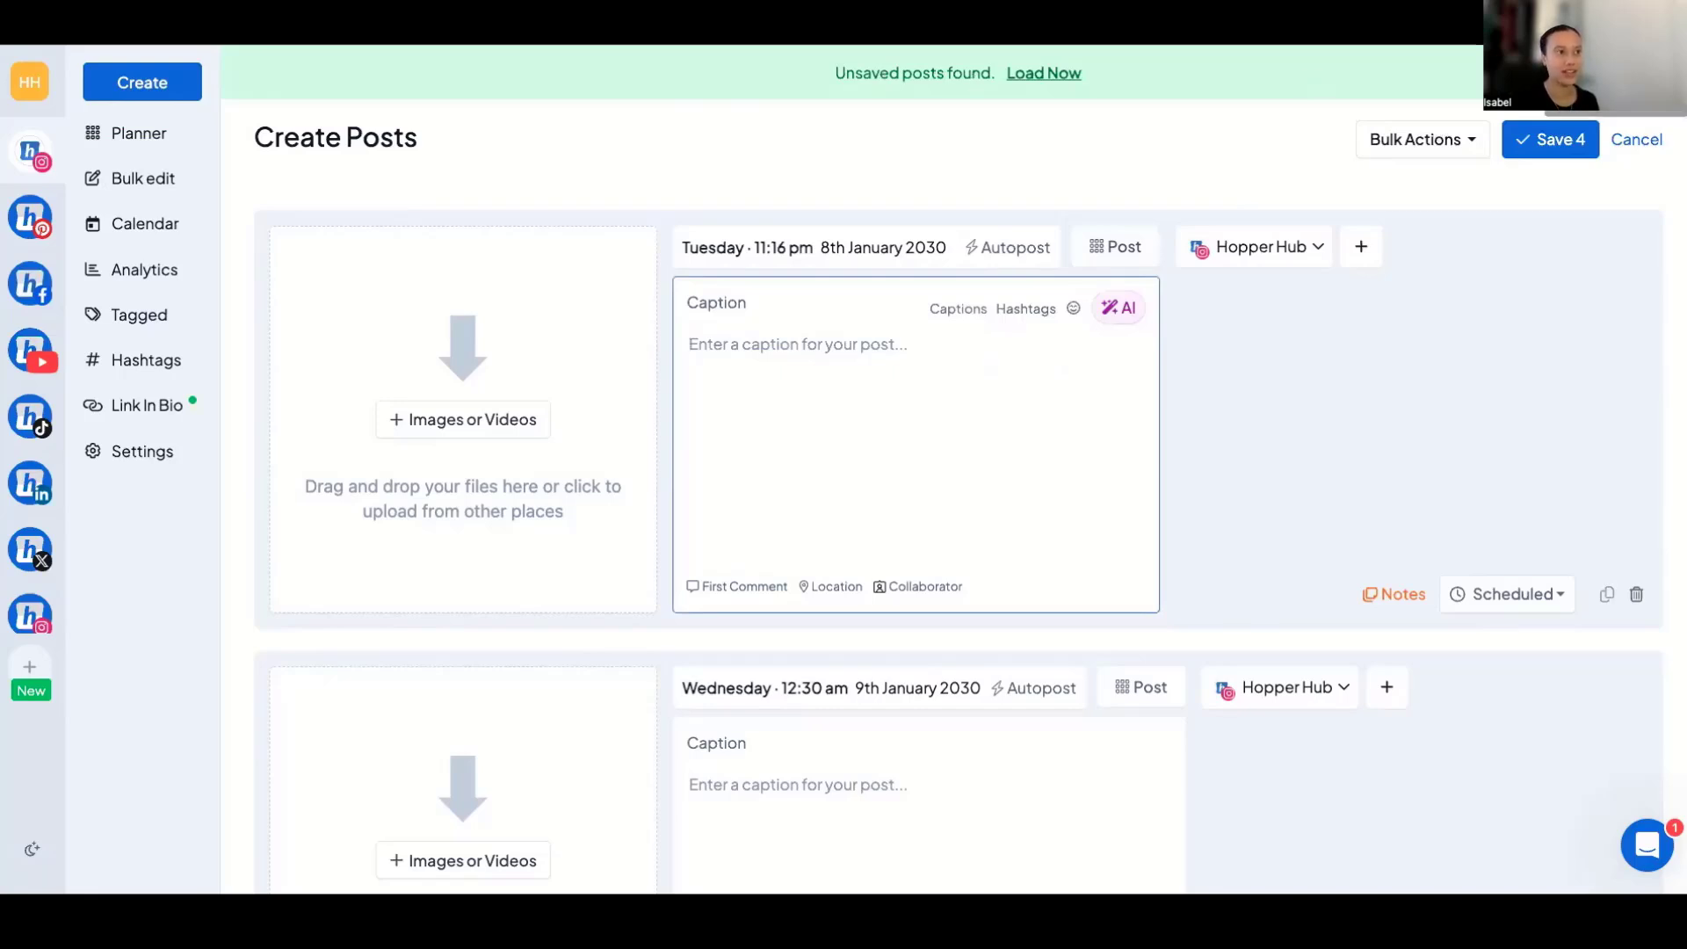
pyautogui.click(1659, 73)
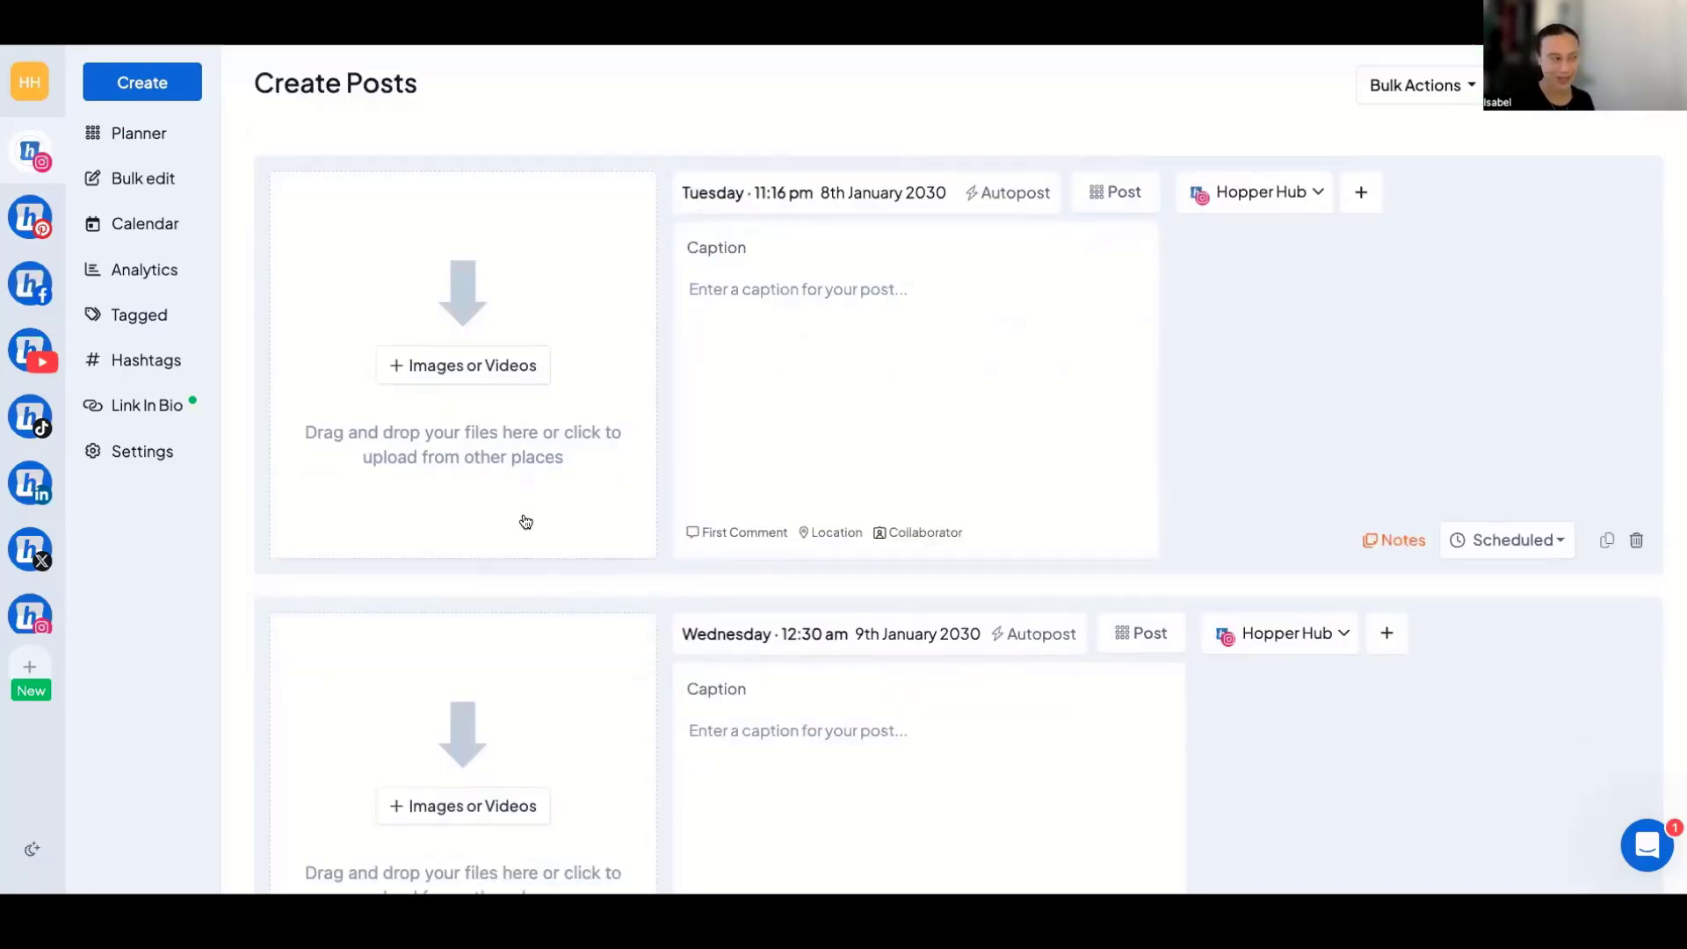
# Search Unsplash for "blue" as the media source for the first post.
pyautogui.click(435, 373)
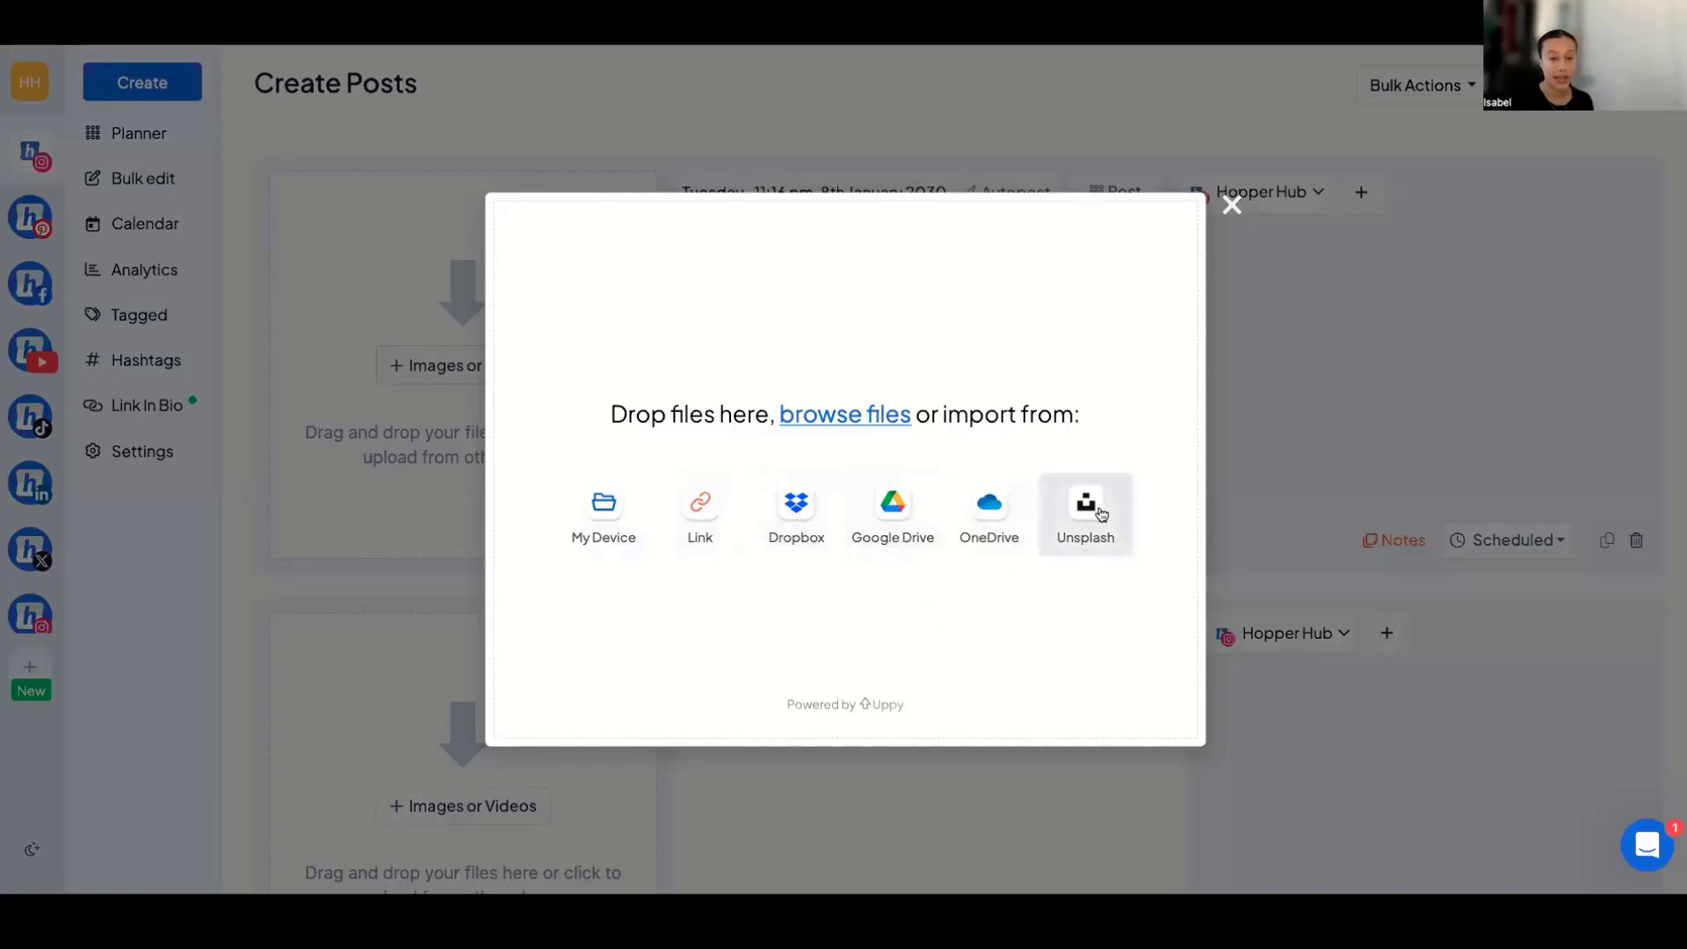
pyautogui.click(1101, 515)
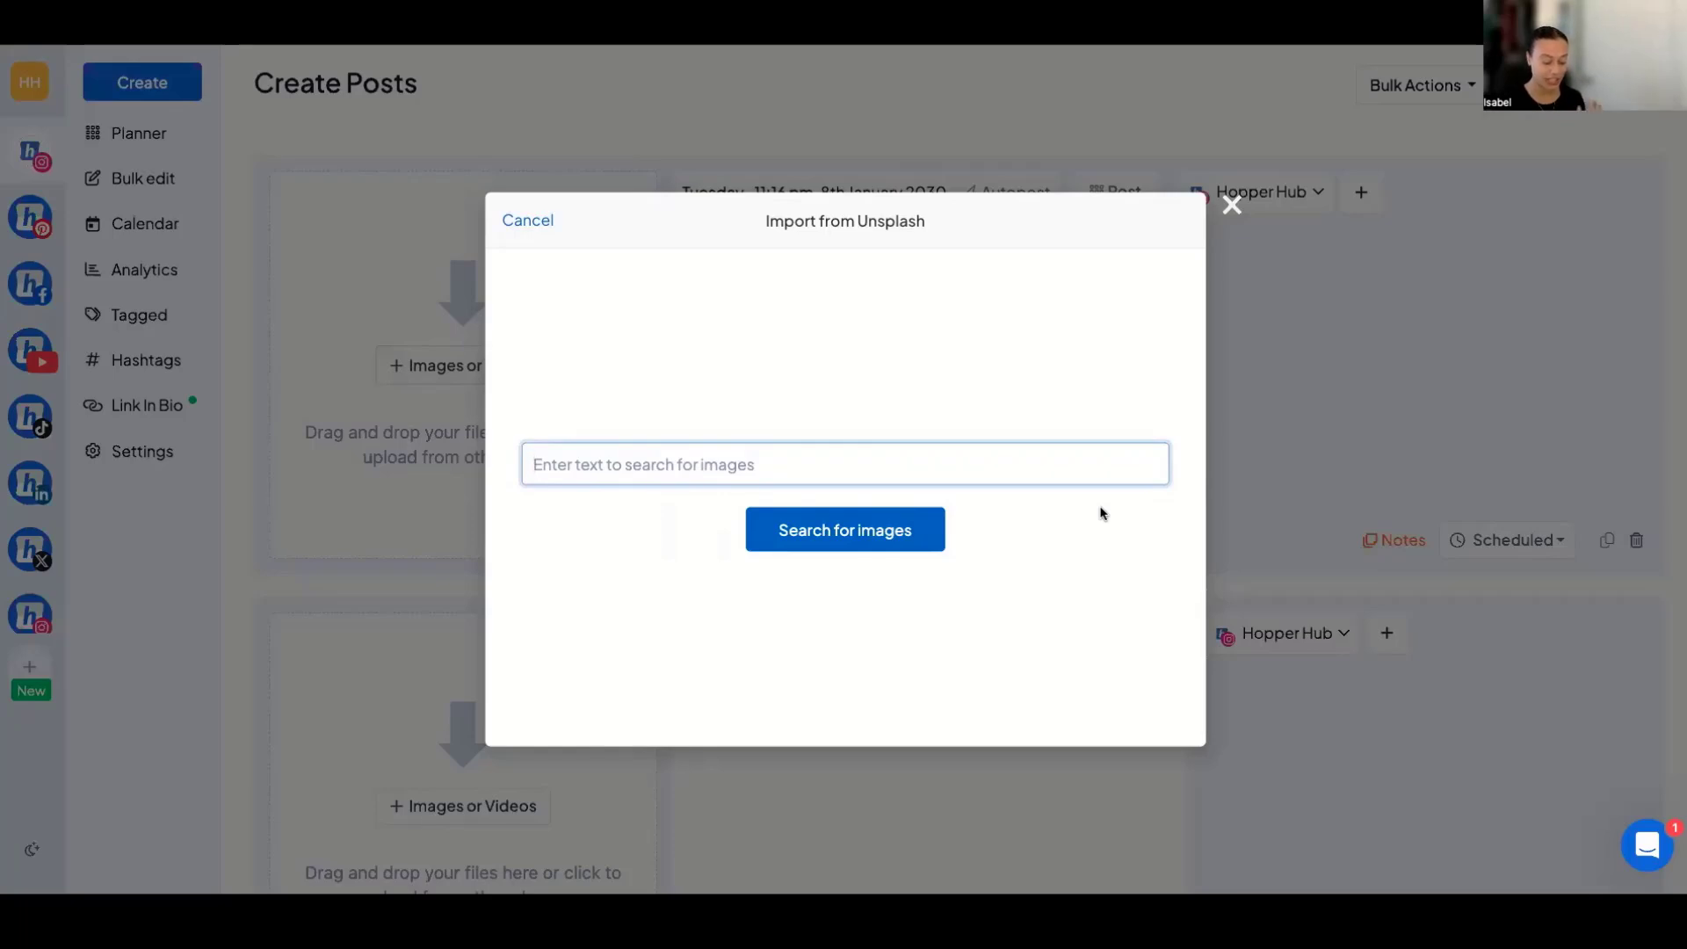
pyautogui.write('blue')
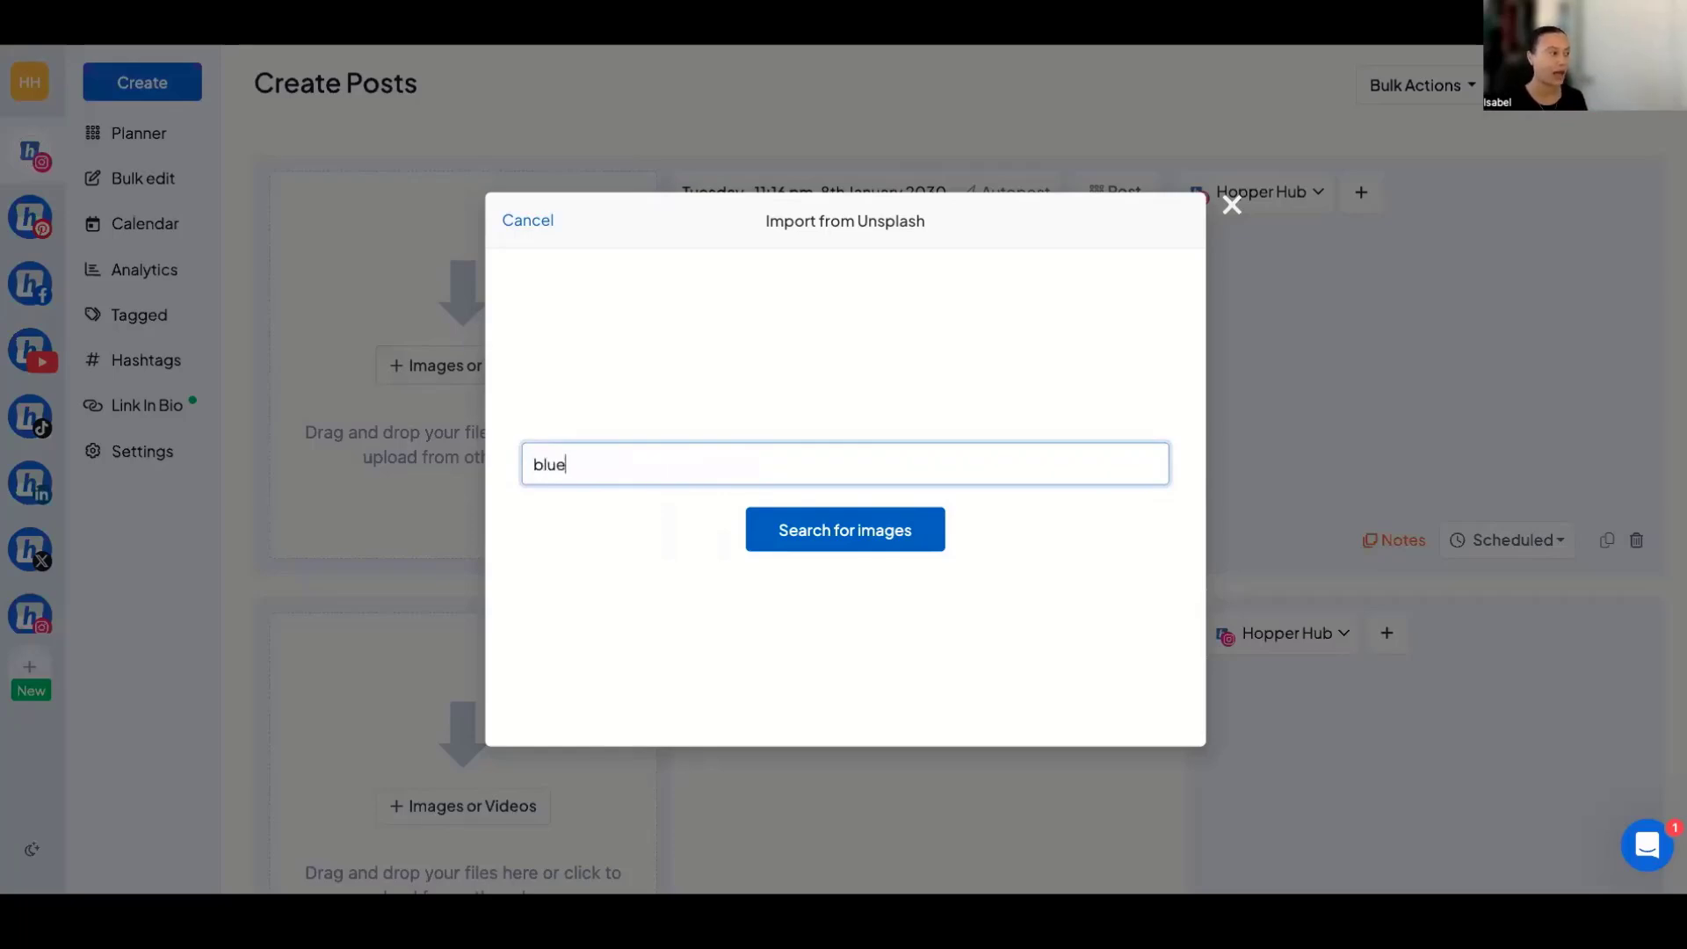
pyautogui.press('Return')
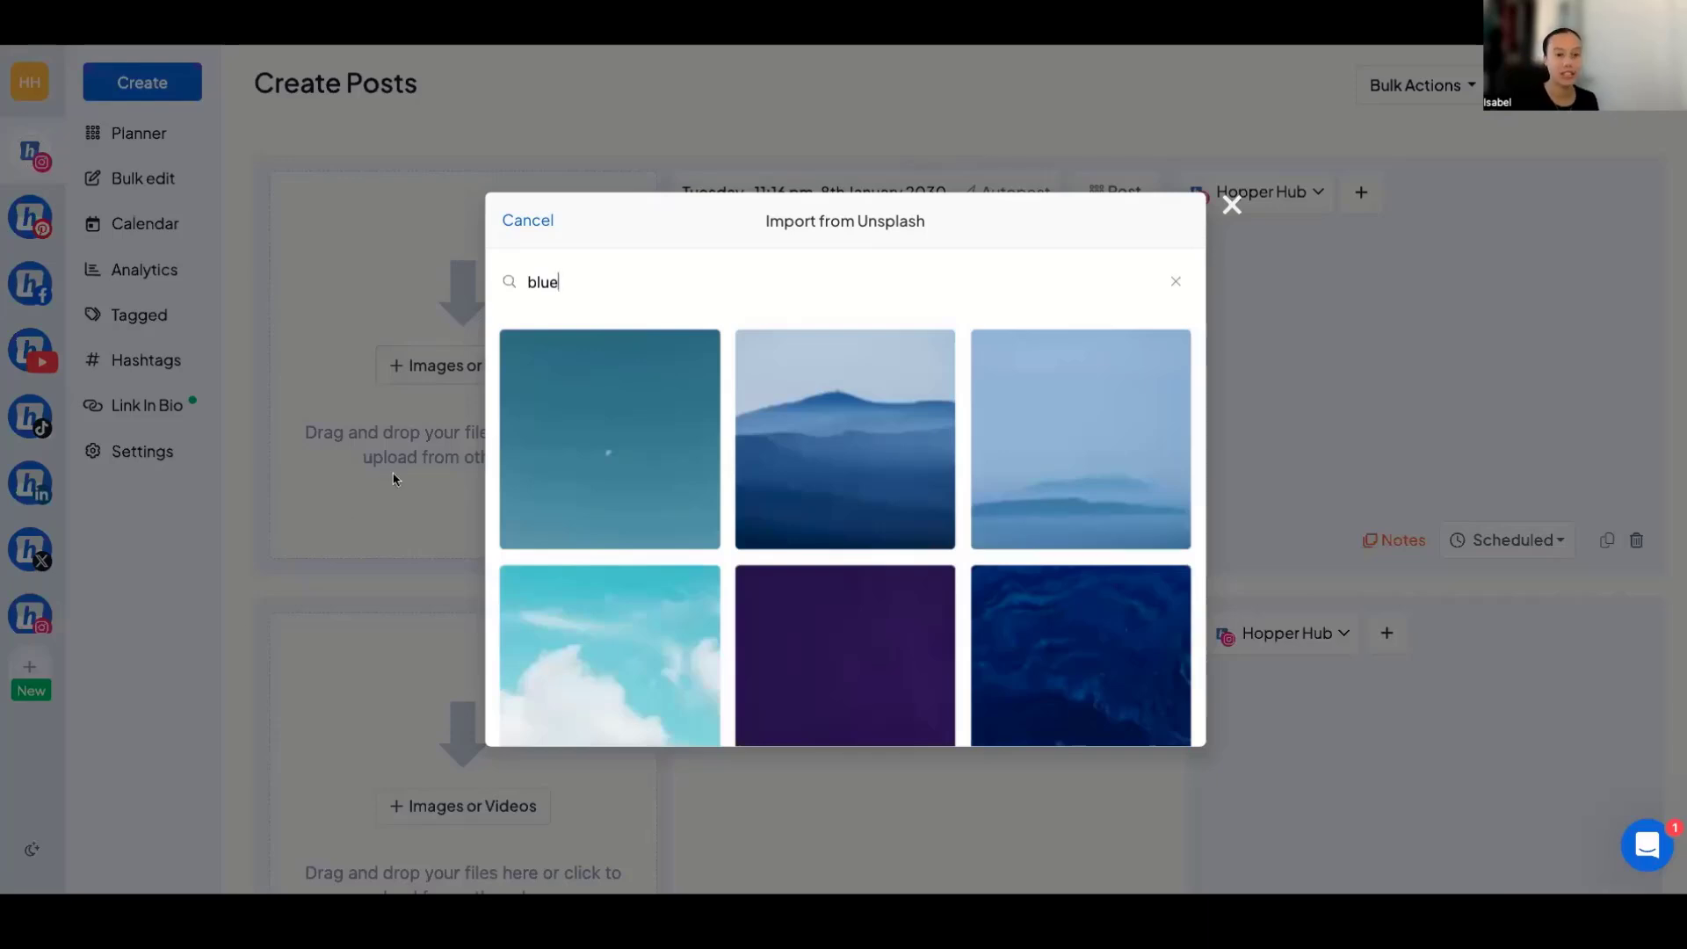
# Import the turquoise sky image with white clouds from the Unsplash results into the first post.
pyautogui.scroll(-3, 626, 479)
pyautogui.scroll(-2, 655, 562)
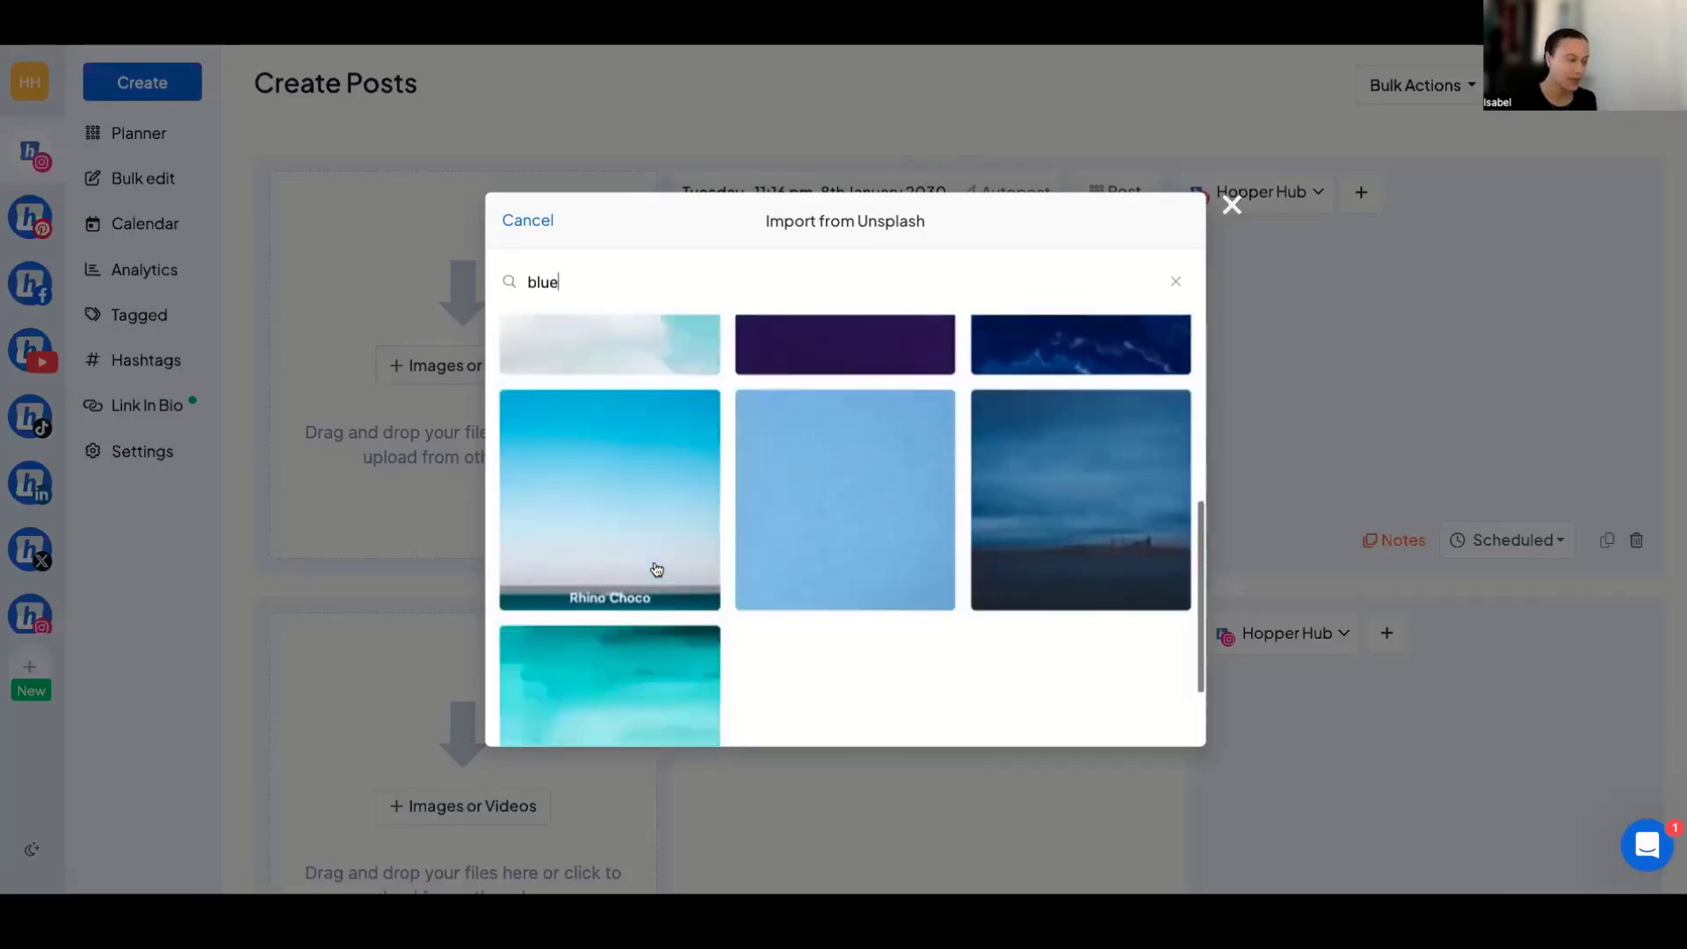
pyautogui.scroll(3, 660, 557)
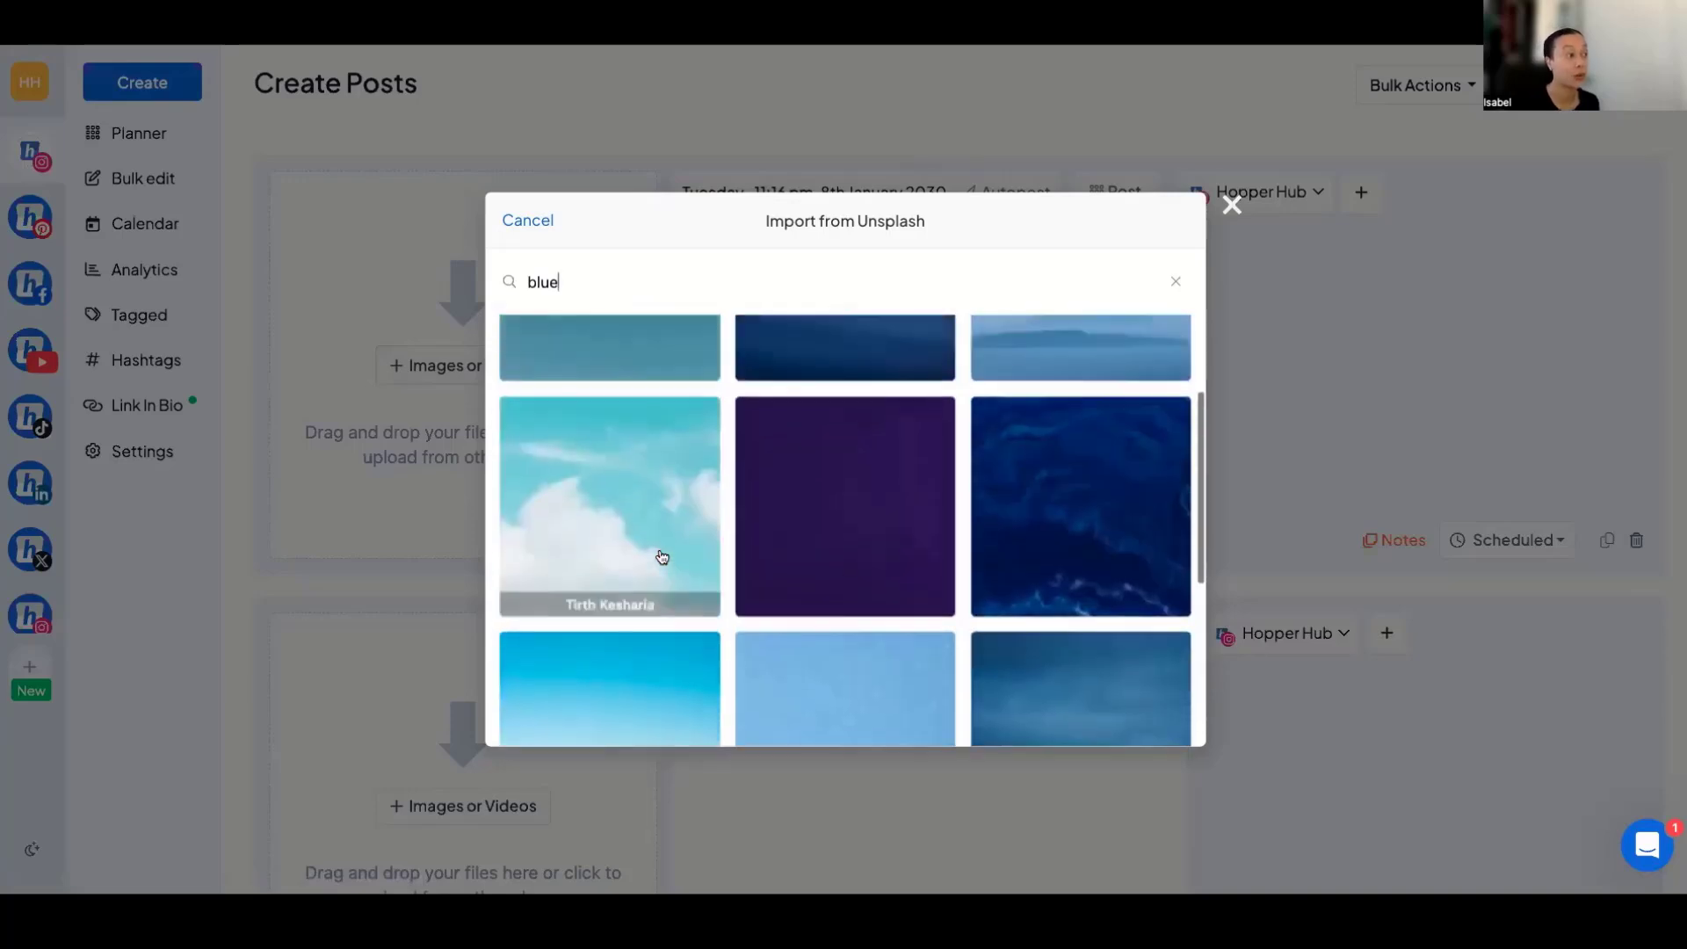
pyautogui.click(633, 551)
pyautogui.click(554, 711)
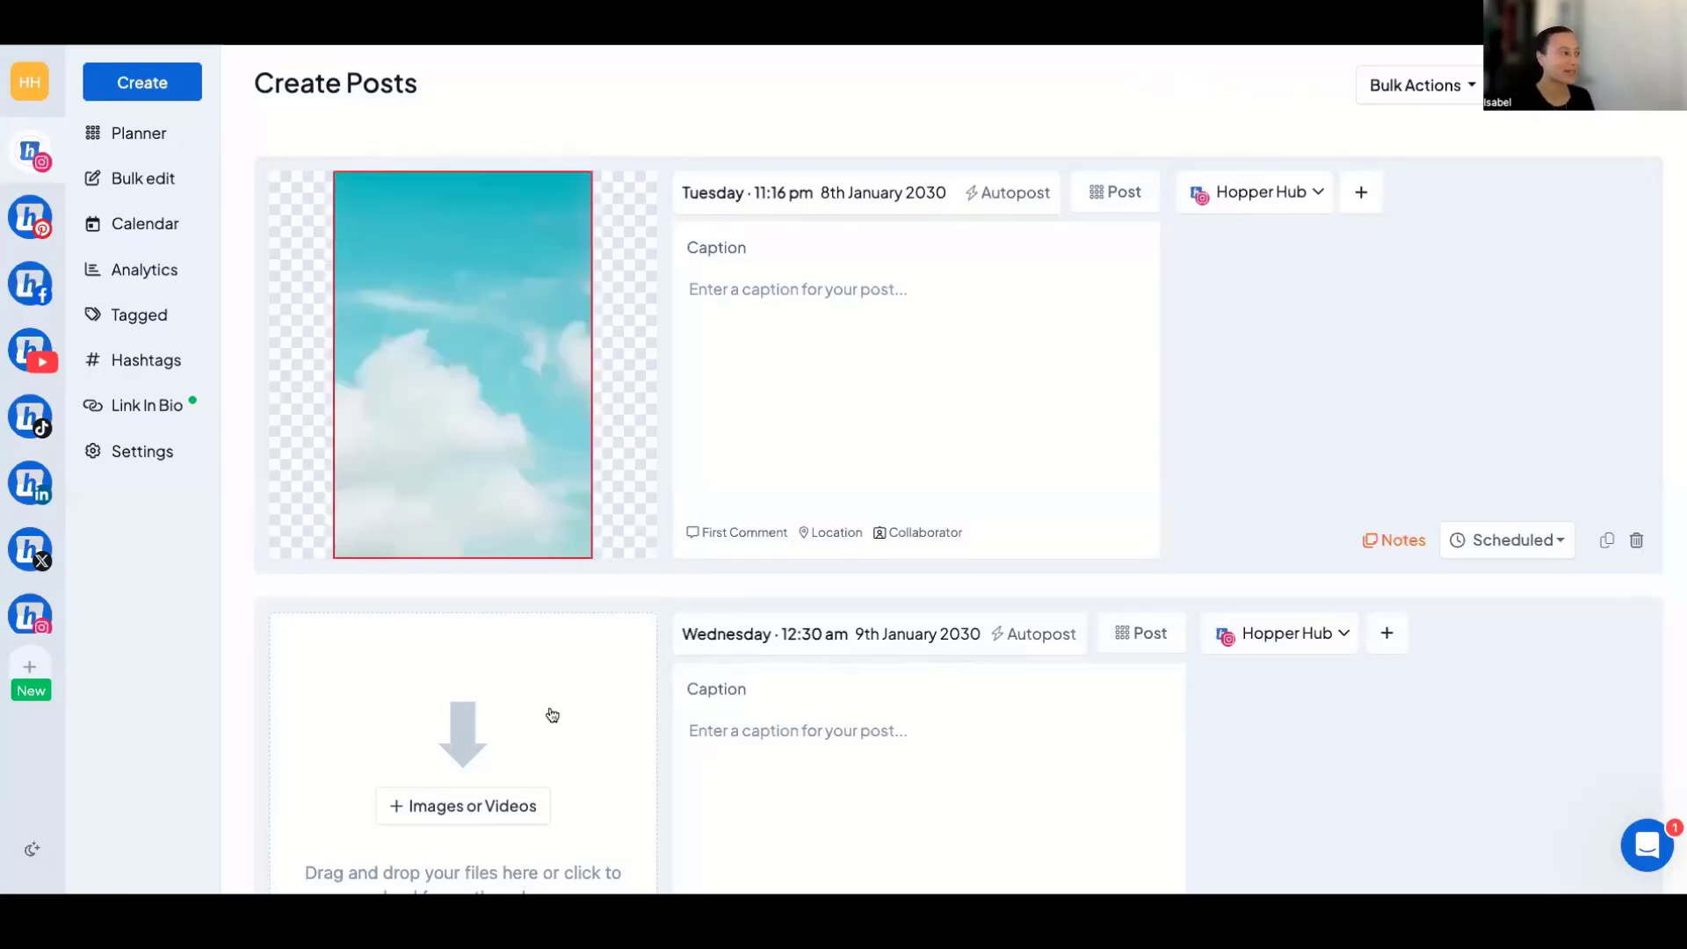
# Crop the sky image with the crop area shifted slightly lower and save the crop.
pyautogui.moveTo(552, 473)
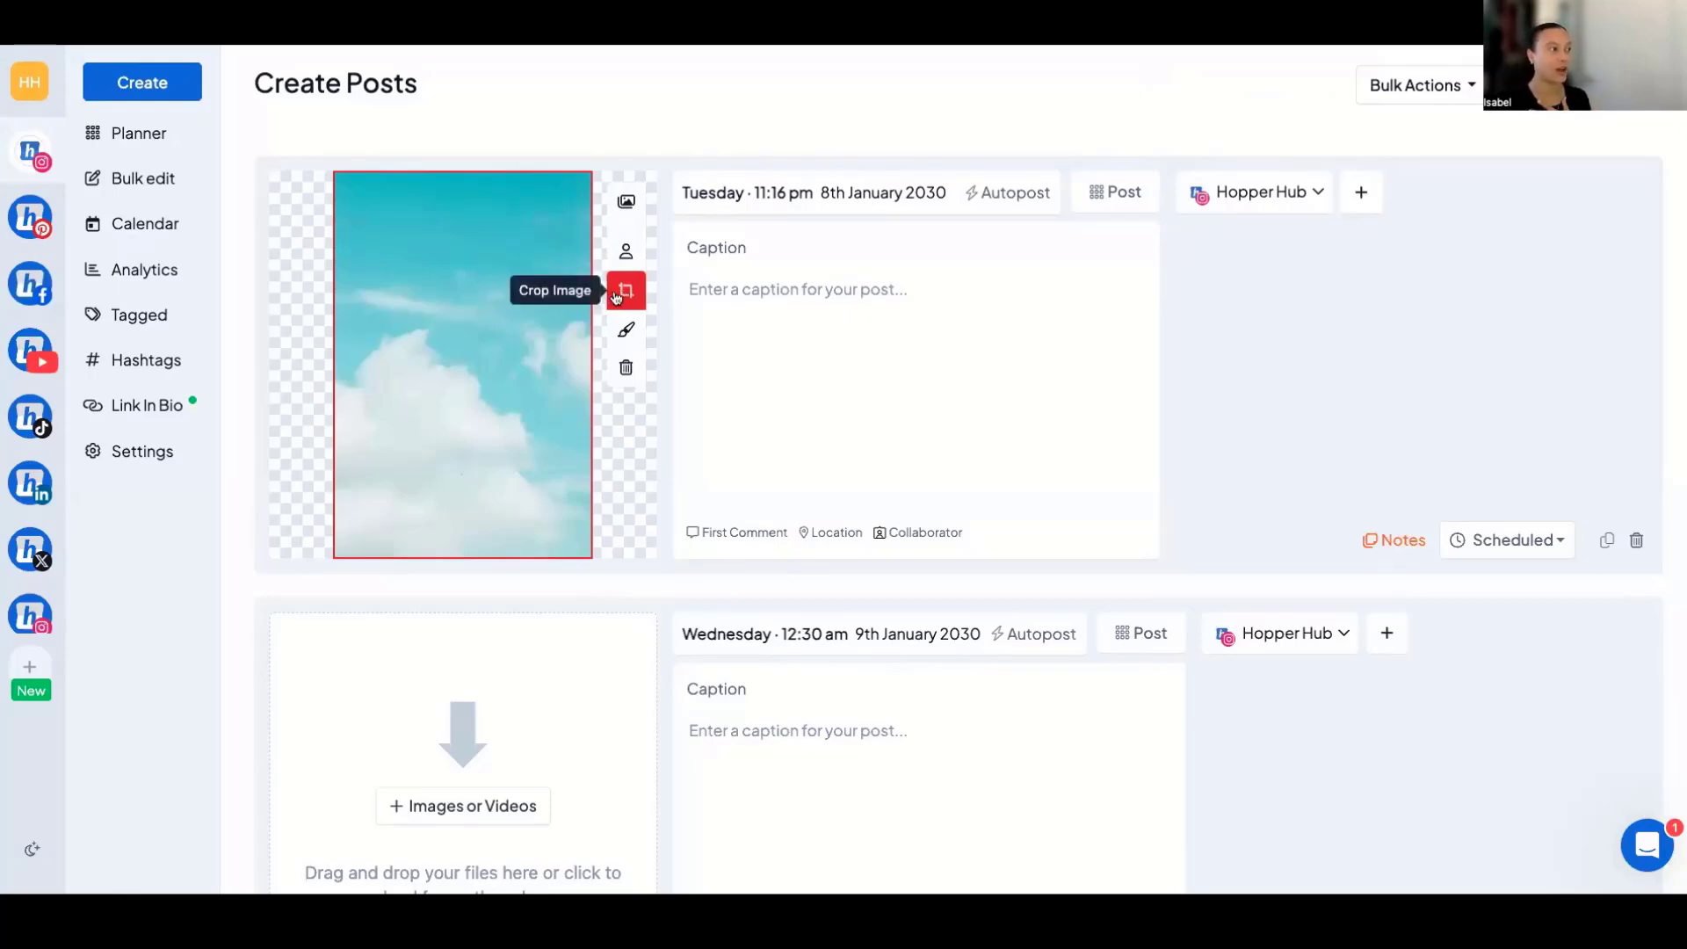
pyautogui.click(624, 294)
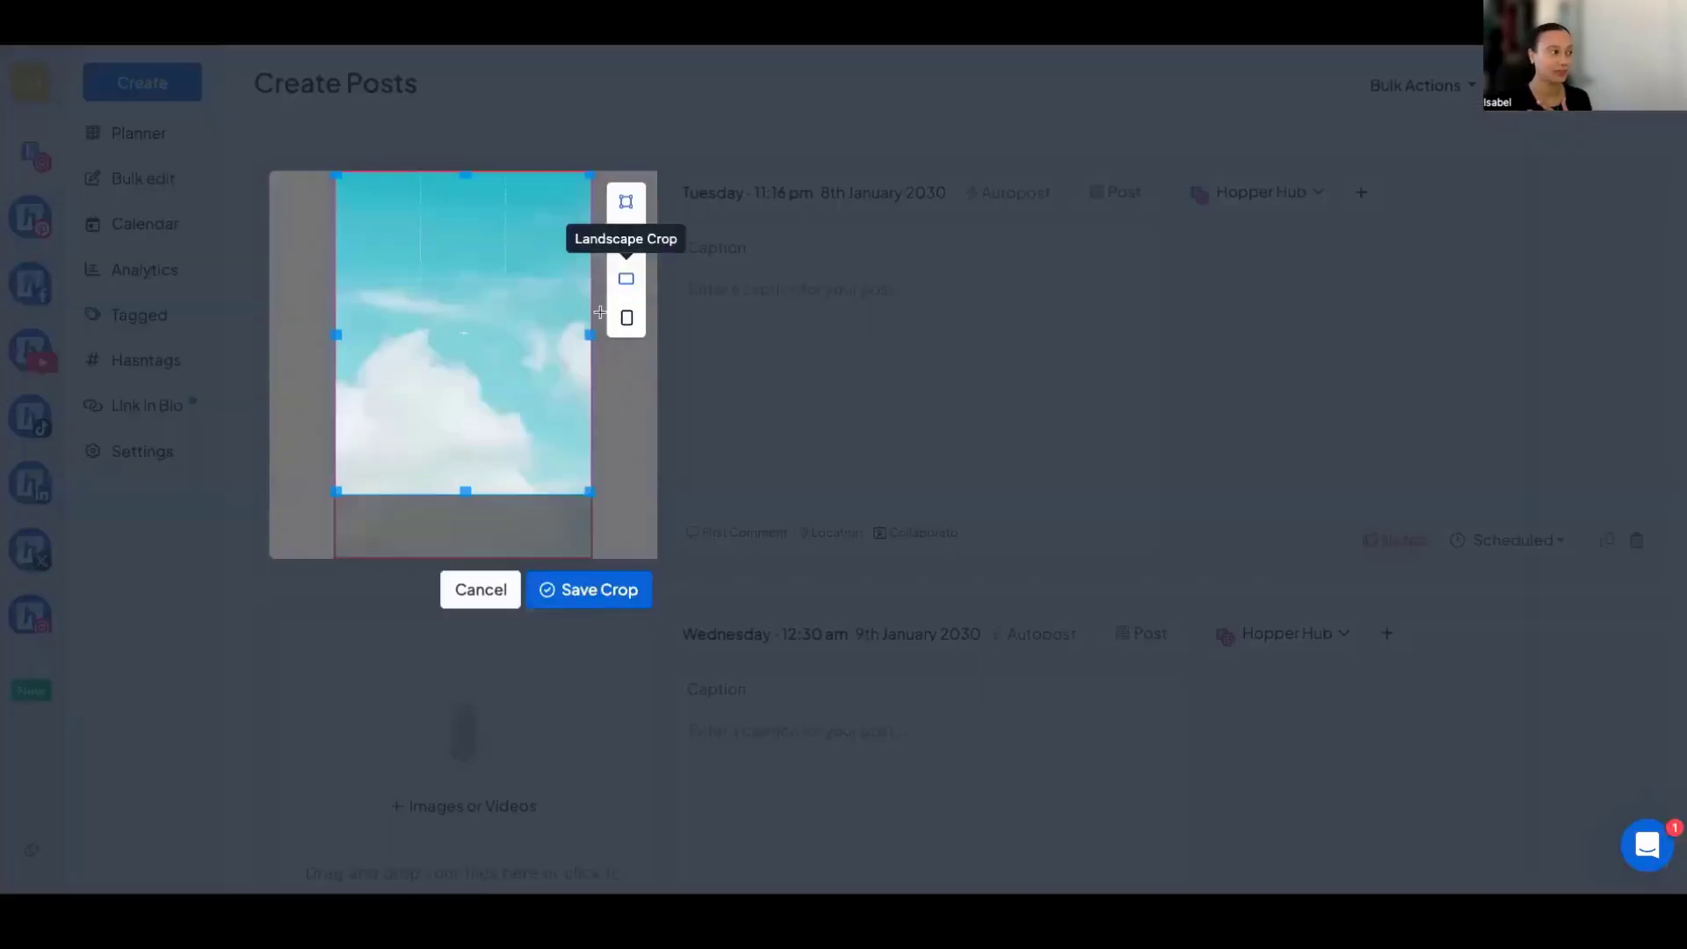
pyautogui.moveTo(546, 302)
pyautogui.mouseDown()
pyautogui.moveTo(542, 348)
pyautogui.moveTo(540, 325)
pyautogui.mouseUp()
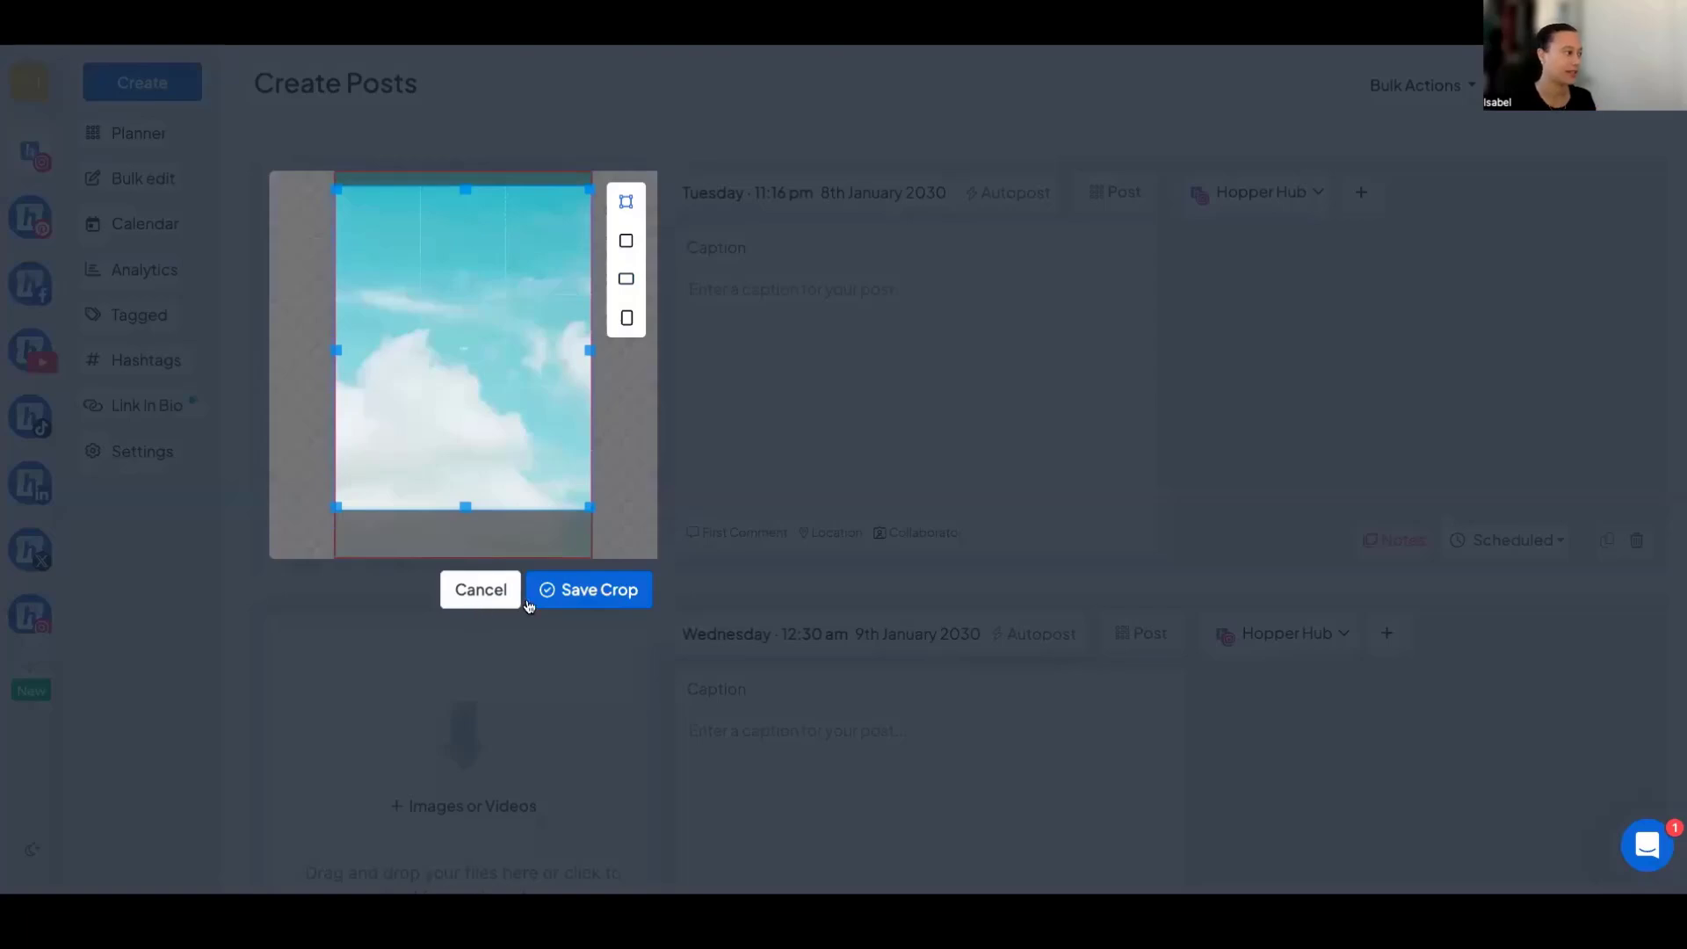
pyautogui.click(565, 590)
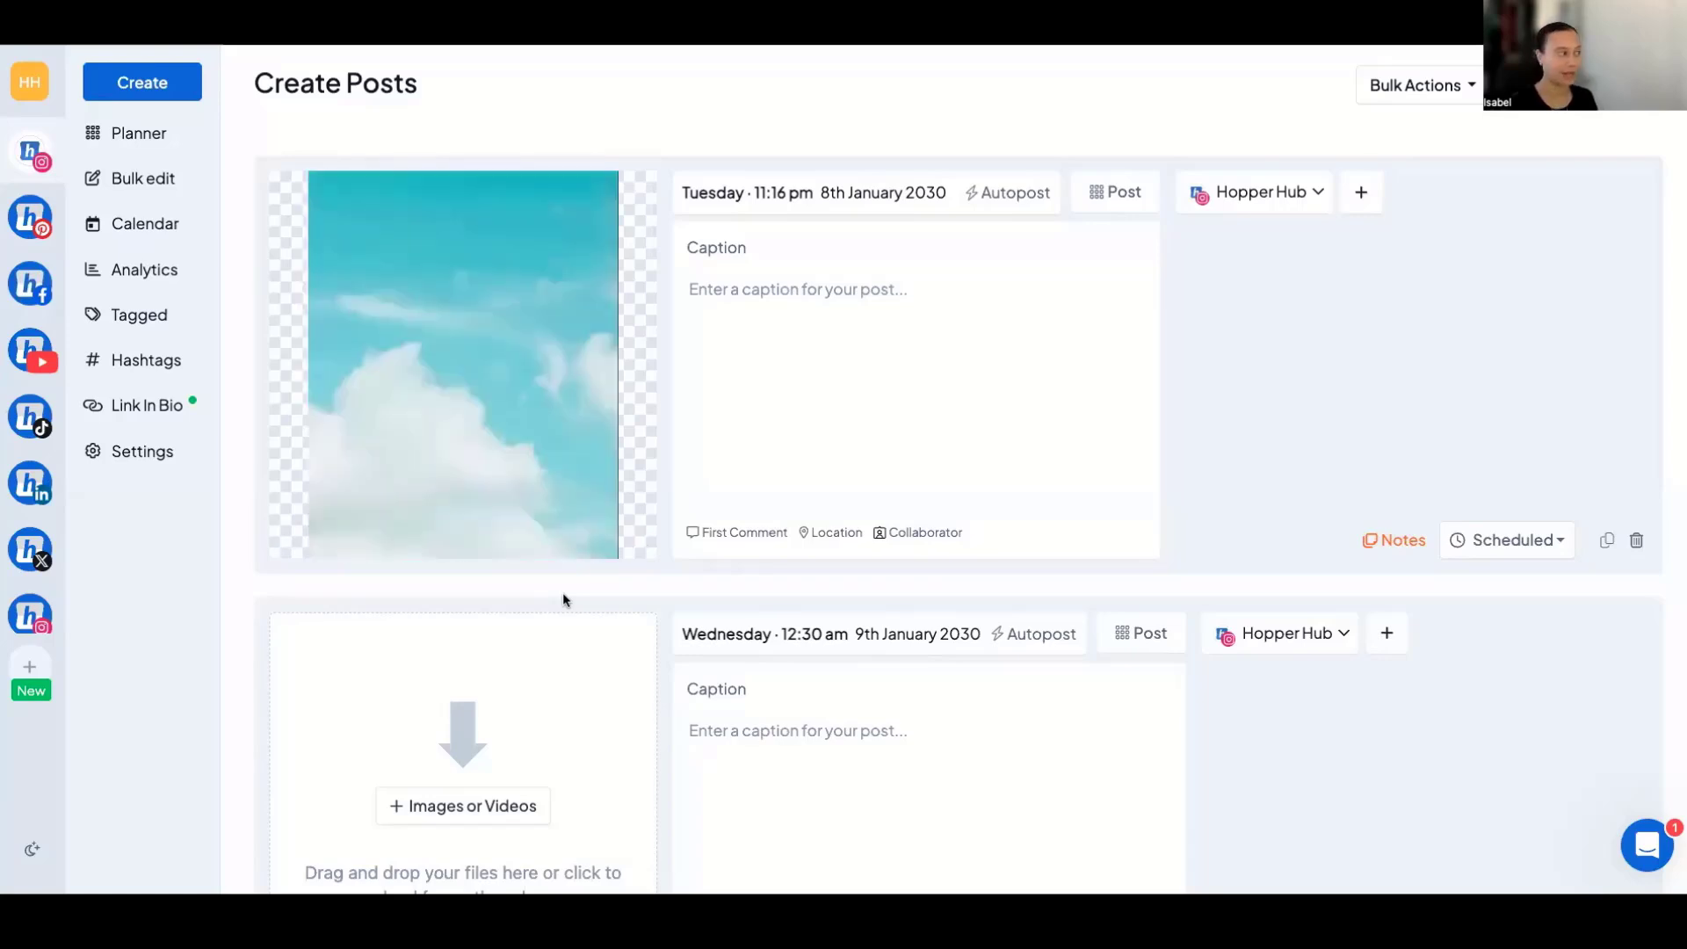
# View the import sources for adding media to the first post, leaving the sky image as it is.
pyautogui.moveTo(540, 364)
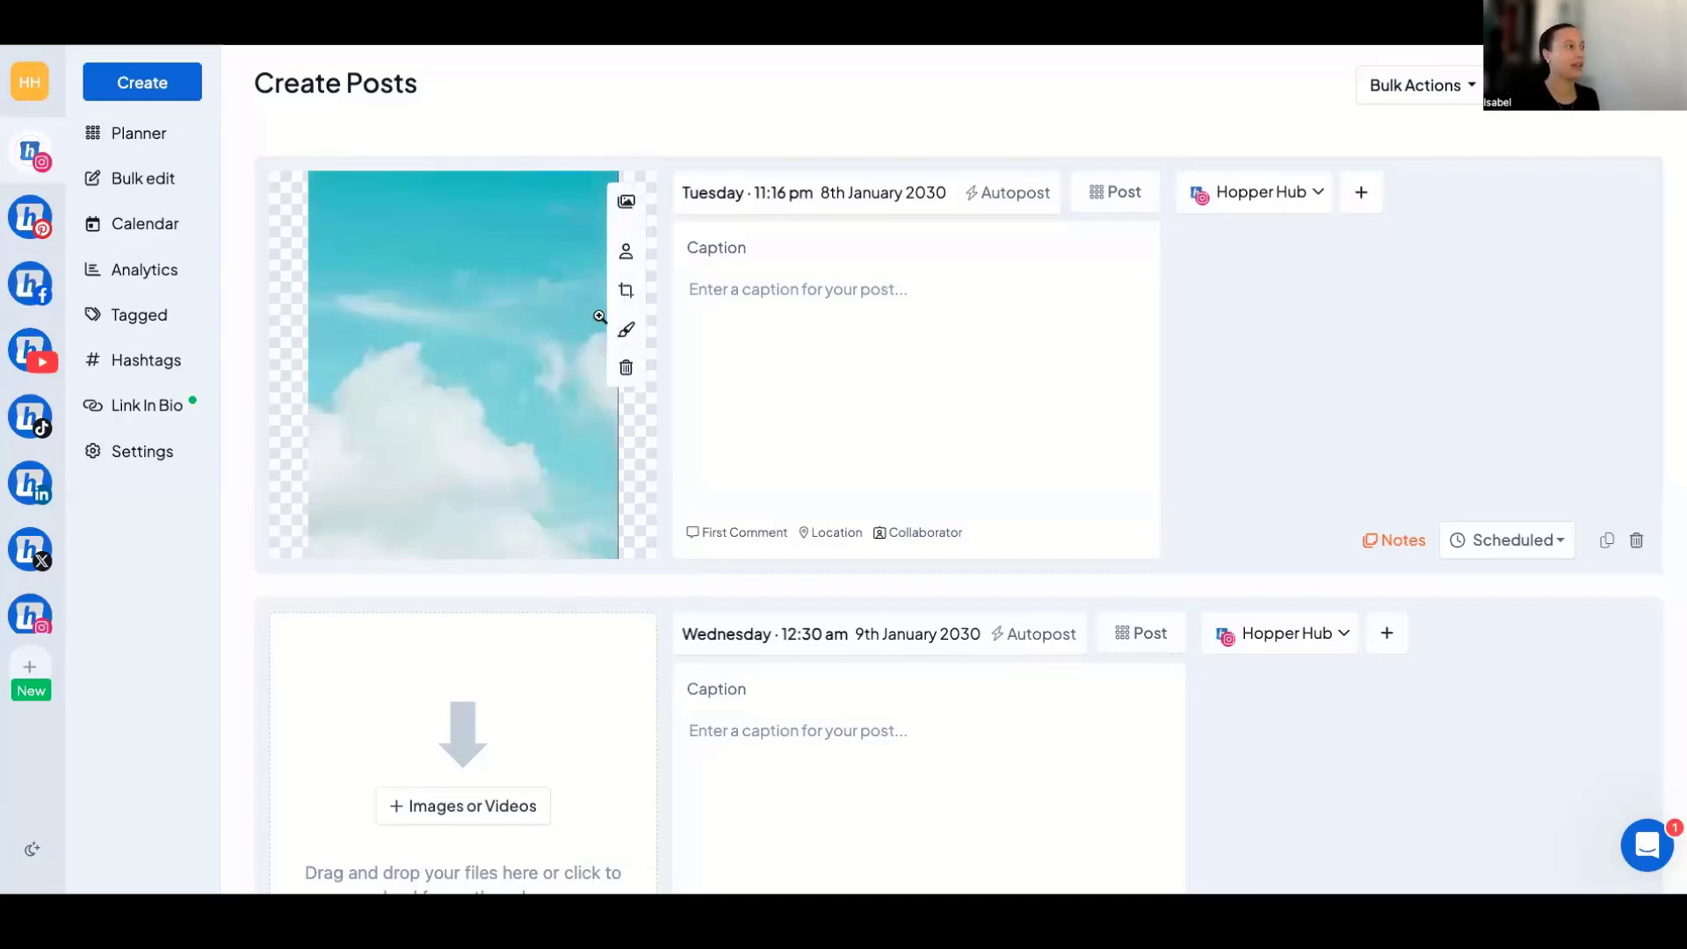
pyautogui.click(627, 199)
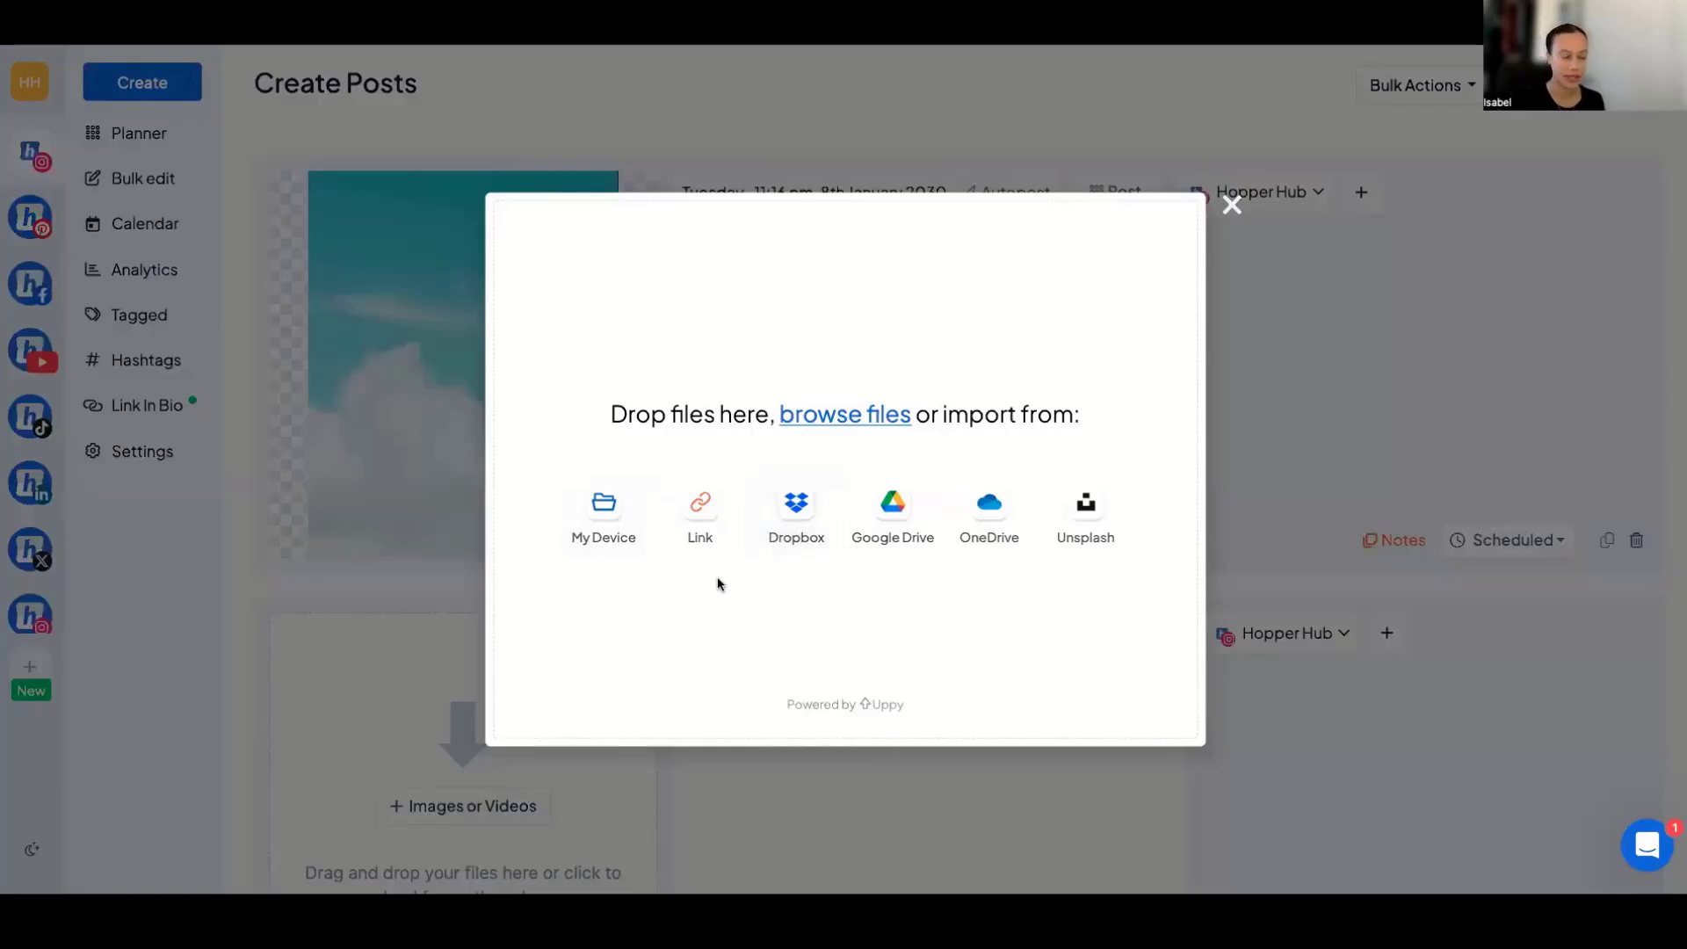
pyautogui.click(1232, 205)
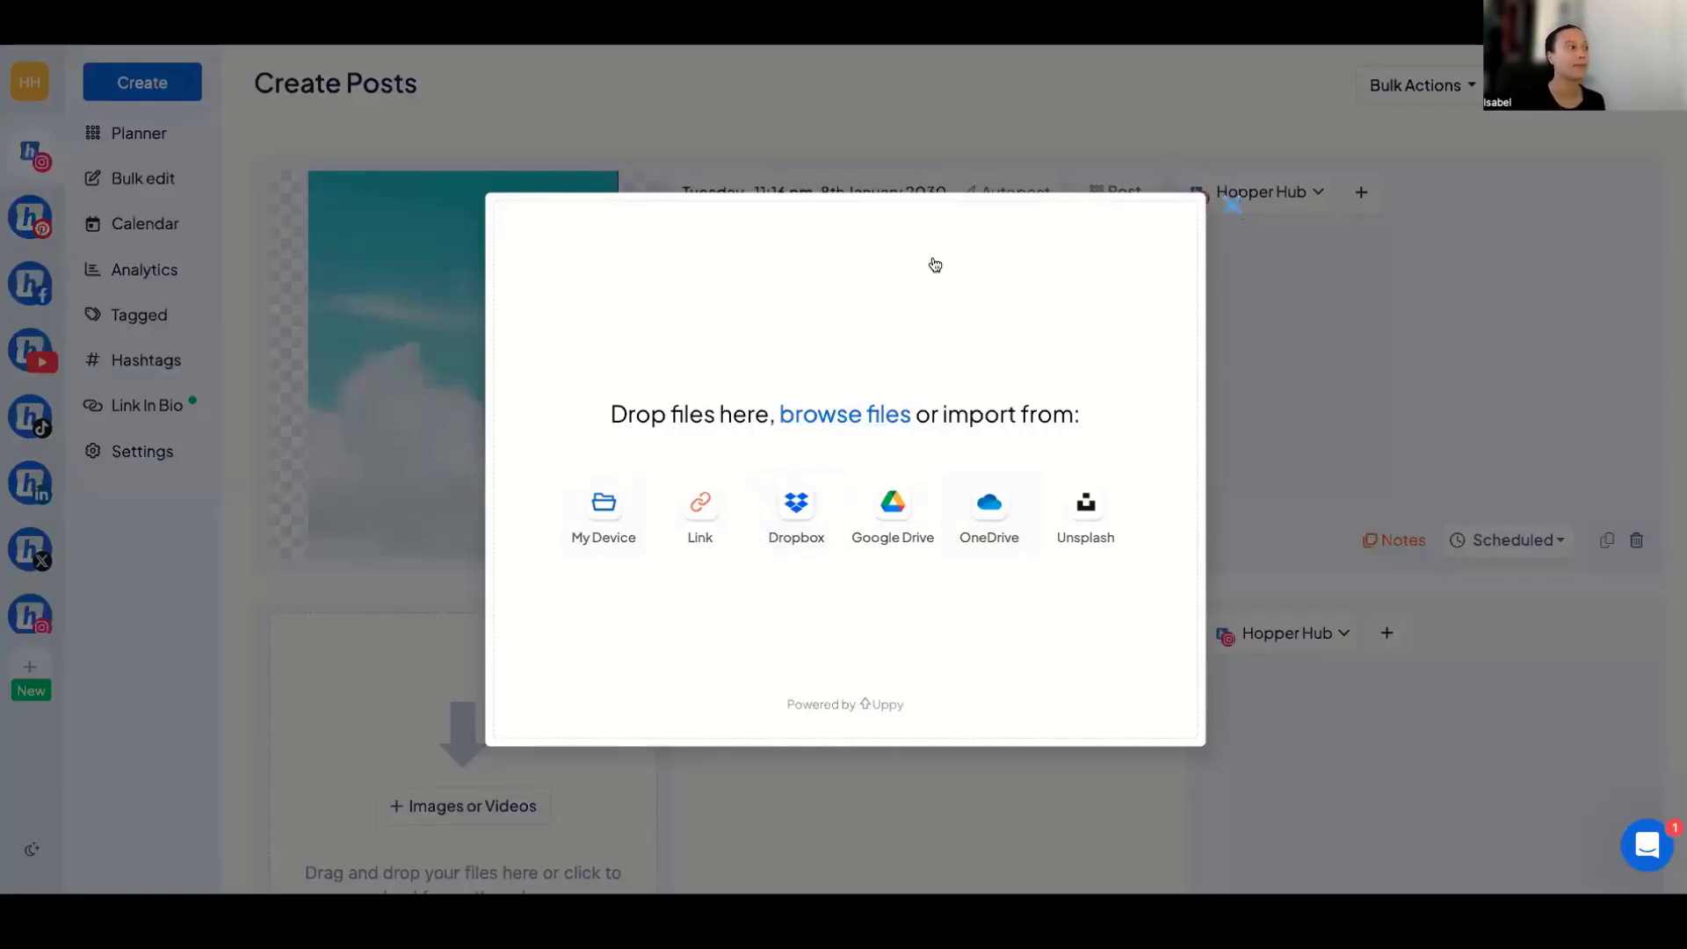
# Tag the Instagram account hopper_hq on the sky image.
pyautogui.click(625, 252)
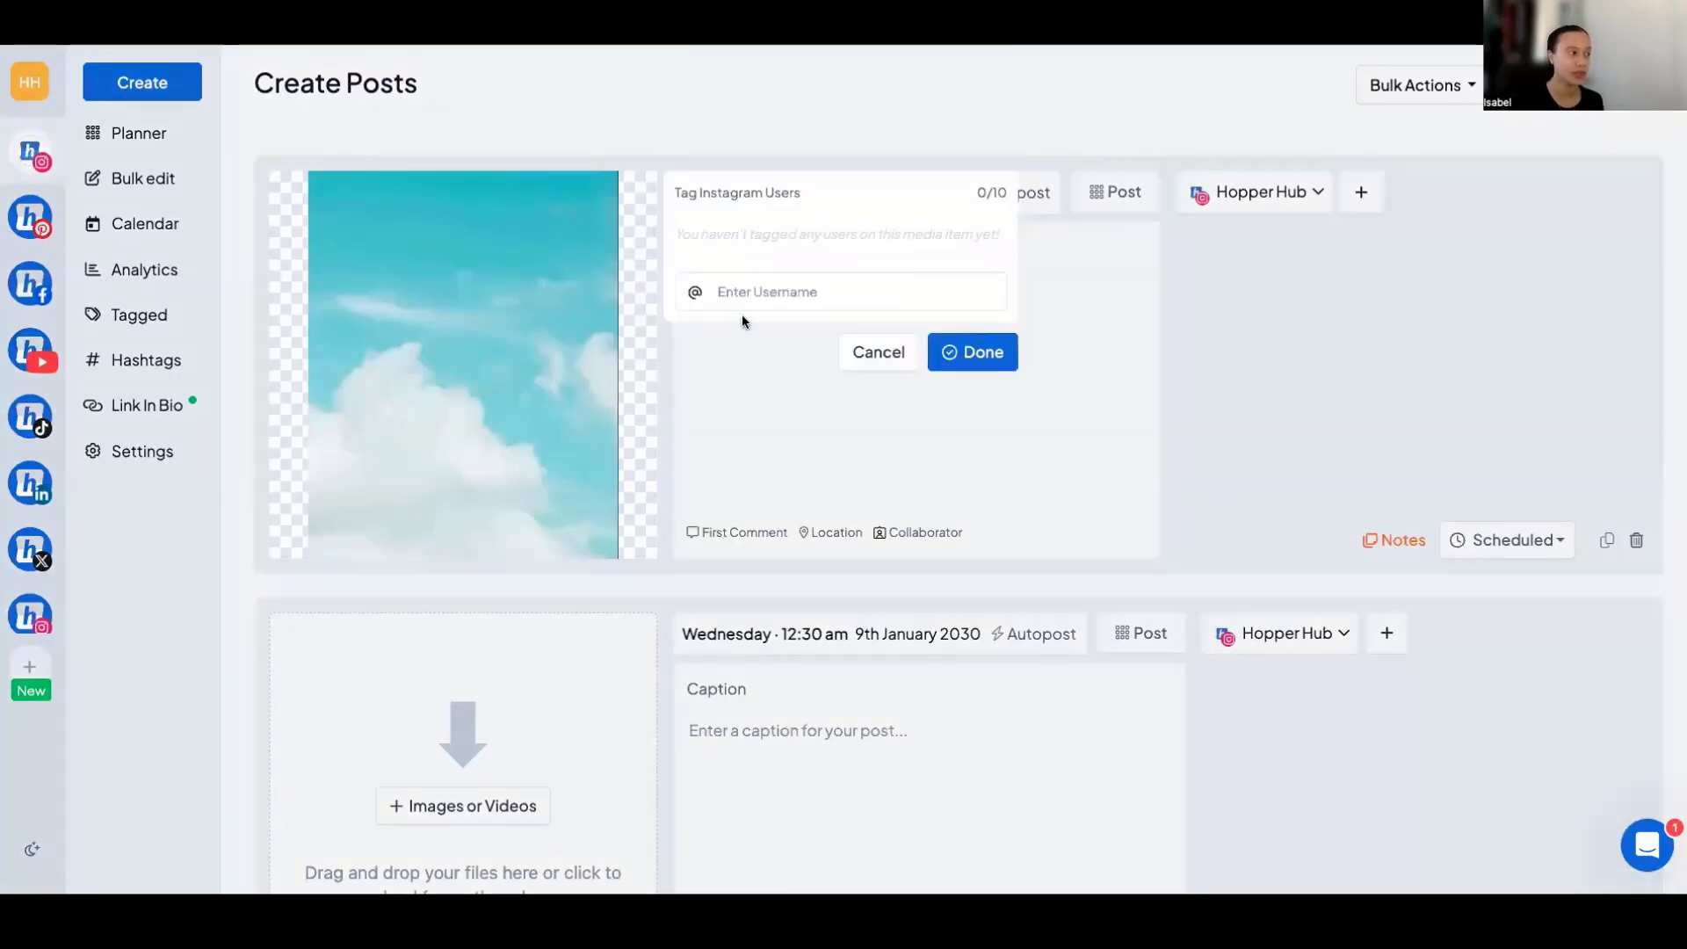
pyautogui.click(742, 292)
pyautogui.write('hopper_hq')
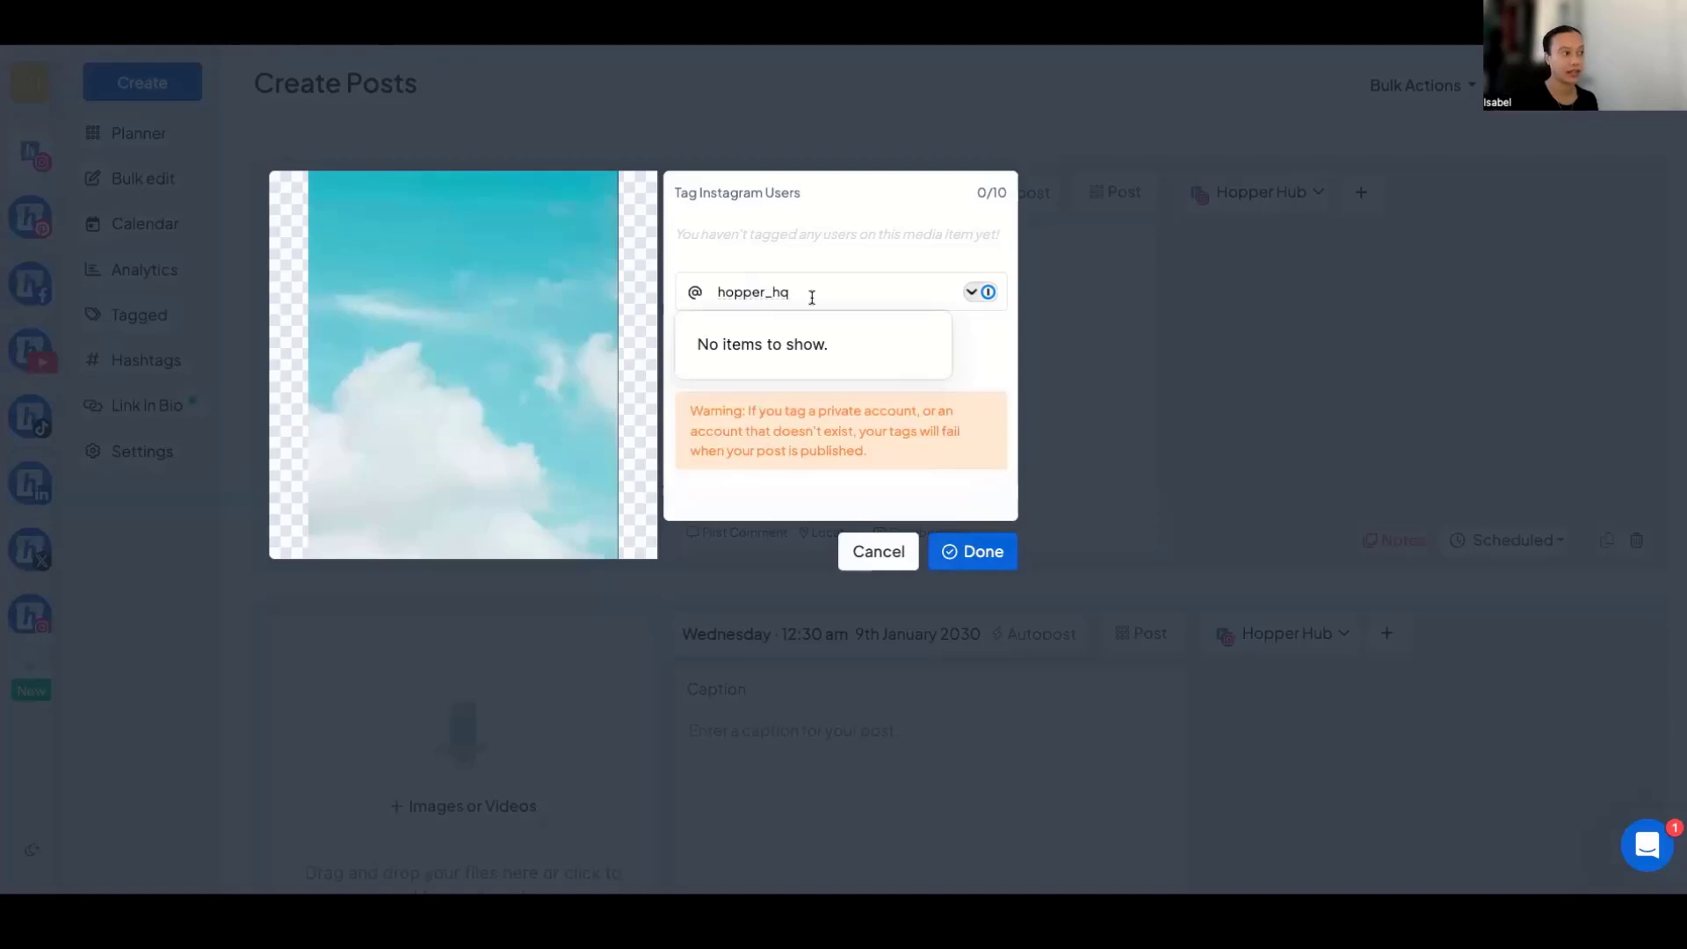
pyautogui.press('Return')
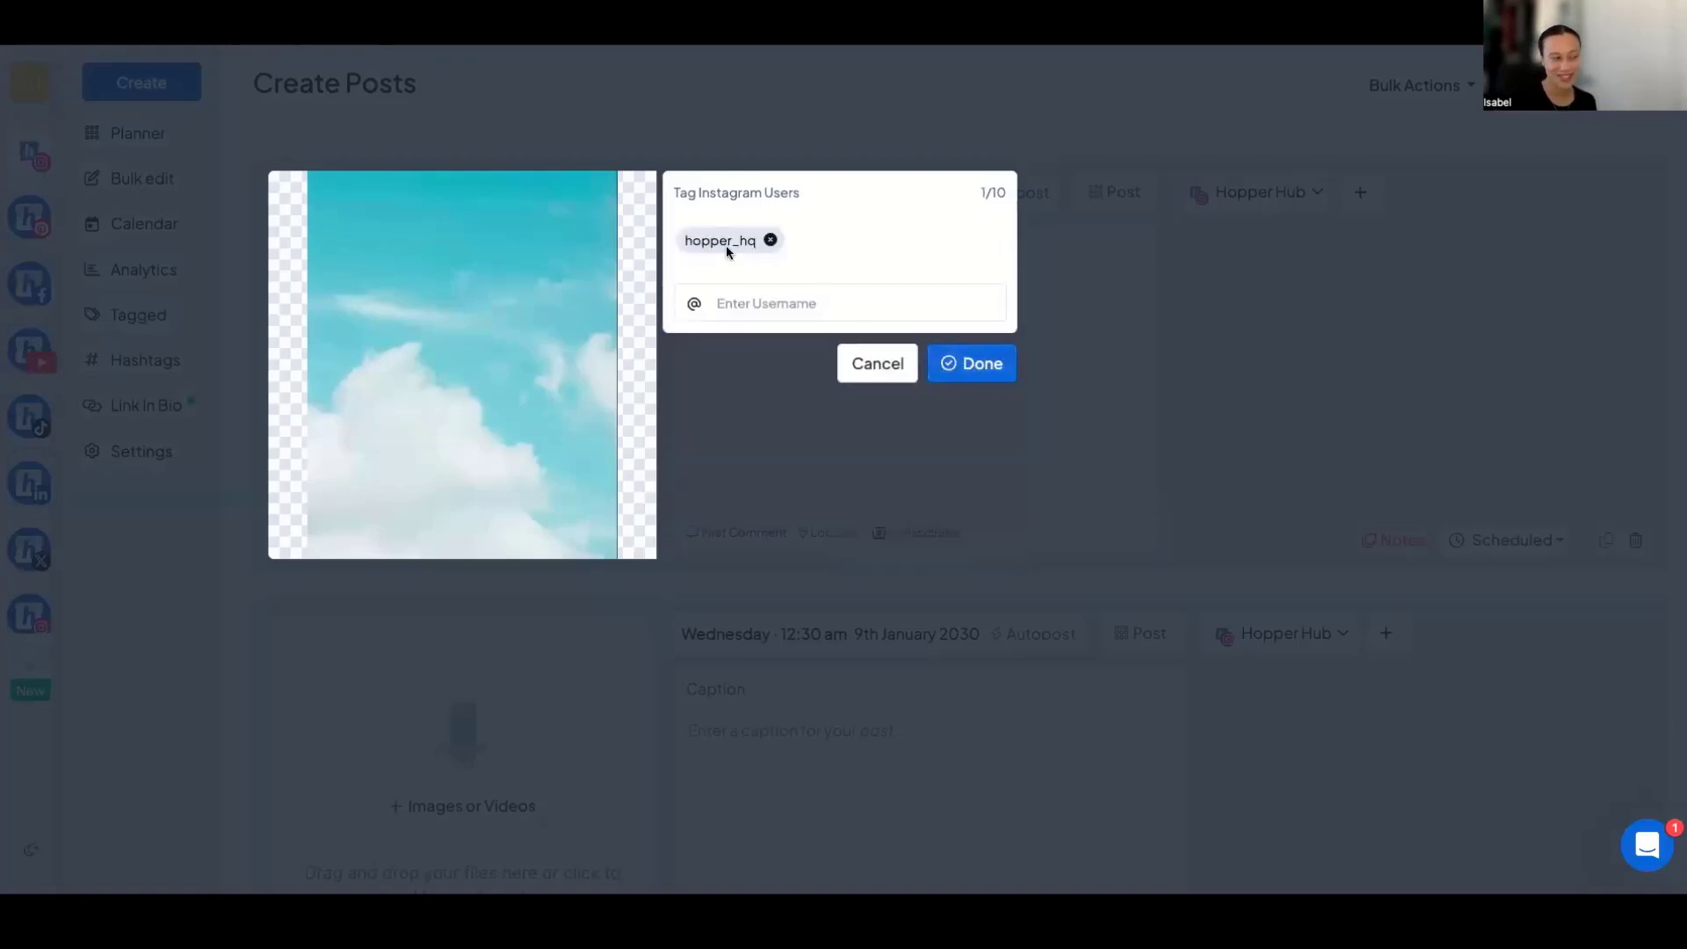
pyautogui.click(979, 364)
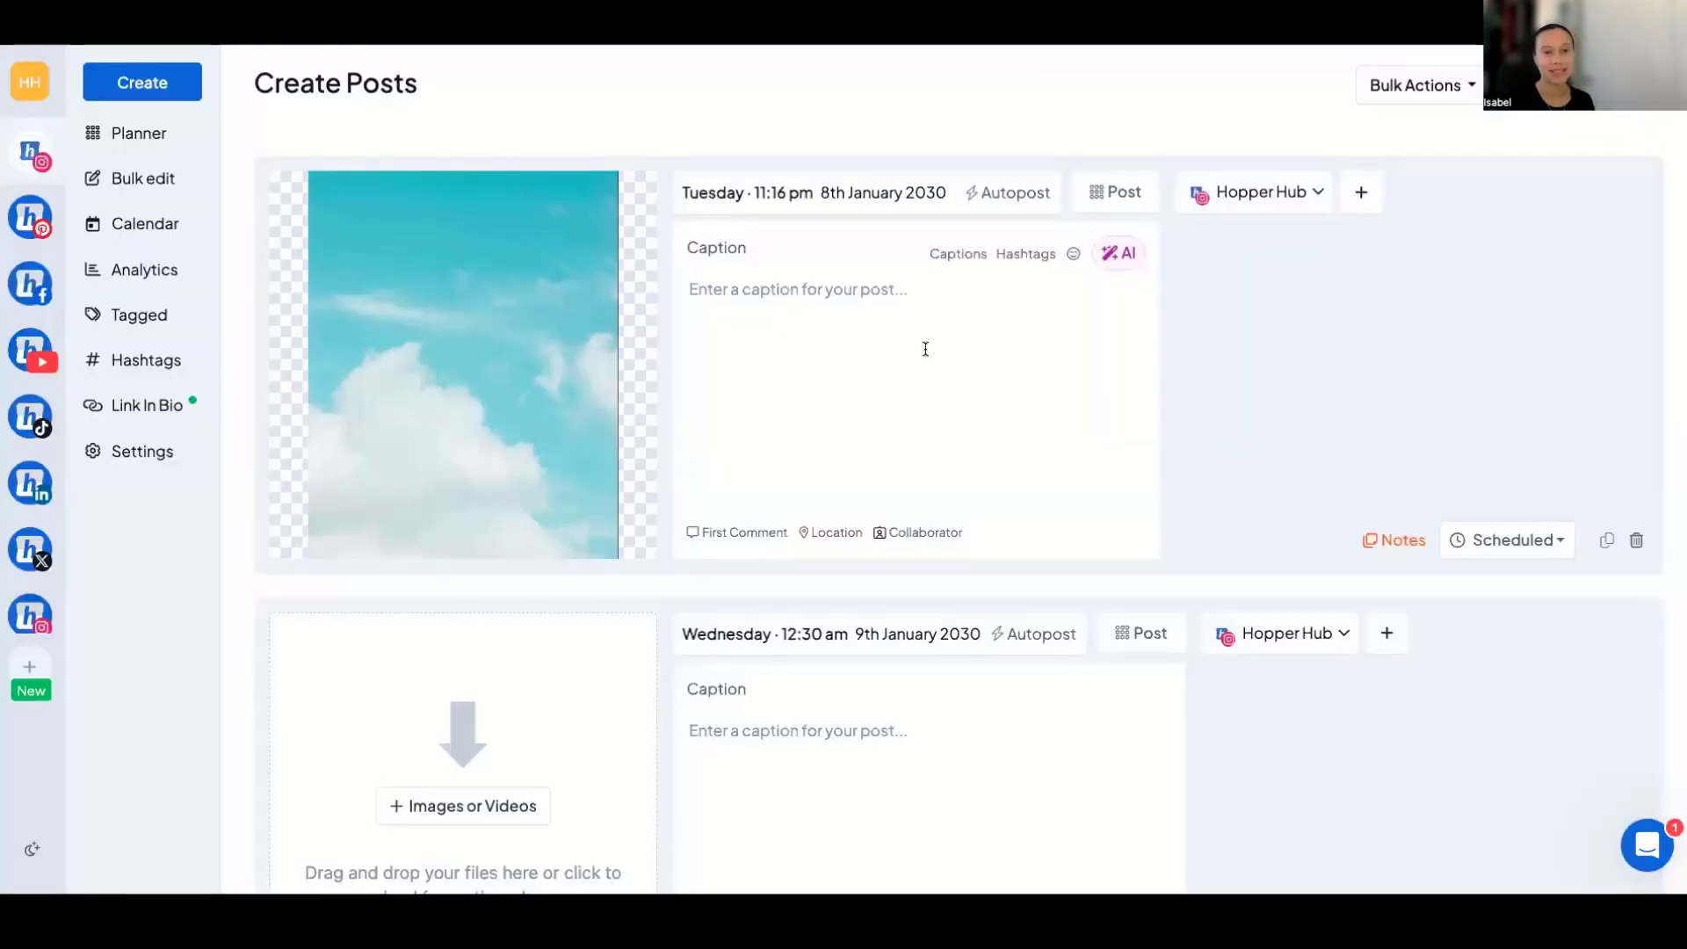
# Examine the filters and editing tools available for the sky image in the image editor, without saving changes.
pyautogui.moveTo(524, 366)
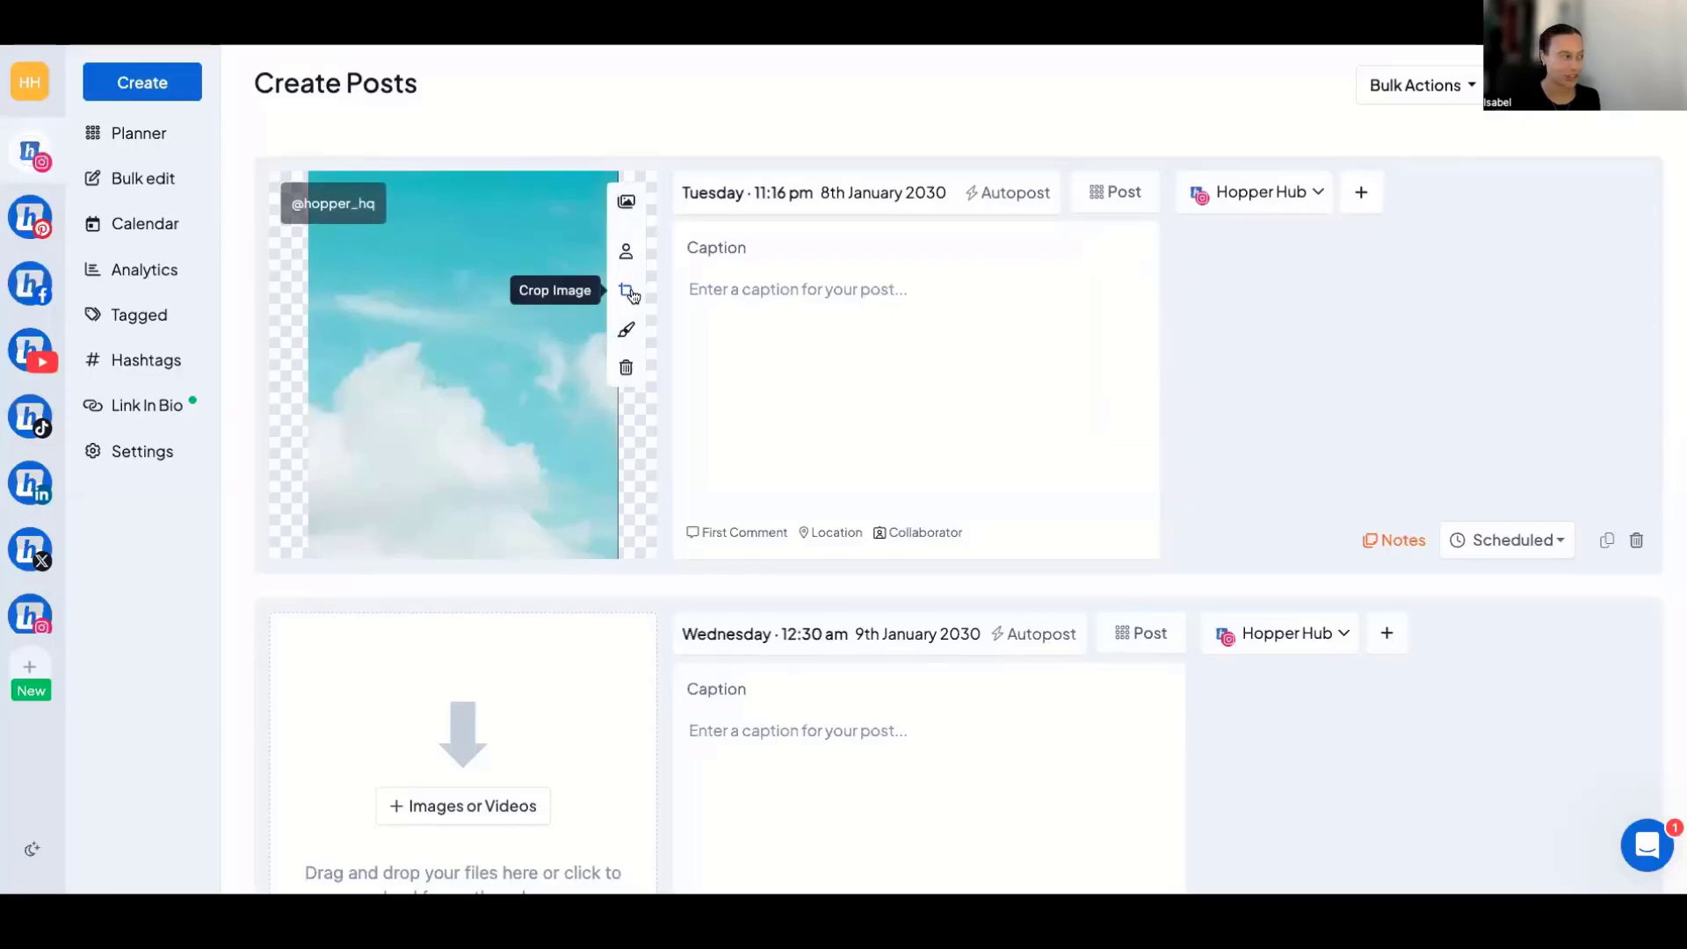
pyautogui.click(626, 329)
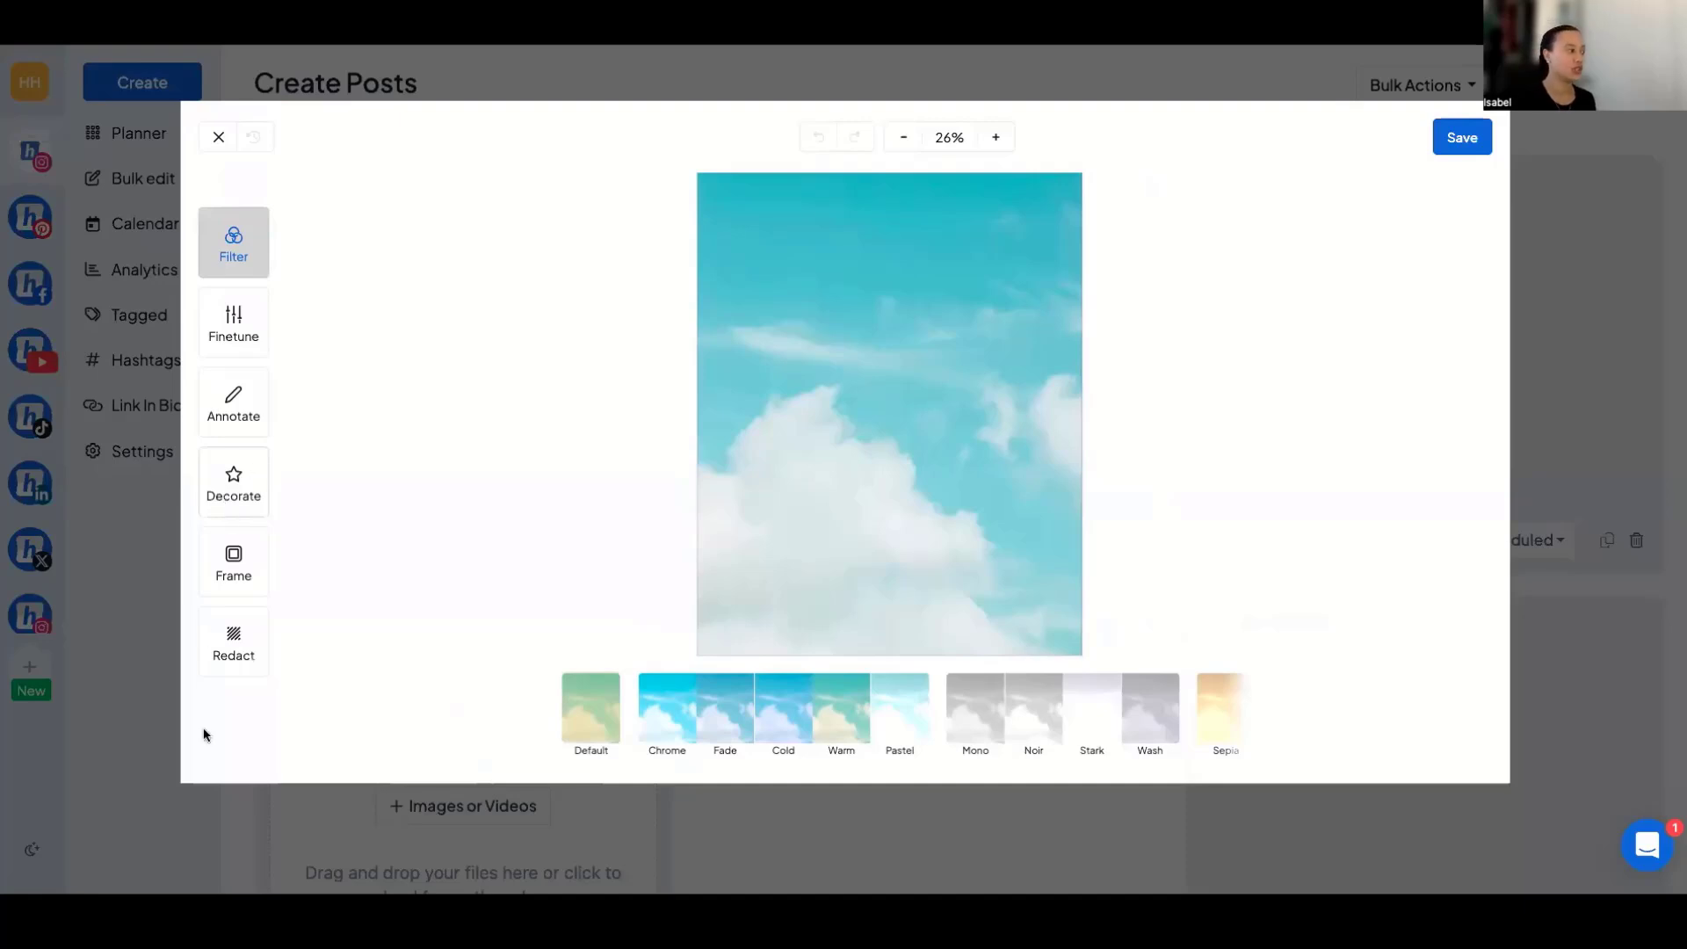
pyautogui.click(217, 138)
pyautogui.moveTo(622, 369)
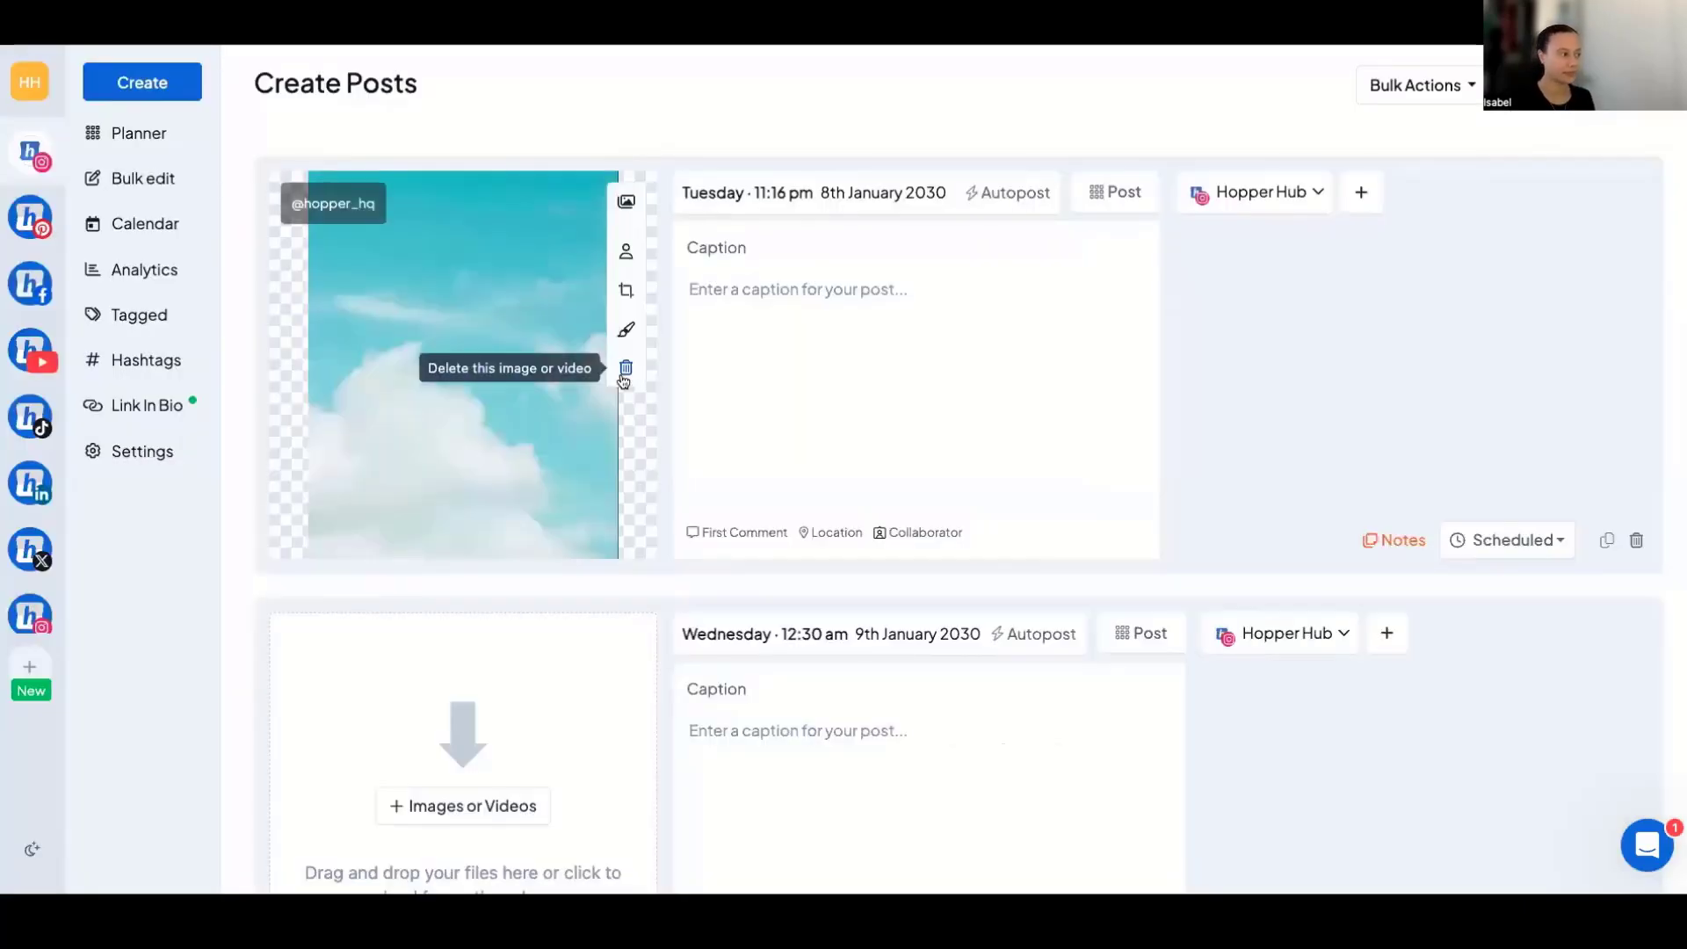
# Set the first post's scheduled date to 18 October 2024.
pyautogui.click(826, 198)
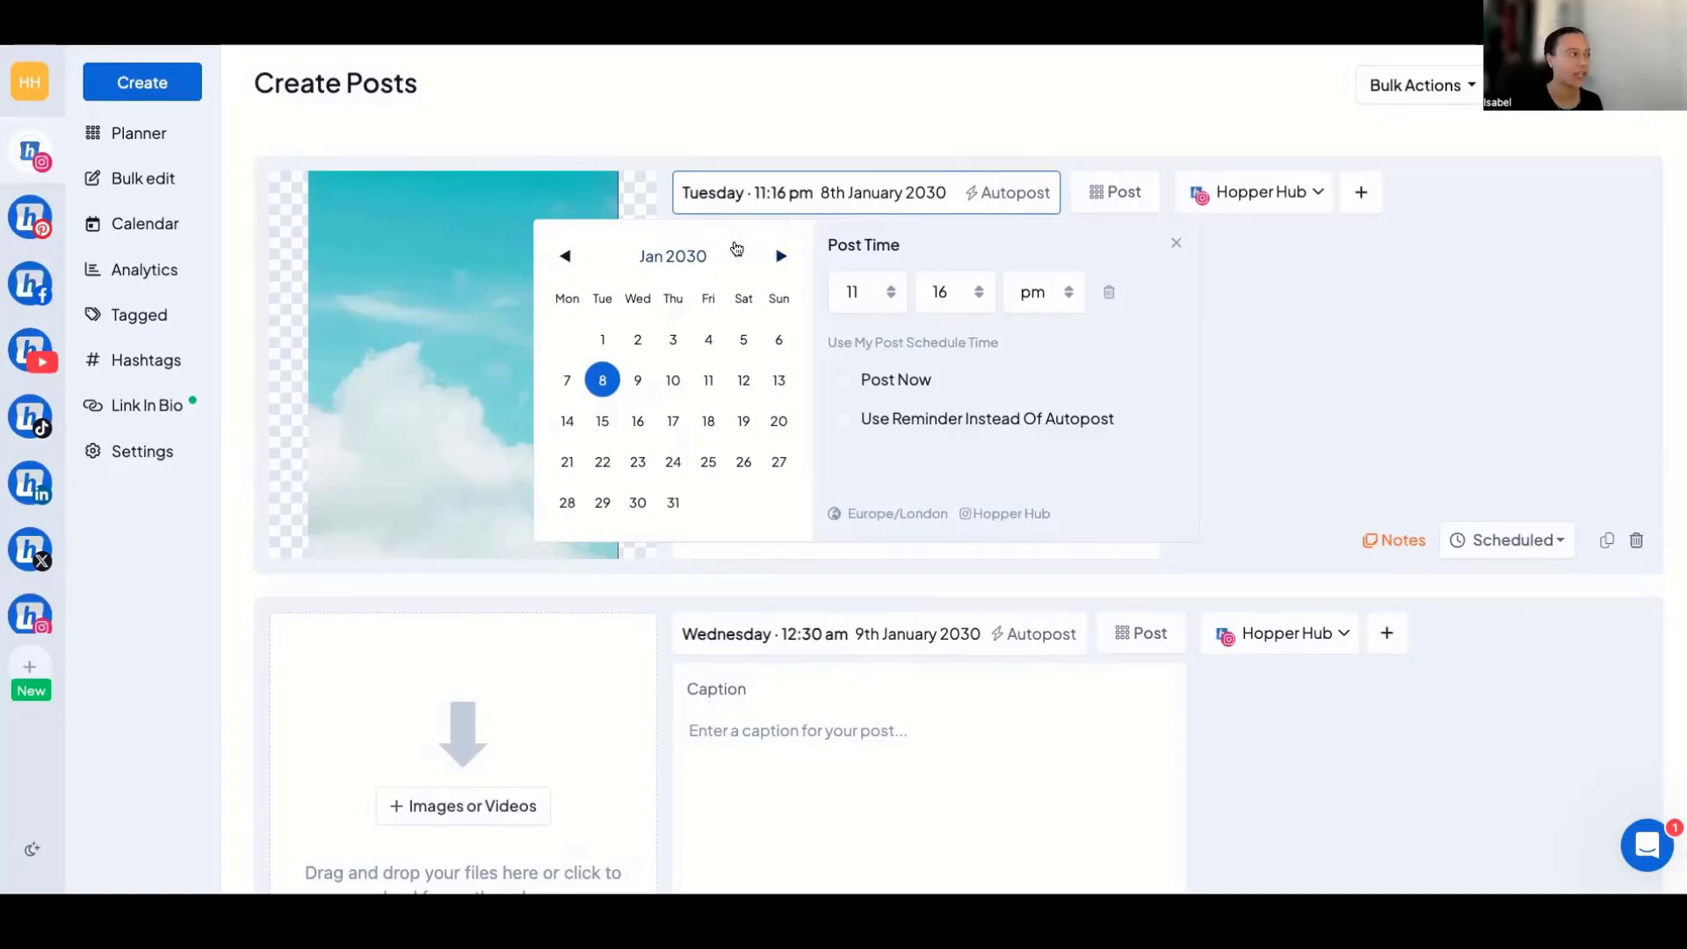
pyautogui.click(681, 255)
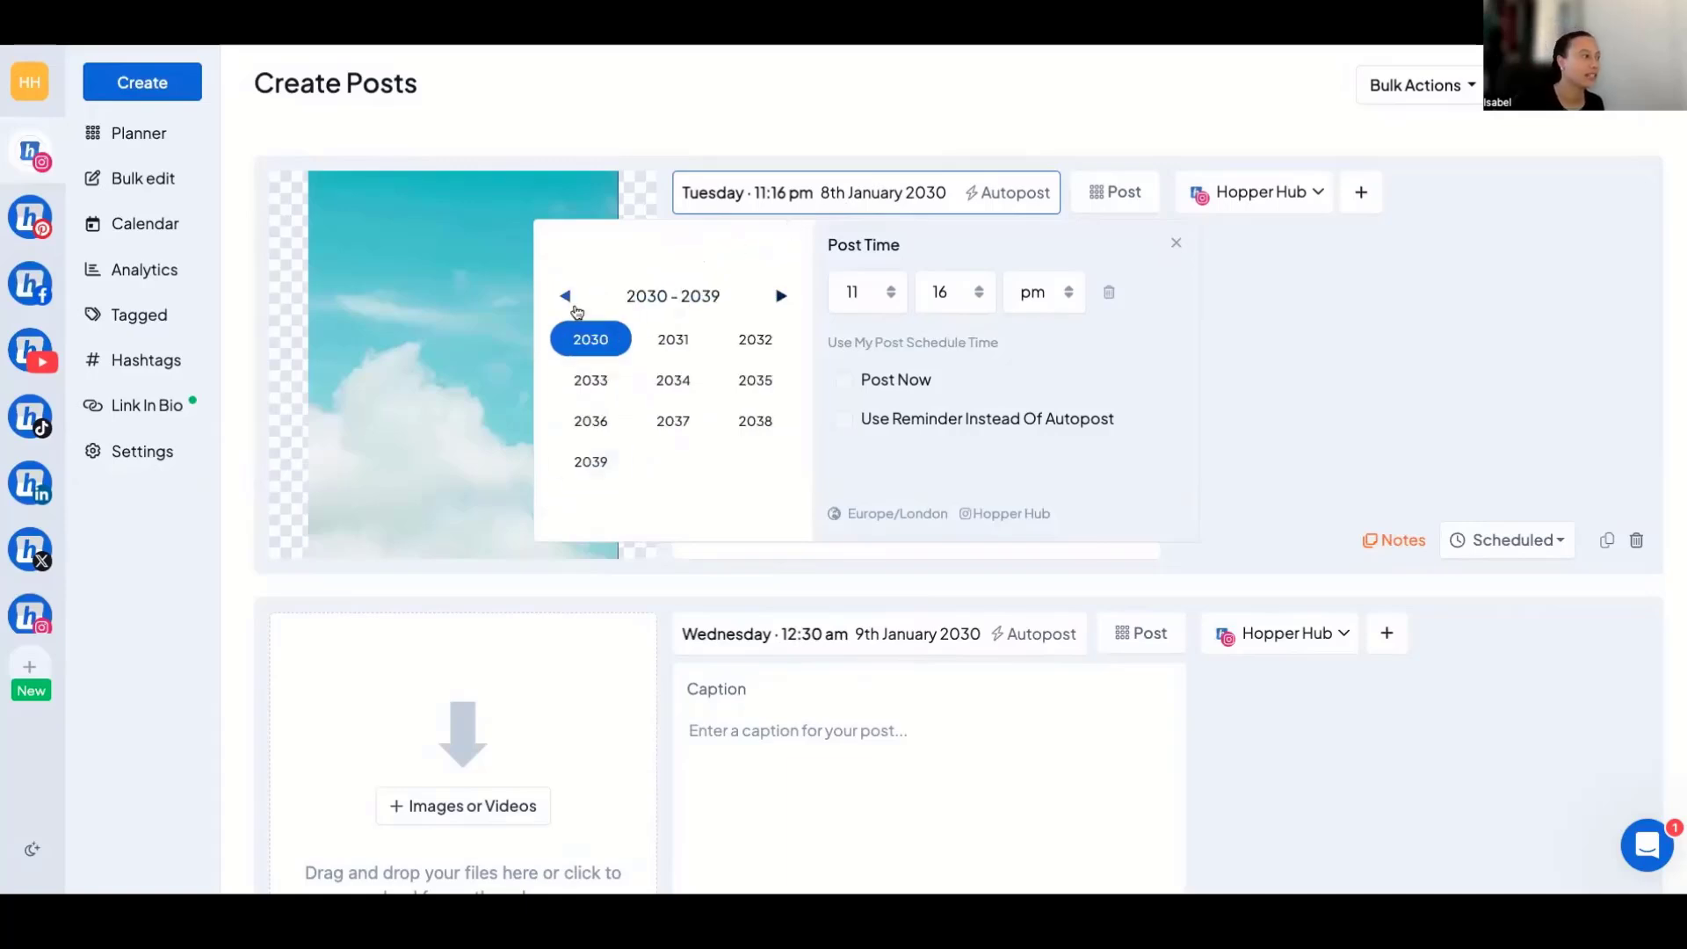
pyautogui.click(566, 295)
pyautogui.click(673, 387)
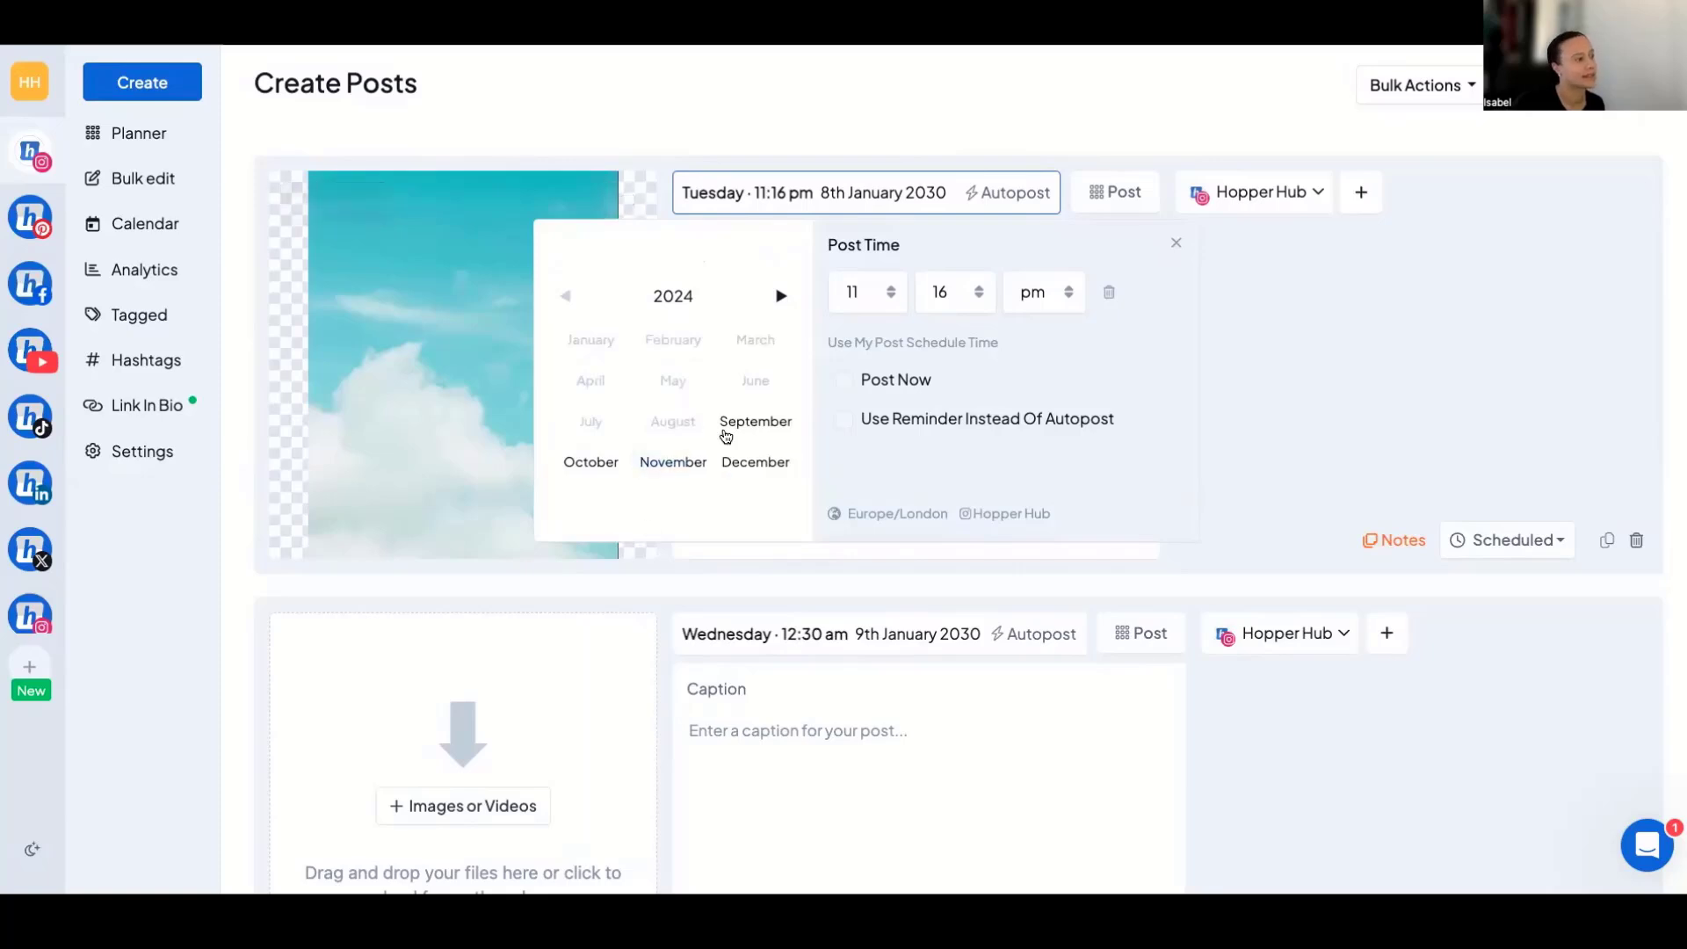
pyautogui.click(590, 462)
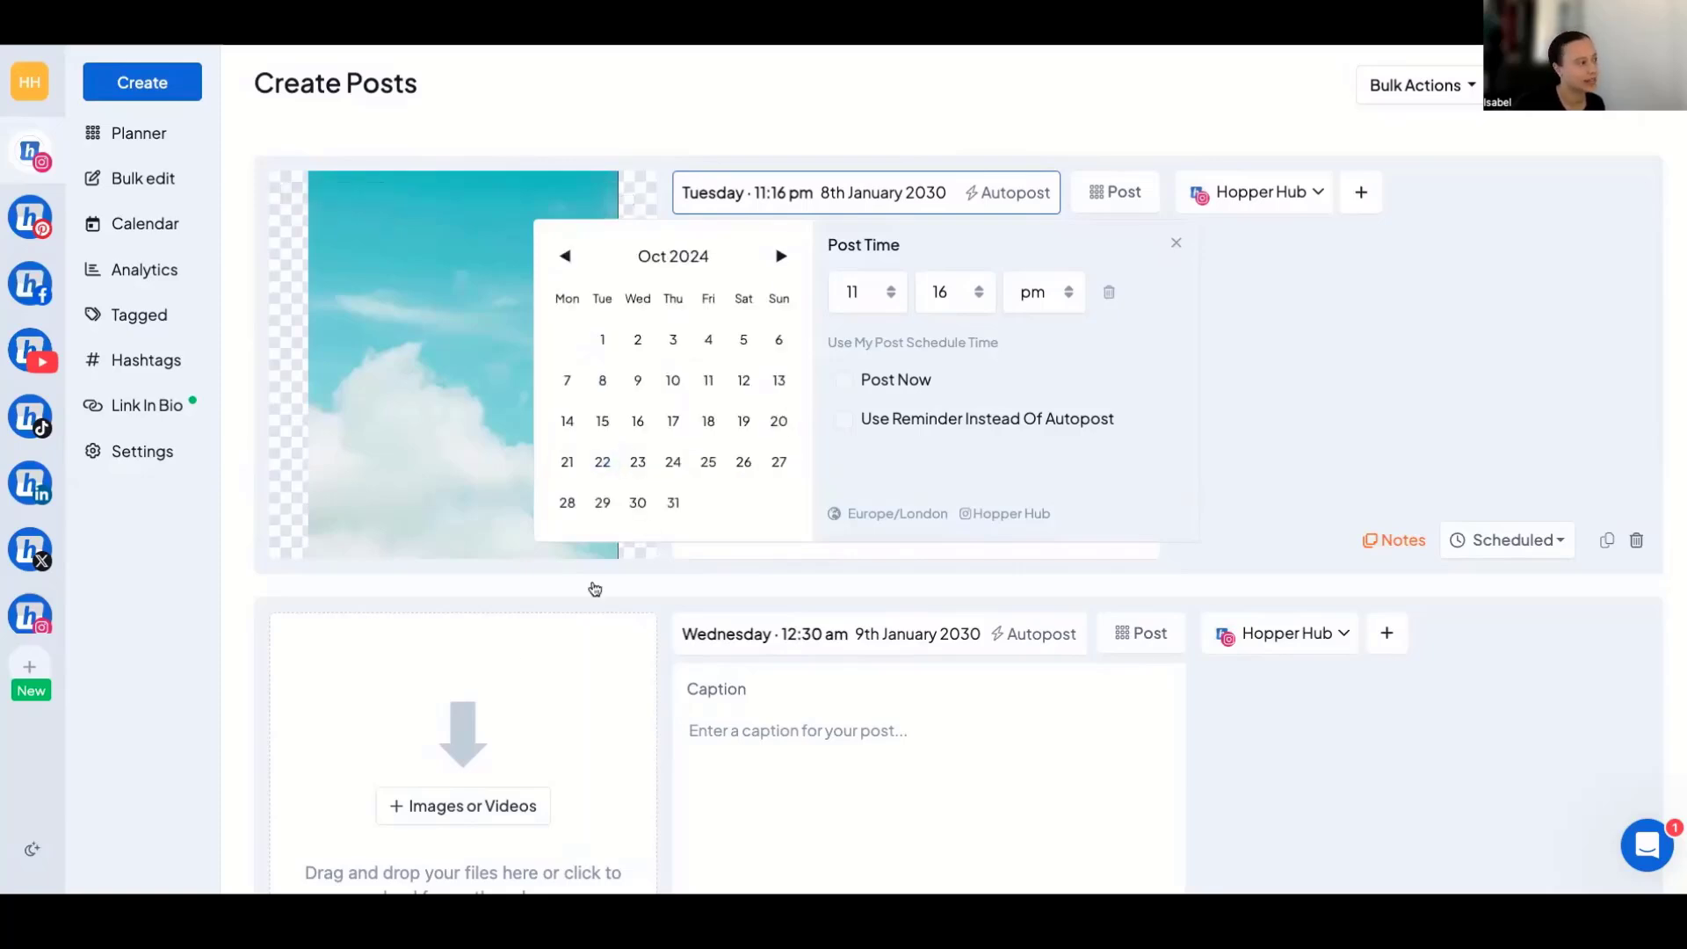
pyautogui.click(709, 426)
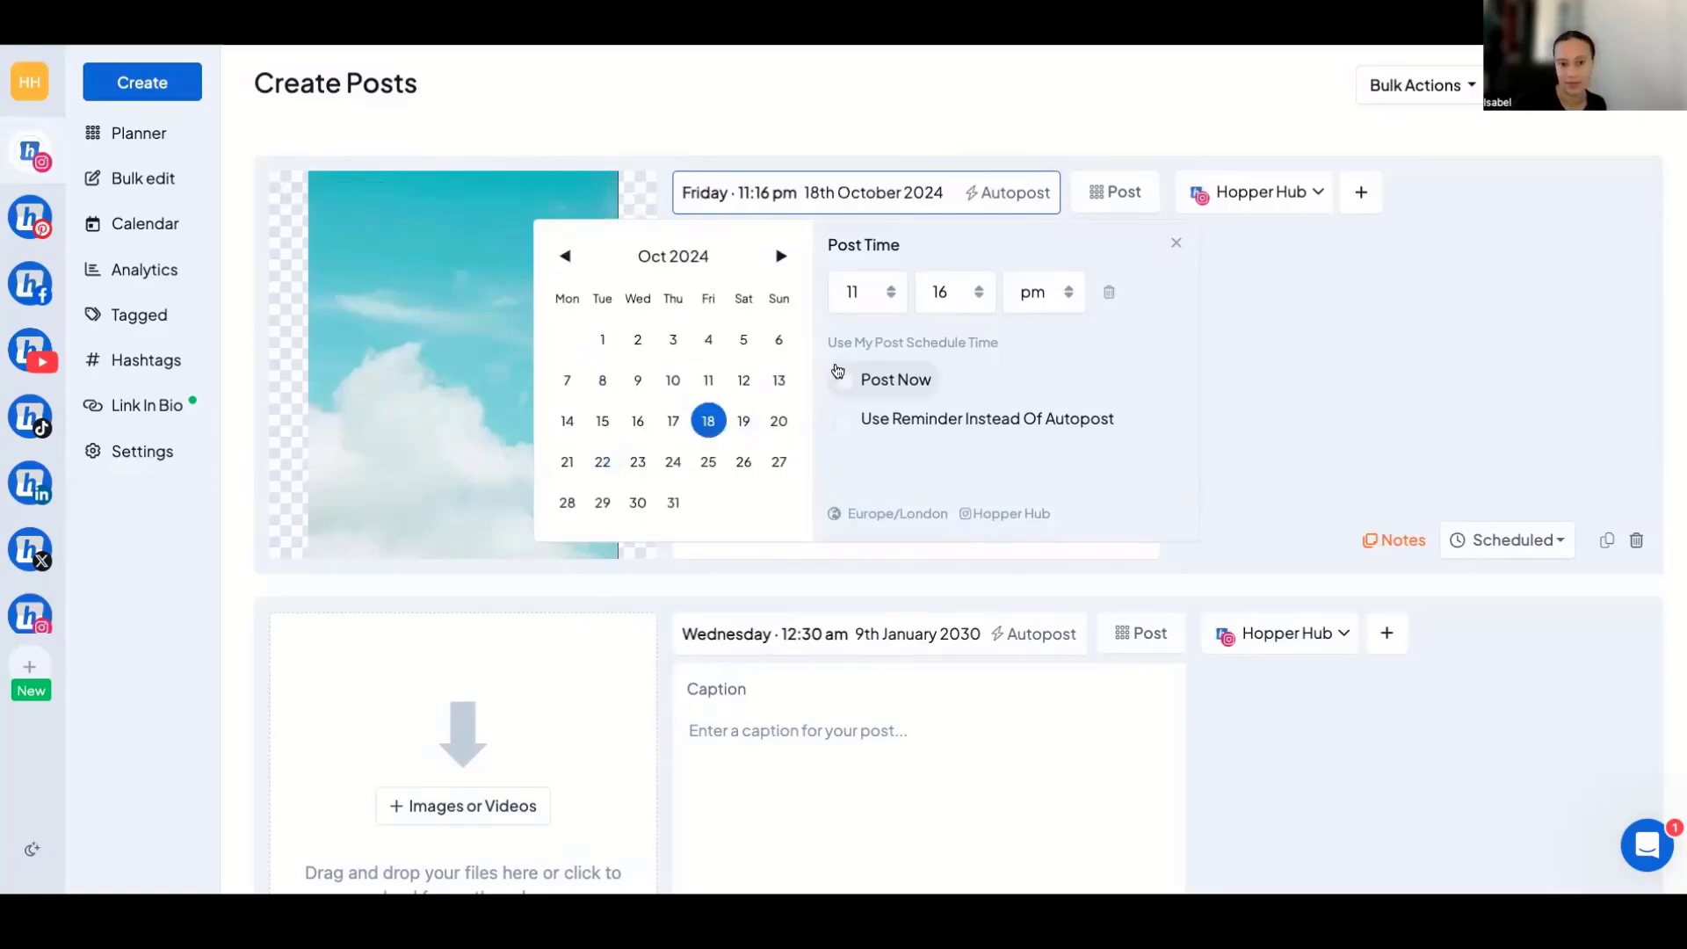
# Set the first post's posting time to 11:12 am.
pyautogui.click(958, 292)
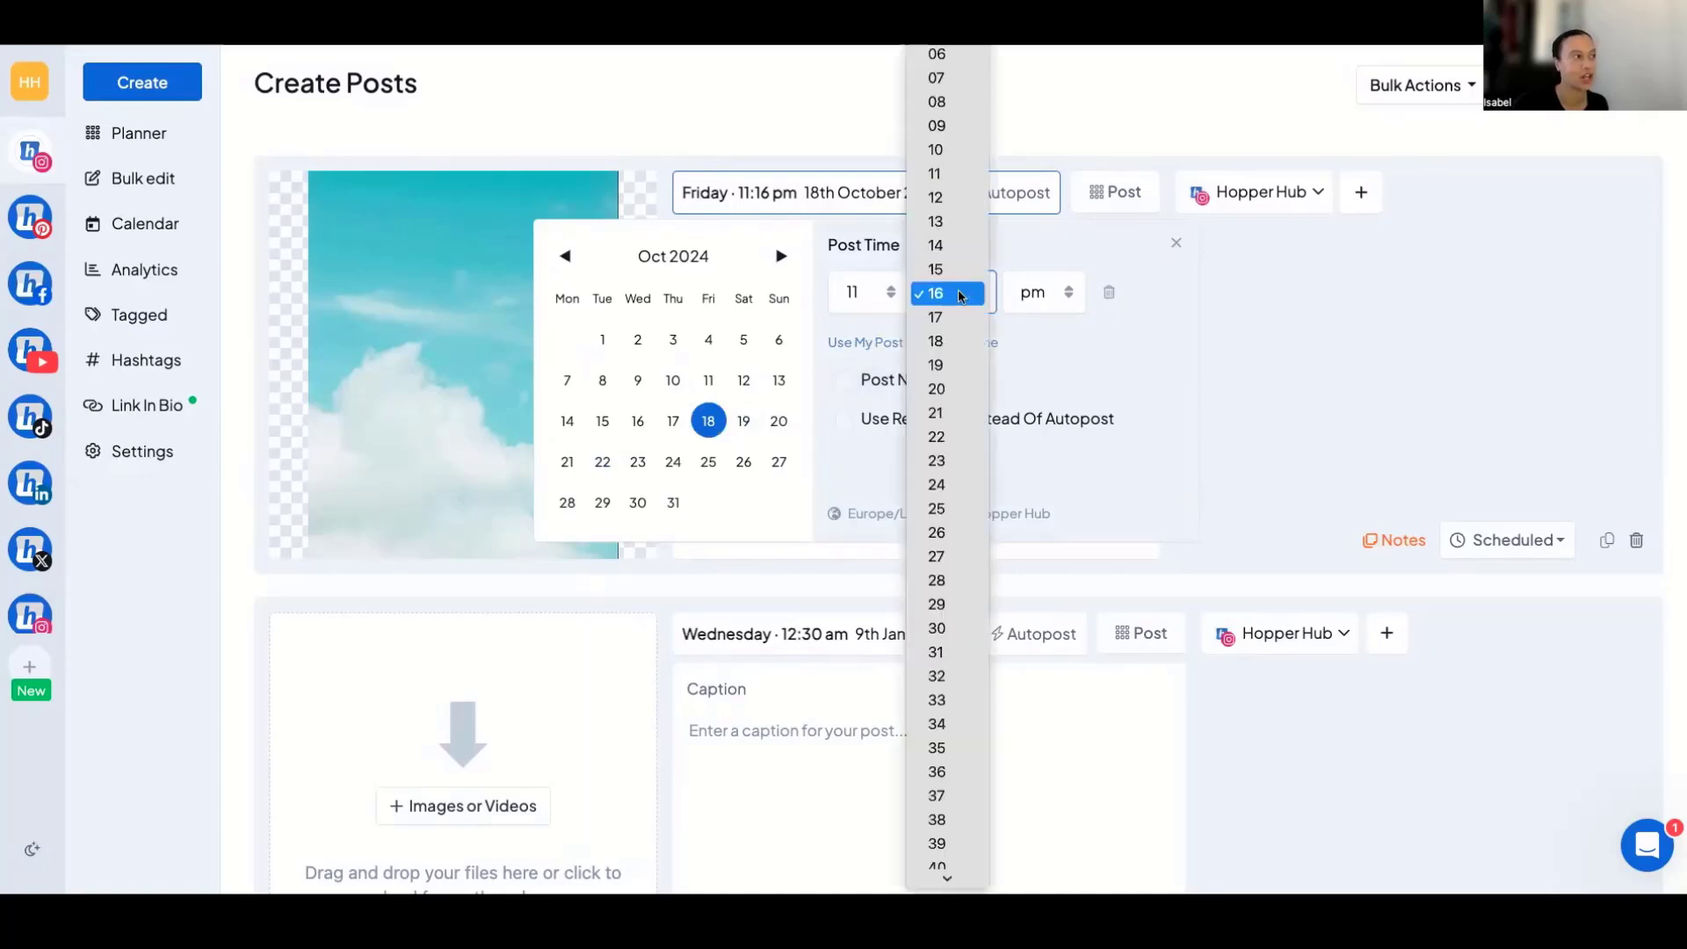
pyautogui.click(936, 197)
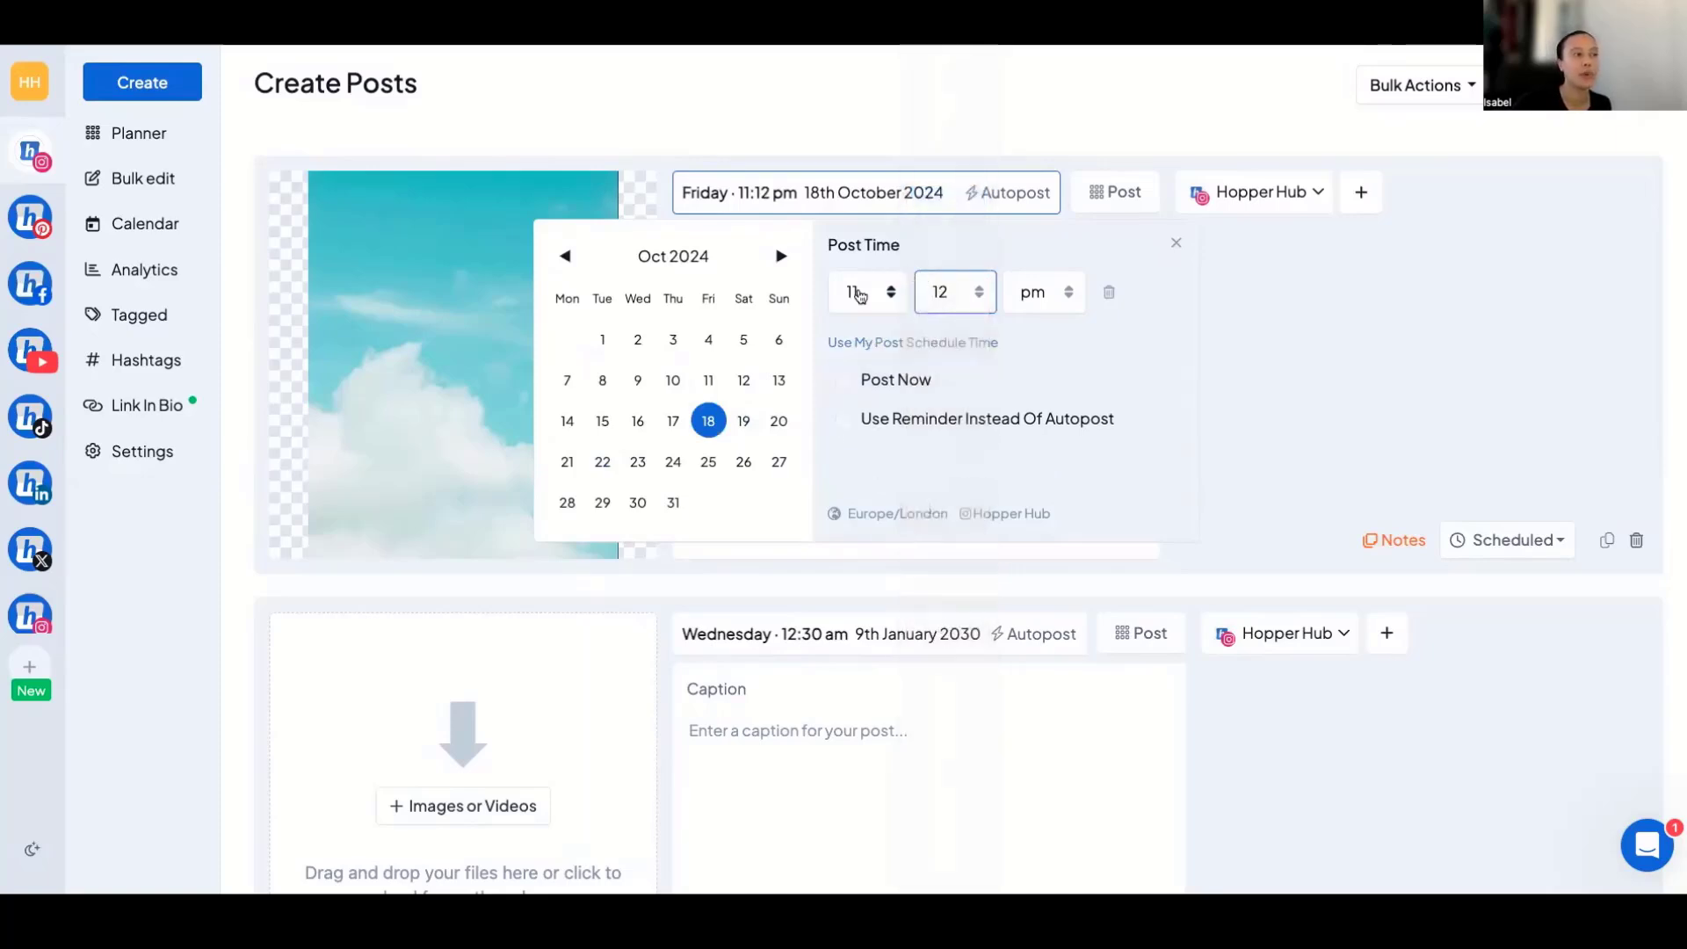
pyautogui.click(1052, 299)
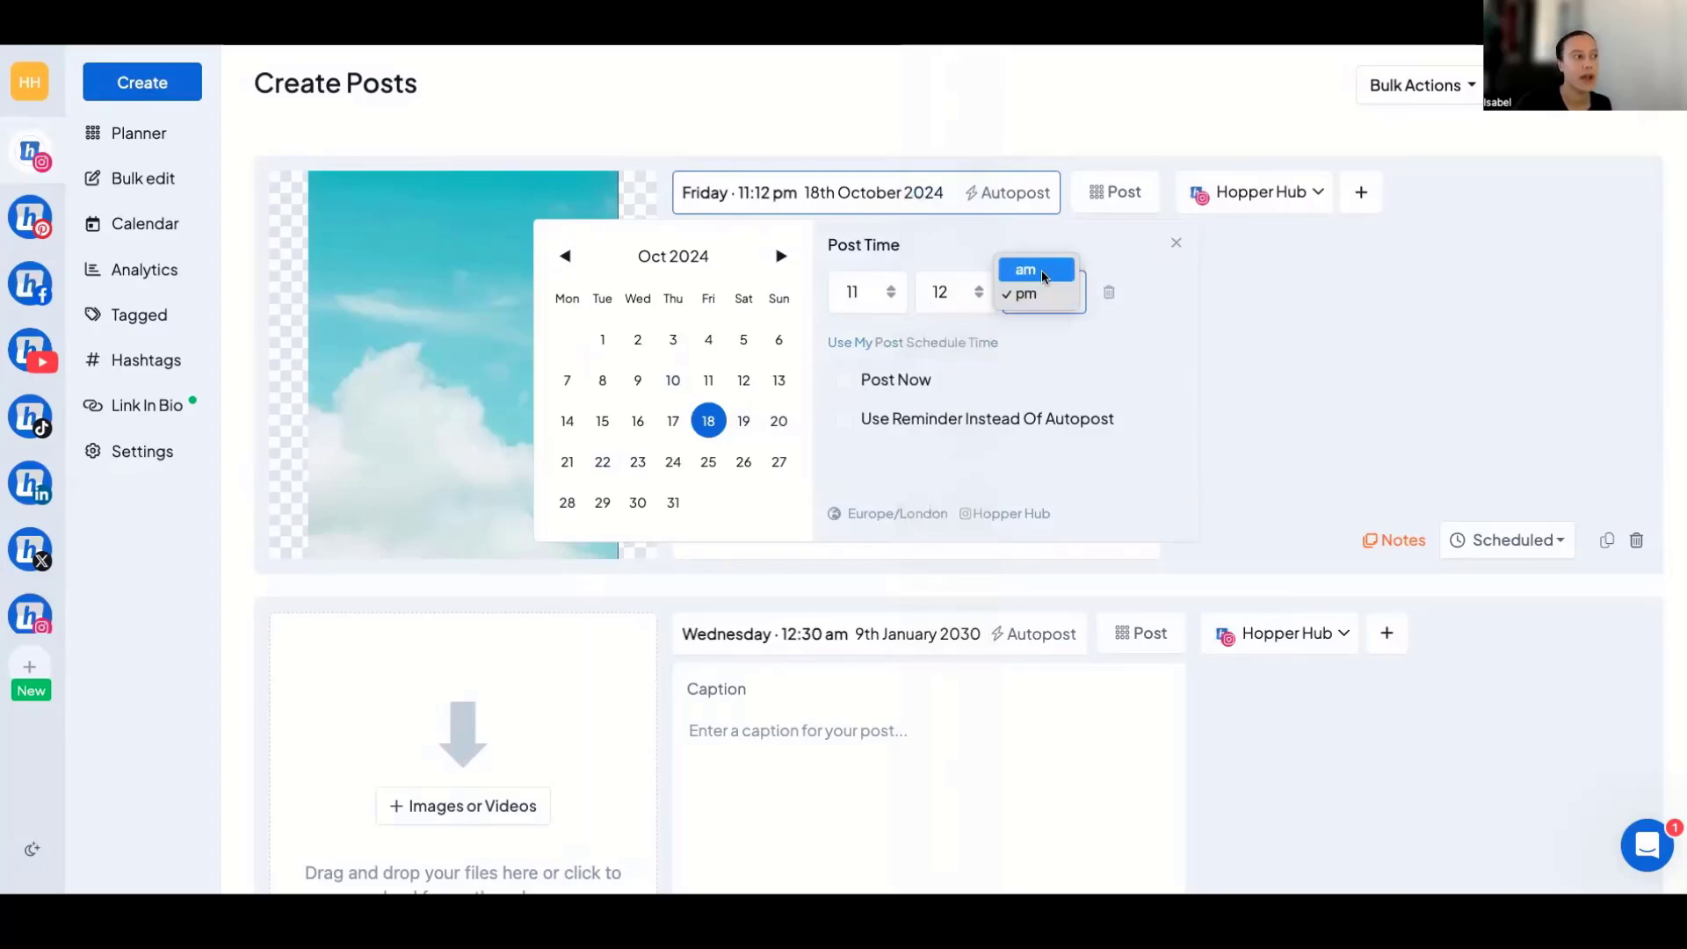
pyautogui.click(1034, 266)
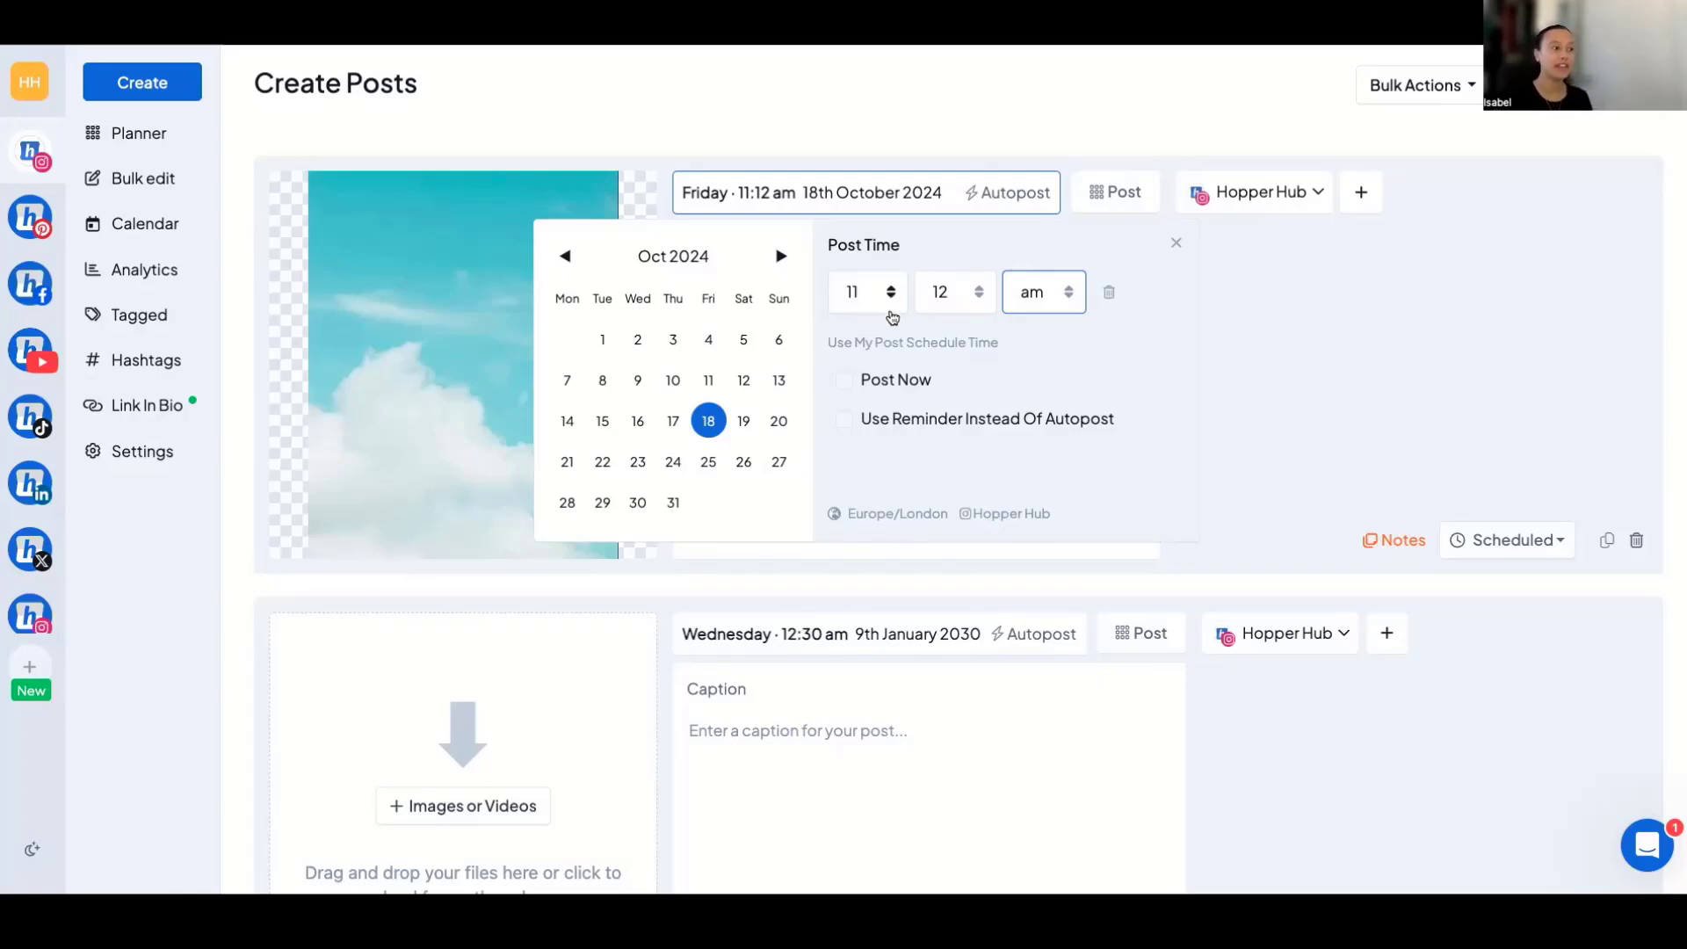
# Apply the account's own post schedule time to the first post and review its post-time options.
pyautogui.click(900, 344)
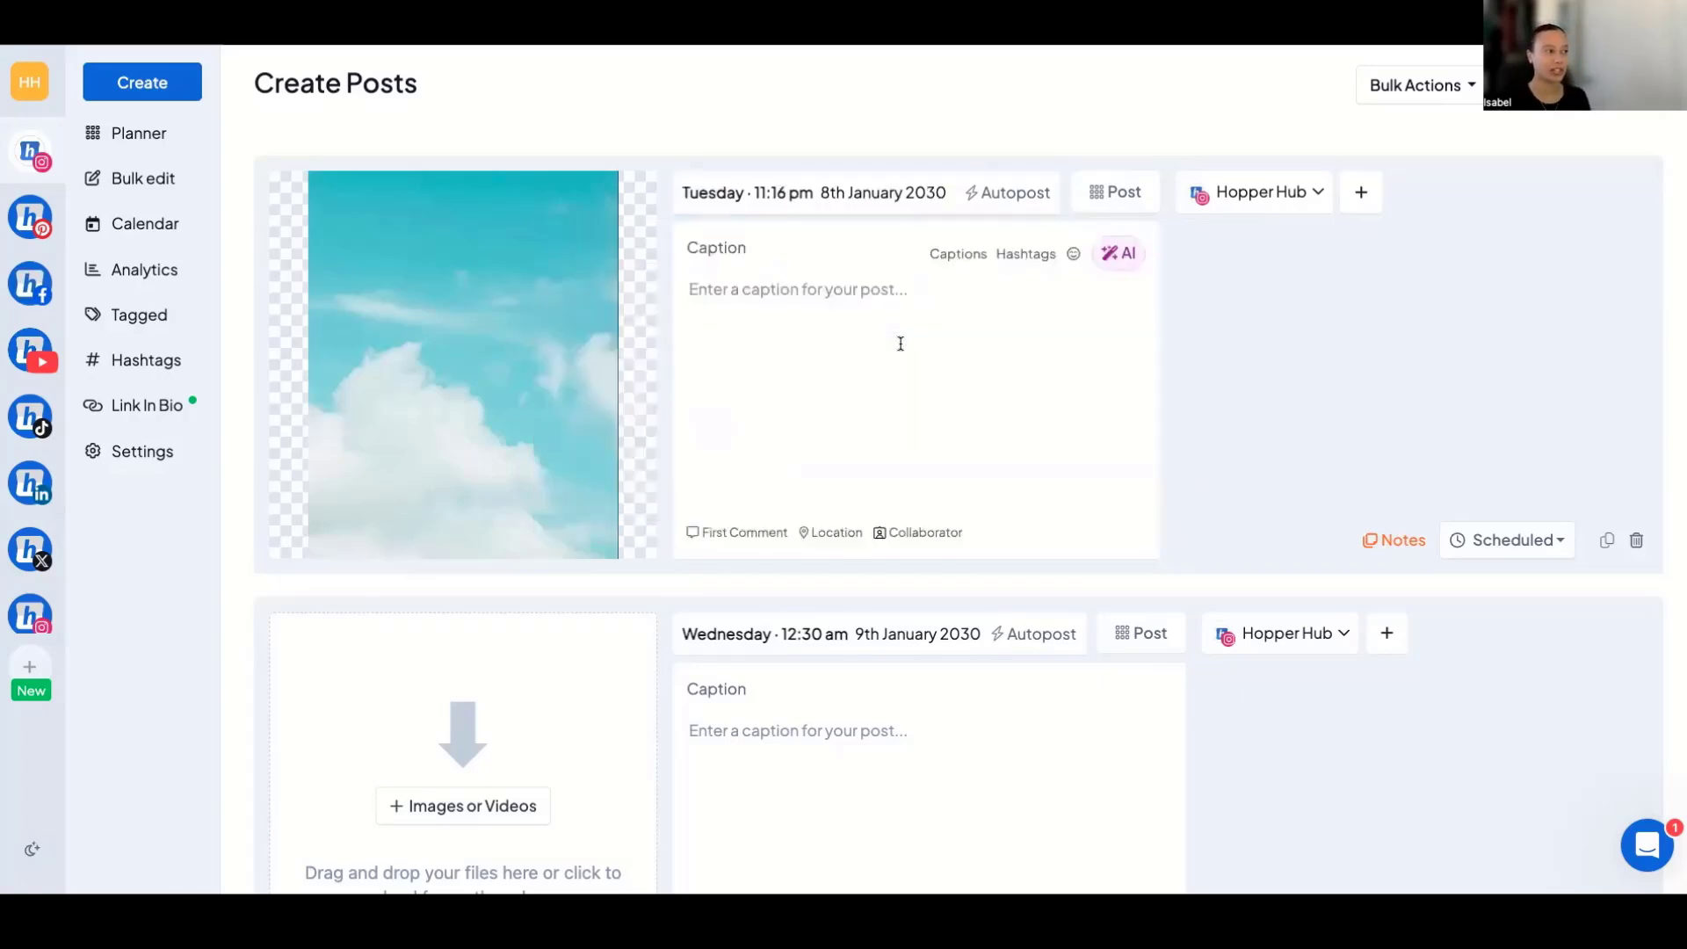
pyautogui.click(879, 191)
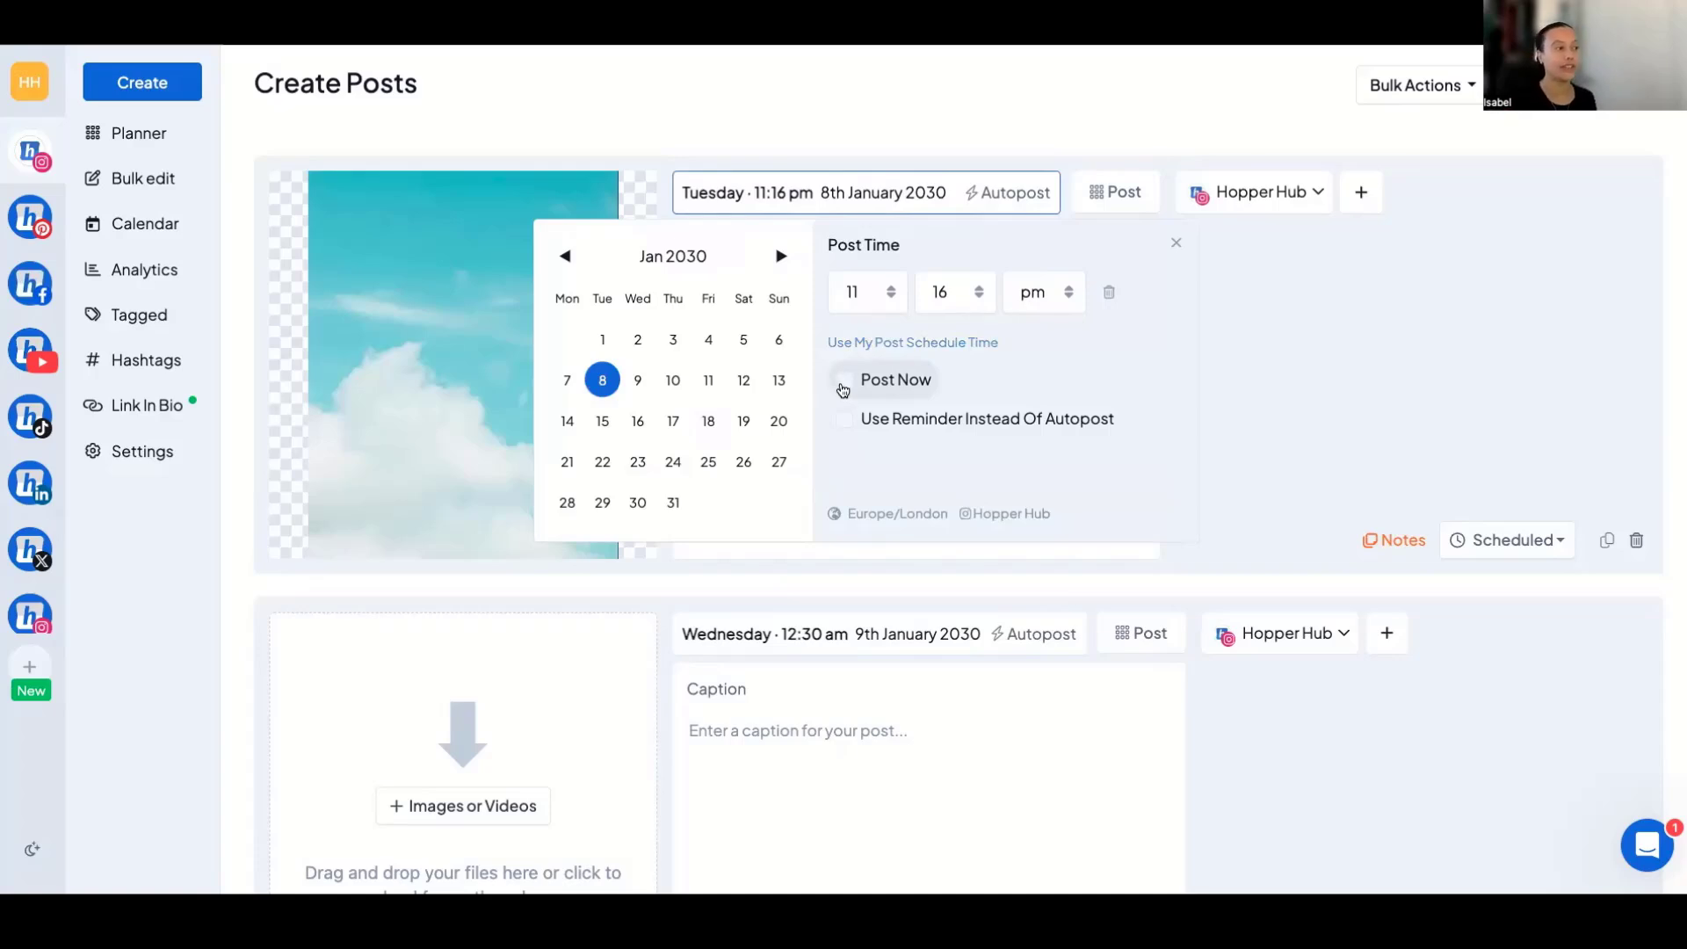
pyautogui.click(1176, 250)
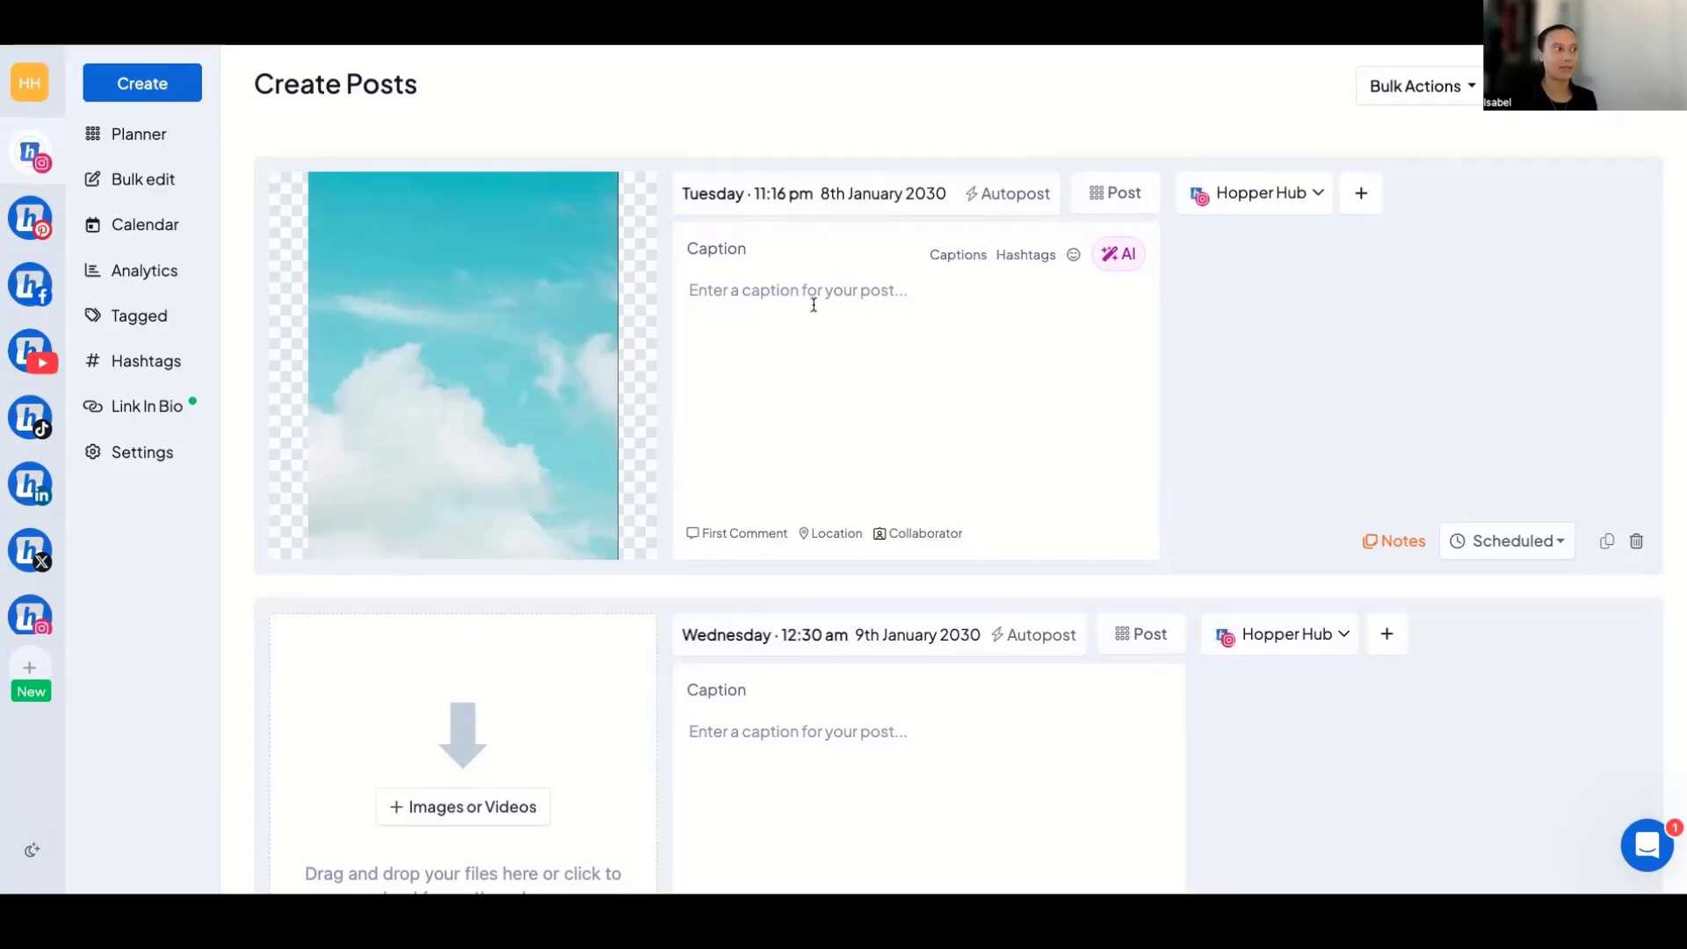
# Look through the saved captions and hashtag sets available for the first post's caption, without inserting any.
pyautogui.click(743, 362)
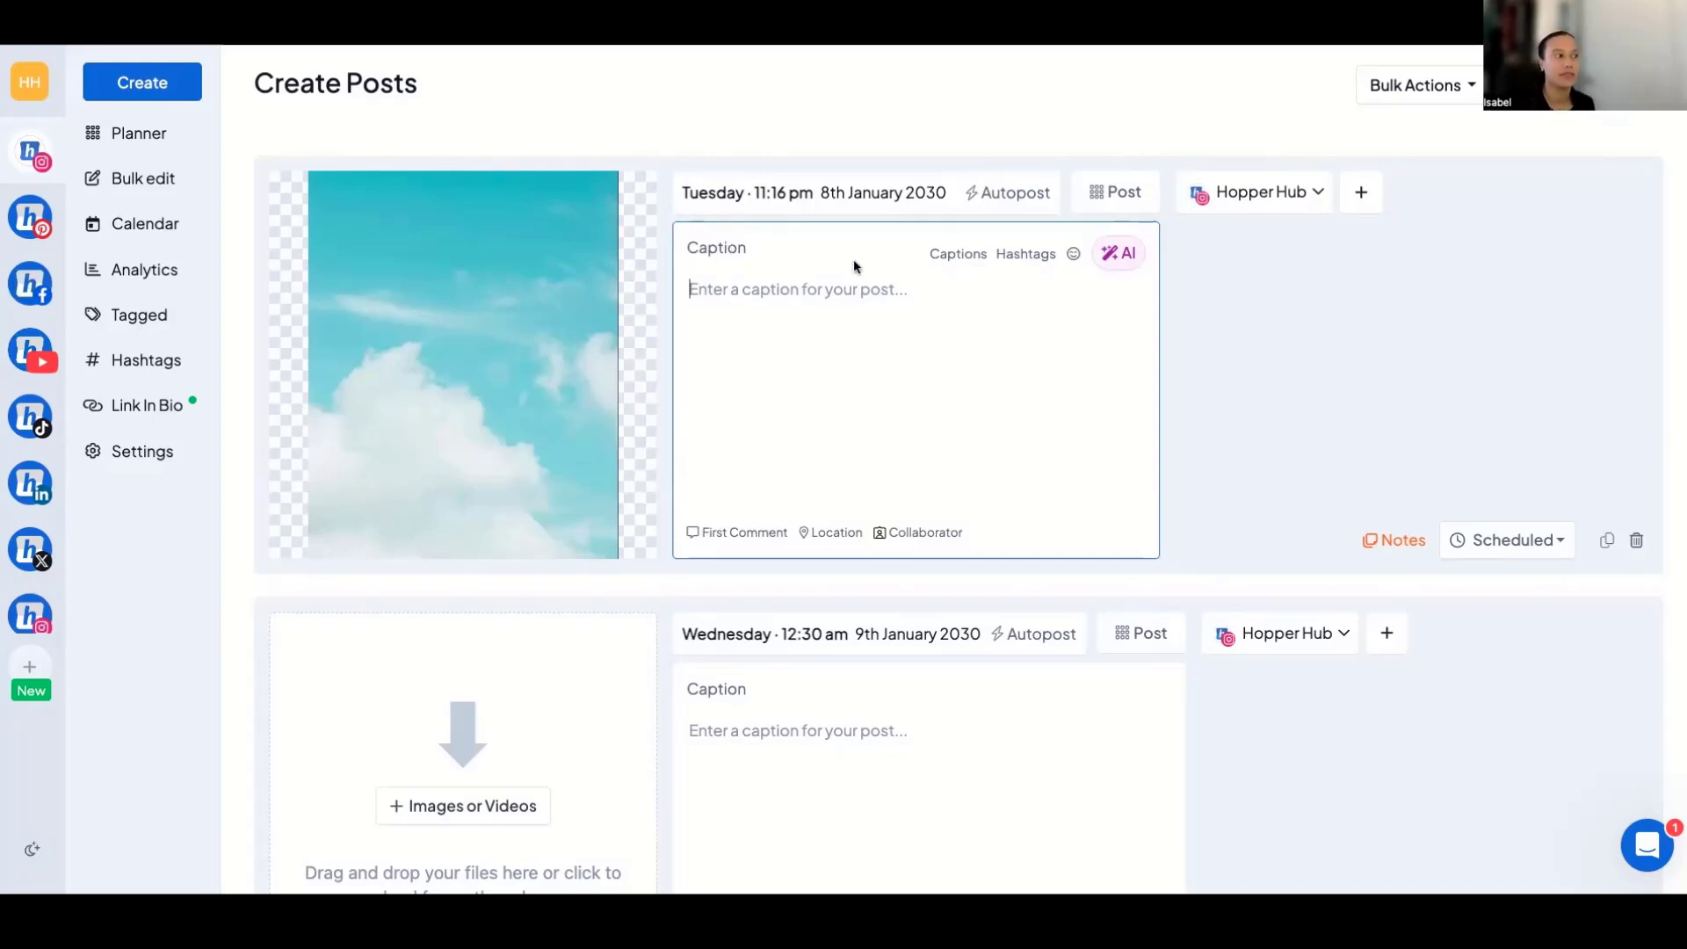
pyautogui.click(967, 254)
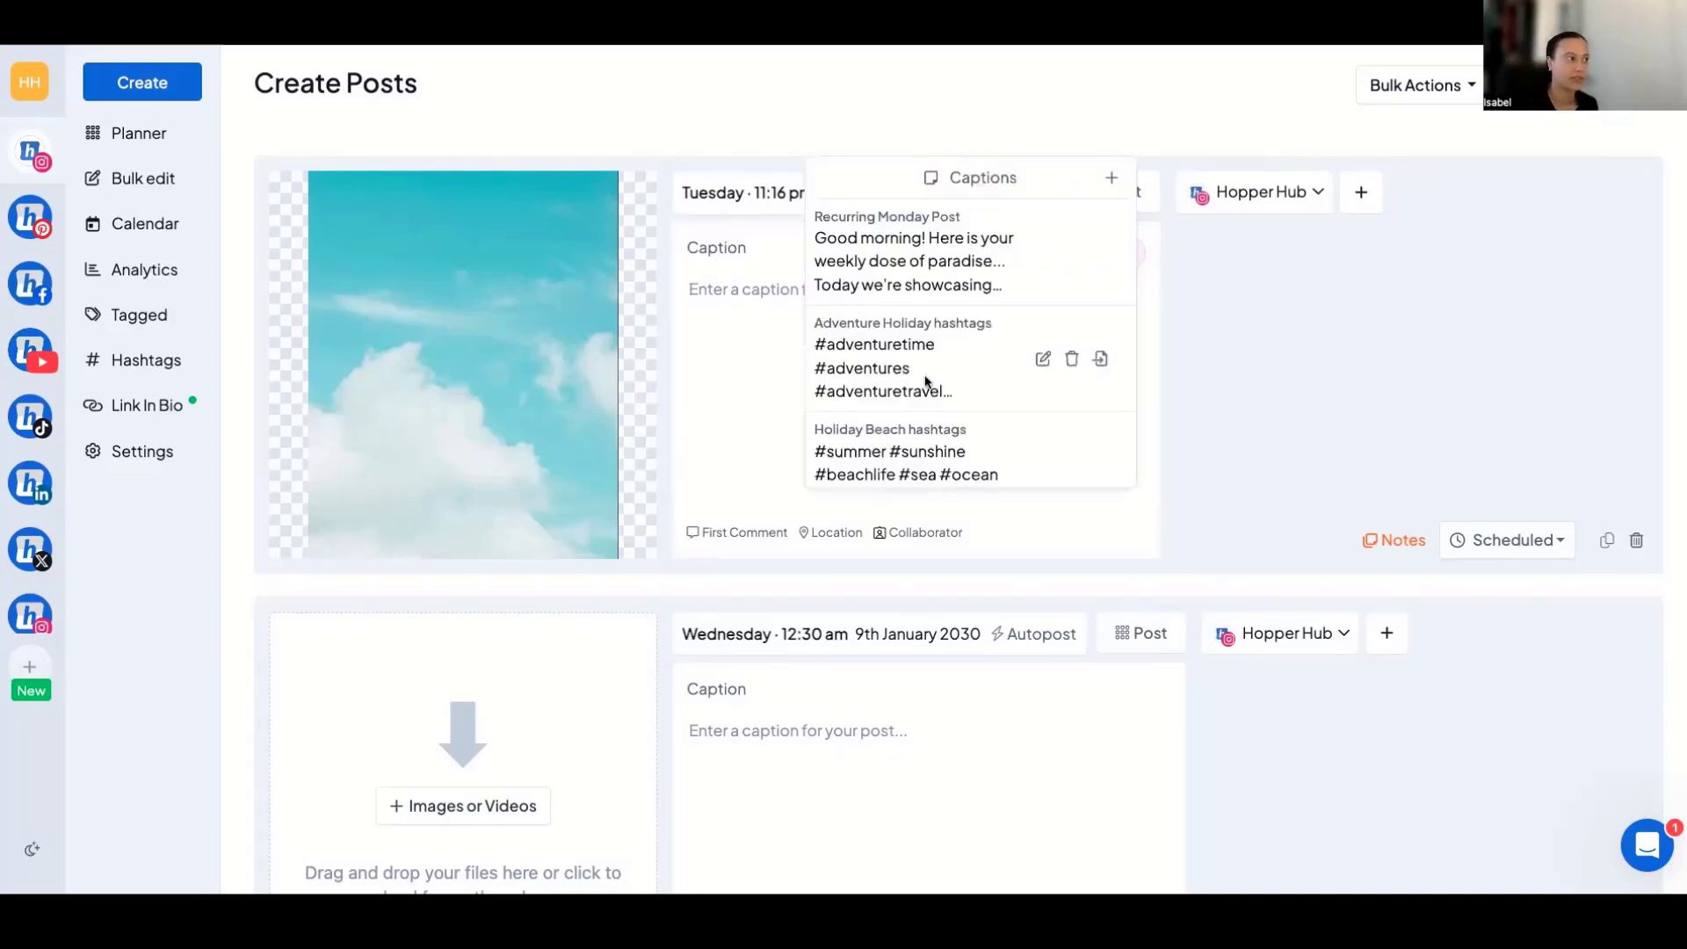
pyautogui.scroll(-3, 949, 251)
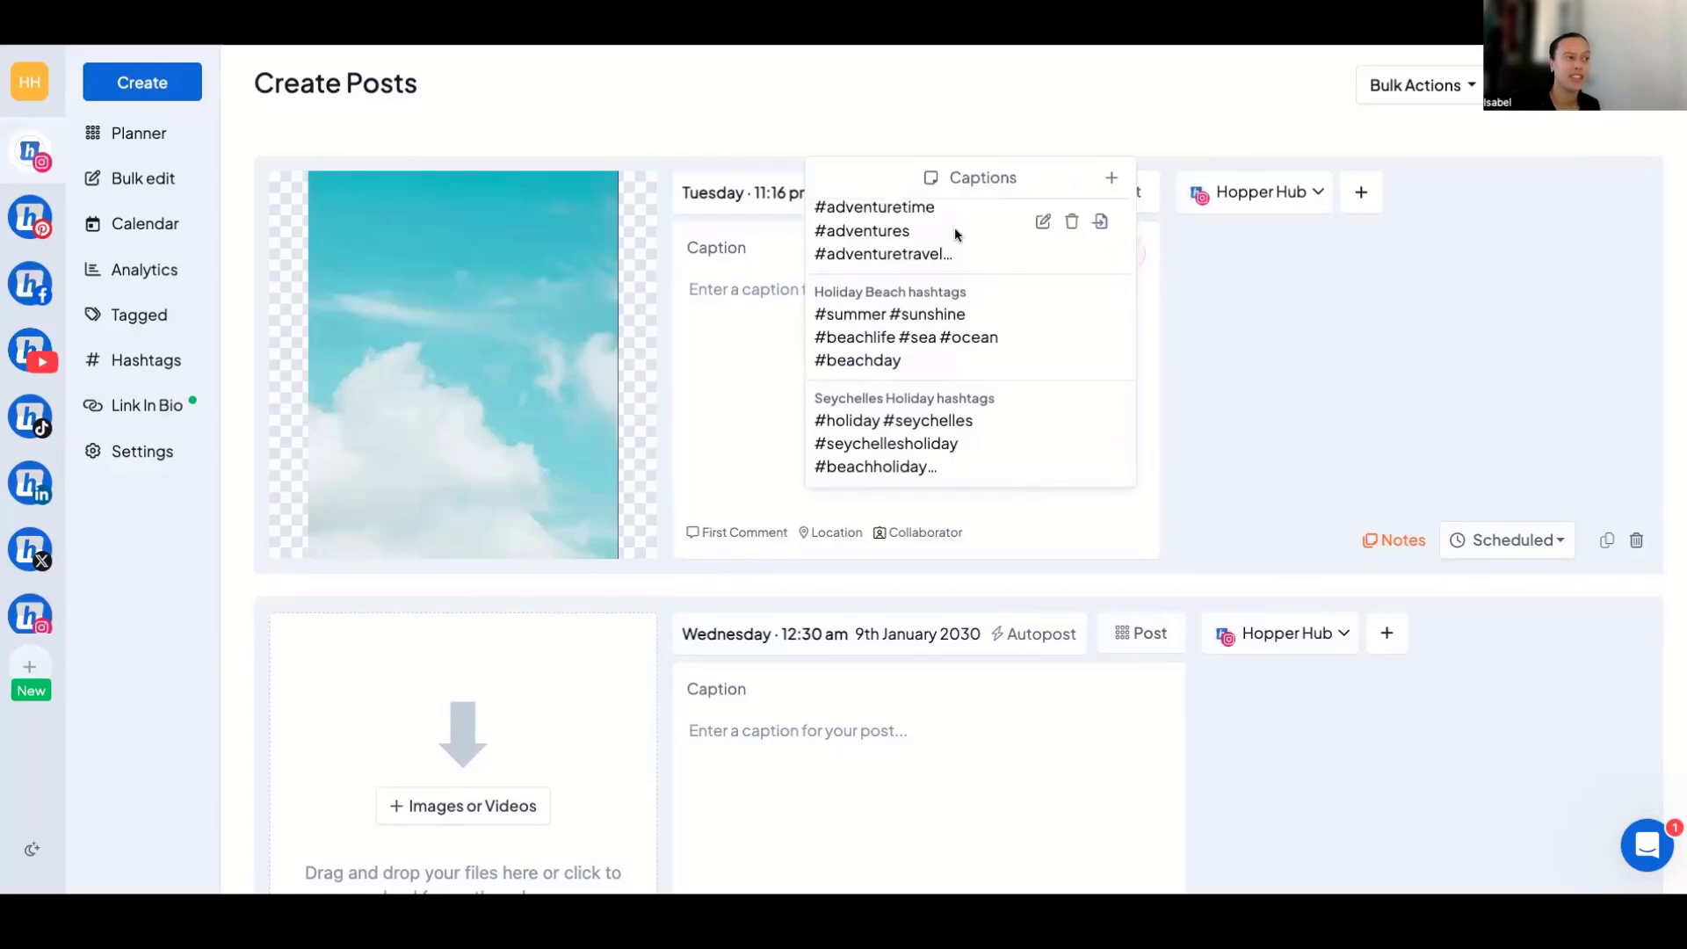
pyautogui.scroll(2, 916, 285)
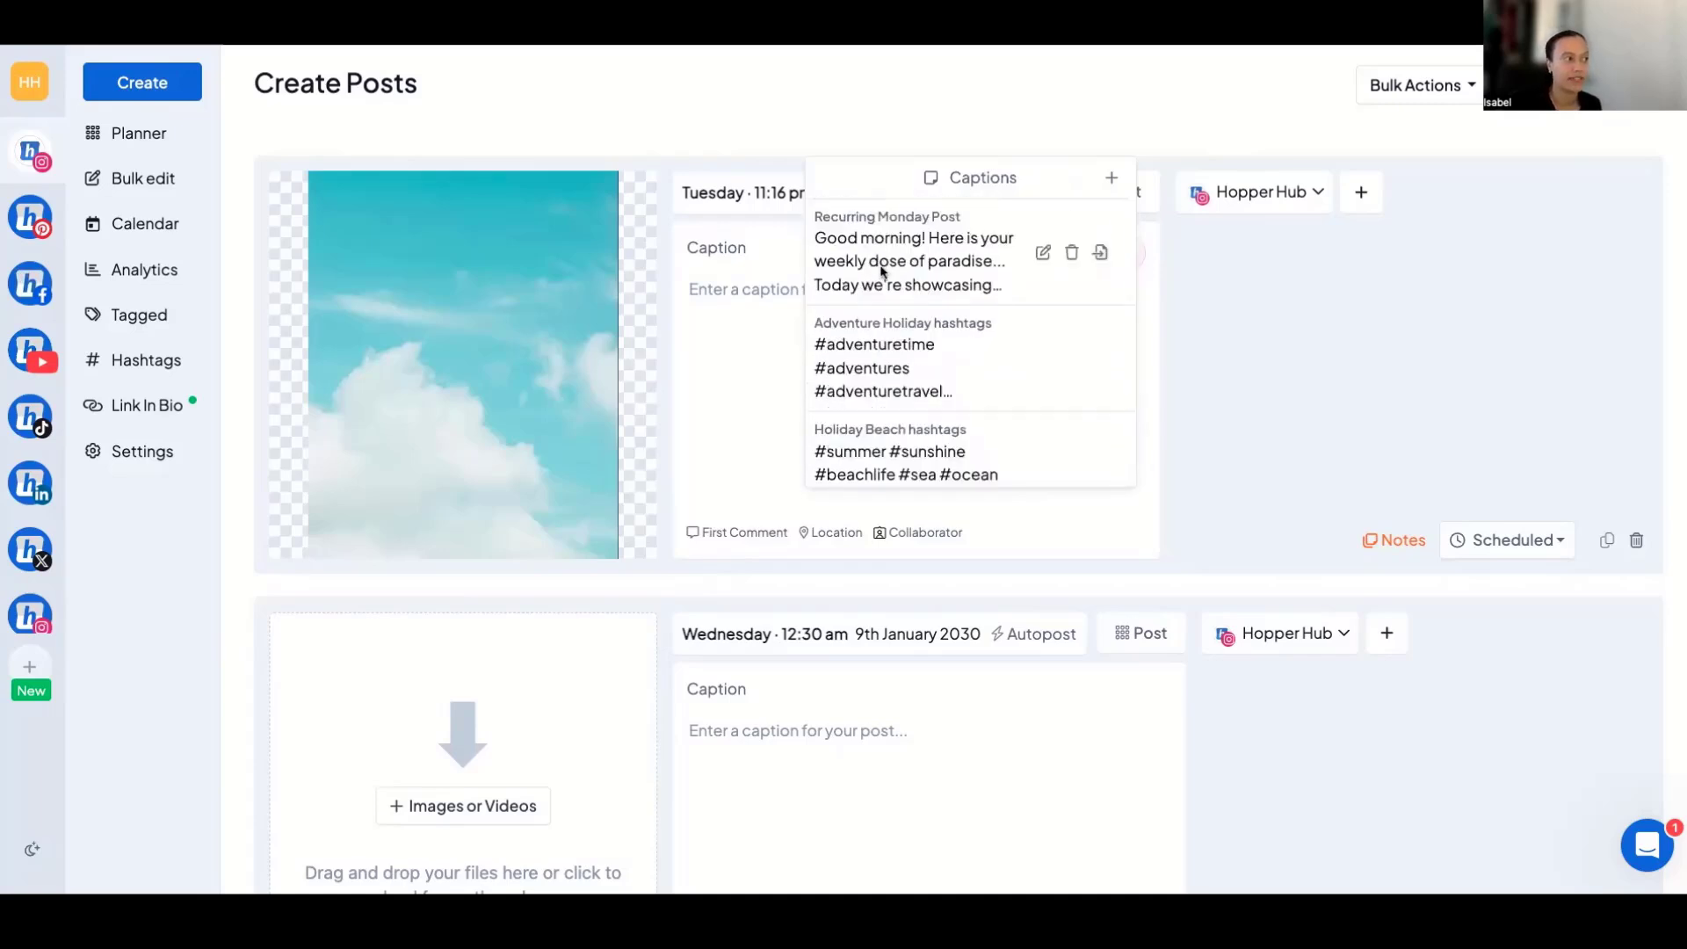
pyautogui.scroll(-3, 881, 271)
pyautogui.scroll(3, 920, 270)
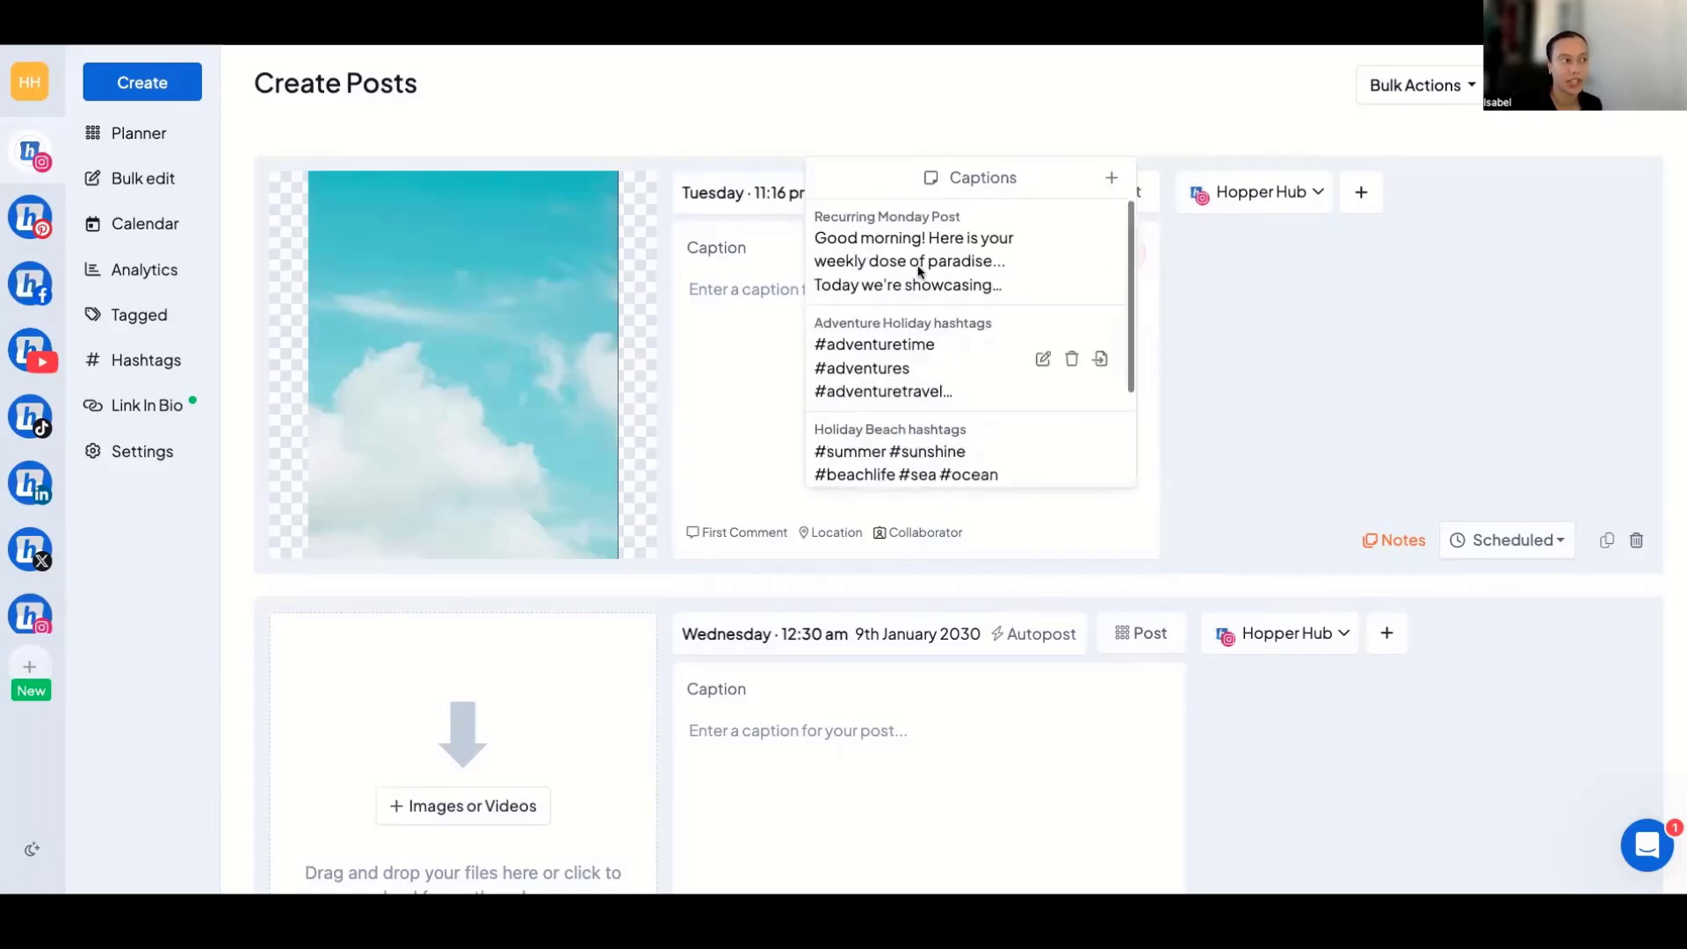
pyautogui.scroll(-2, 914, 356)
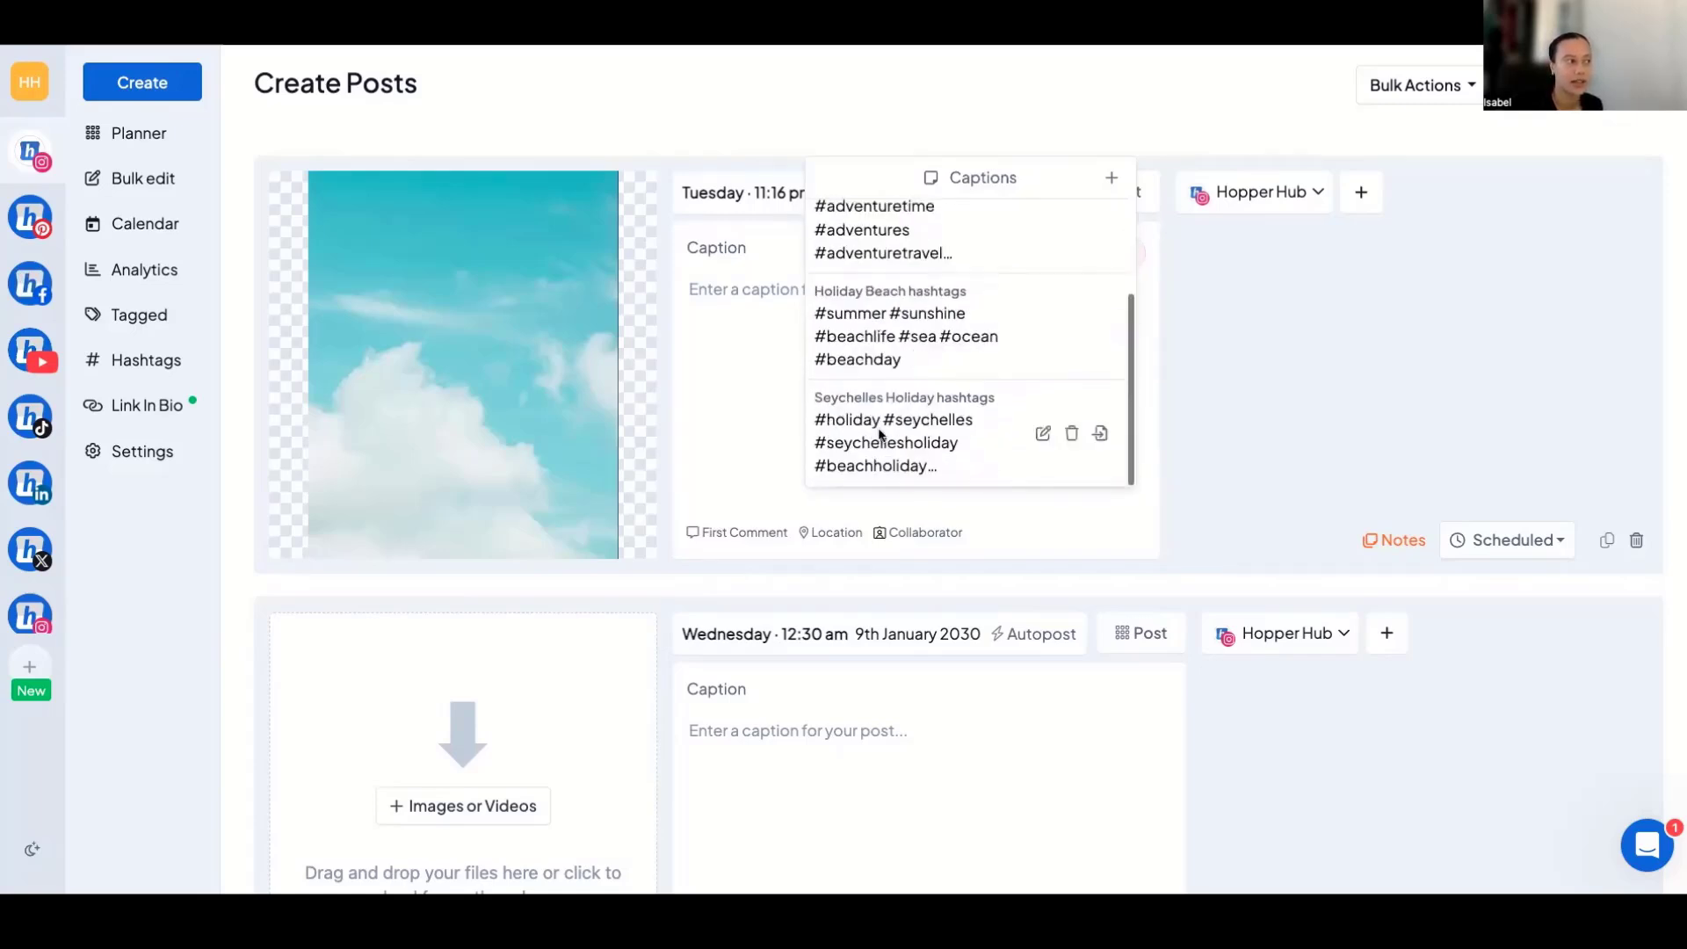
pyautogui.click(757, 398)
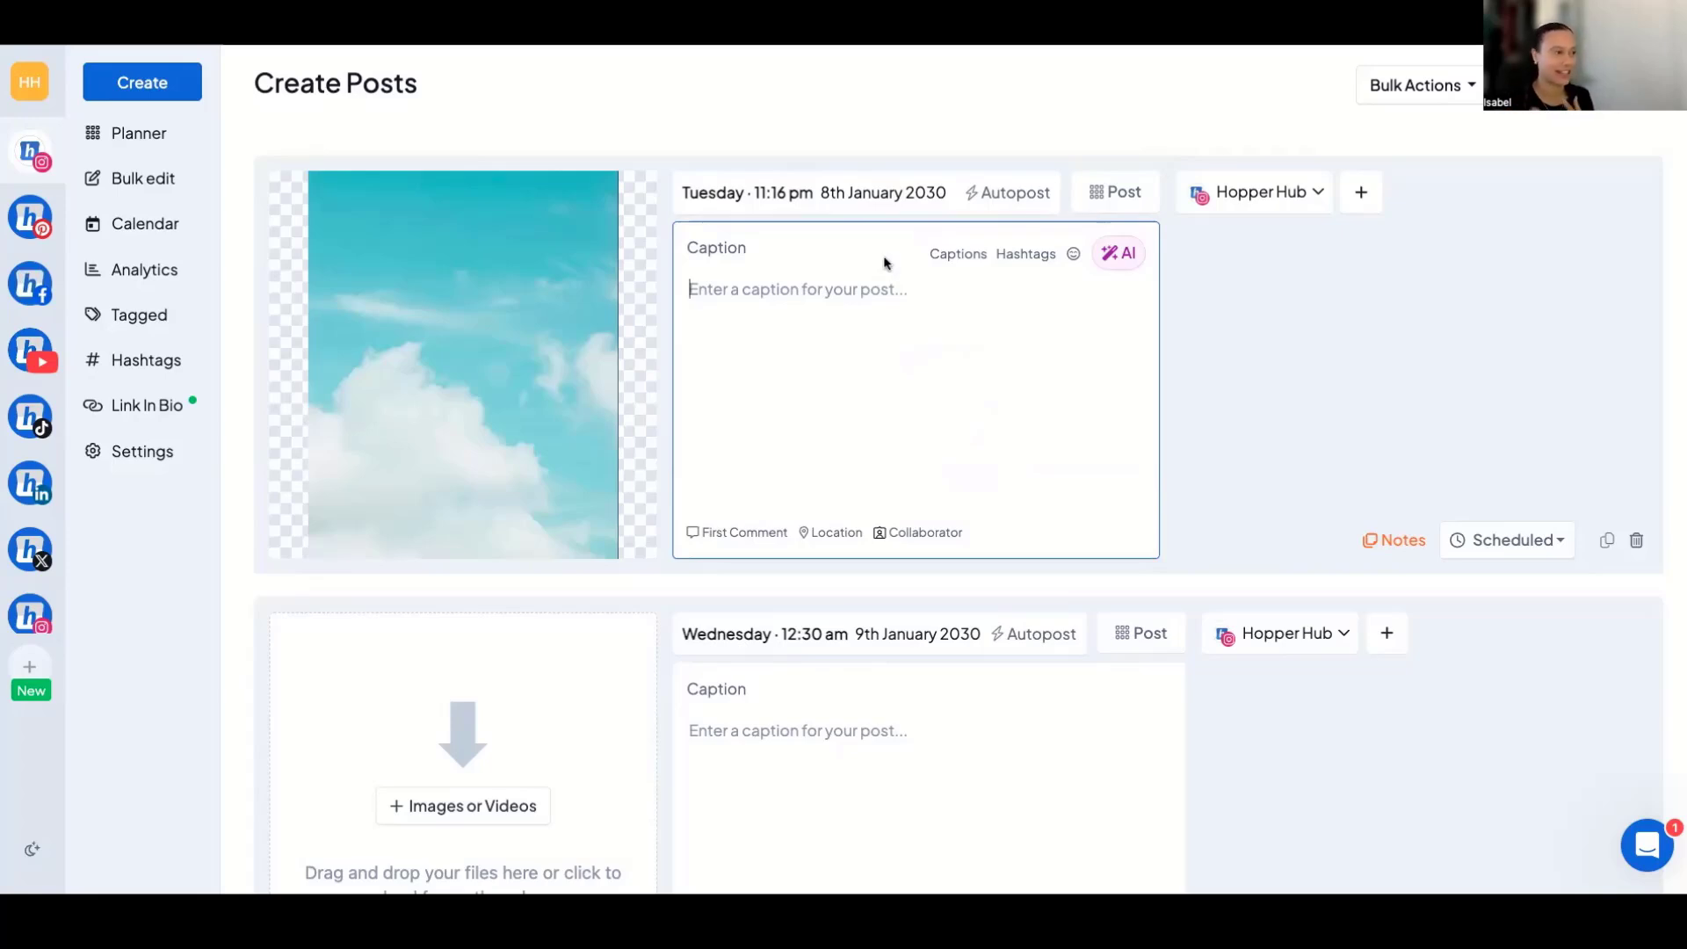
# Generate an AI caption in a friendly tone for the sky image and use the "Chasing the endless sky, where dreams take flight" suggestion.
pyautogui.click(1120, 257)
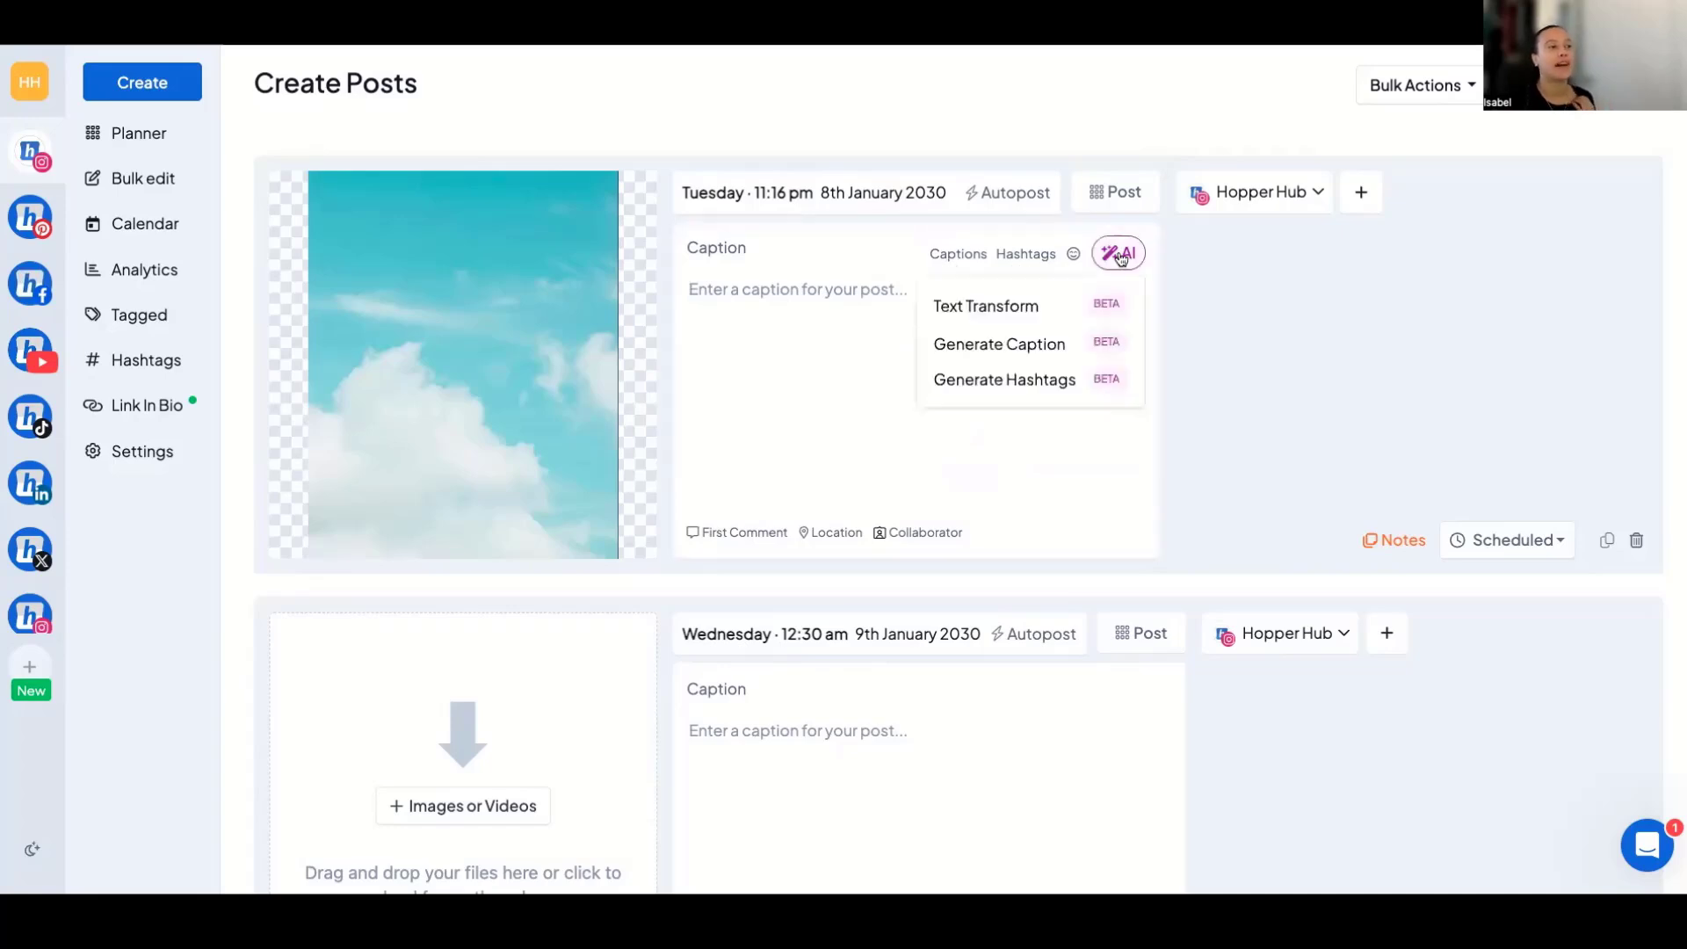
pyautogui.click(1045, 342)
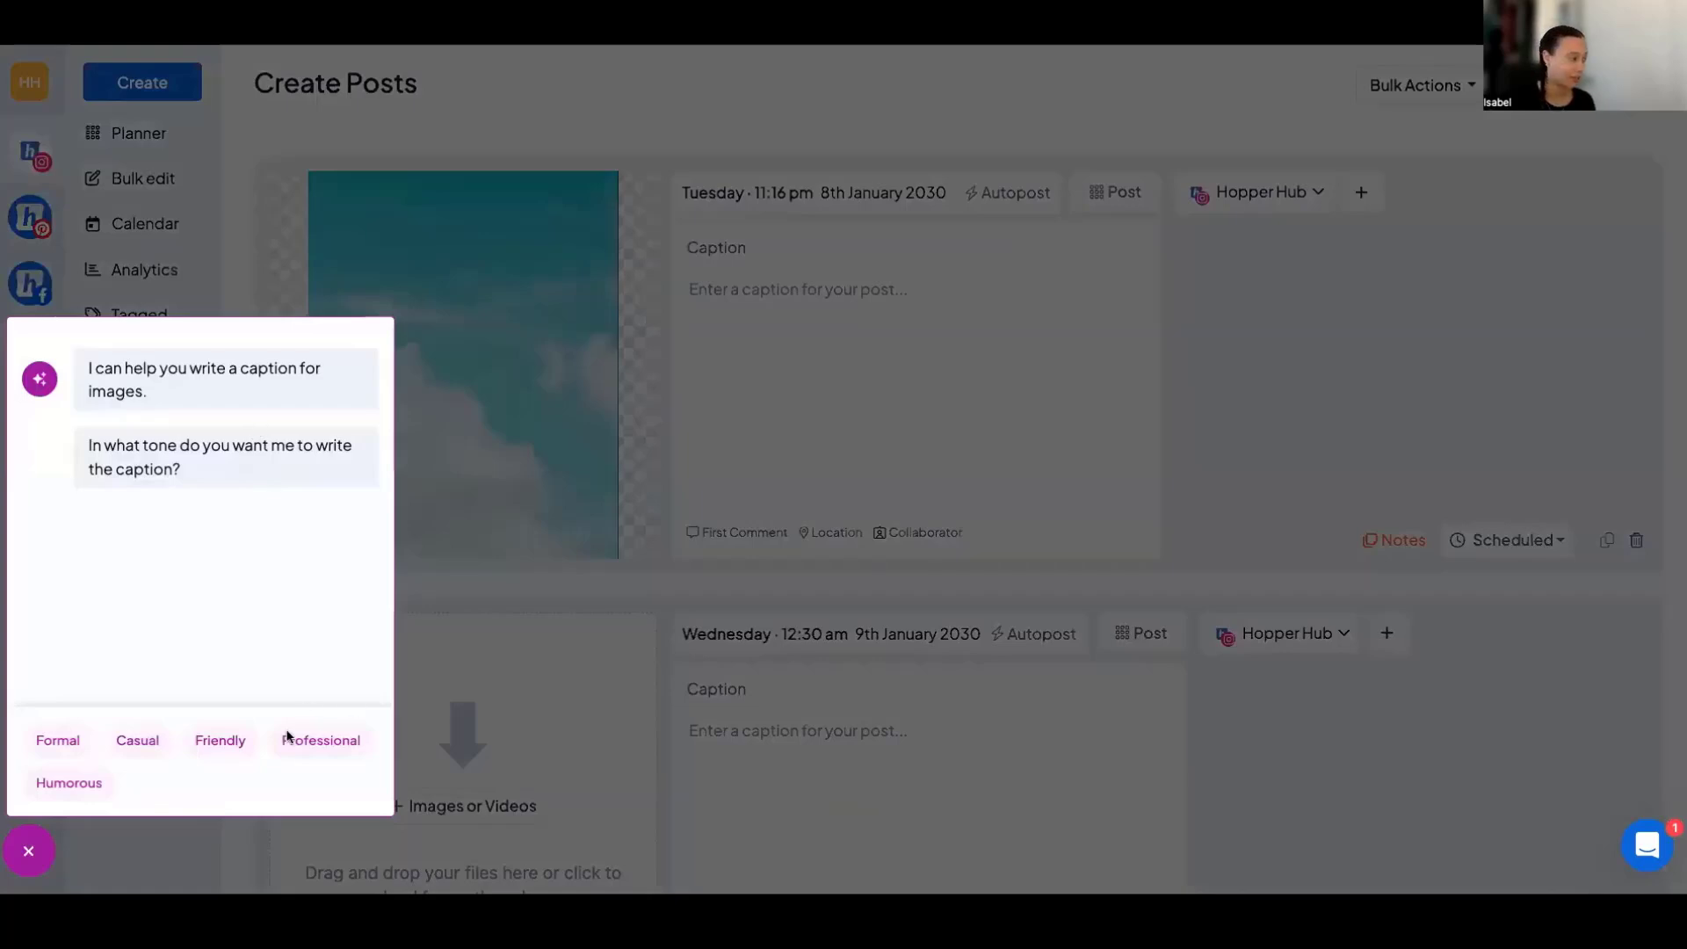
pyautogui.click(220, 742)
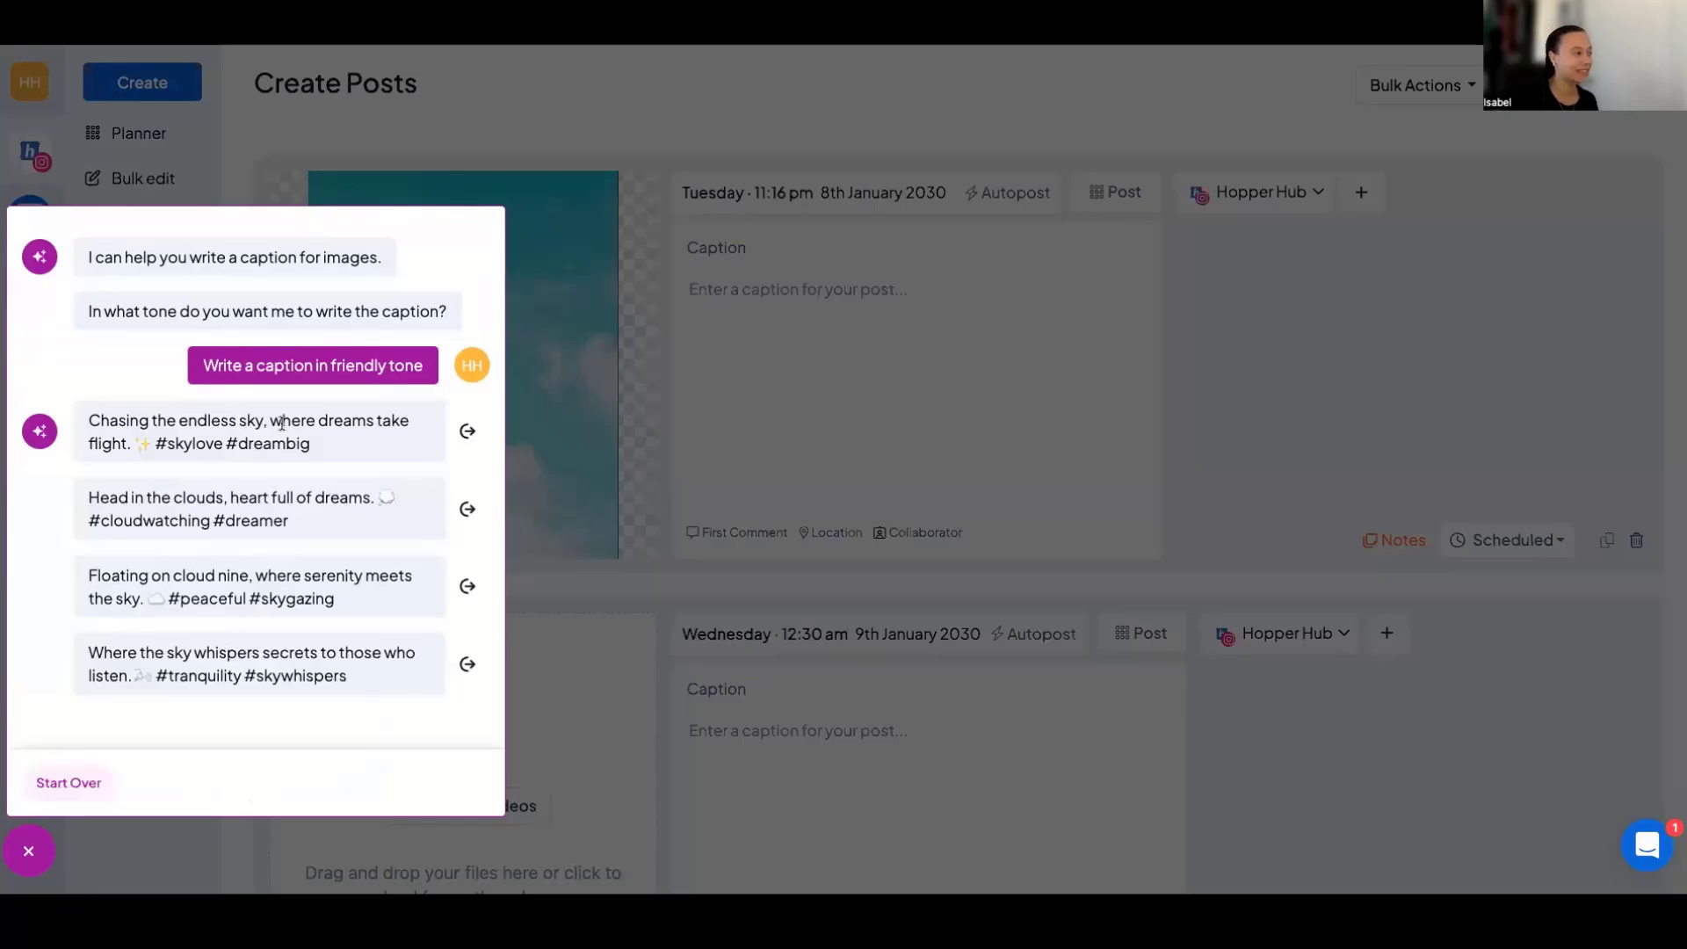
pyautogui.click(468, 433)
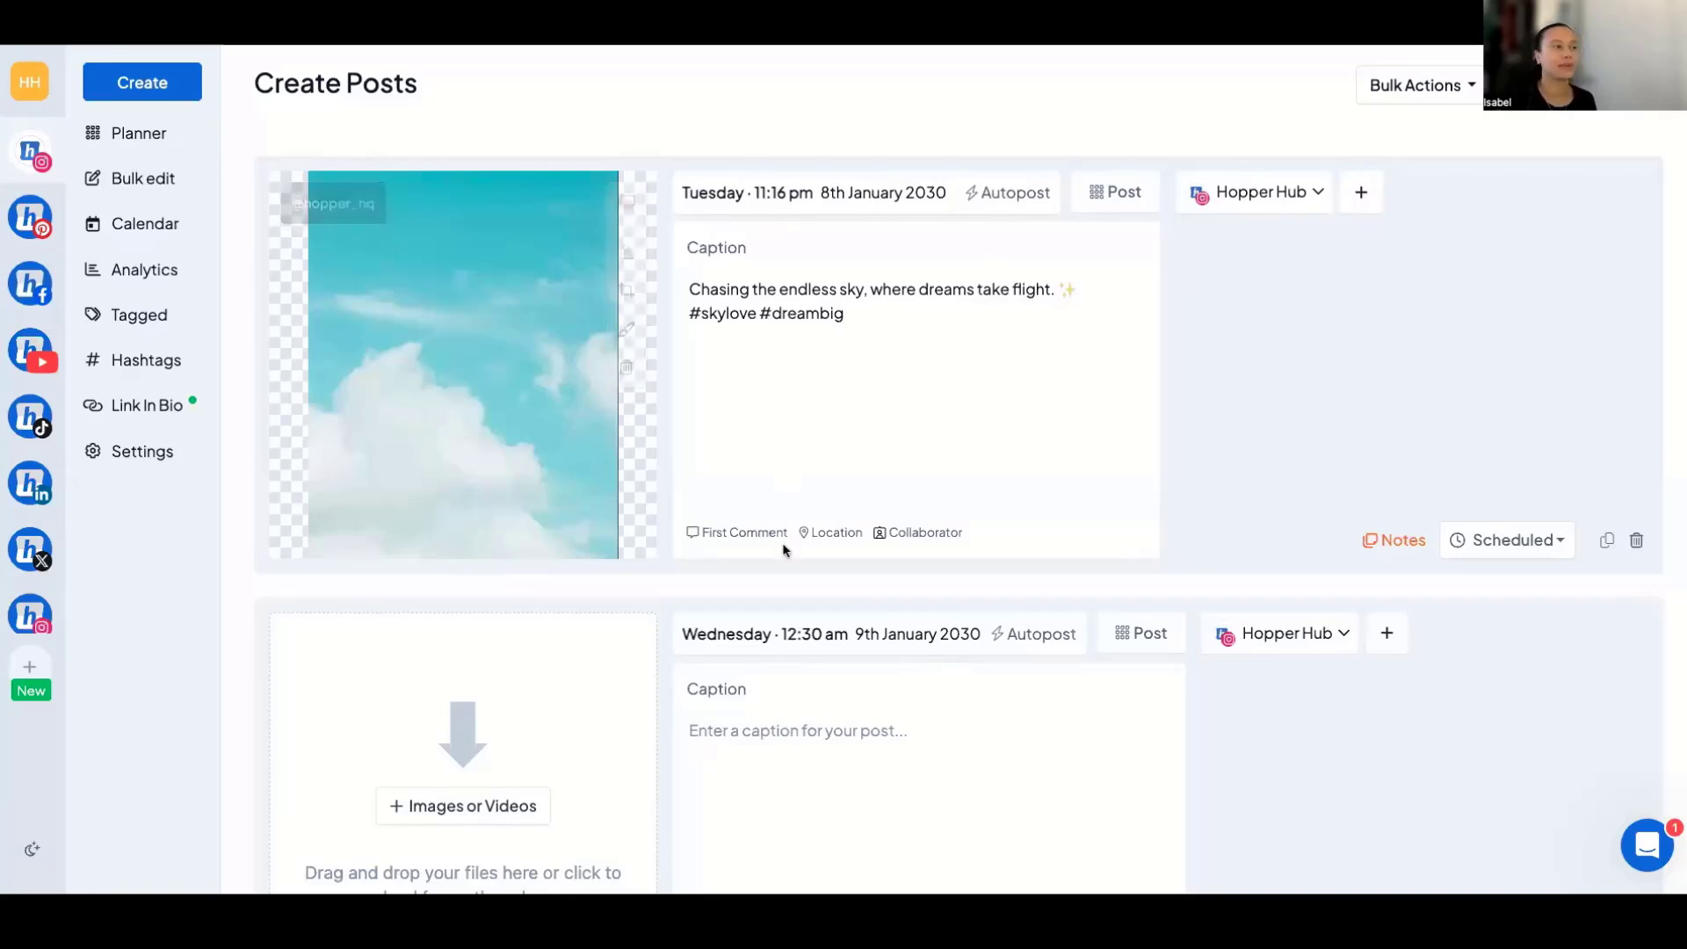
# View the AI hashtag generator option and the reminder-instead-of-autopost option for the first post, changing neither.
pyautogui.click(1115, 257)
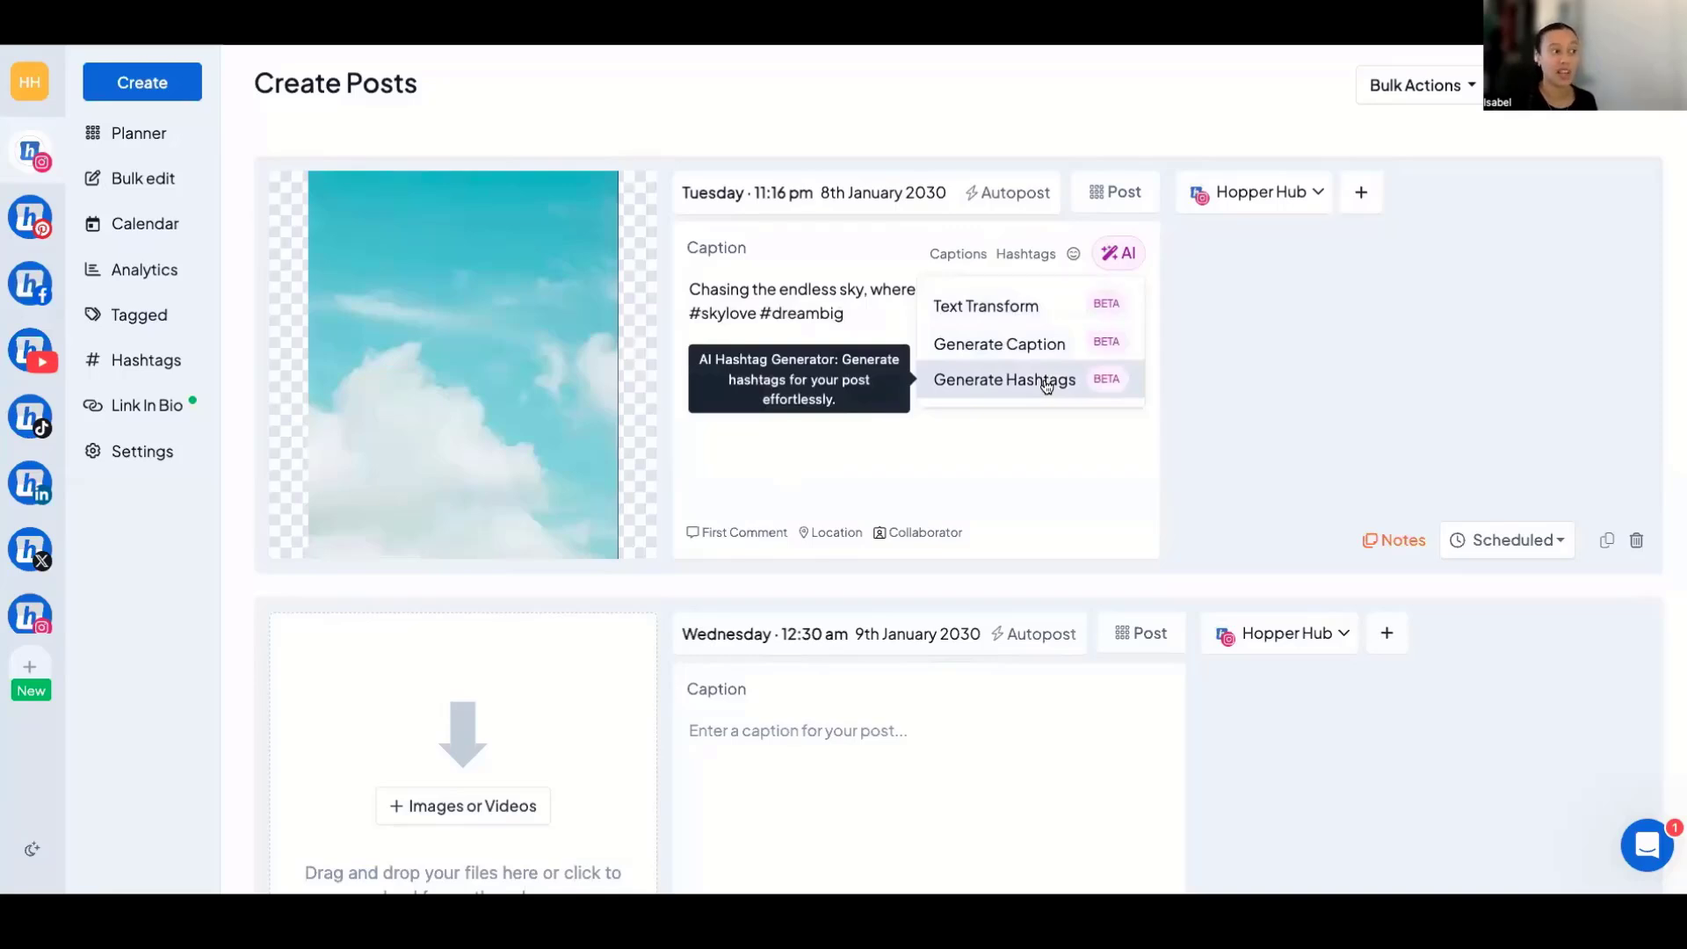
pyautogui.click(888, 453)
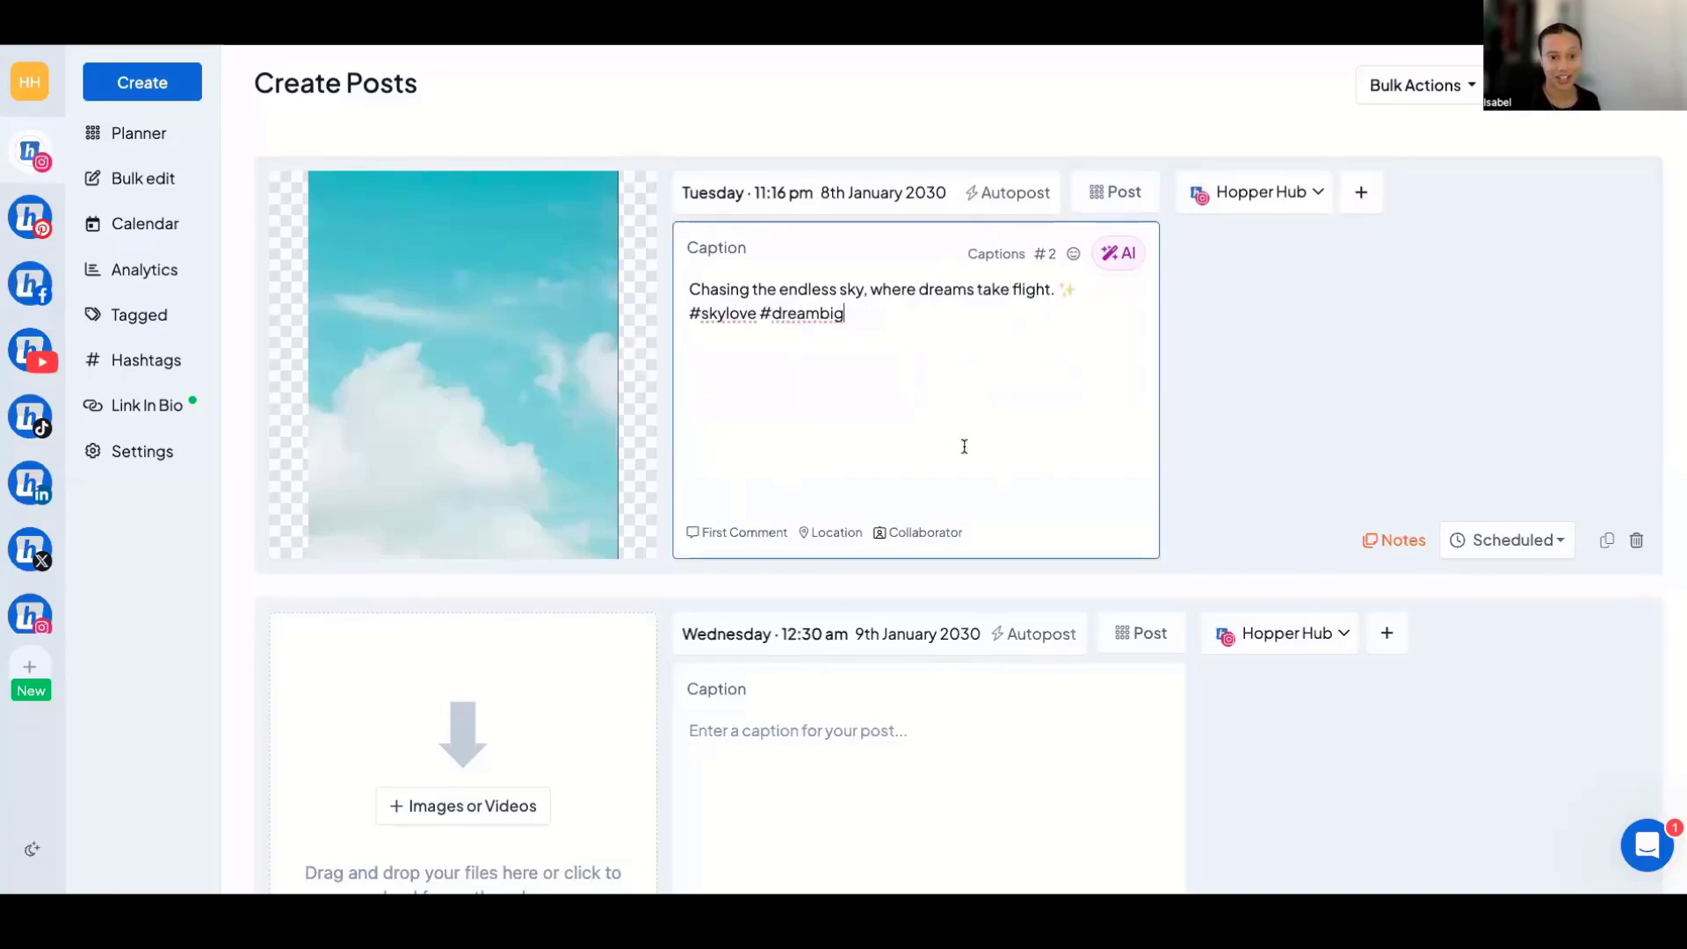
pyautogui.moveTo(621, 290)
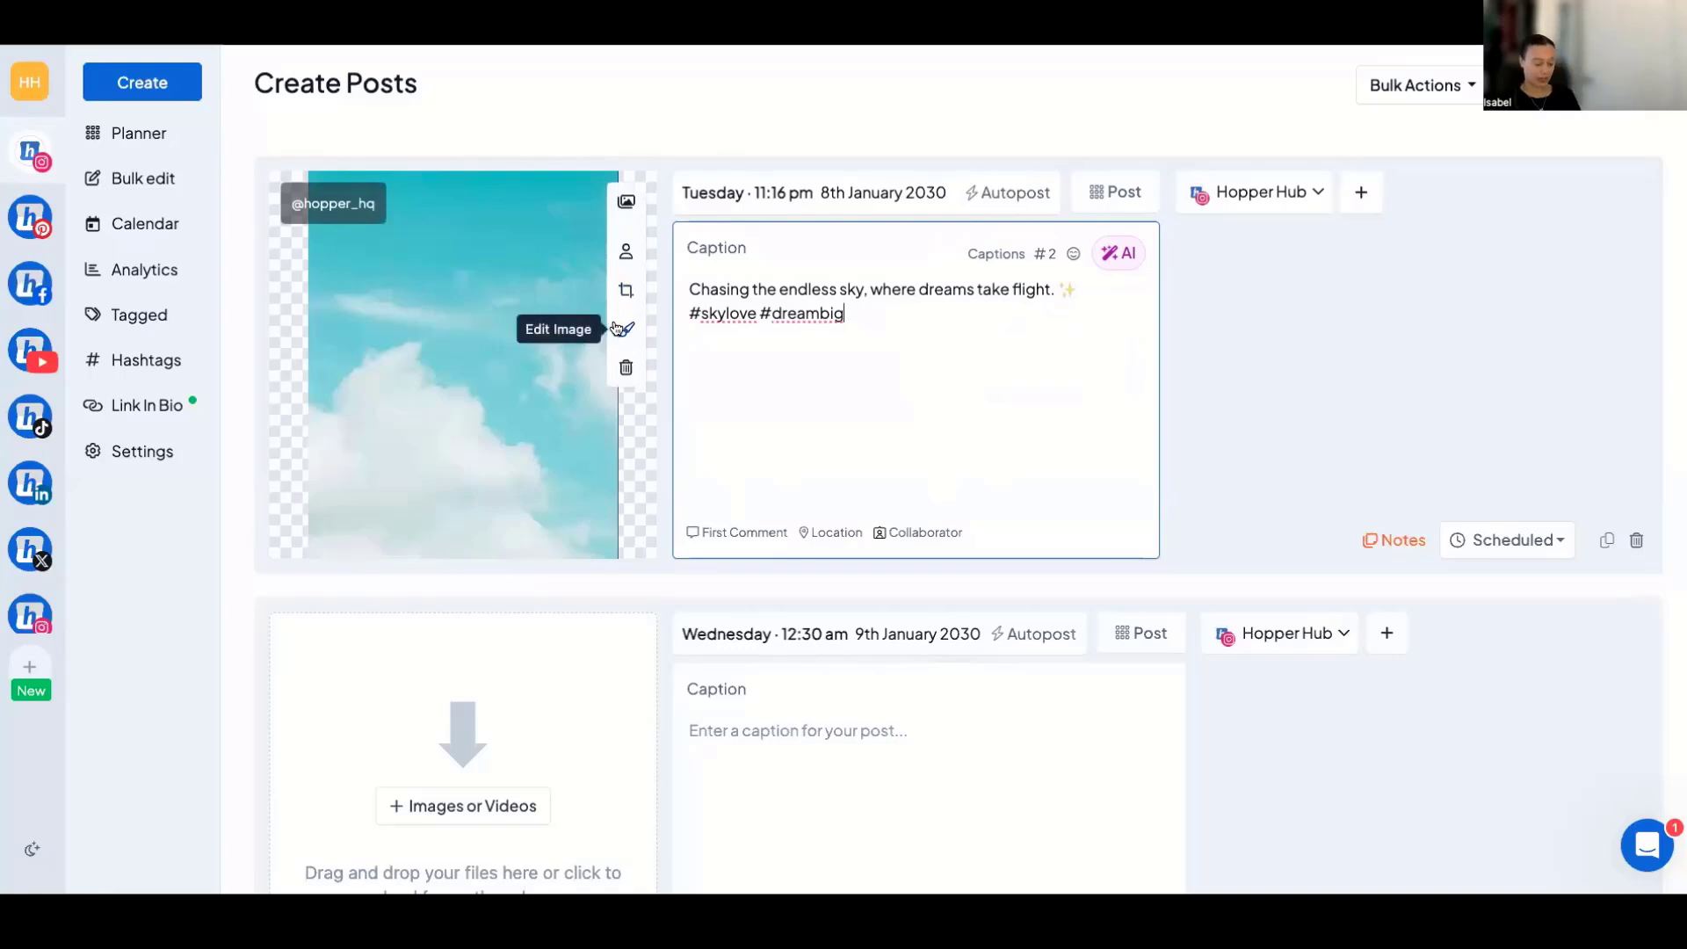
pyautogui.click(1015, 194)
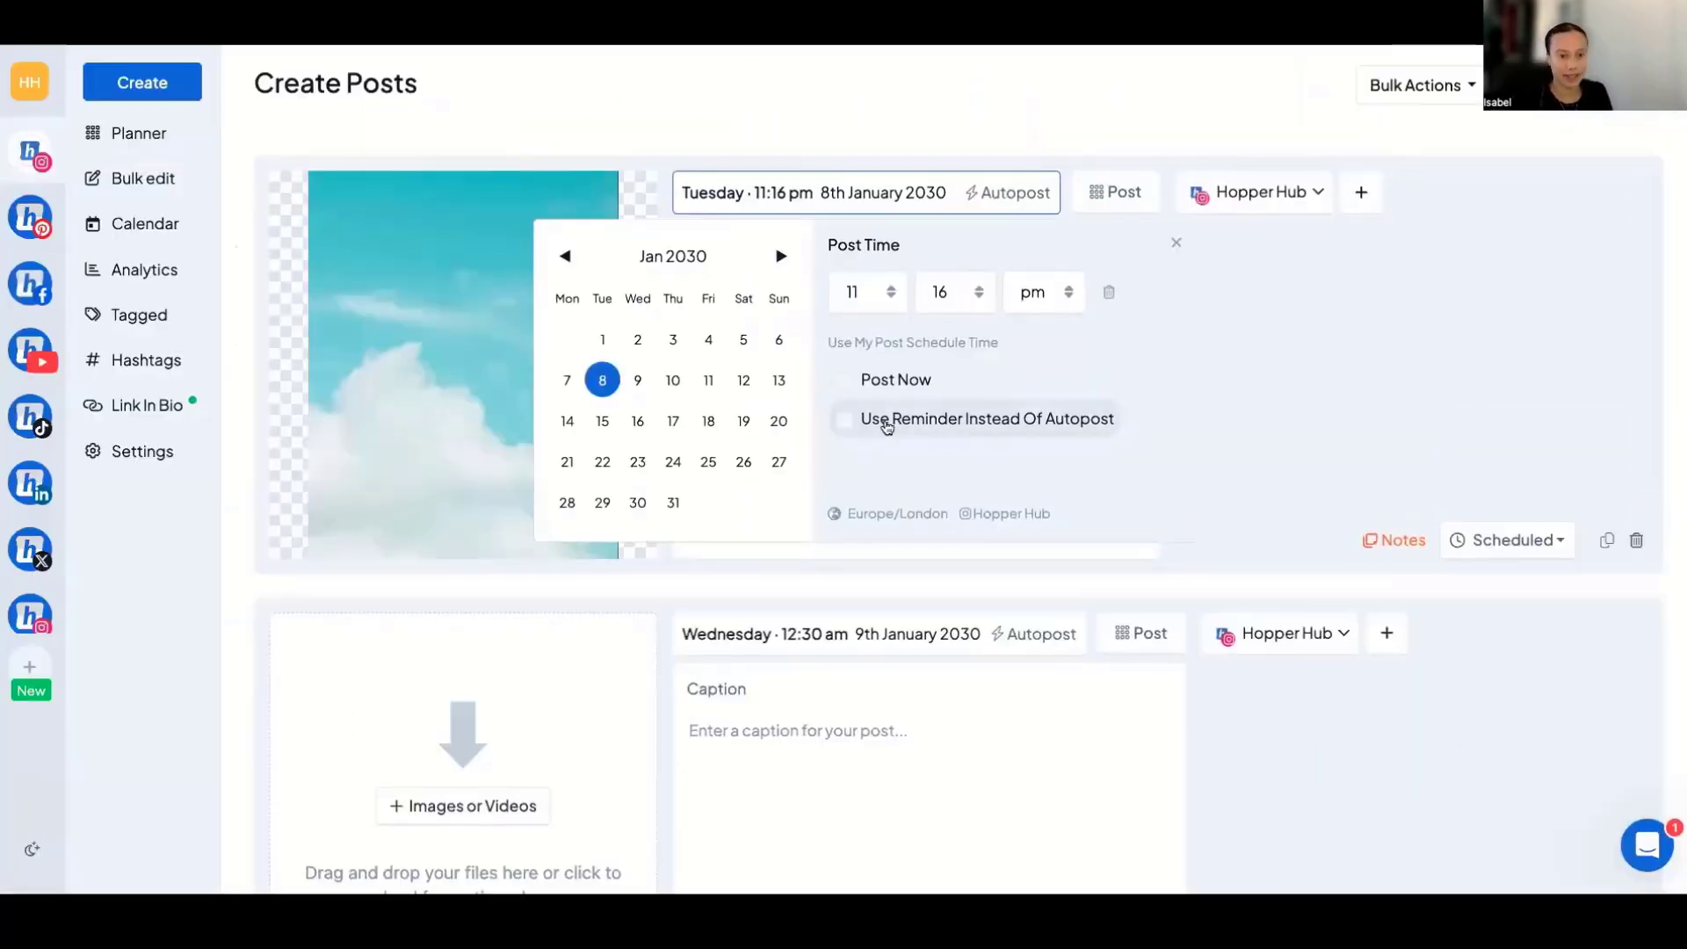
pyautogui.click(1174, 243)
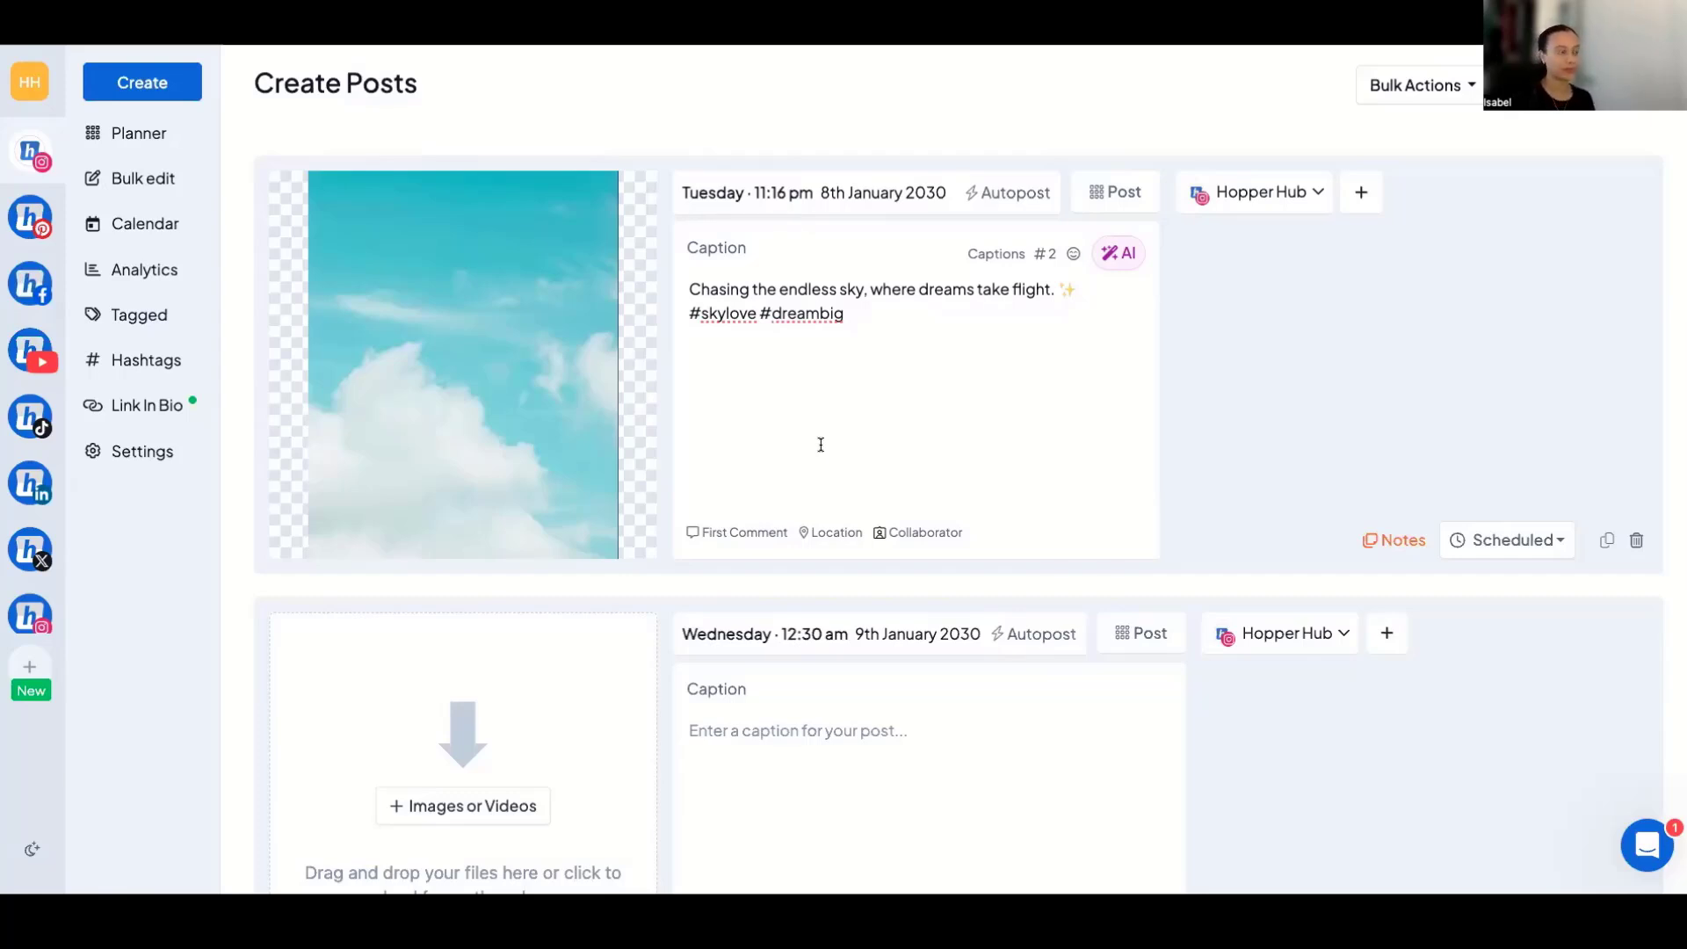
# Search for hashtags related to "holiday" for the first post's caption.
pyautogui.click(1045, 252)
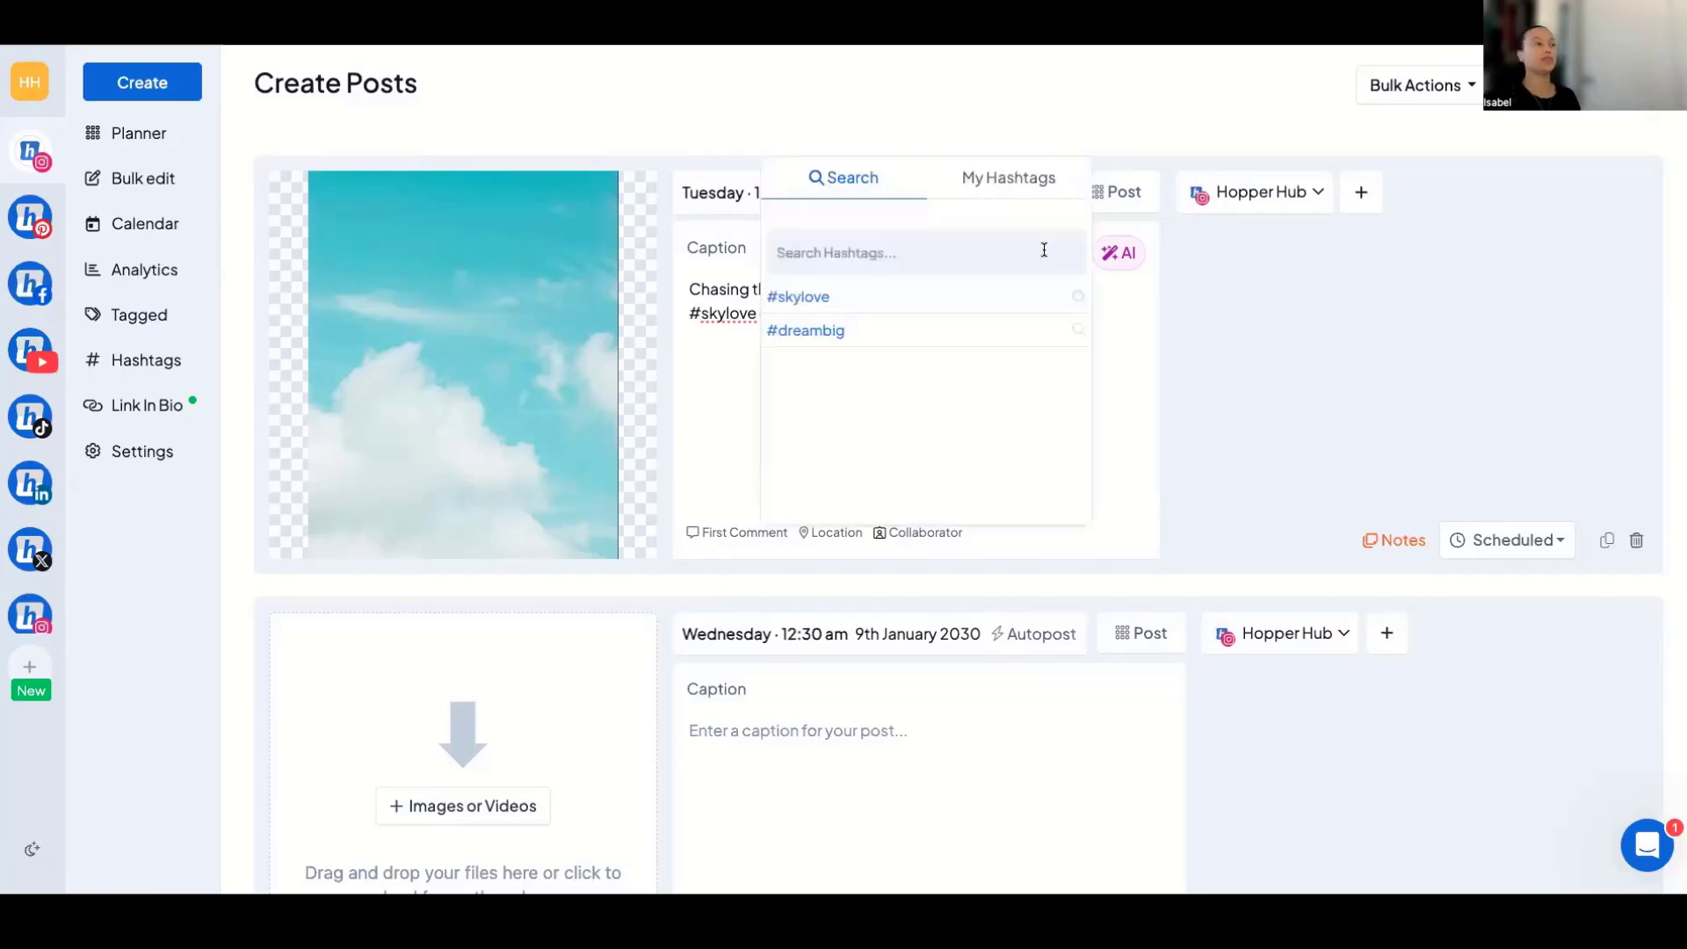
pyautogui.click(908, 252)
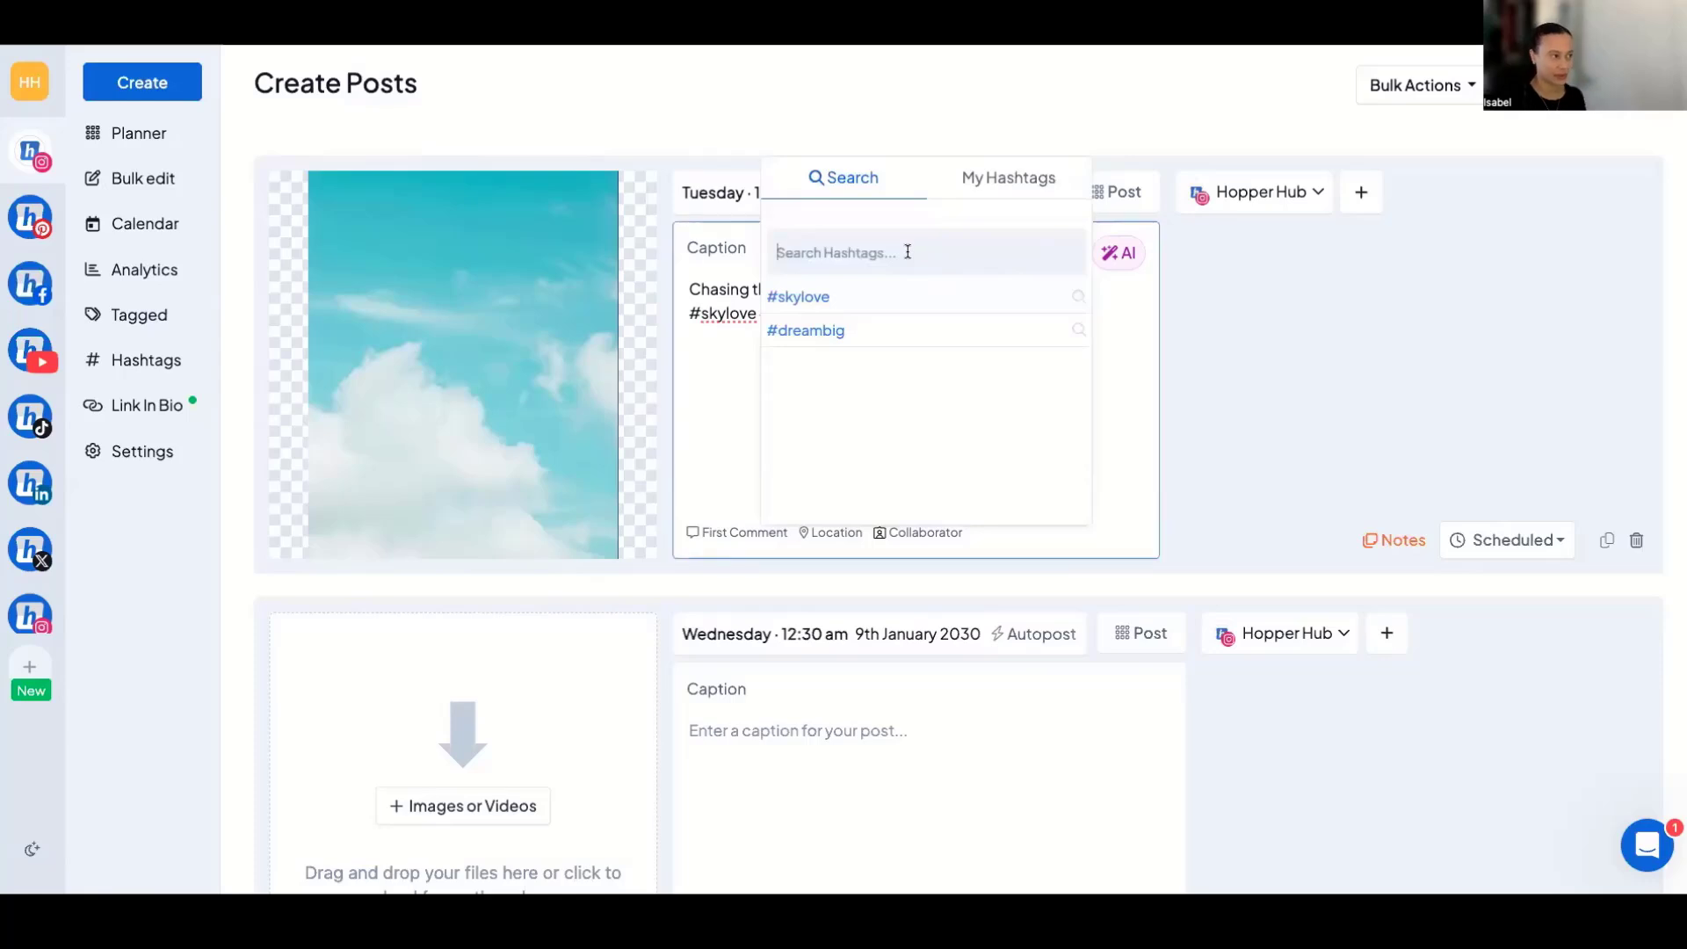
pyautogui.write('holiday')
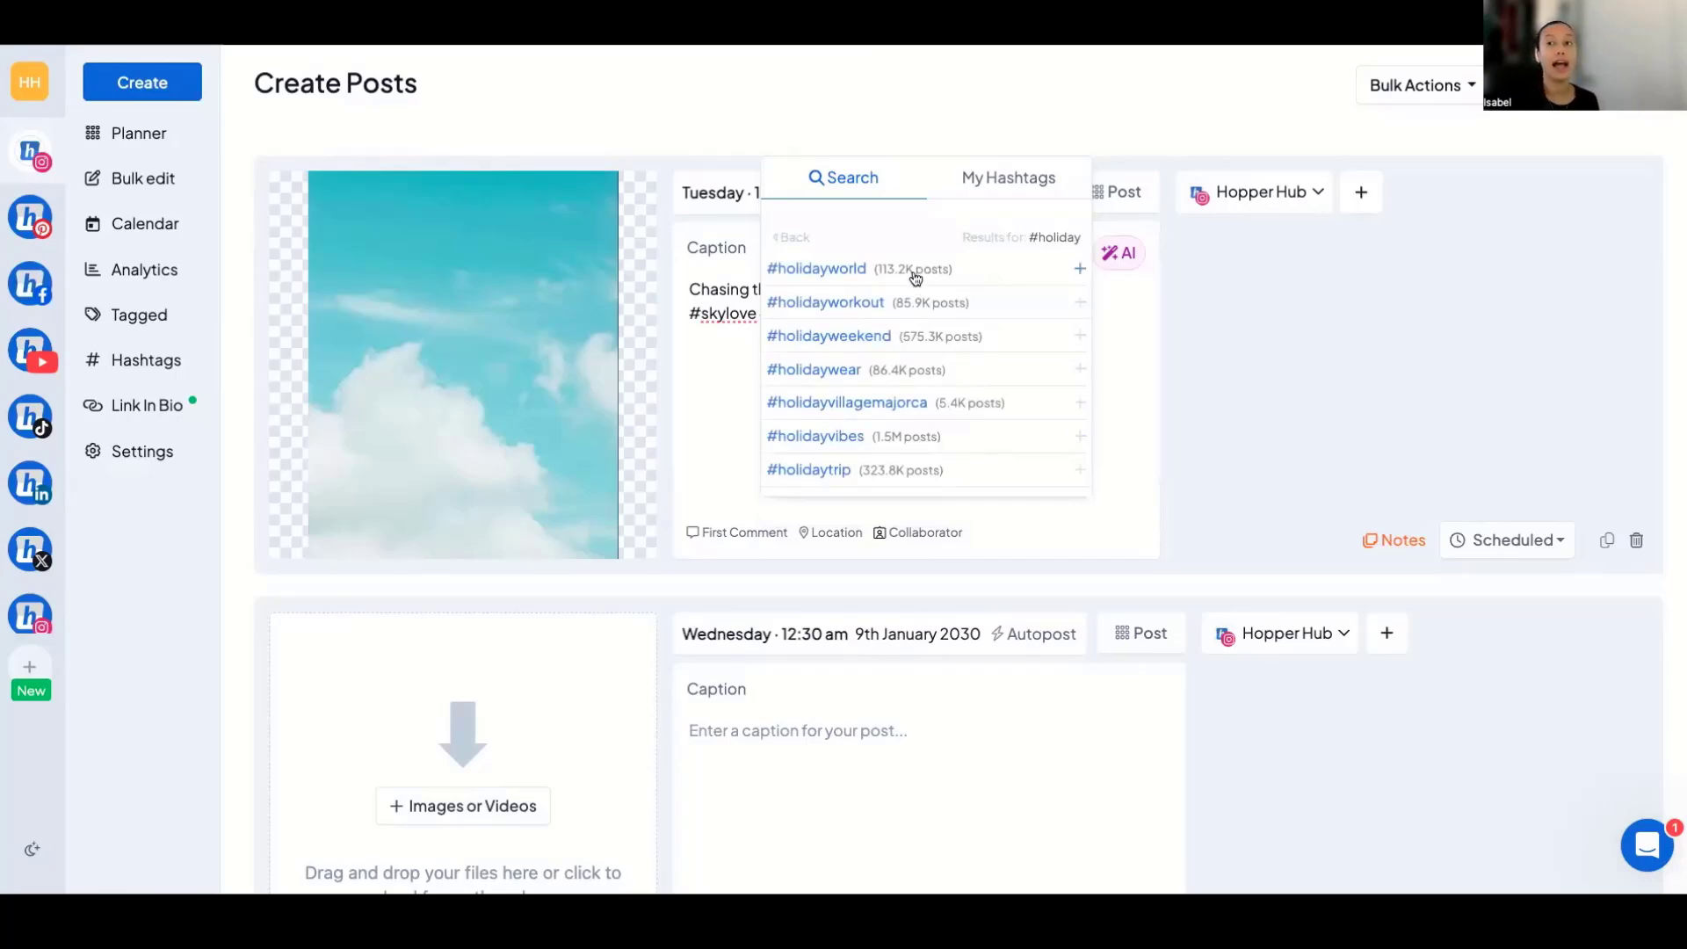
# Insert the saved Vacation hashtag group into the first post's caption.
pyautogui.click(977, 195)
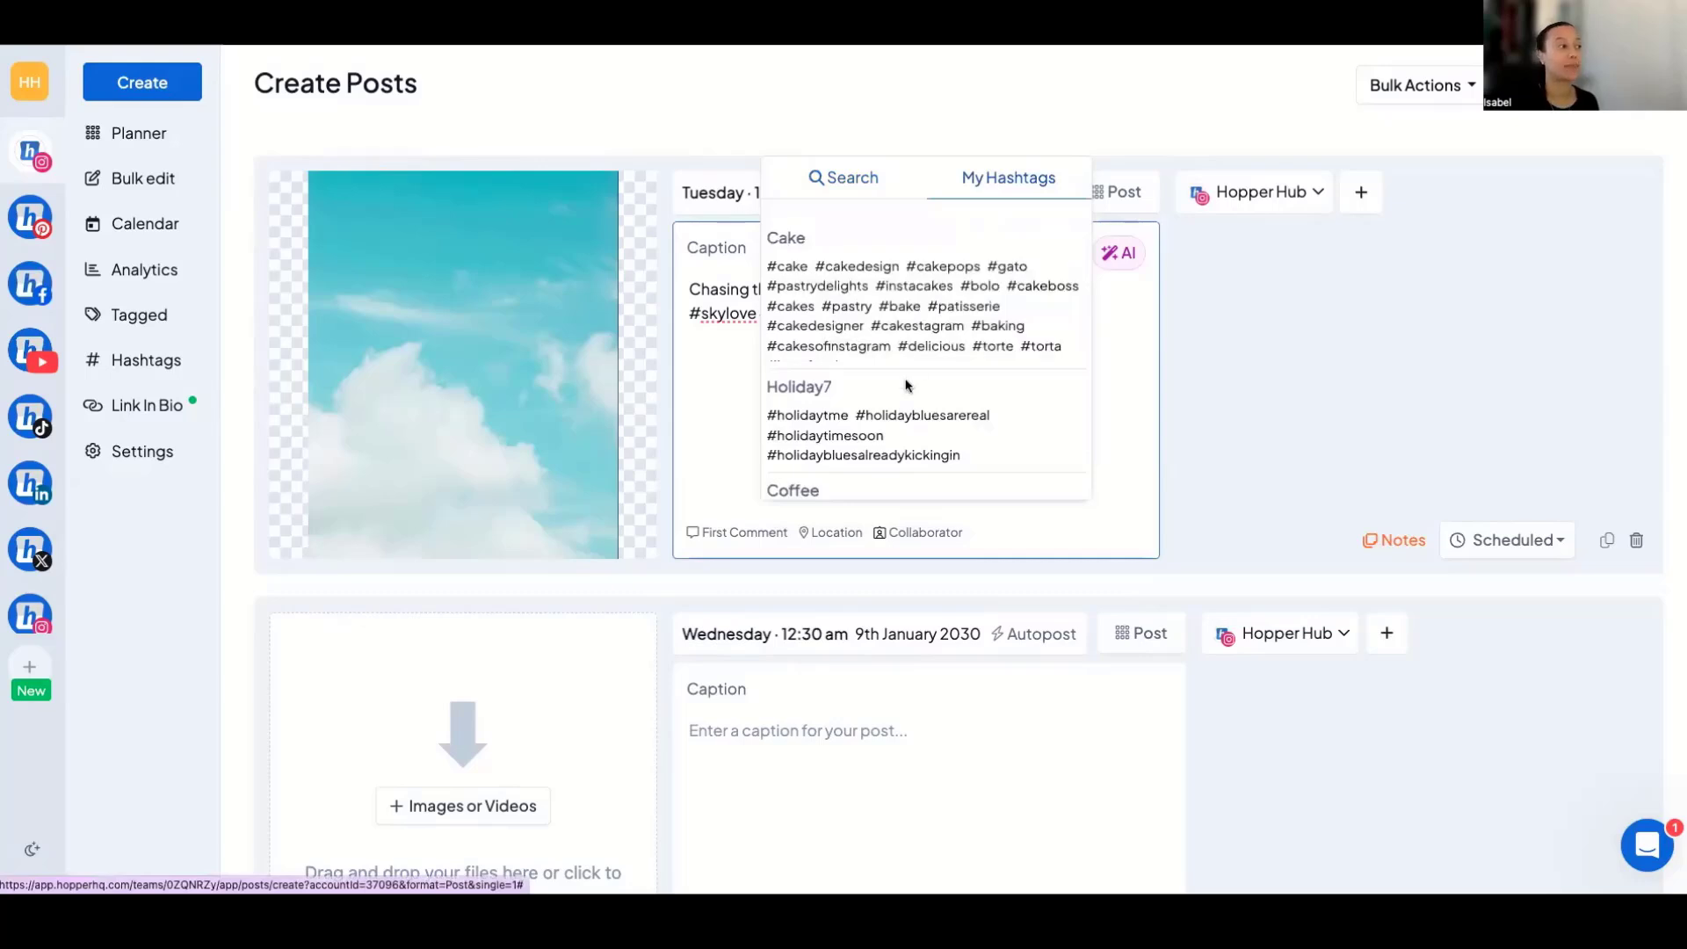
pyautogui.scroll(-6, 905, 391)
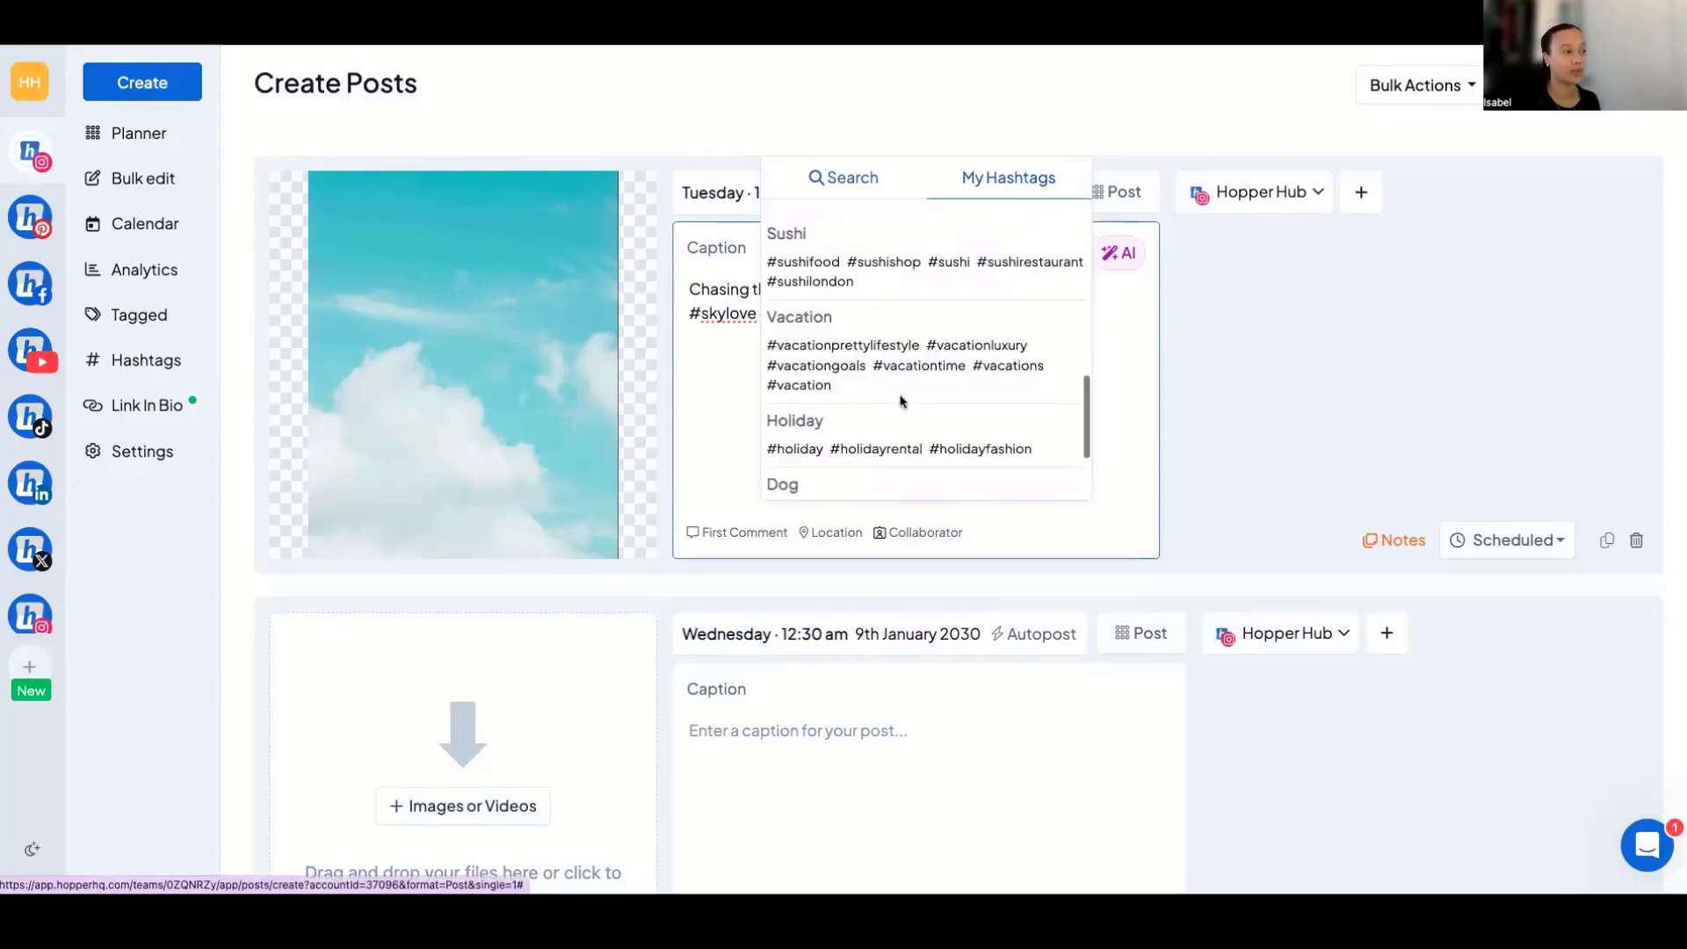
pyautogui.scroll(-1, 901, 402)
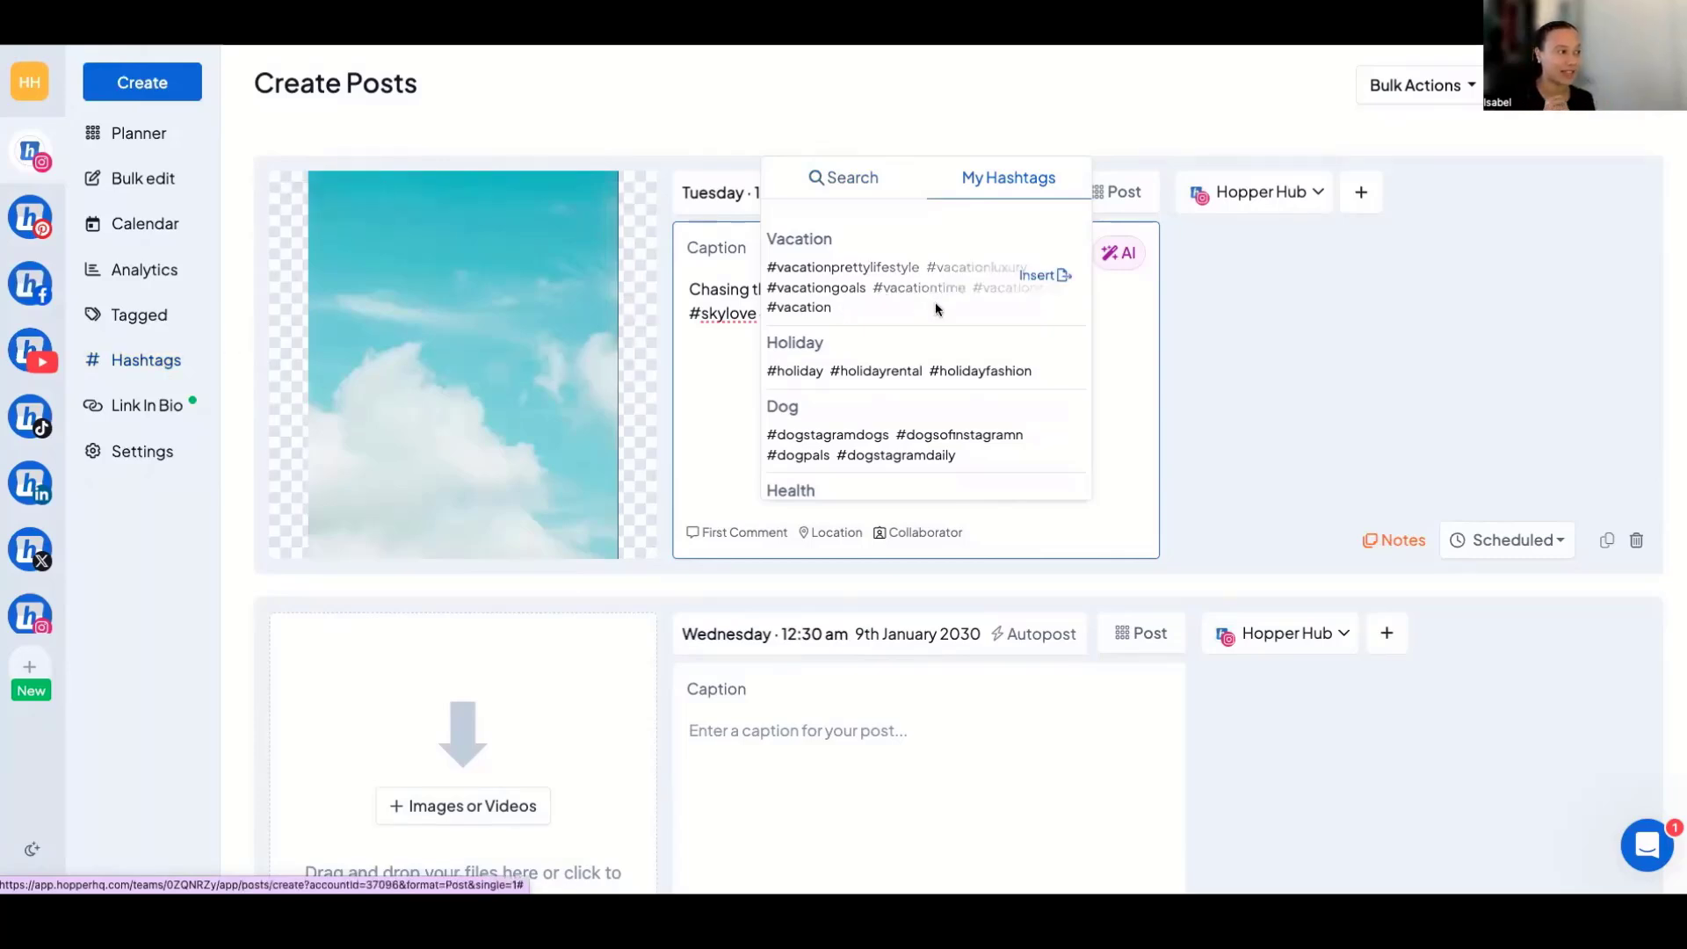
pyautogui.click(1052, 274)
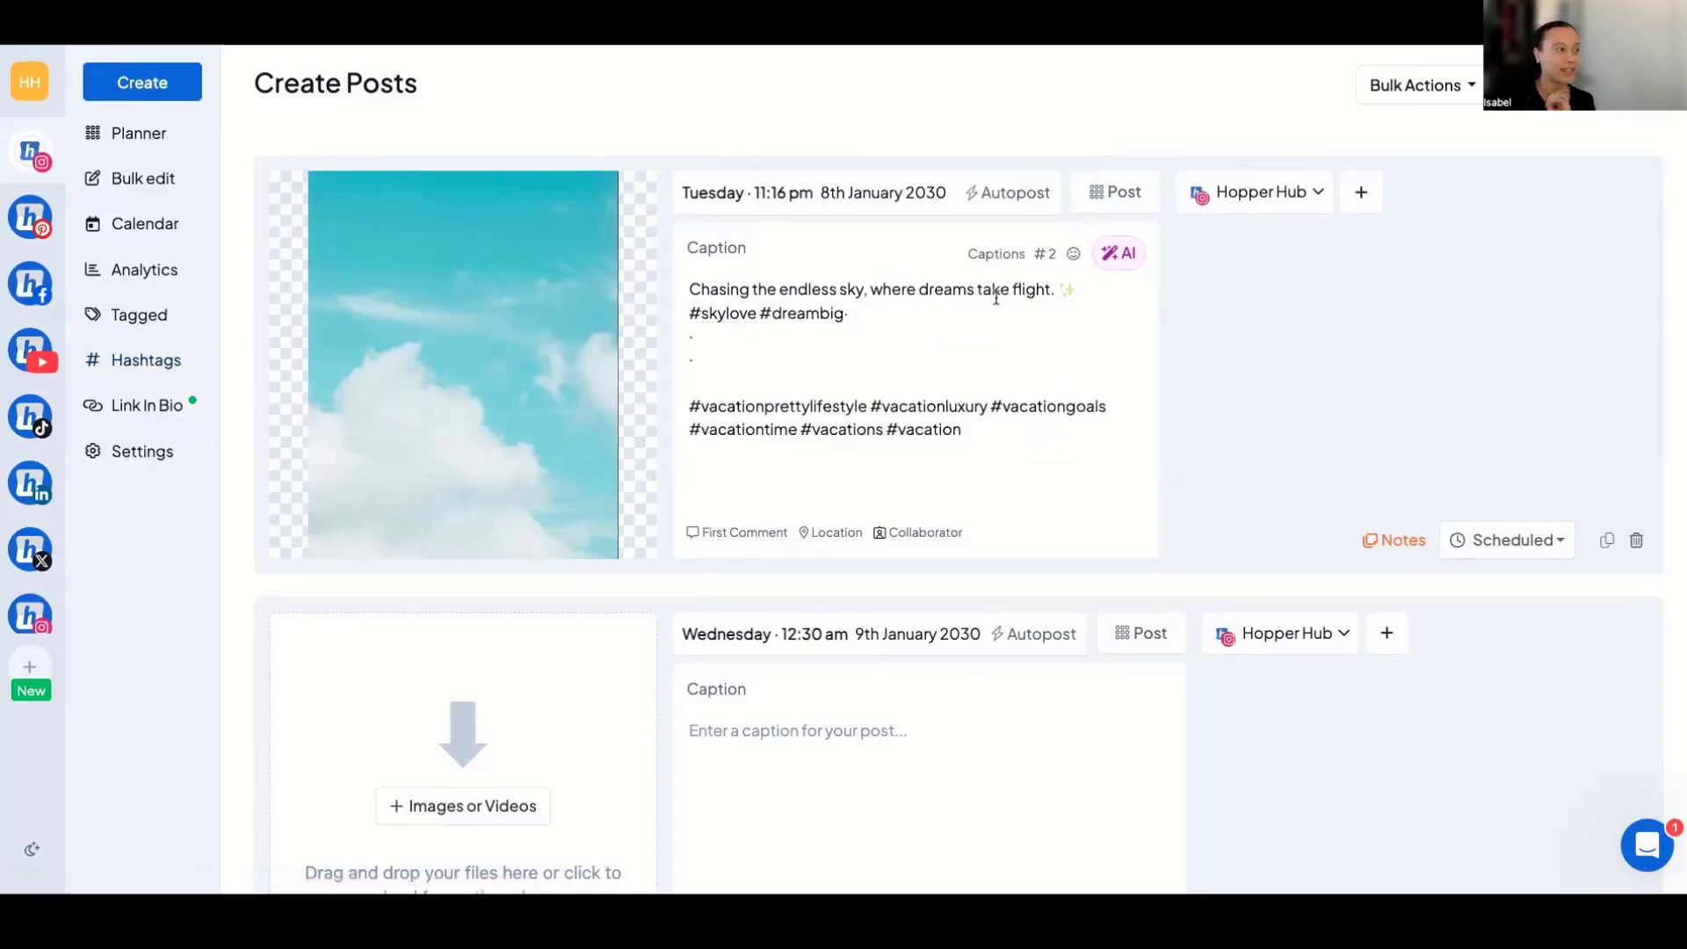
pyautogui.click(852, 387)
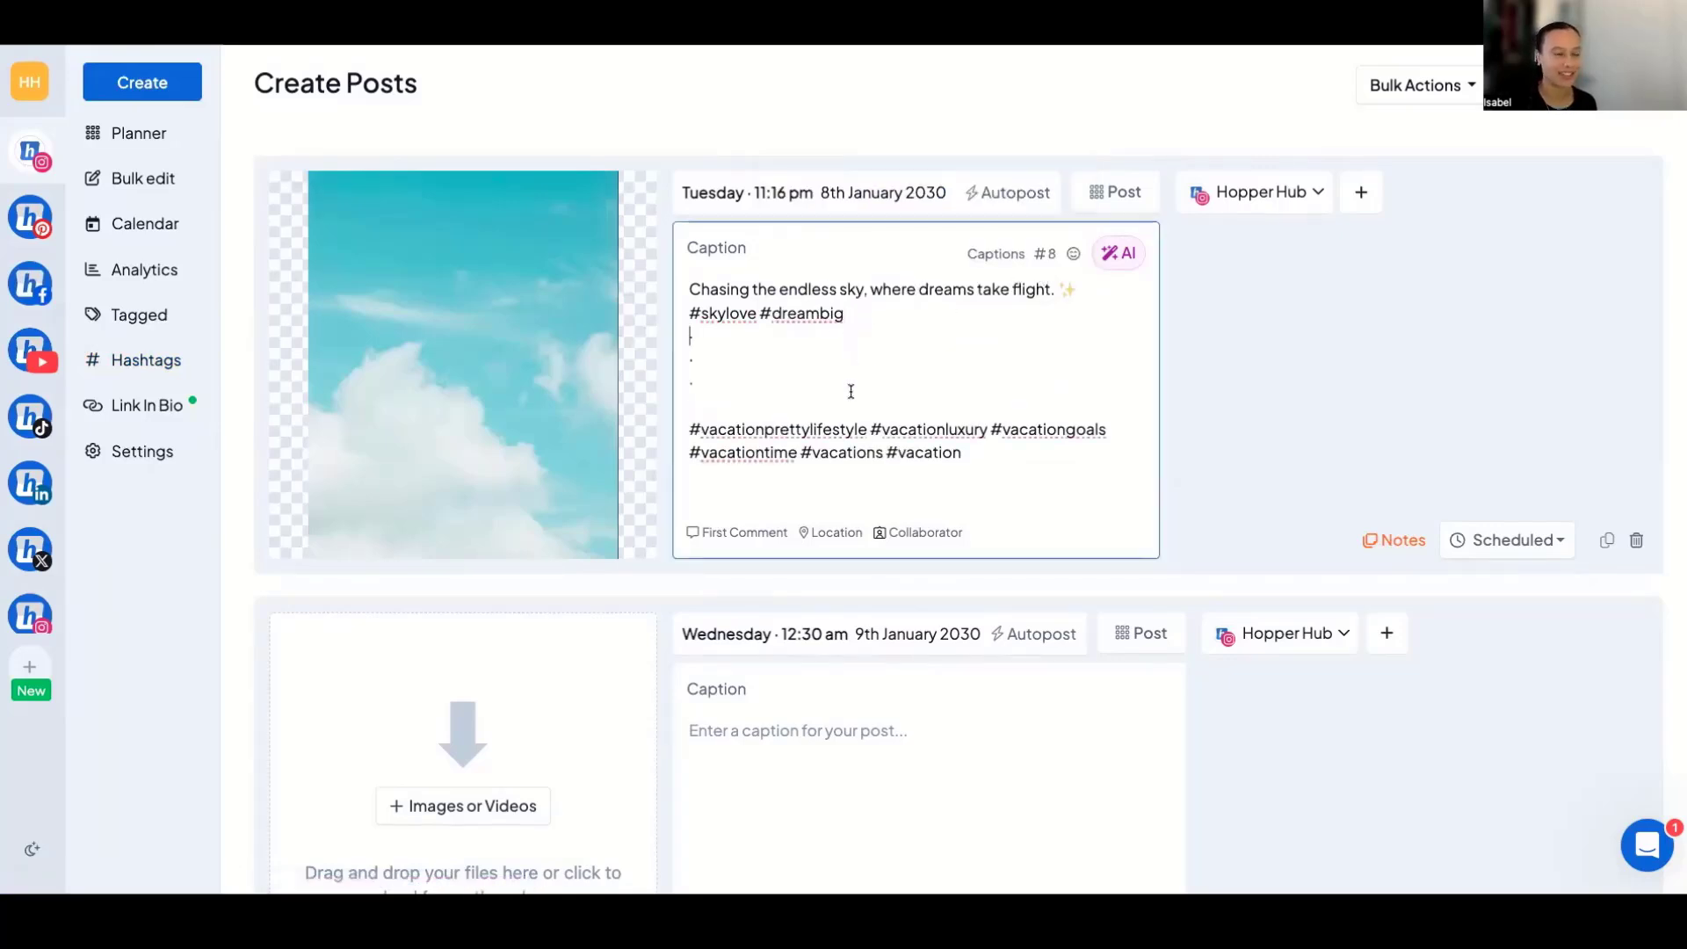
# View the emoji choices available for the first post's caption, without adding one.
pyautogui.click(1074, 254)
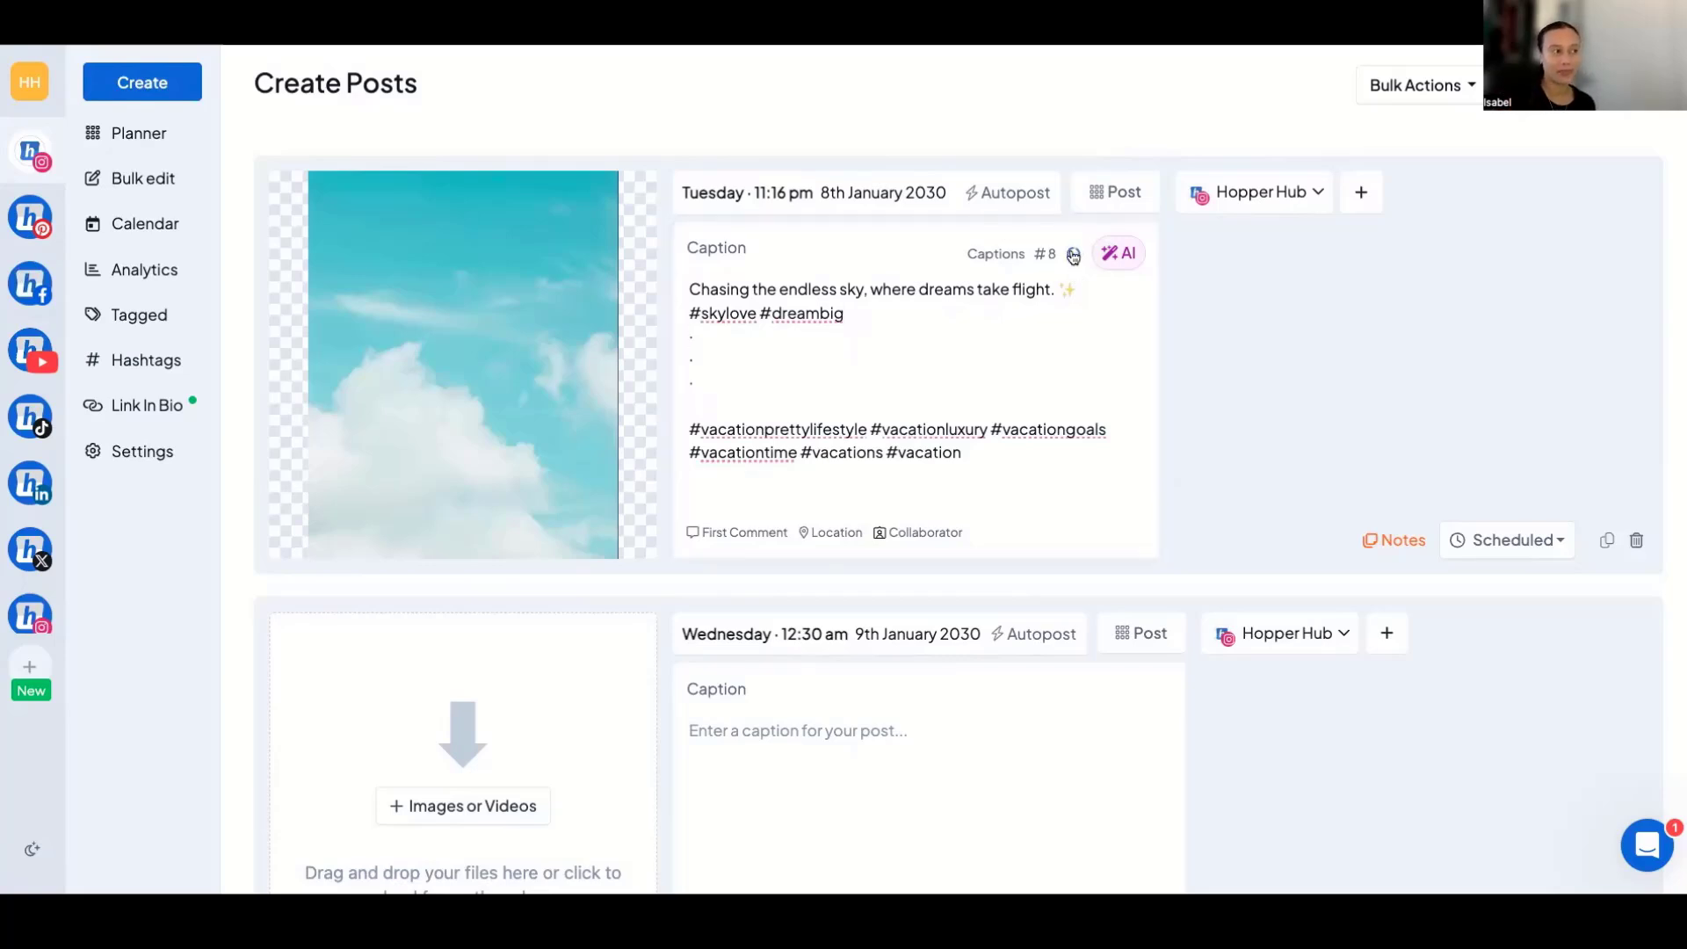
pyautogui.click(1074, 254)
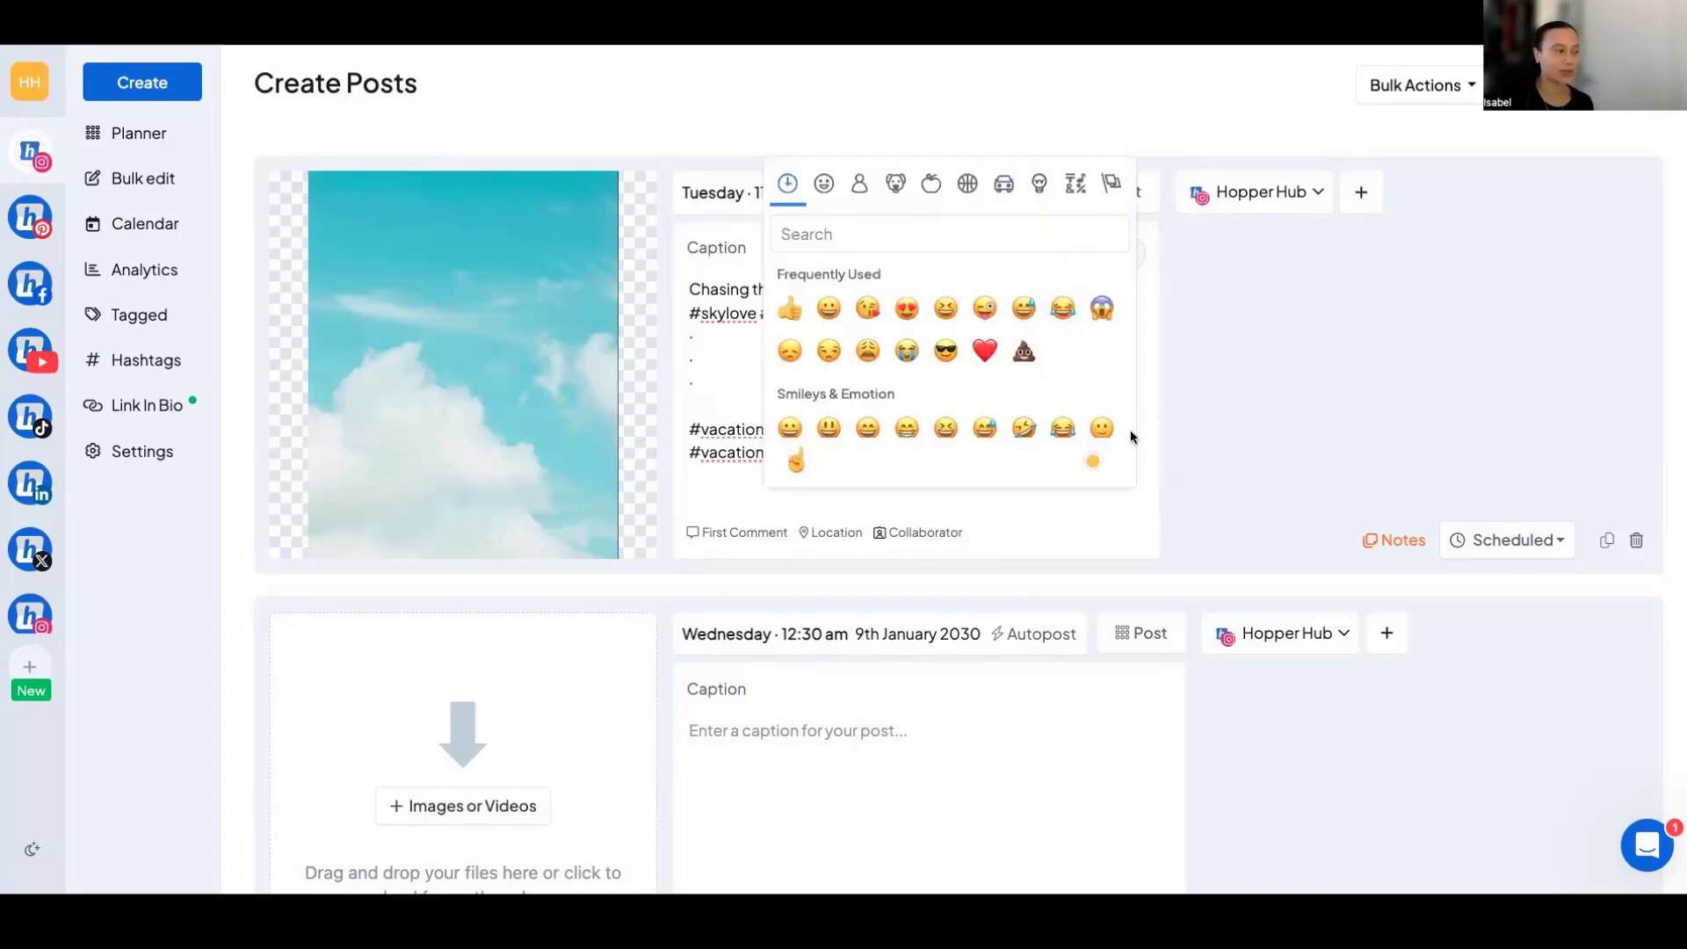
pyautogui.click(744, 537)
# Add a first comment to the first post and move the vacation hashtags from the caption into it.
pyautogui.click(743, 538)
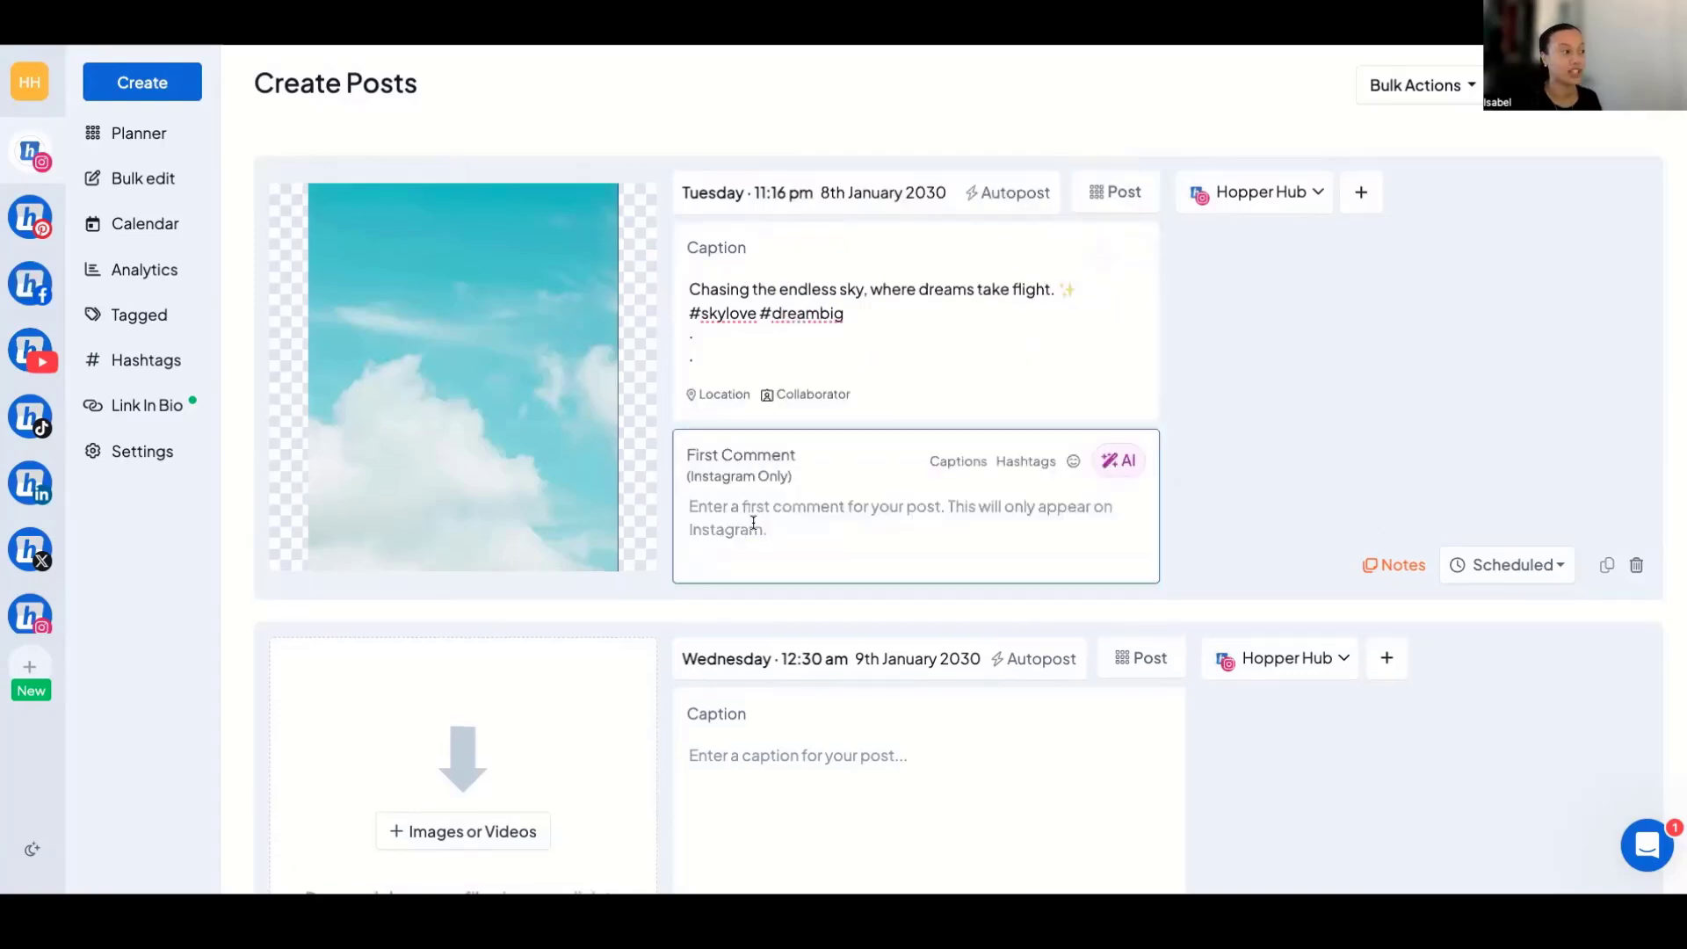
pyautogui.click(858, 378)
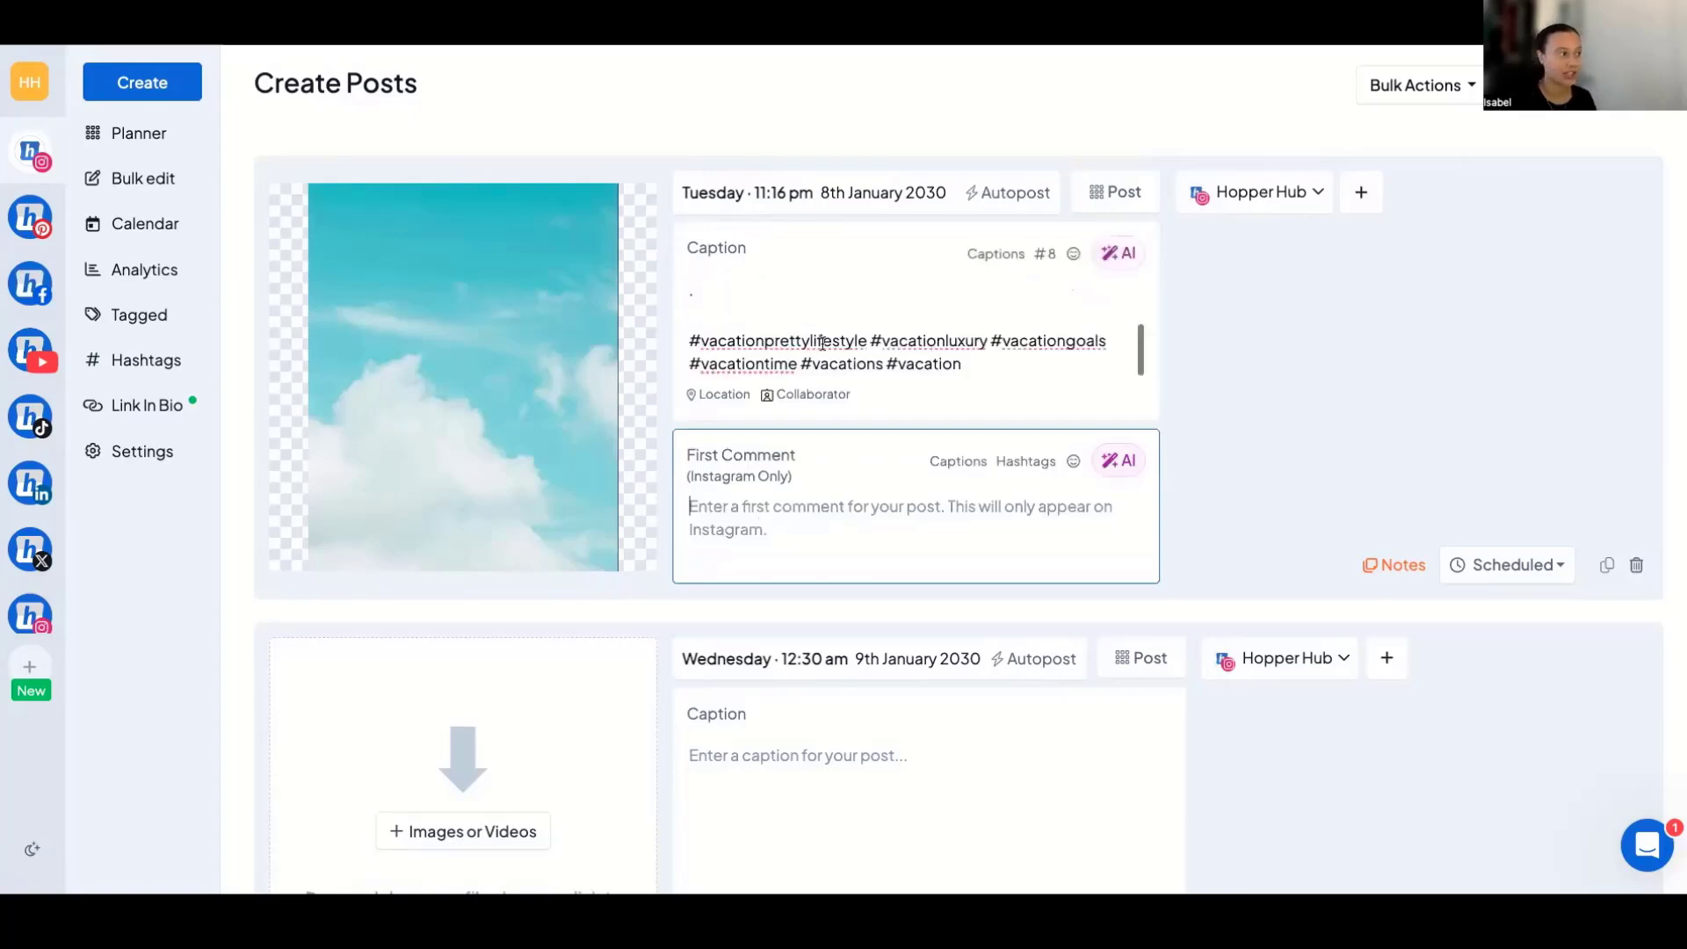
pyautogui.moveTo(966, 364); pyautogui.dragTo(683, 335)
pyautogui.hotkey('ctrl', 'x')
pyautogui.click(764, 519)
pyautogui.hotkey('ctrl', 'v')
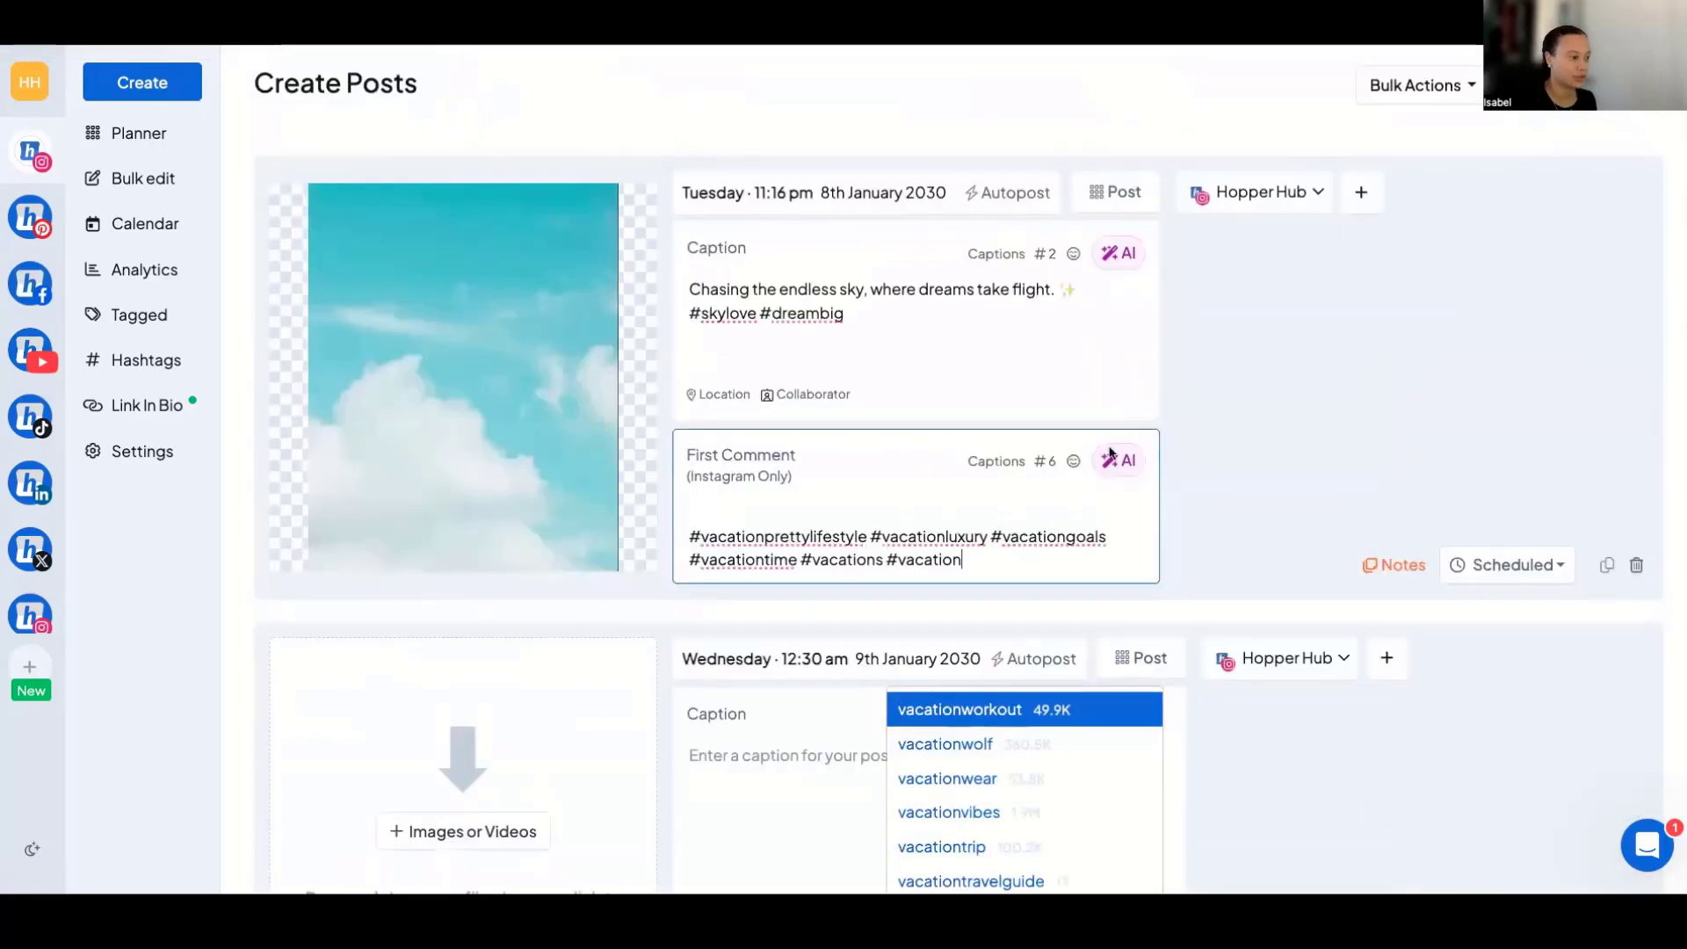
# Add a location field to the first post and include all the other available social accounts as posting destinations.
pyautogui.click(726, 395)
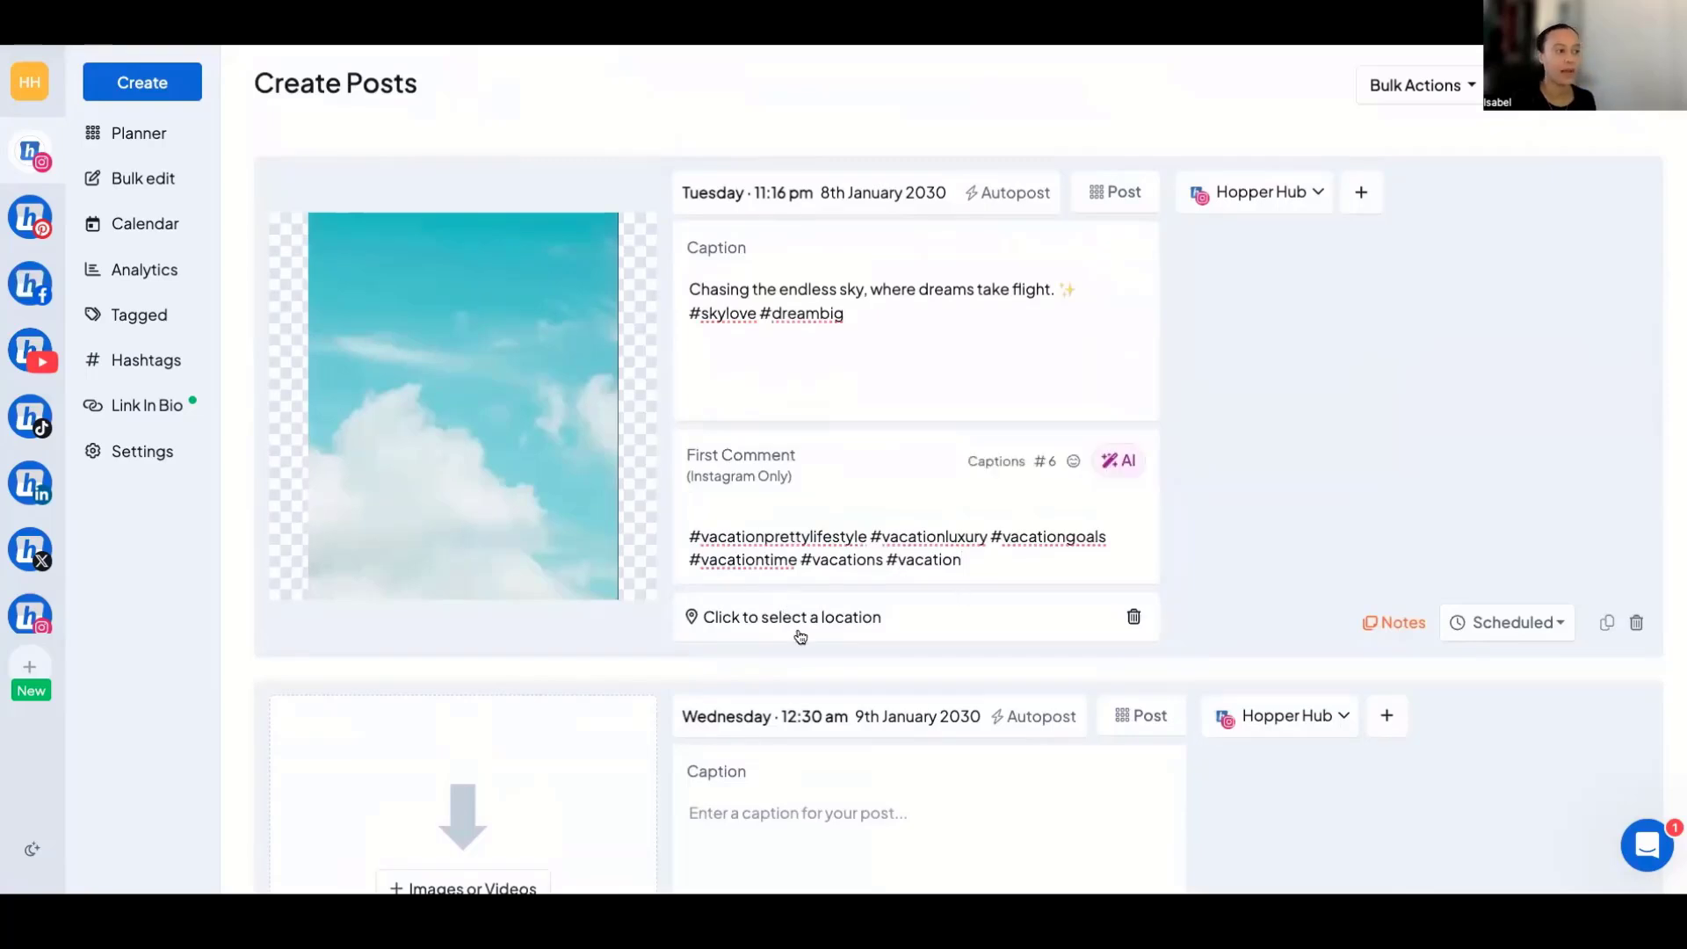
pyautogui.click(1358, 195)
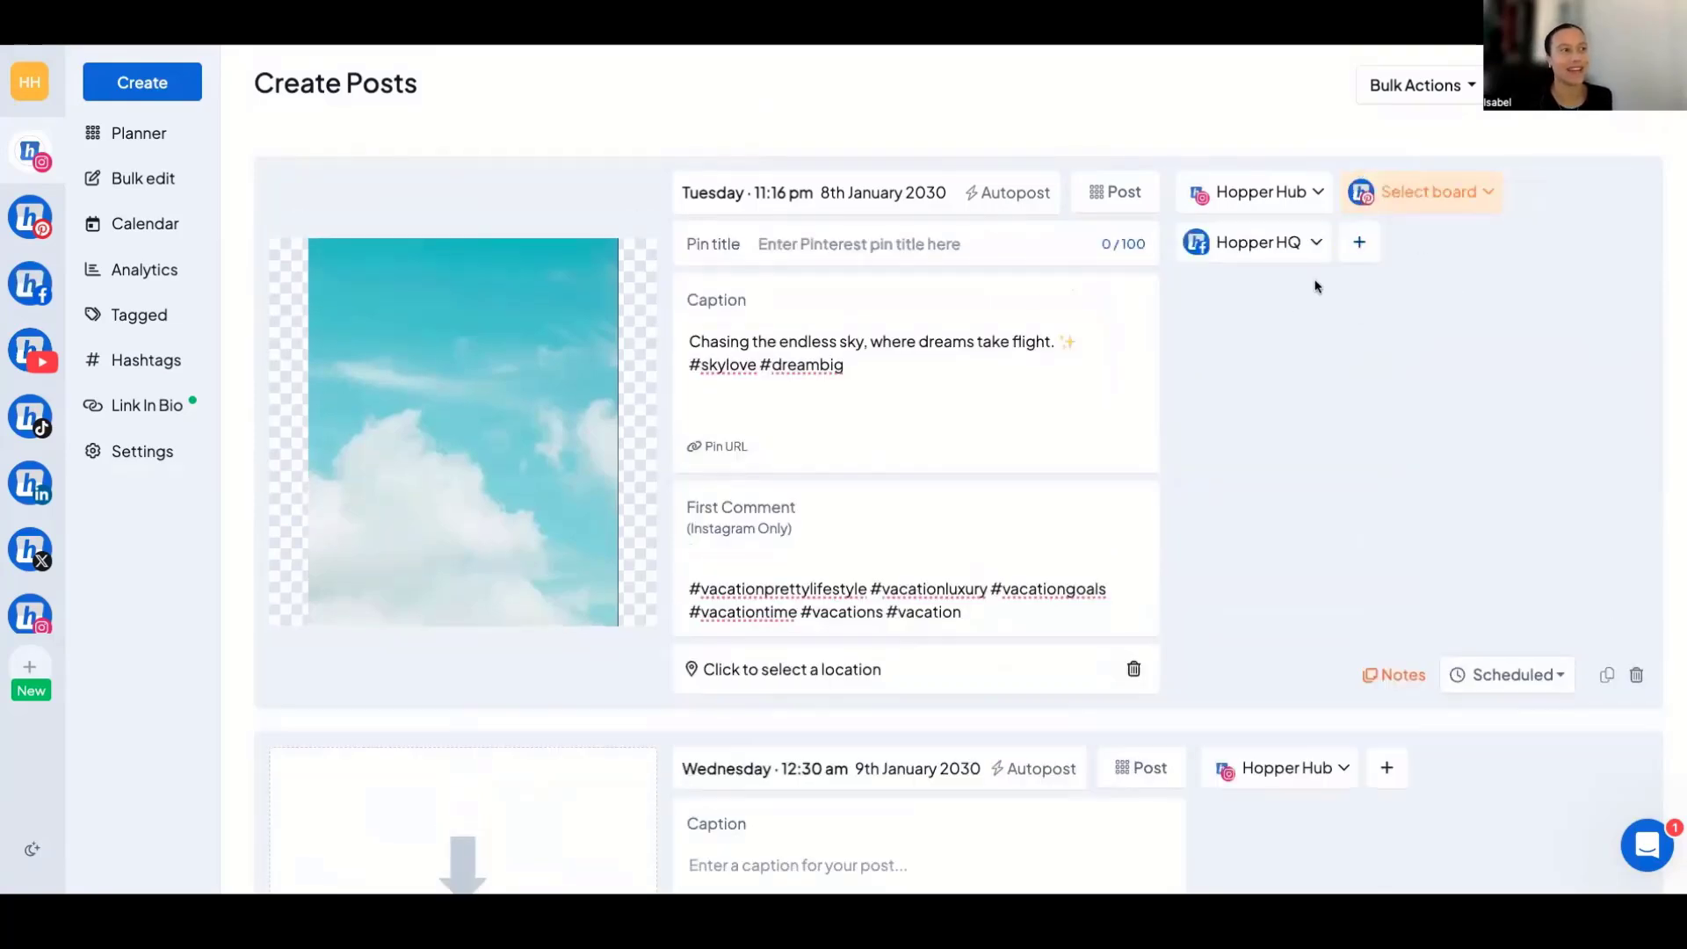
pyautogui.click(1360, 251)
pyautogui.click(1529, 255)
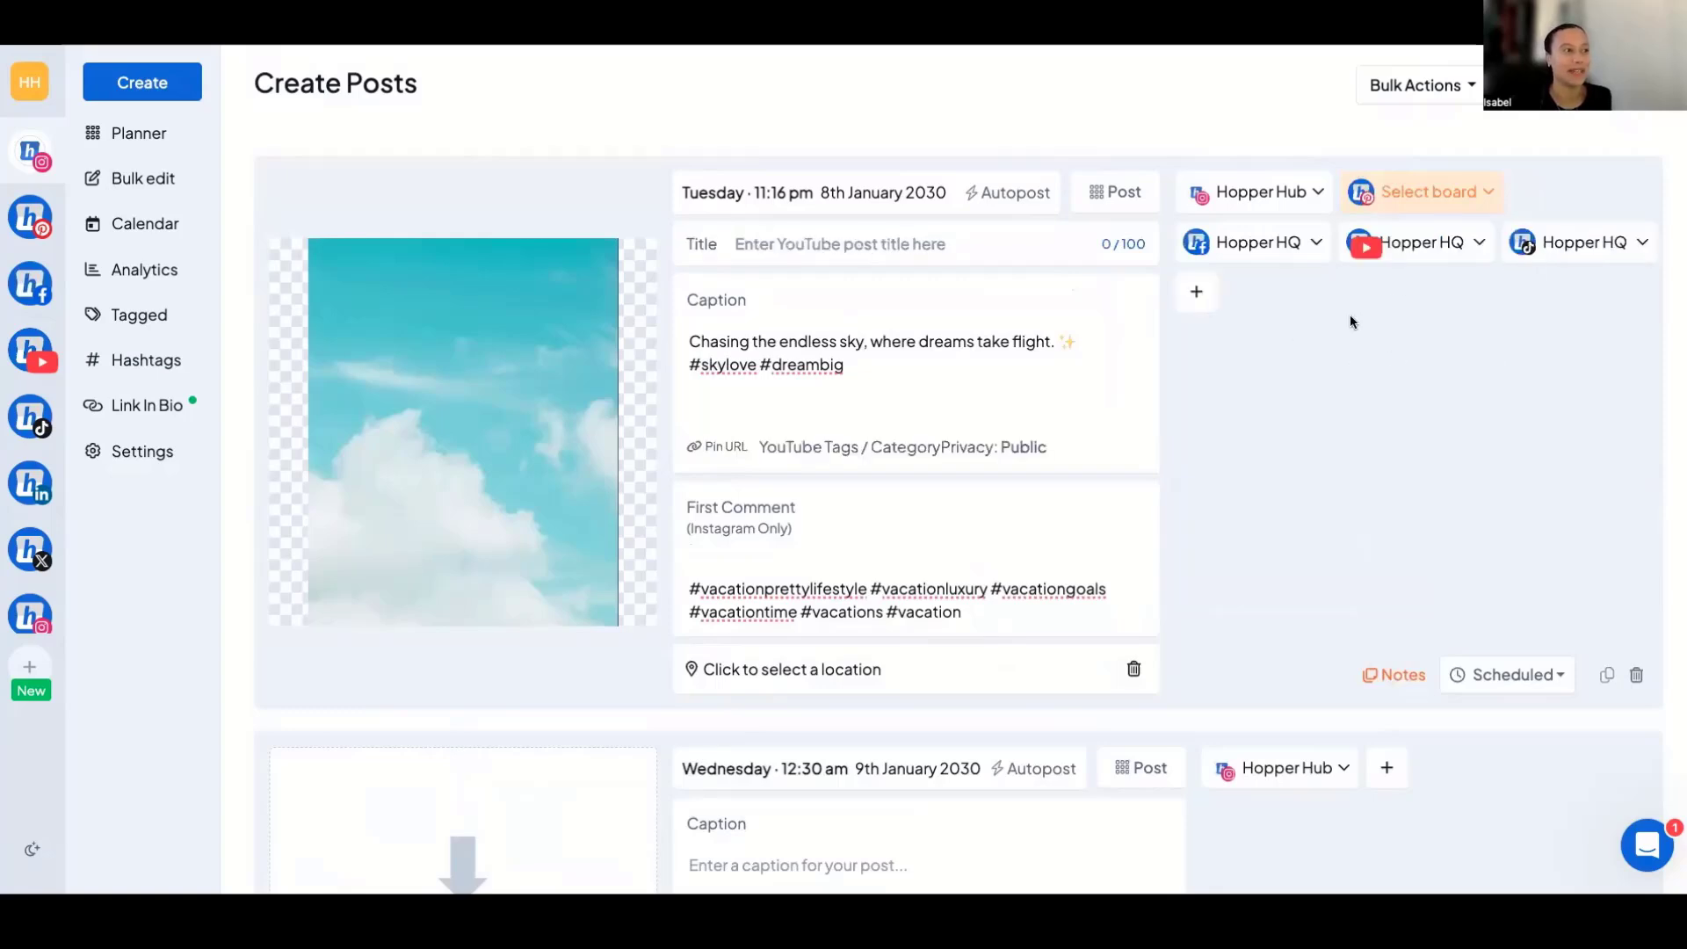
pyautogui.click(1195, 295)
pyautogui.click(1360, 295)
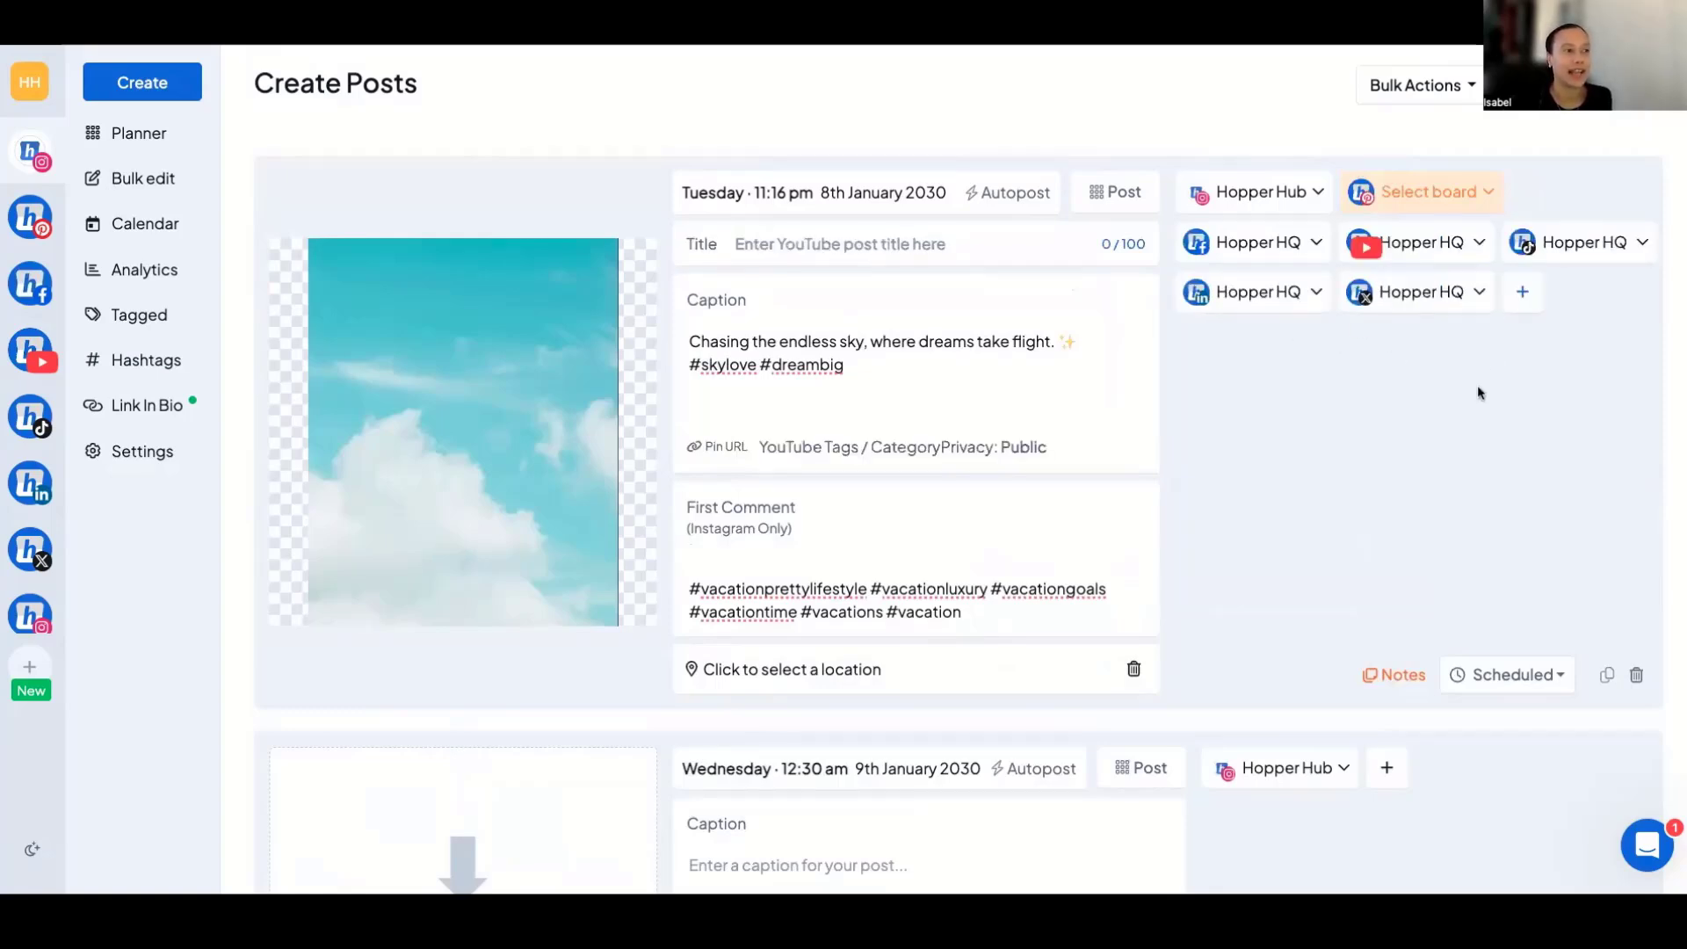
pyautogui.click(1519, 295)
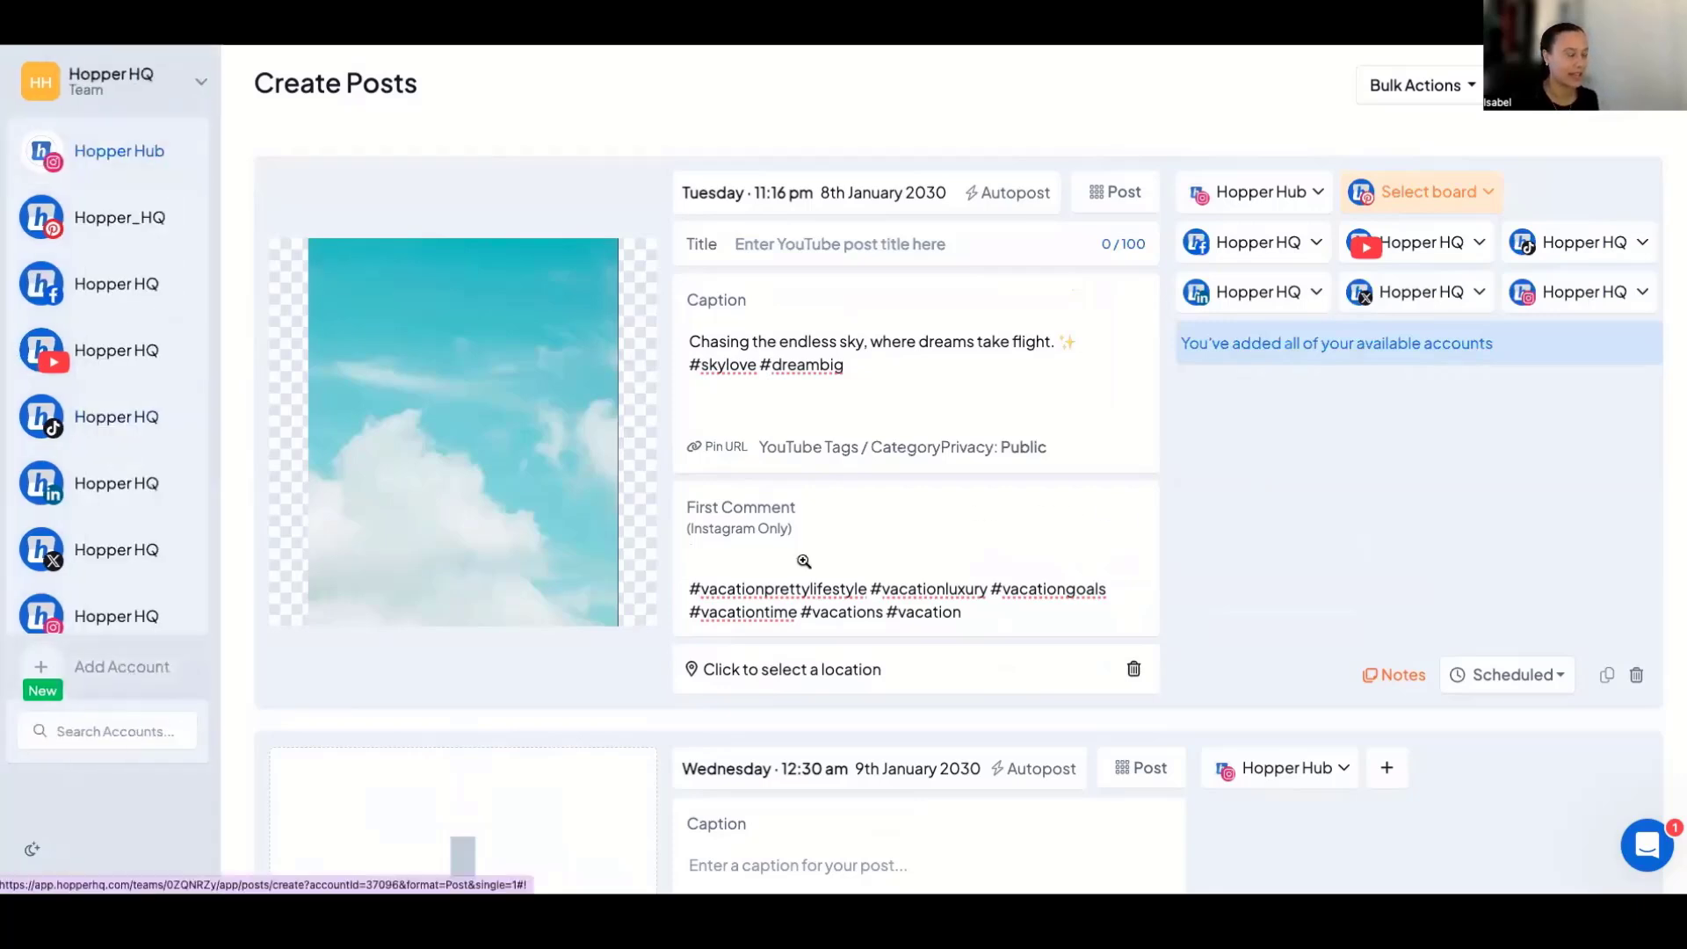
# Remove the YouTube and TikTok accounts from the first post's destinations.
pyautogui.click(1411, 251)
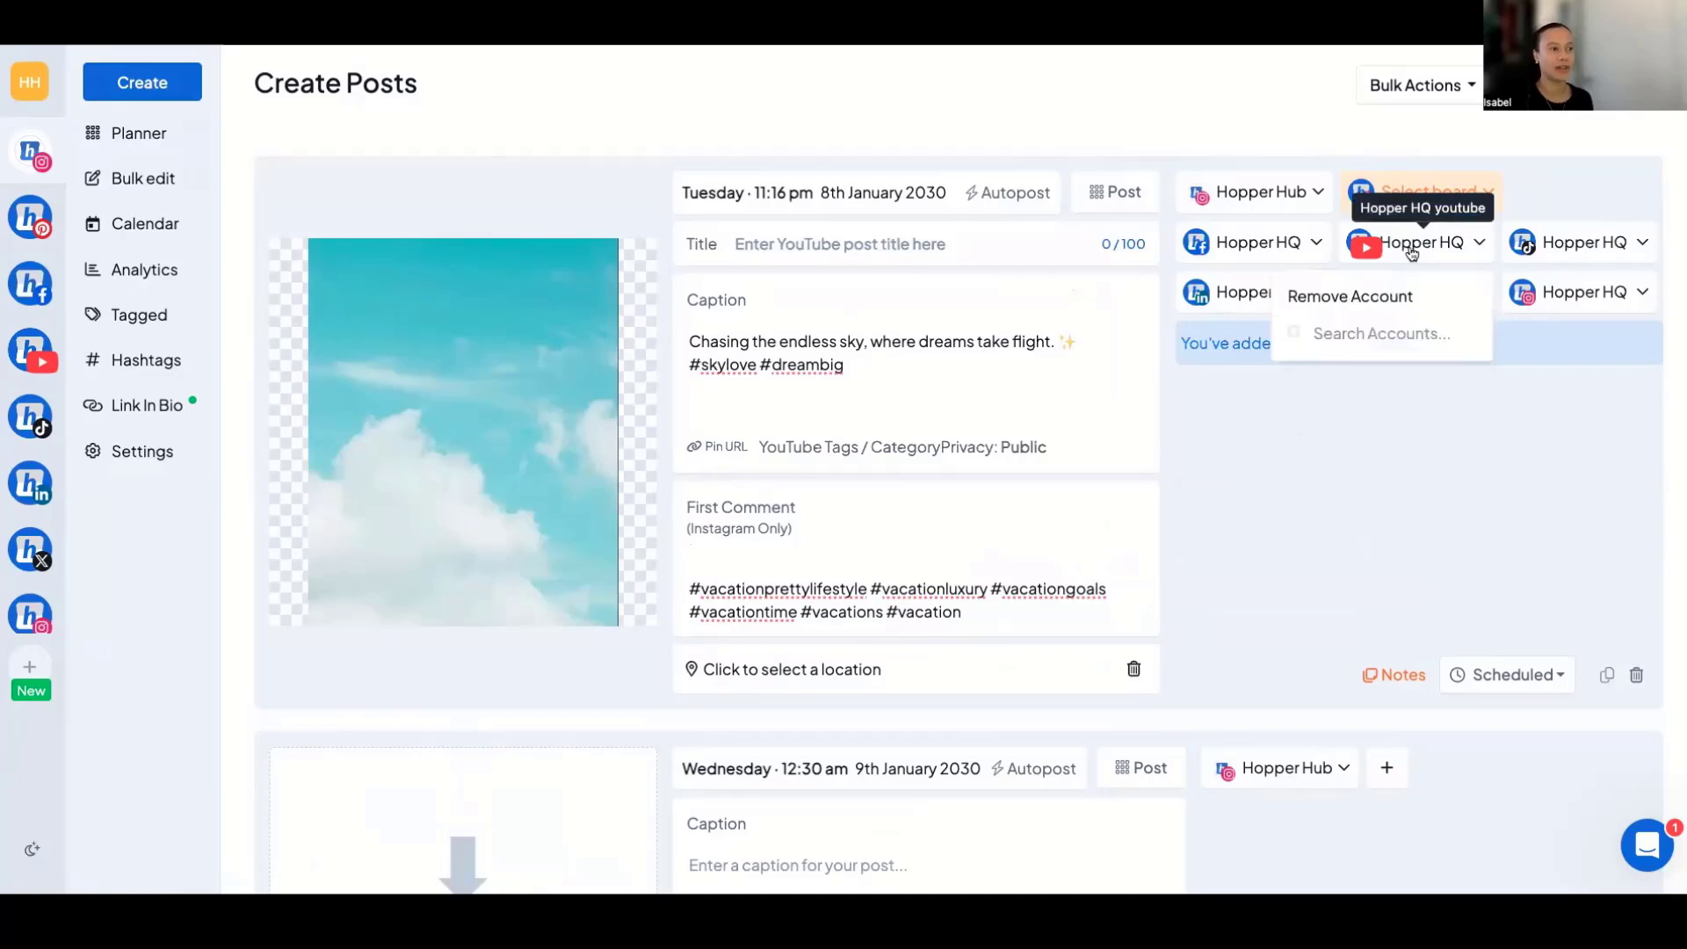
pyautogui.click(1397, 298)
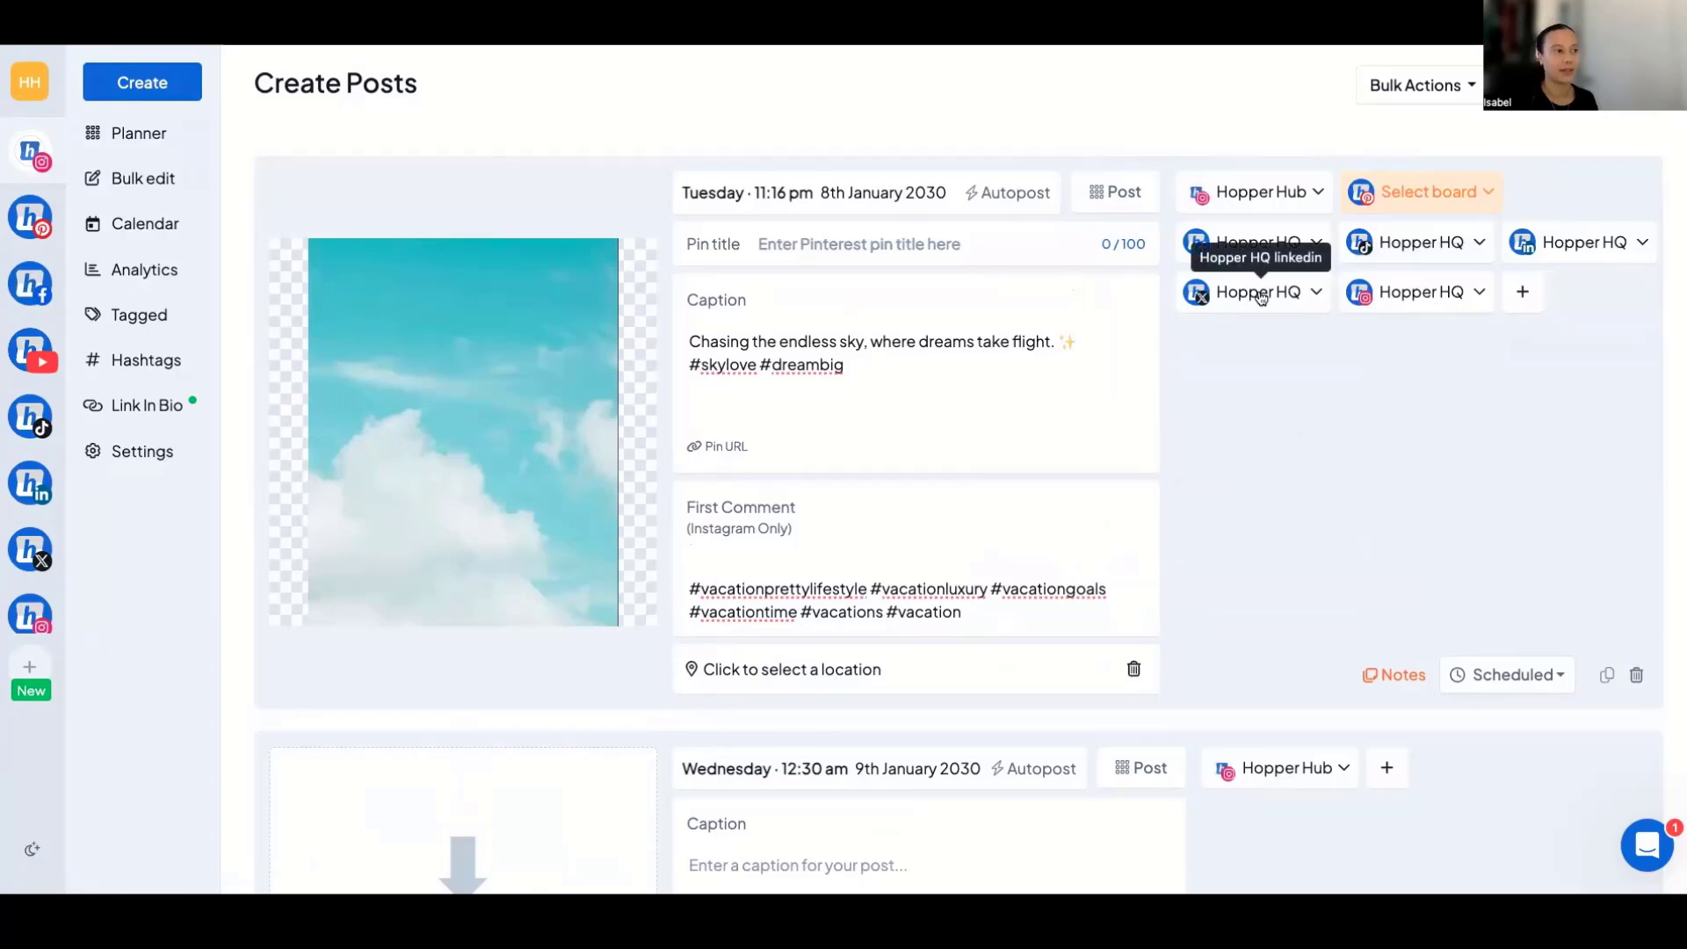
pyautogui.click(1399, 246)
pyautogui.click(1394, 297)
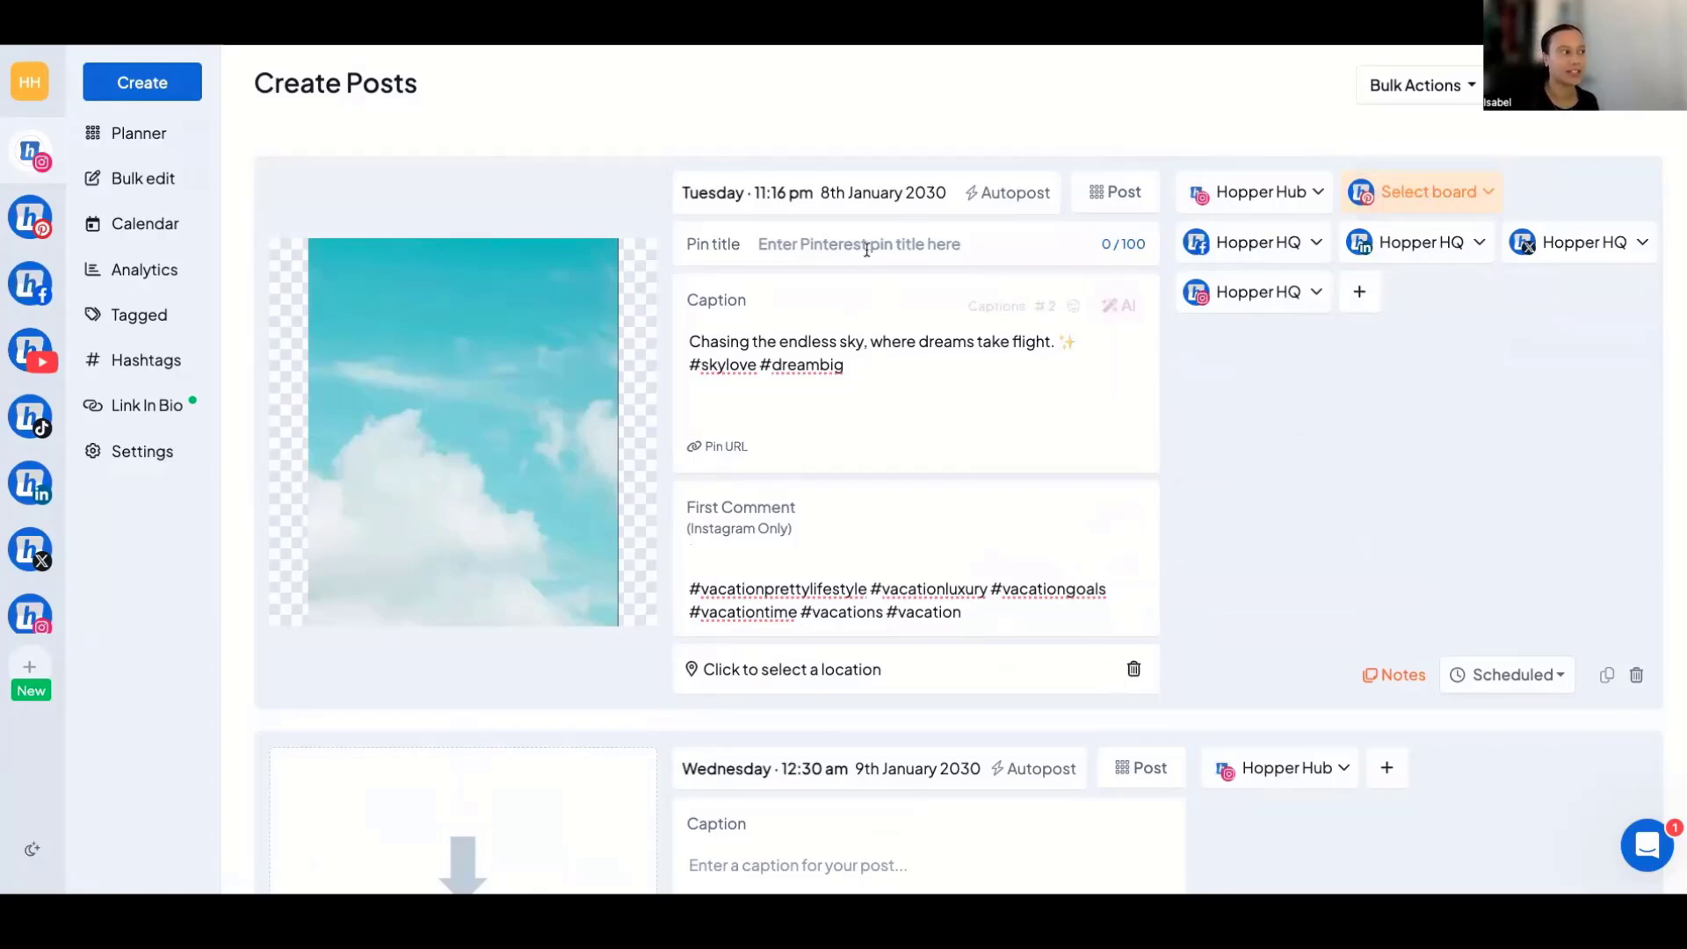
# View the Pinterest pin title field and the status choices for the first post, changing neither.
pyautogui.click(778, 243)
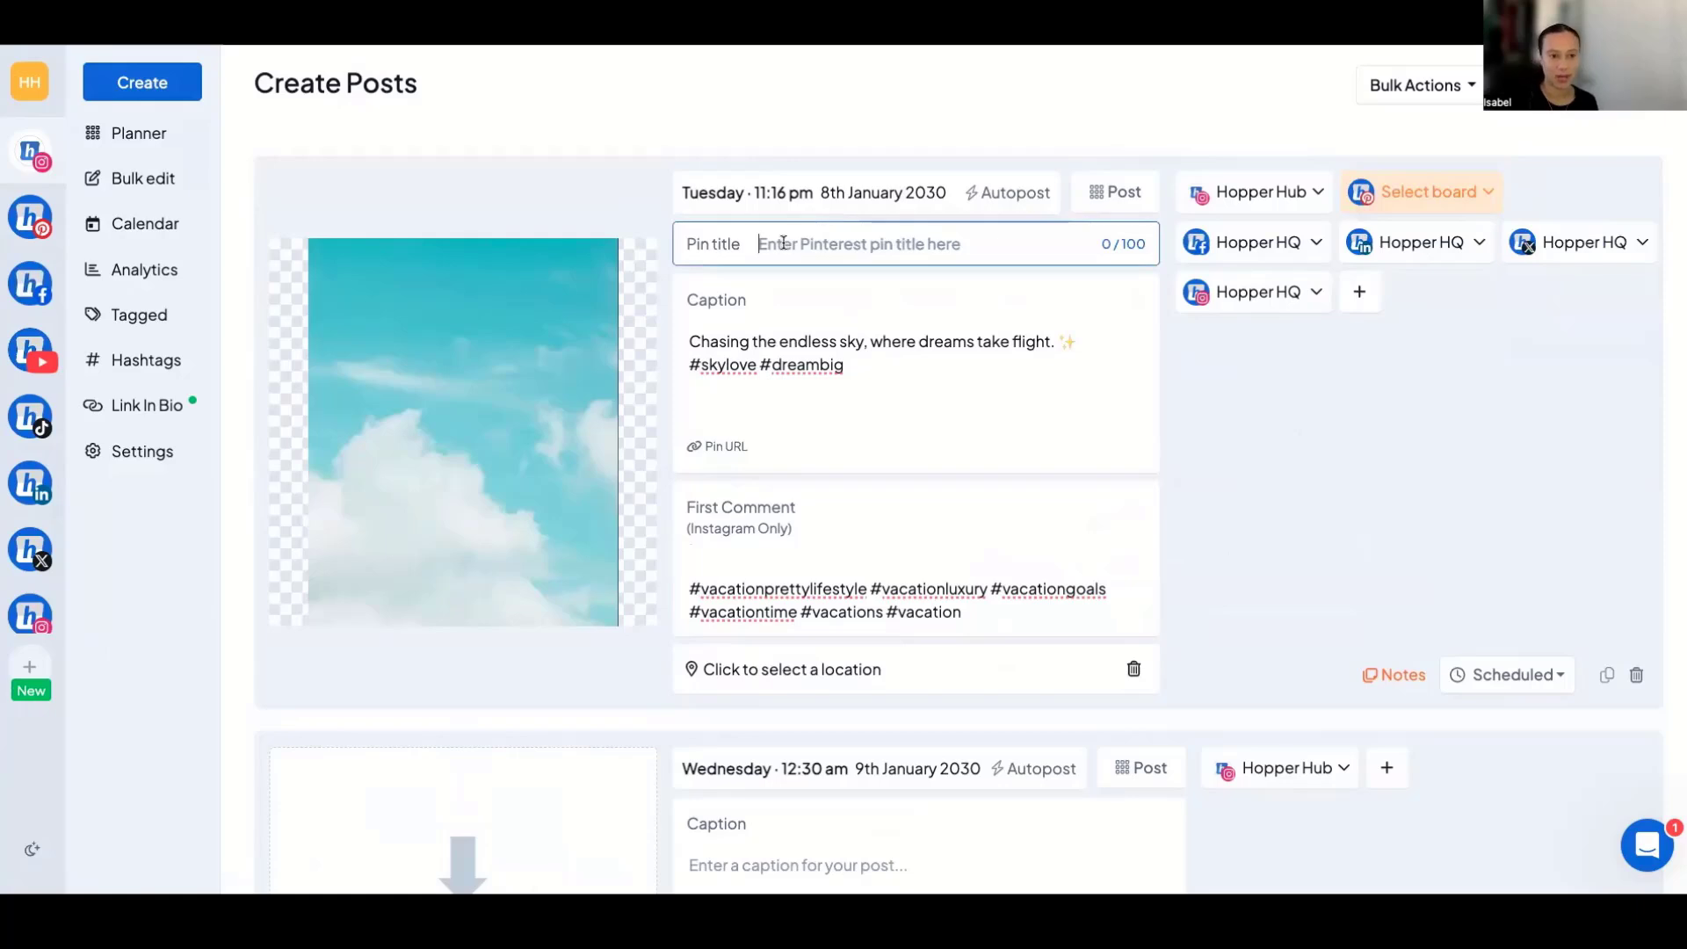
pyautogui.moveTo(716, 247)
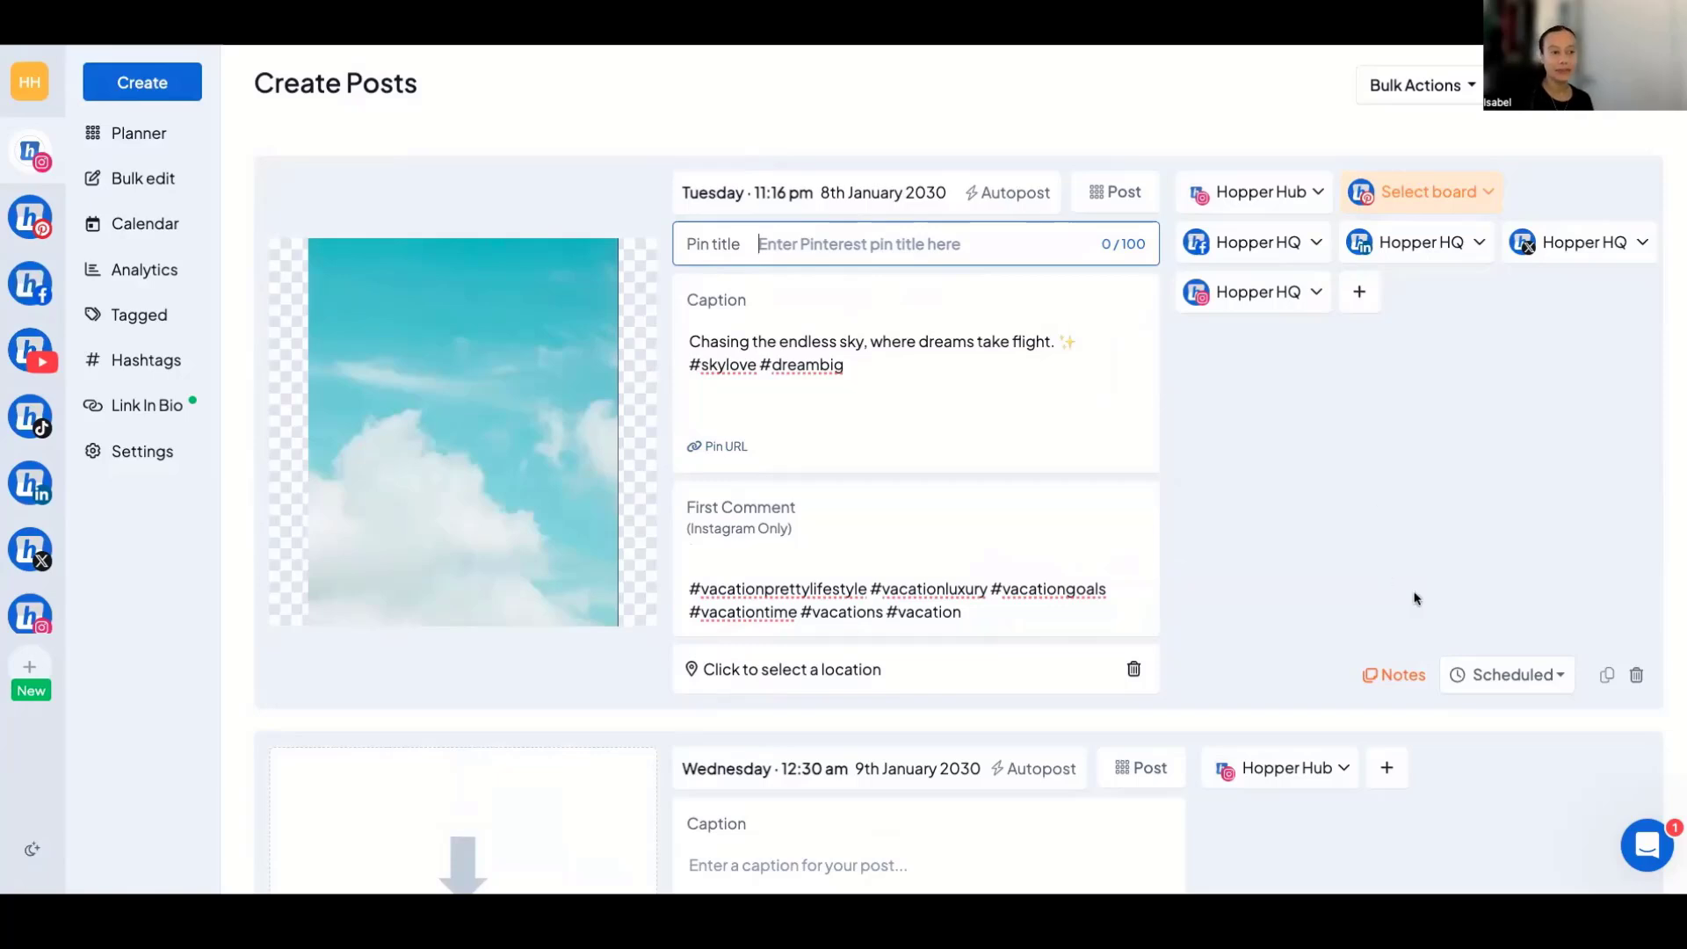
pyautogui.click(1529, 675)
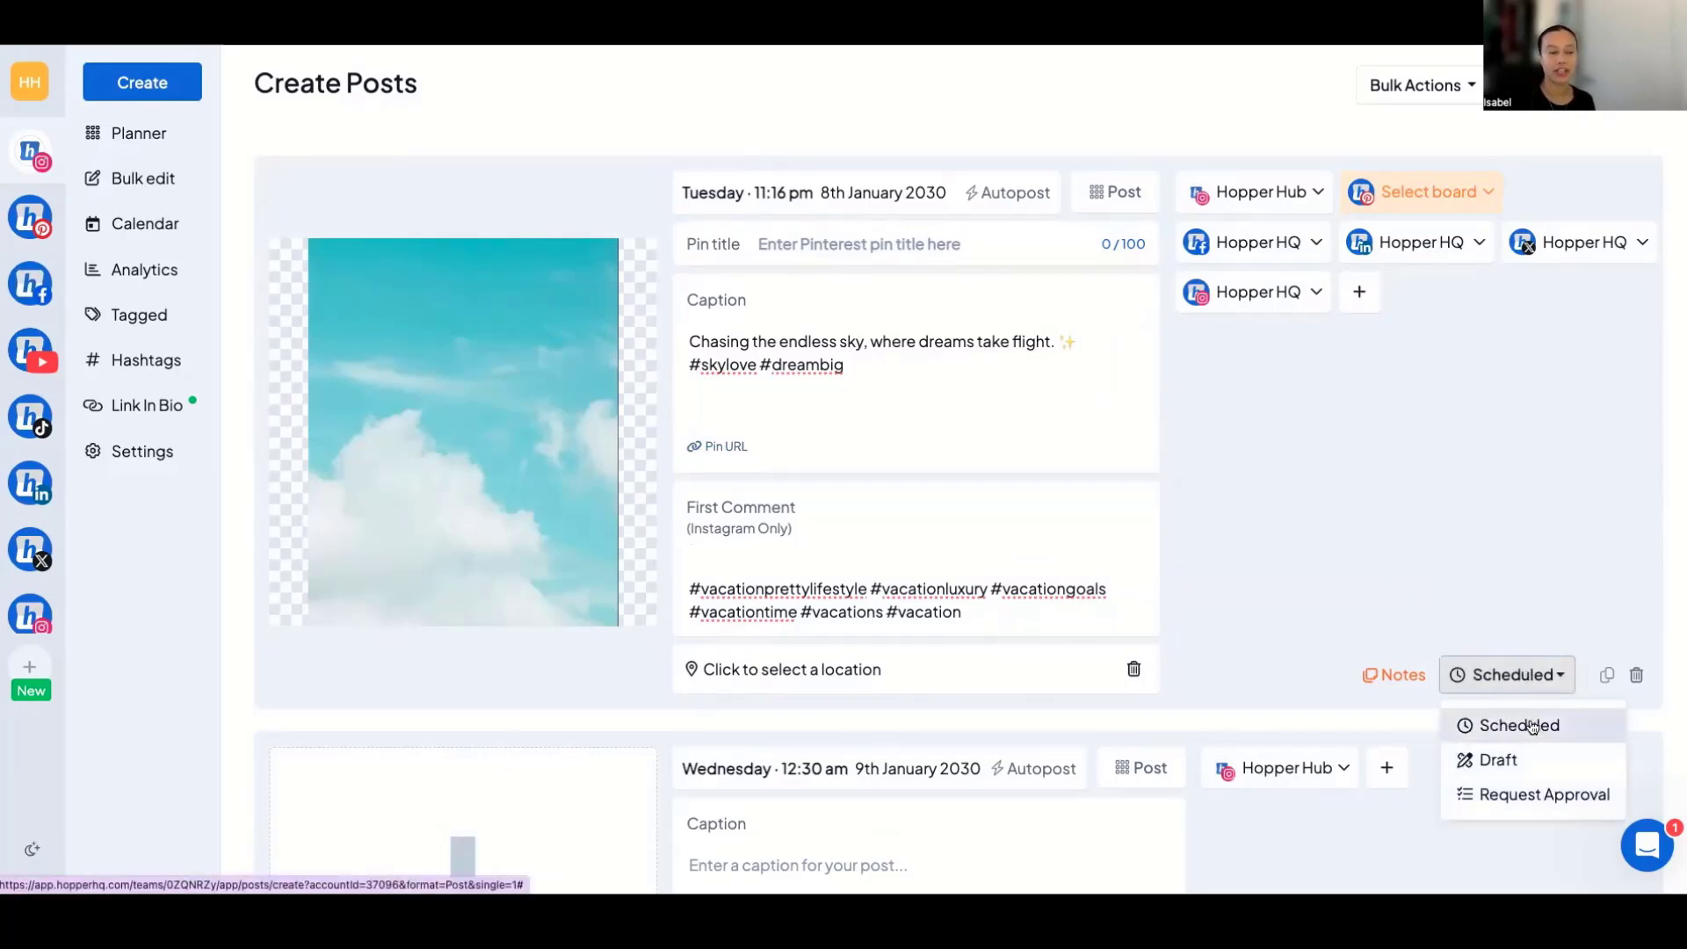
pyautogui.click(1482, 675)
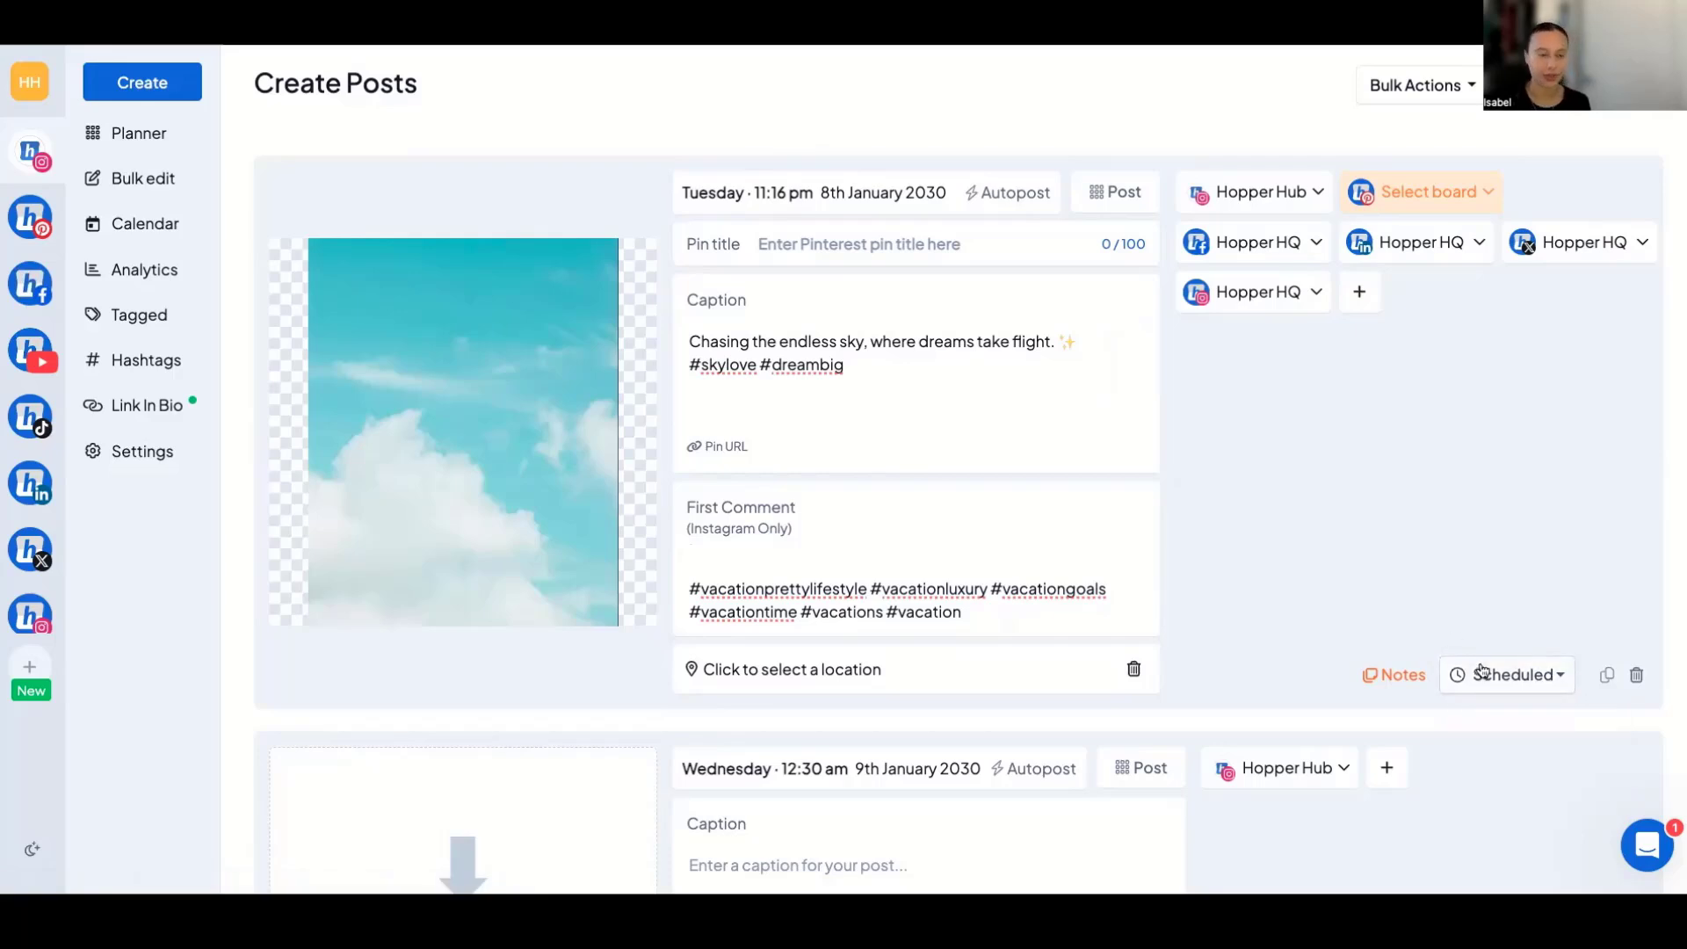
pyautogui.click(1492, 669)
pyautogui.click(1491, 669)
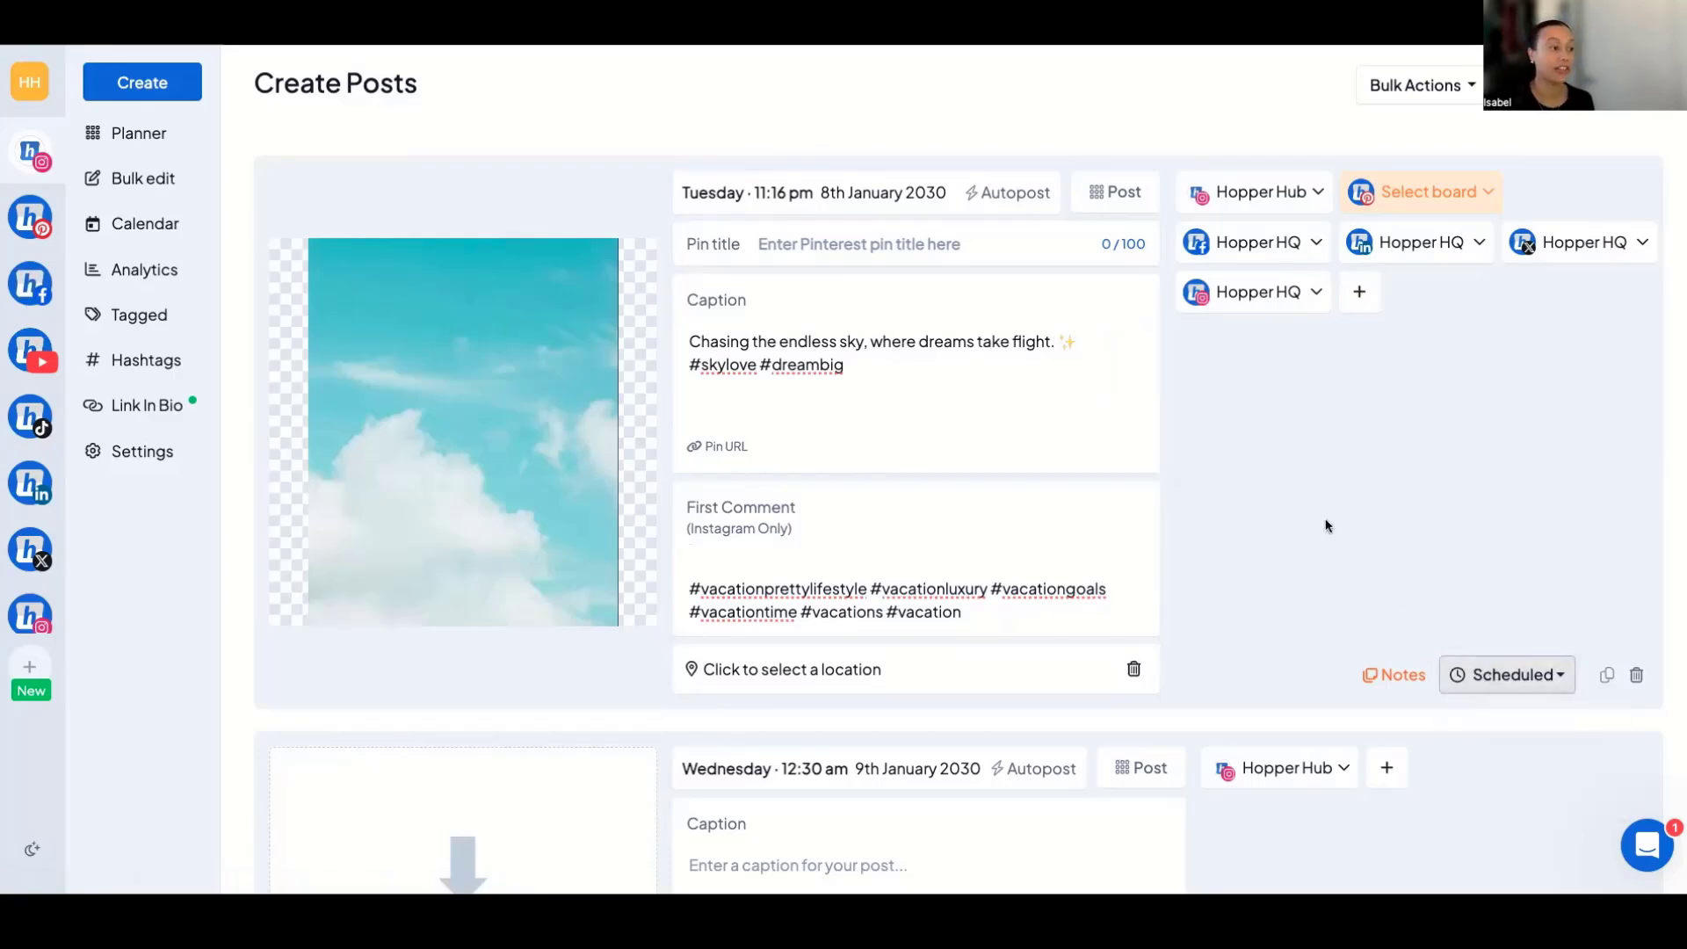
# Mark all the posts as drafts with a bulk action and view the remaining bulk options.
pyautogui.scroll(-10, 1325, 523)
pyautogui.scroll(10, 1325, 527)
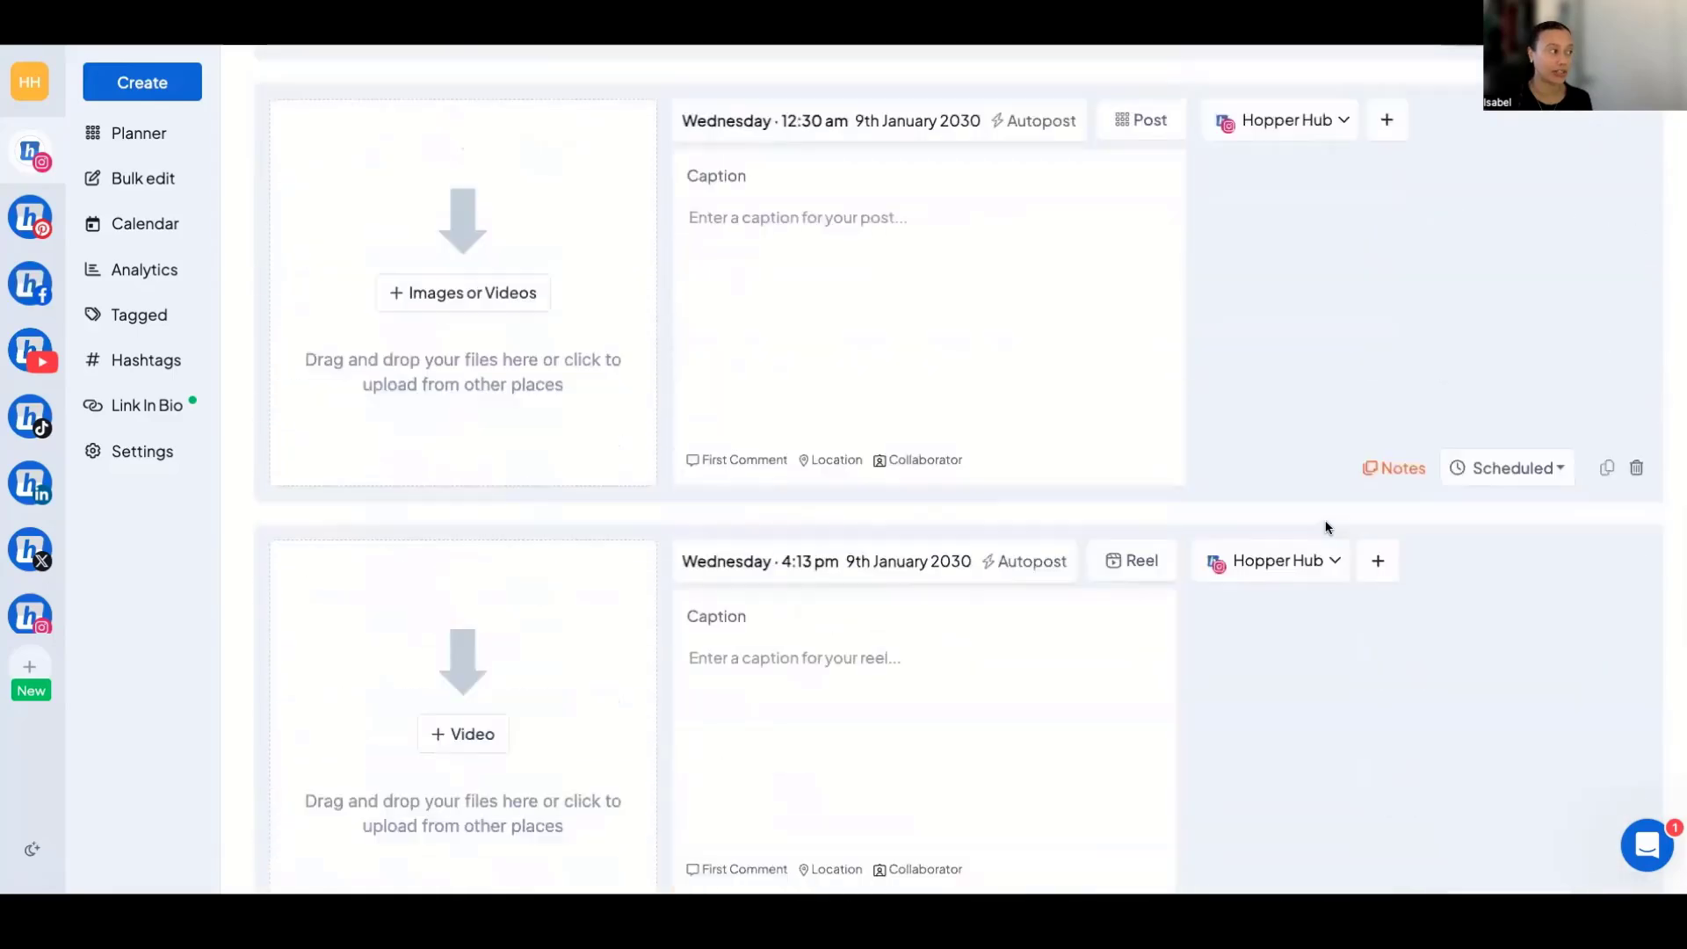
pyautogui.click(1388, 82)
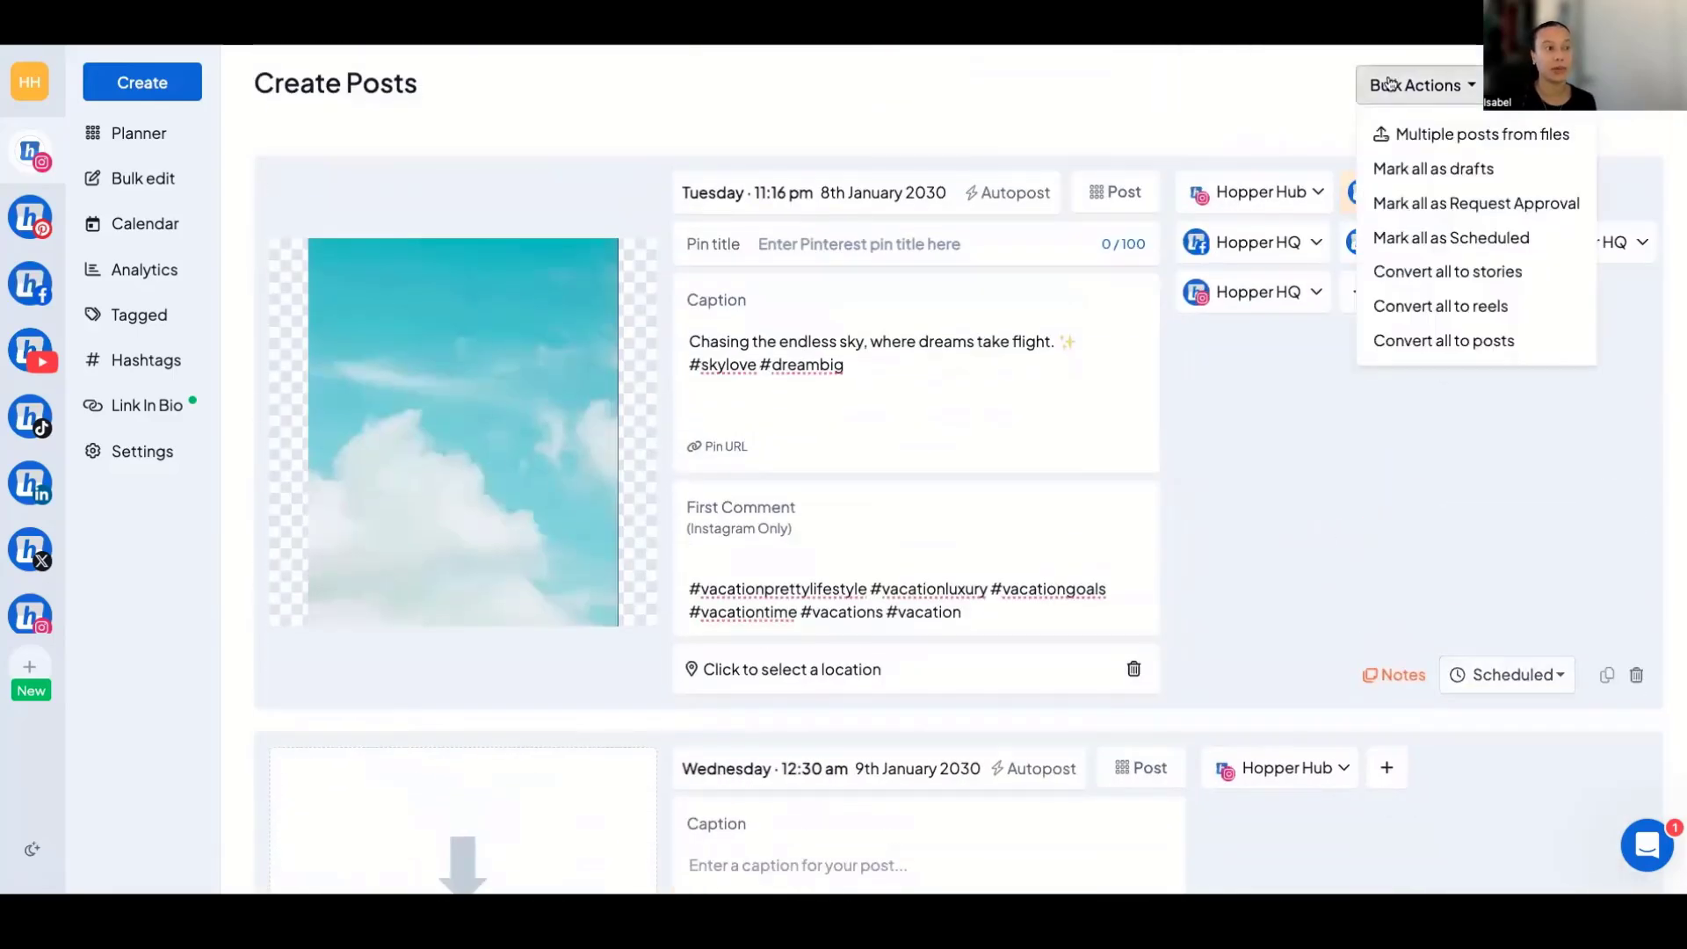
pyautogui.click(1412, 168)
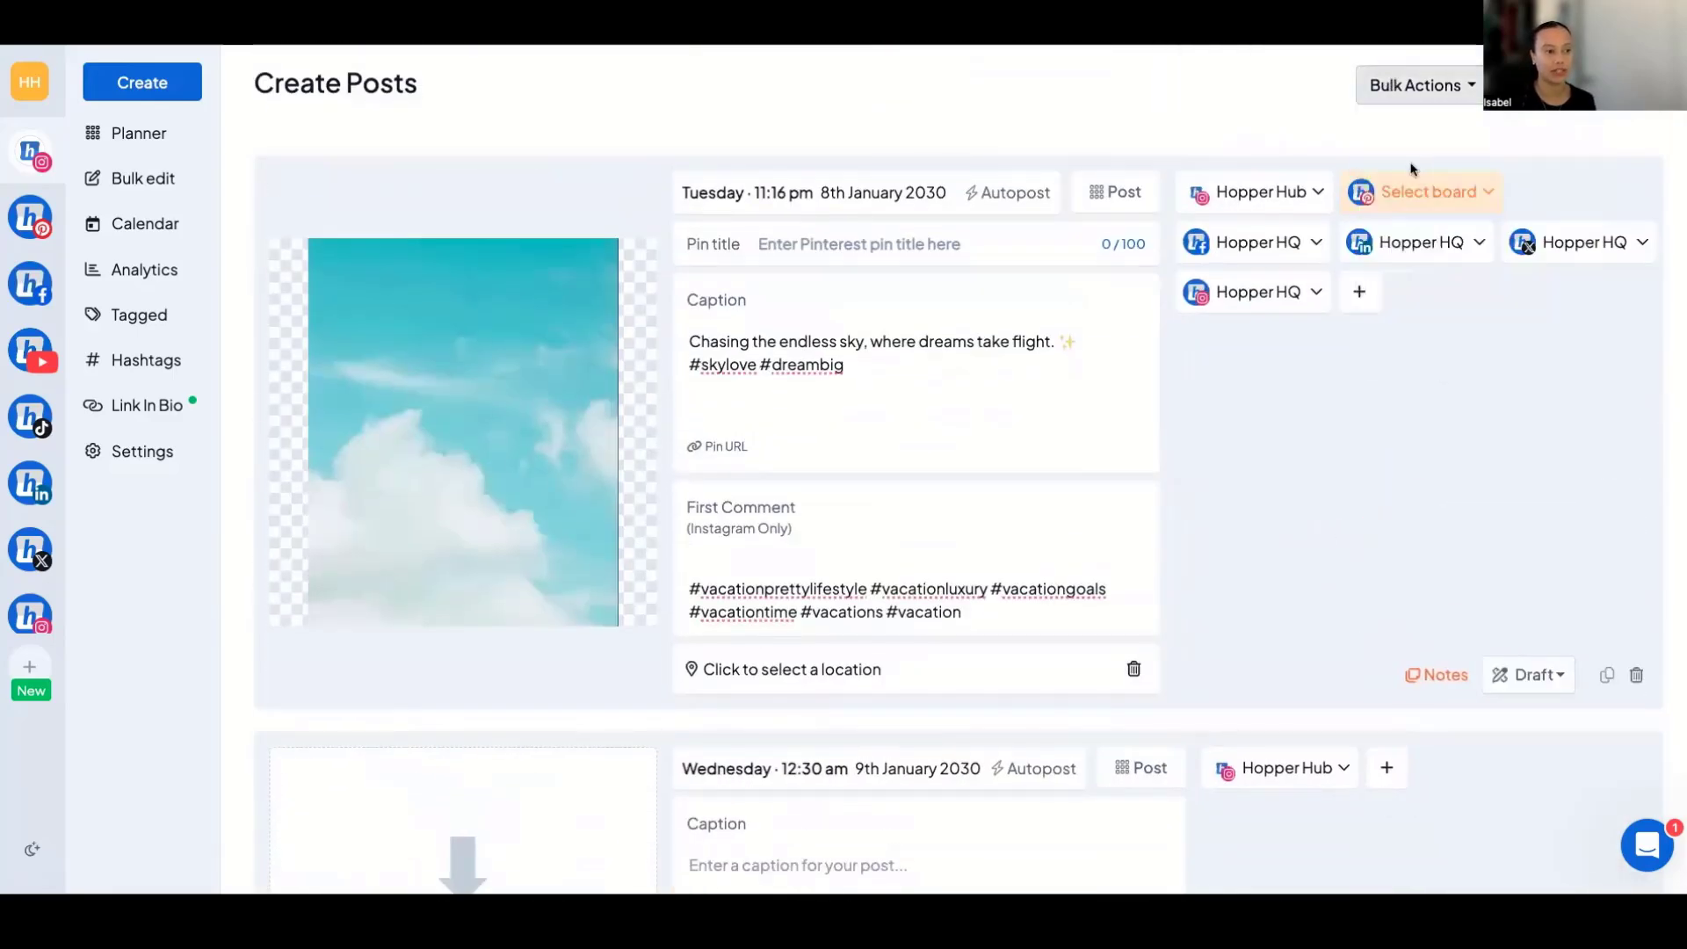
pyautogui.click(1417, 87)
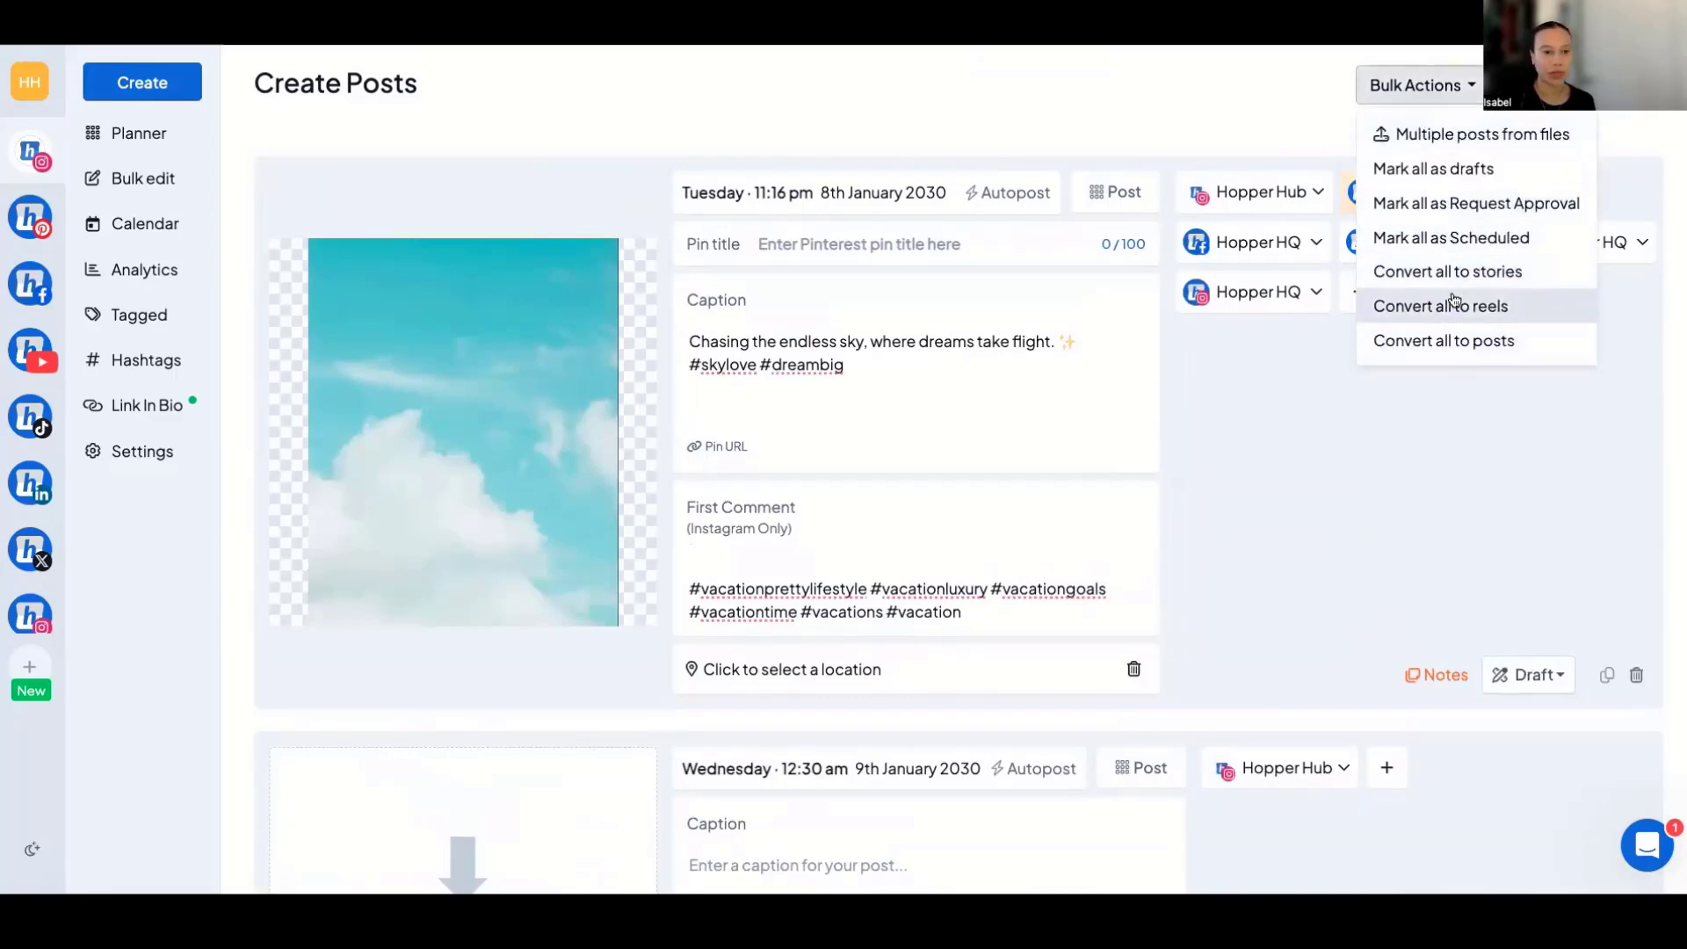
pyautogui.click(1360, 462)
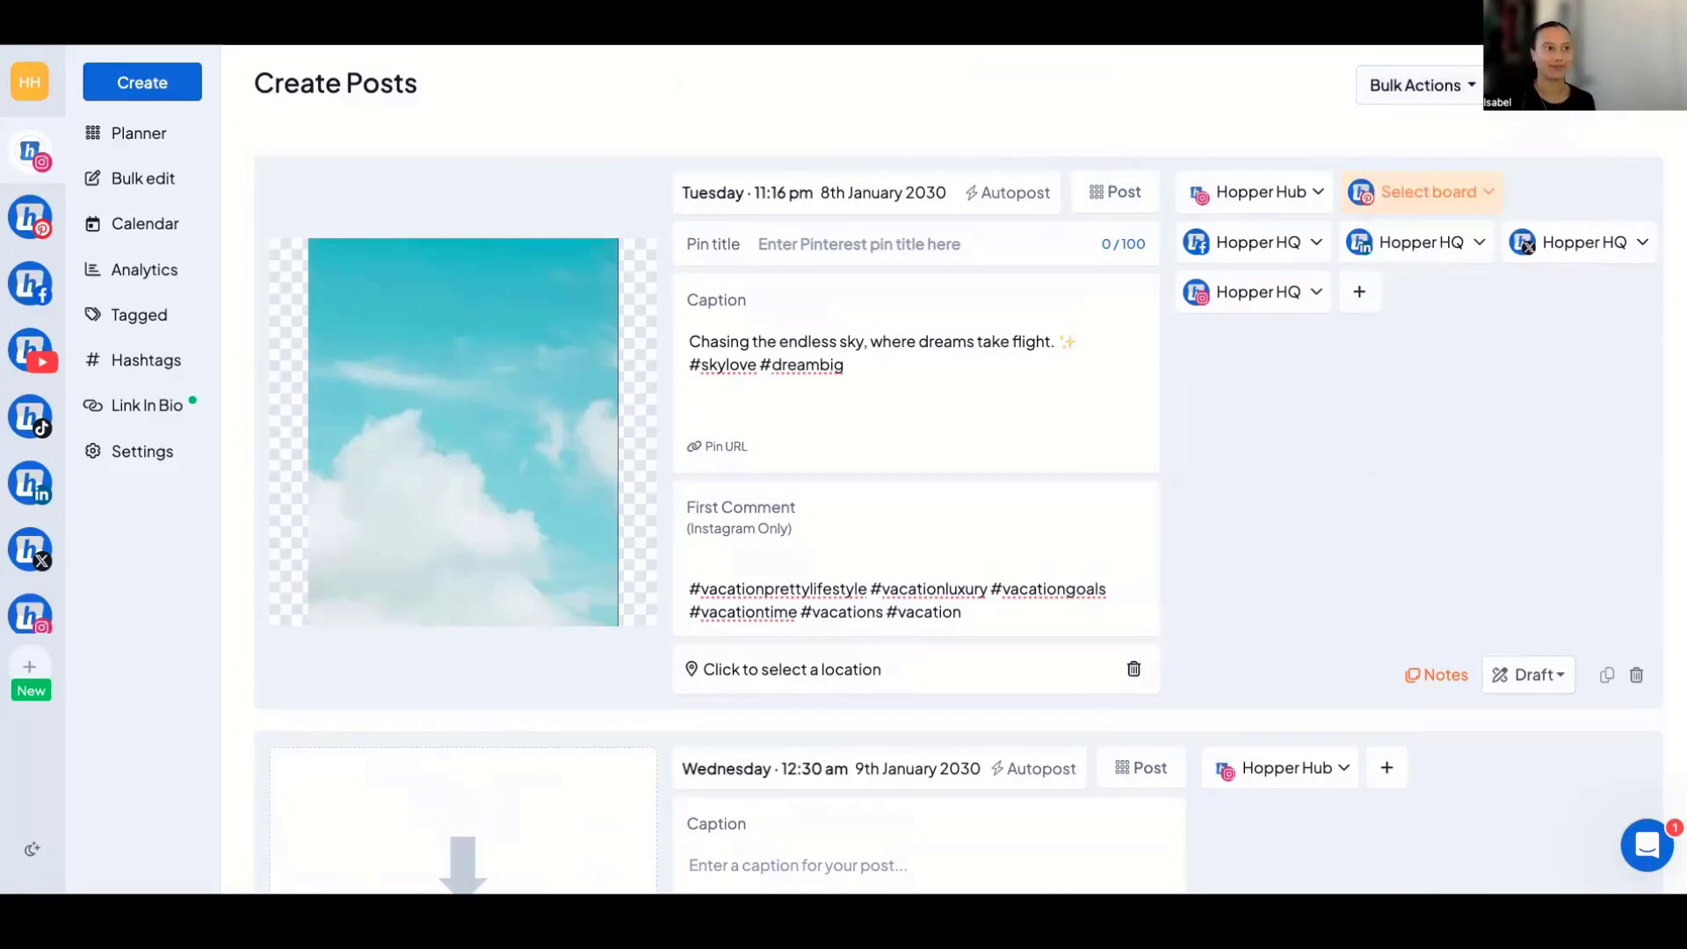
# Cancel creating the posts and discard the changes without saving.
pyautogui.click(1574, 161)
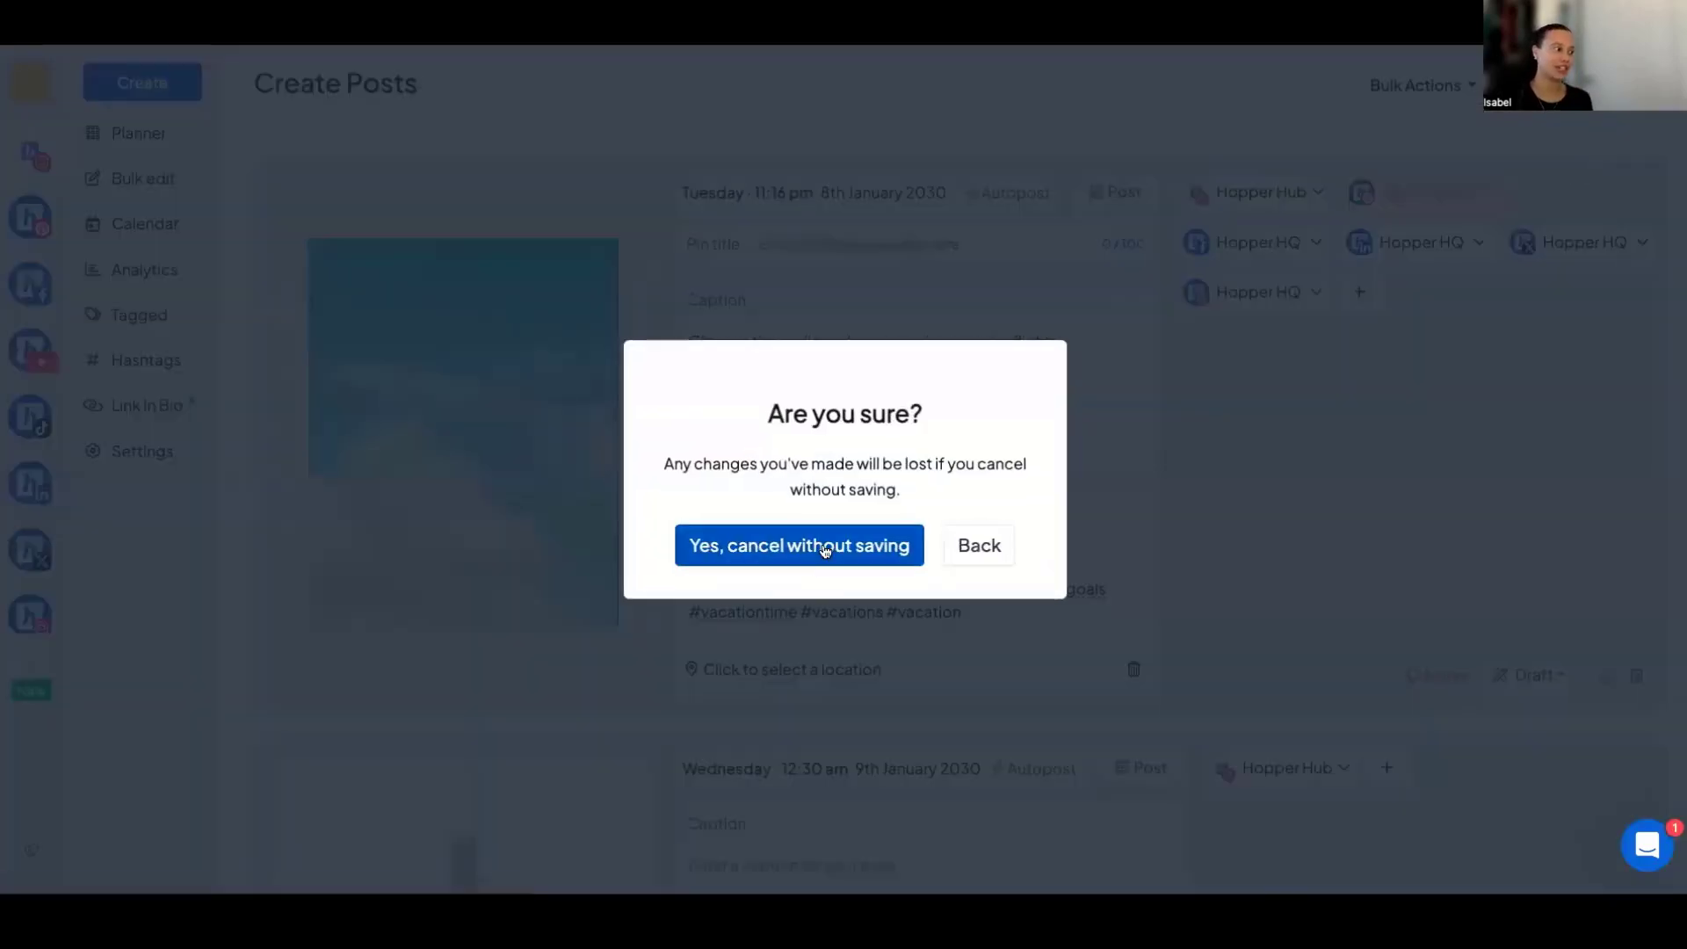
pyautogui.click(827, 548)
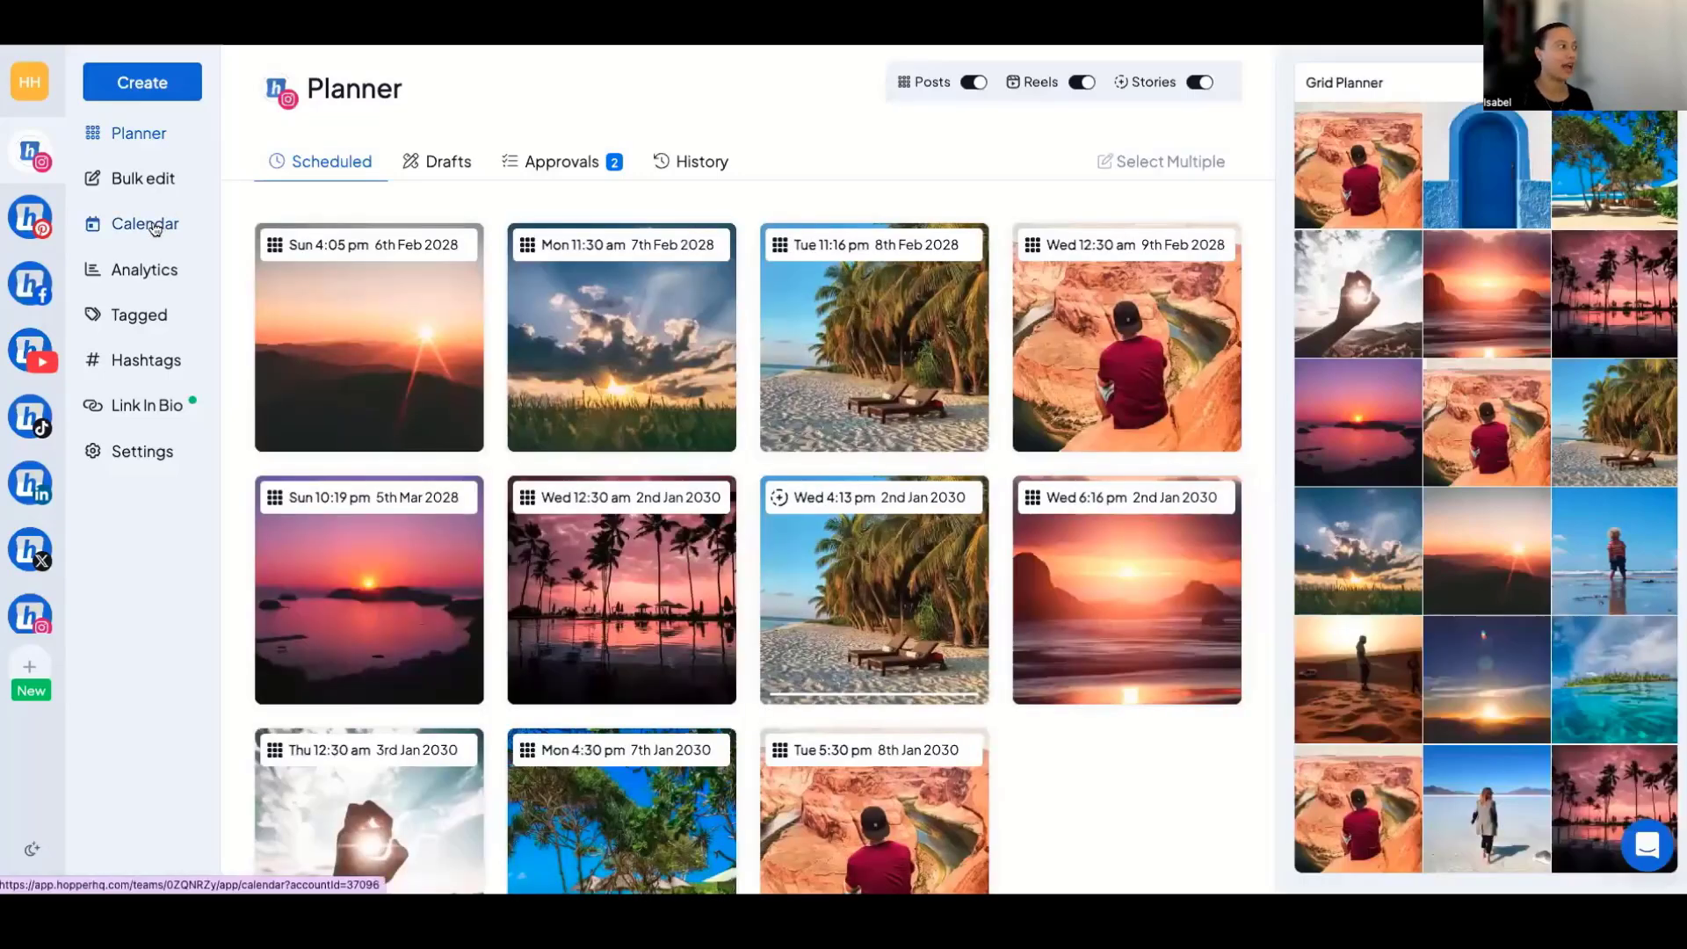
# Open the September 2024 calendar, briefly include the Hopper HQ Instagram account's posts, and return to Hopper Hub only.
pyautogui.click(155, 228)
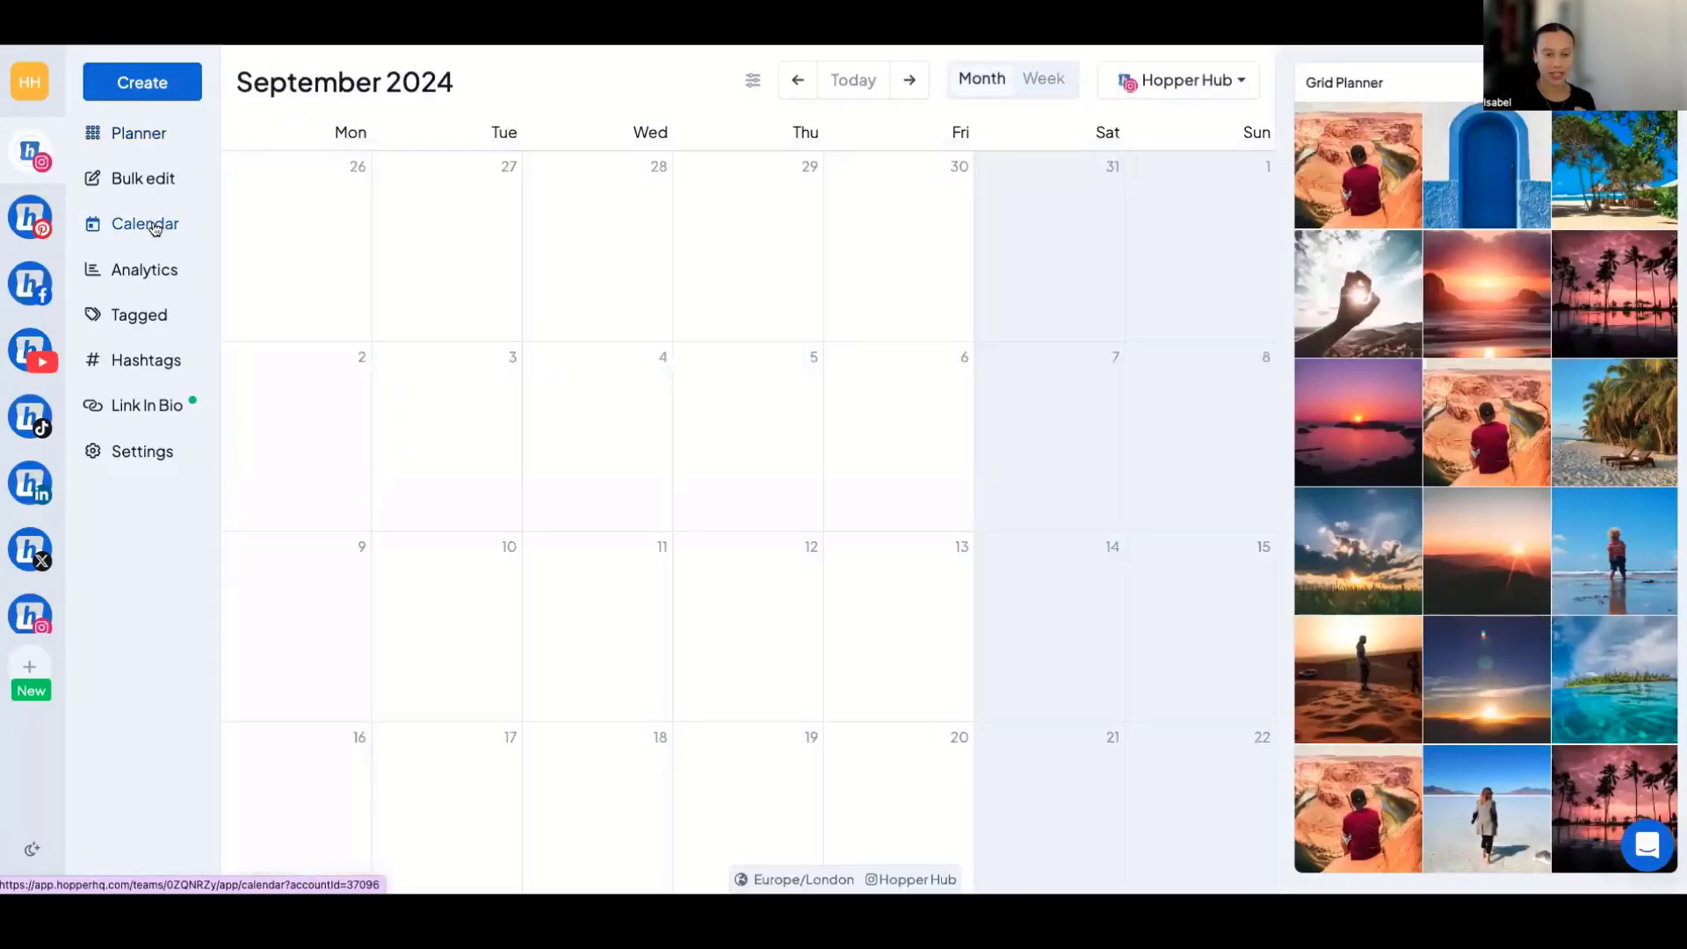
pyautogui.scroll(-5, 729, 355)
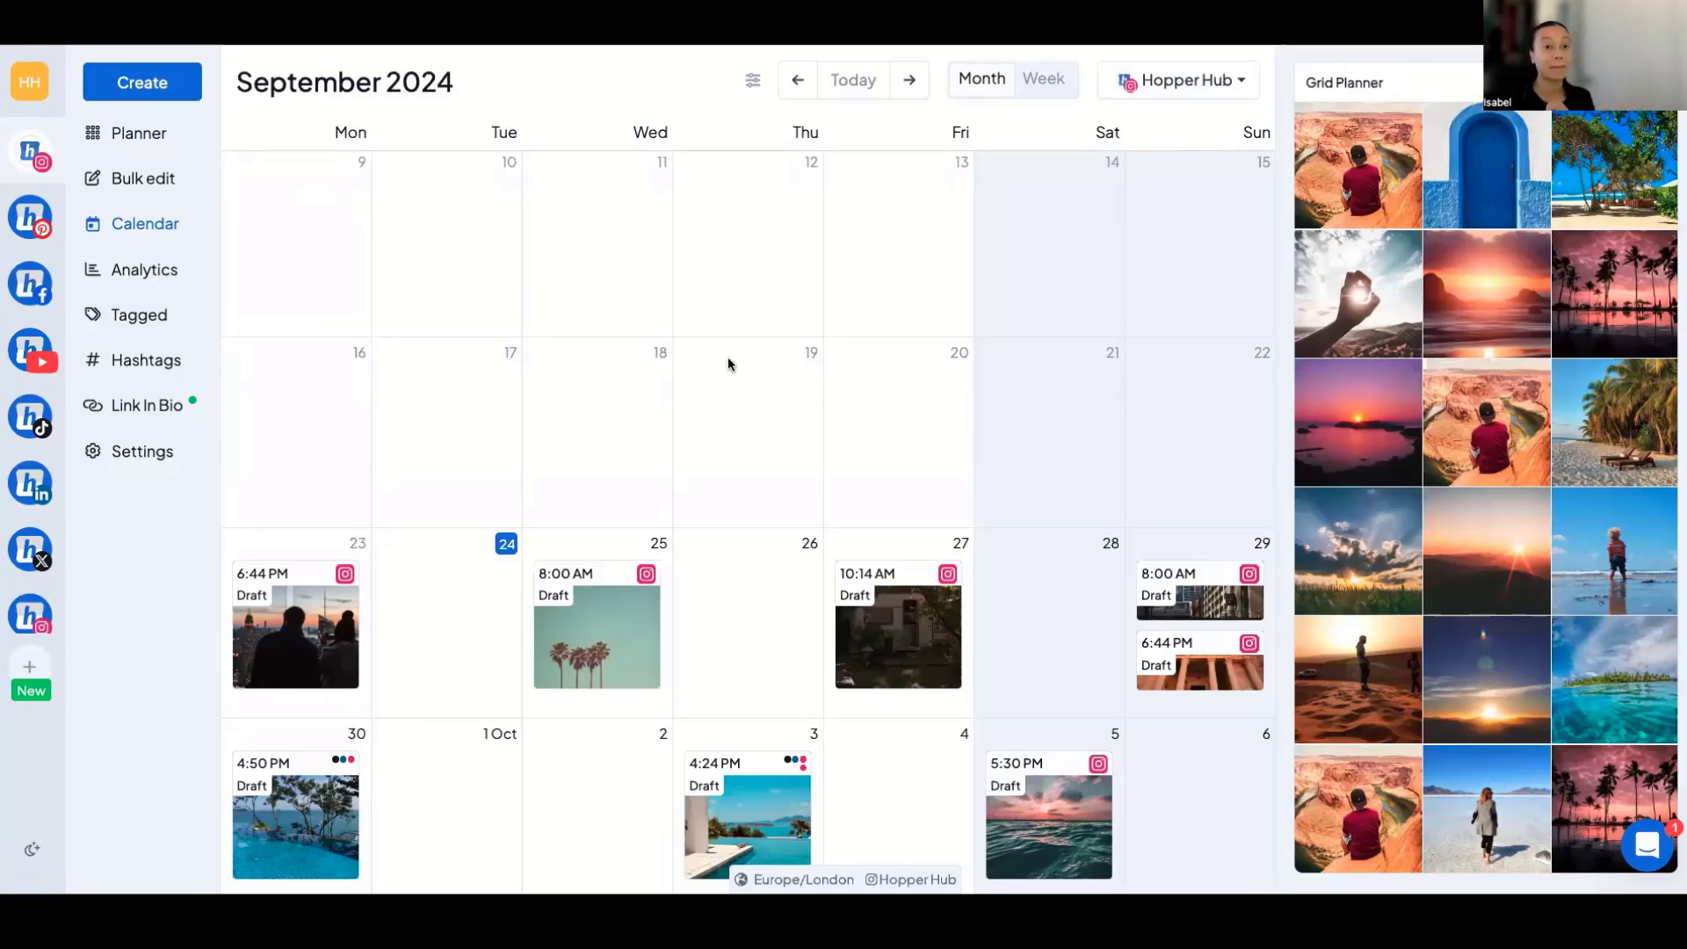
pyautogui.click(1141, 88)
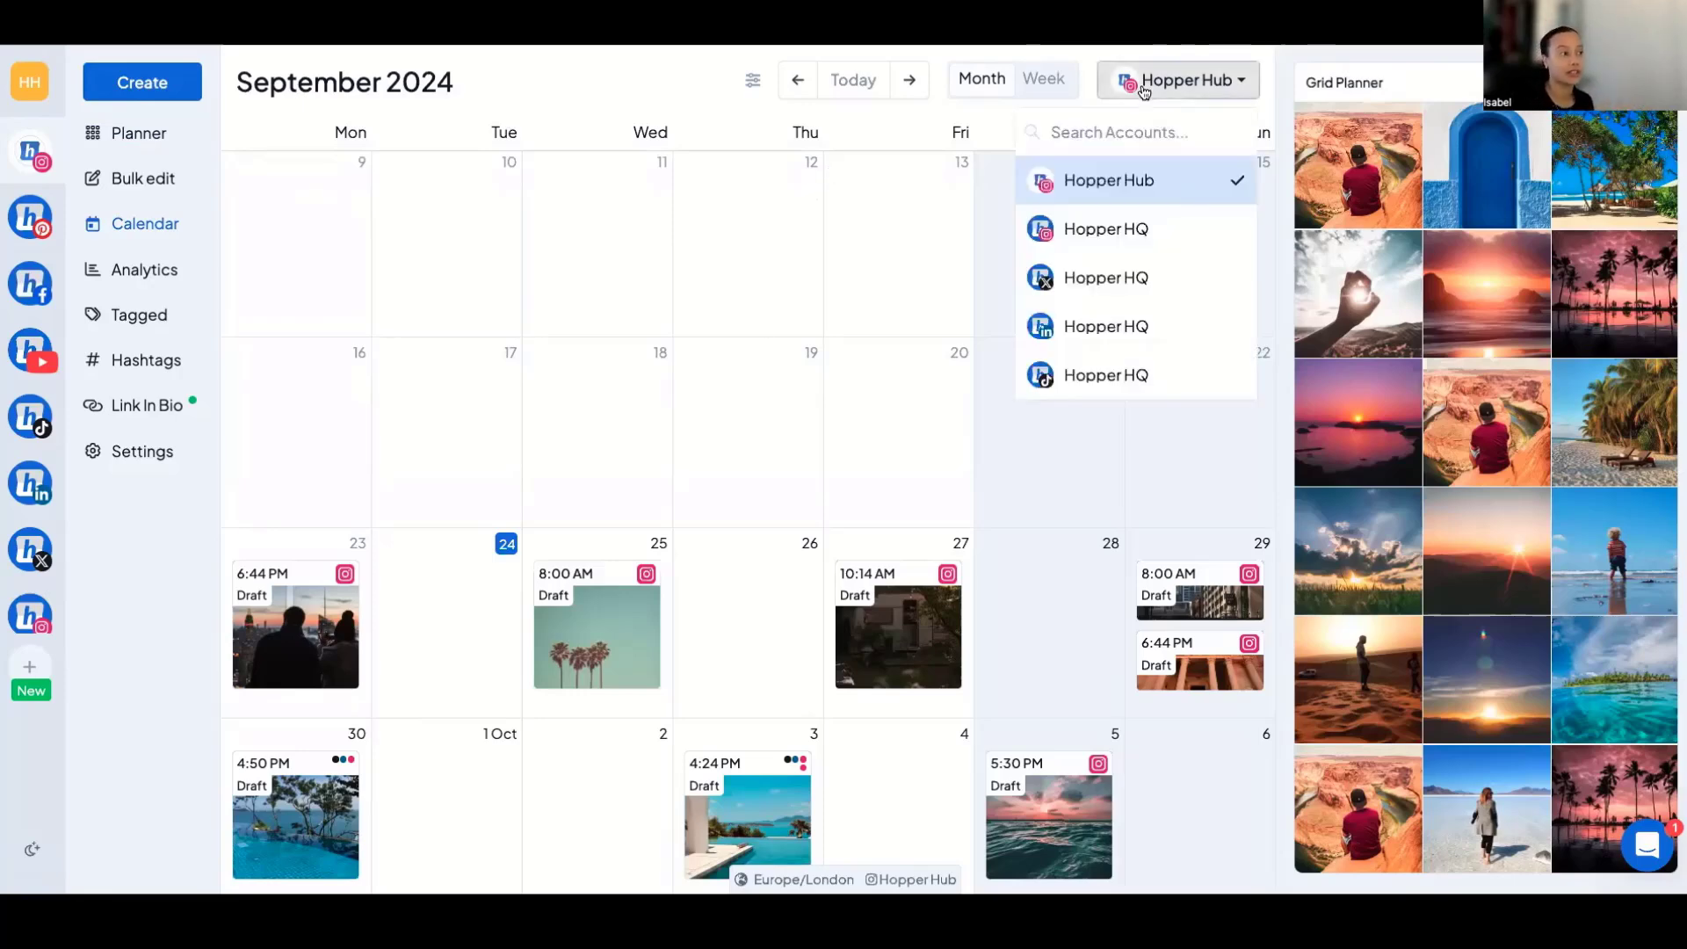
pyautogui.click(1131, 227)
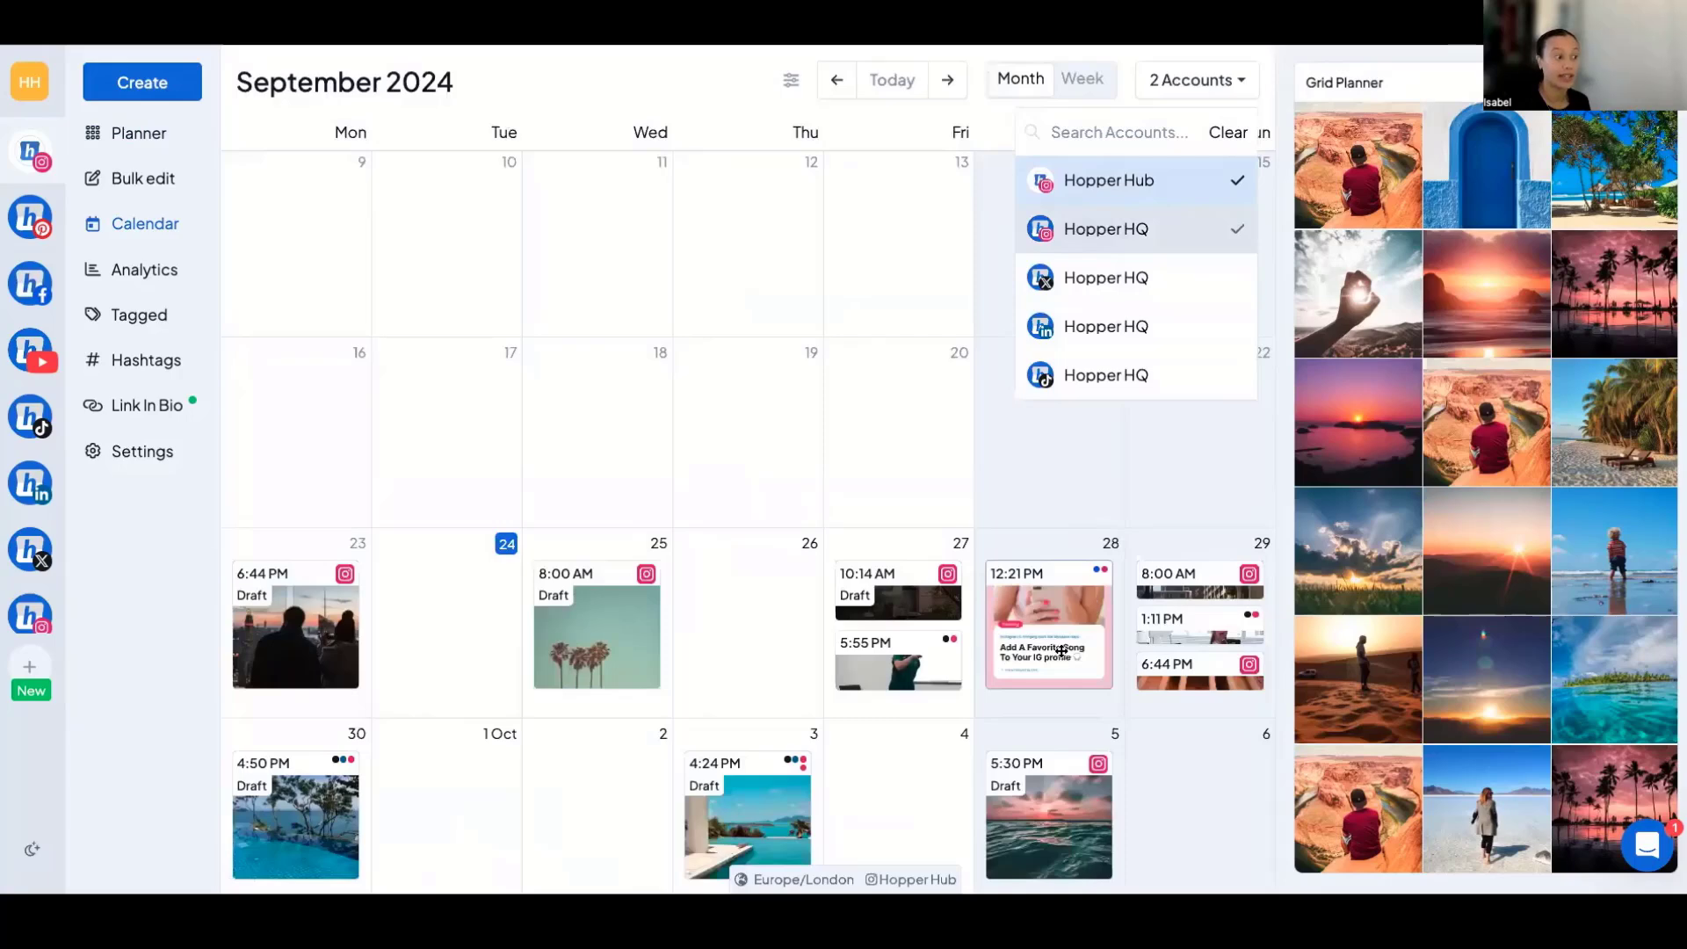
pyautogui.click(1112, 230)
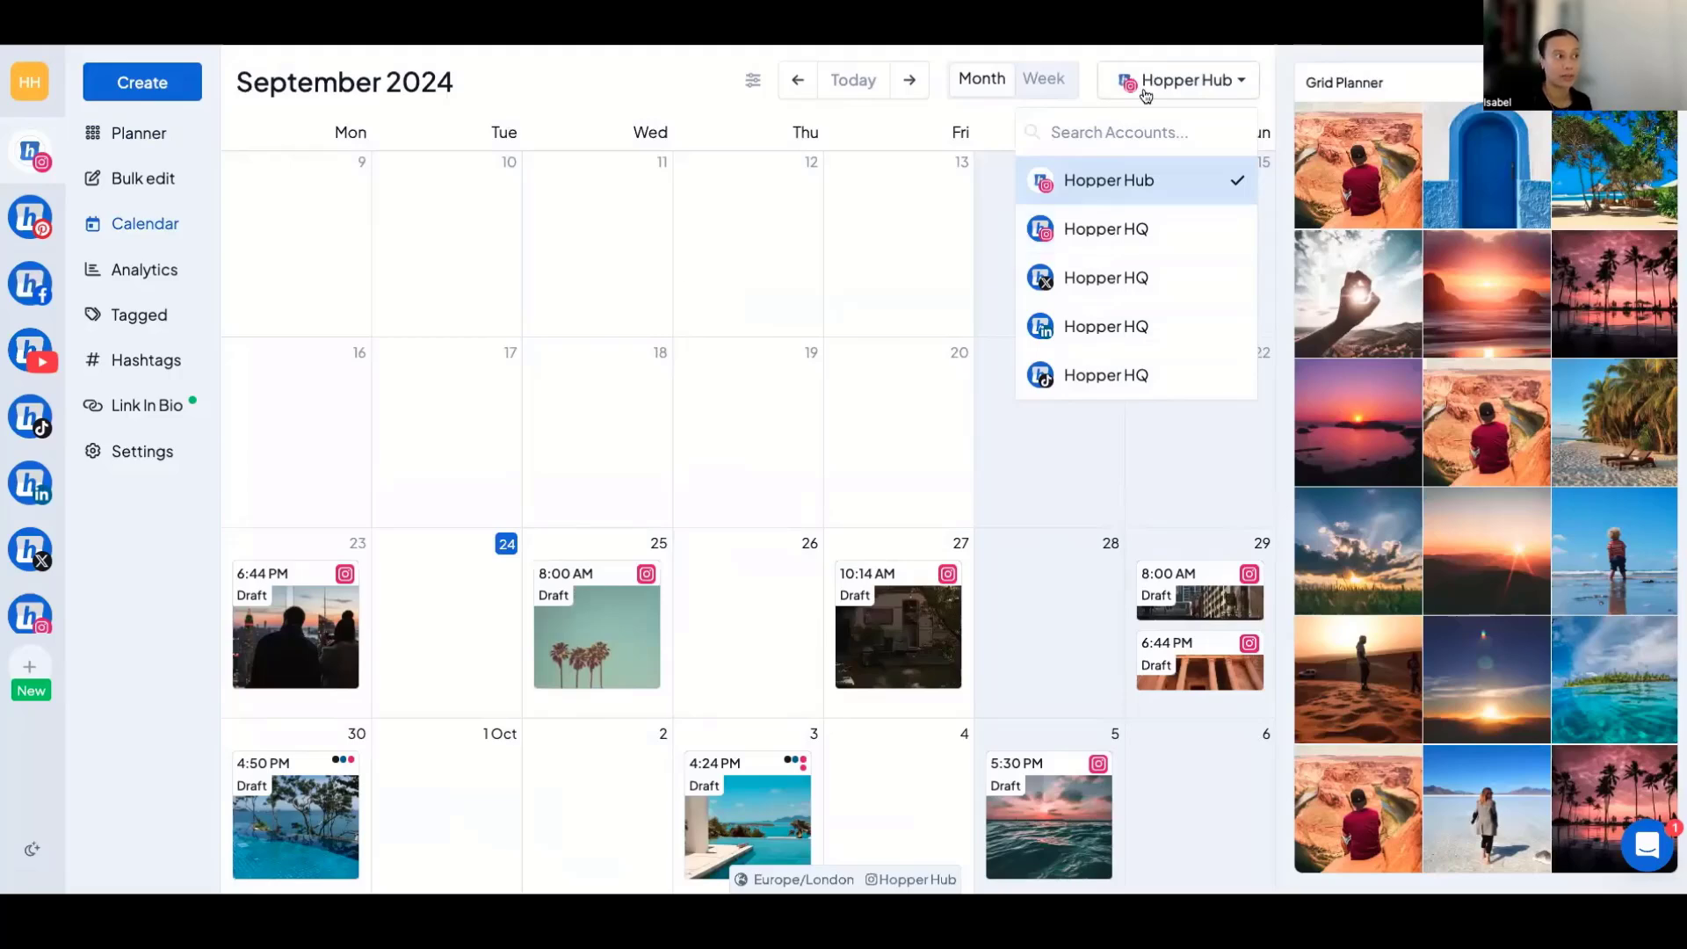
pyautogui.click(1153, 79)
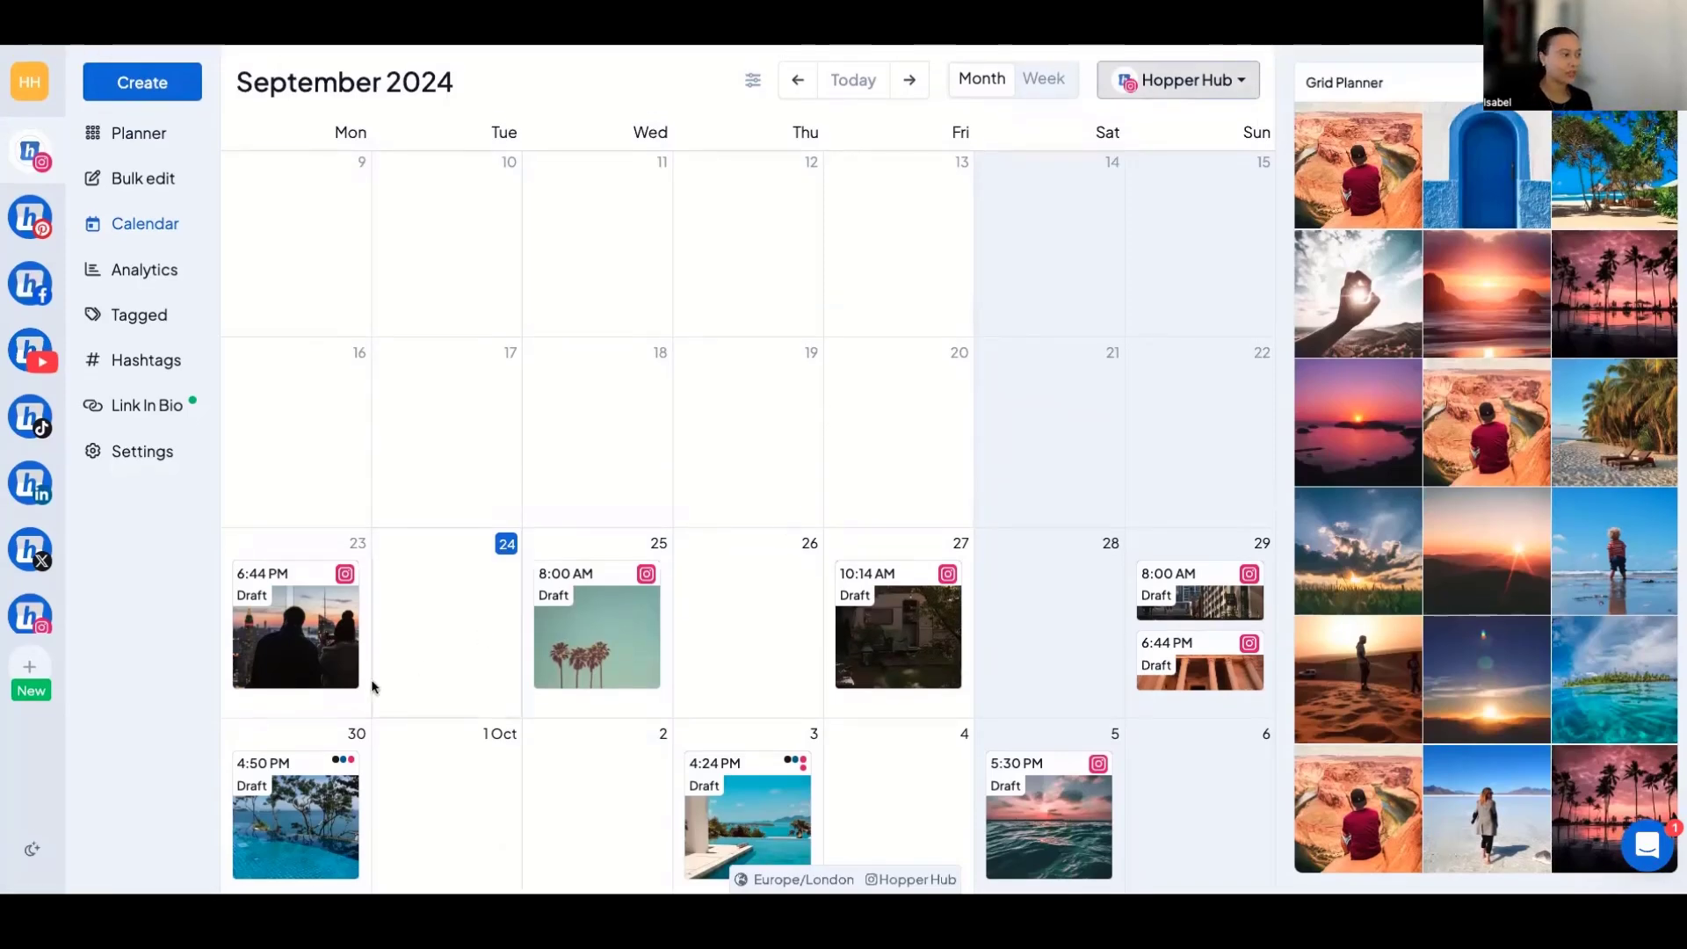
# Reschedule the 6:44 PM draft from 23 to 24 September in the calendar, and view its post details without editing them.
pyautogui.moveTo(285, 694); pyautogui.dragTo(441, 636)
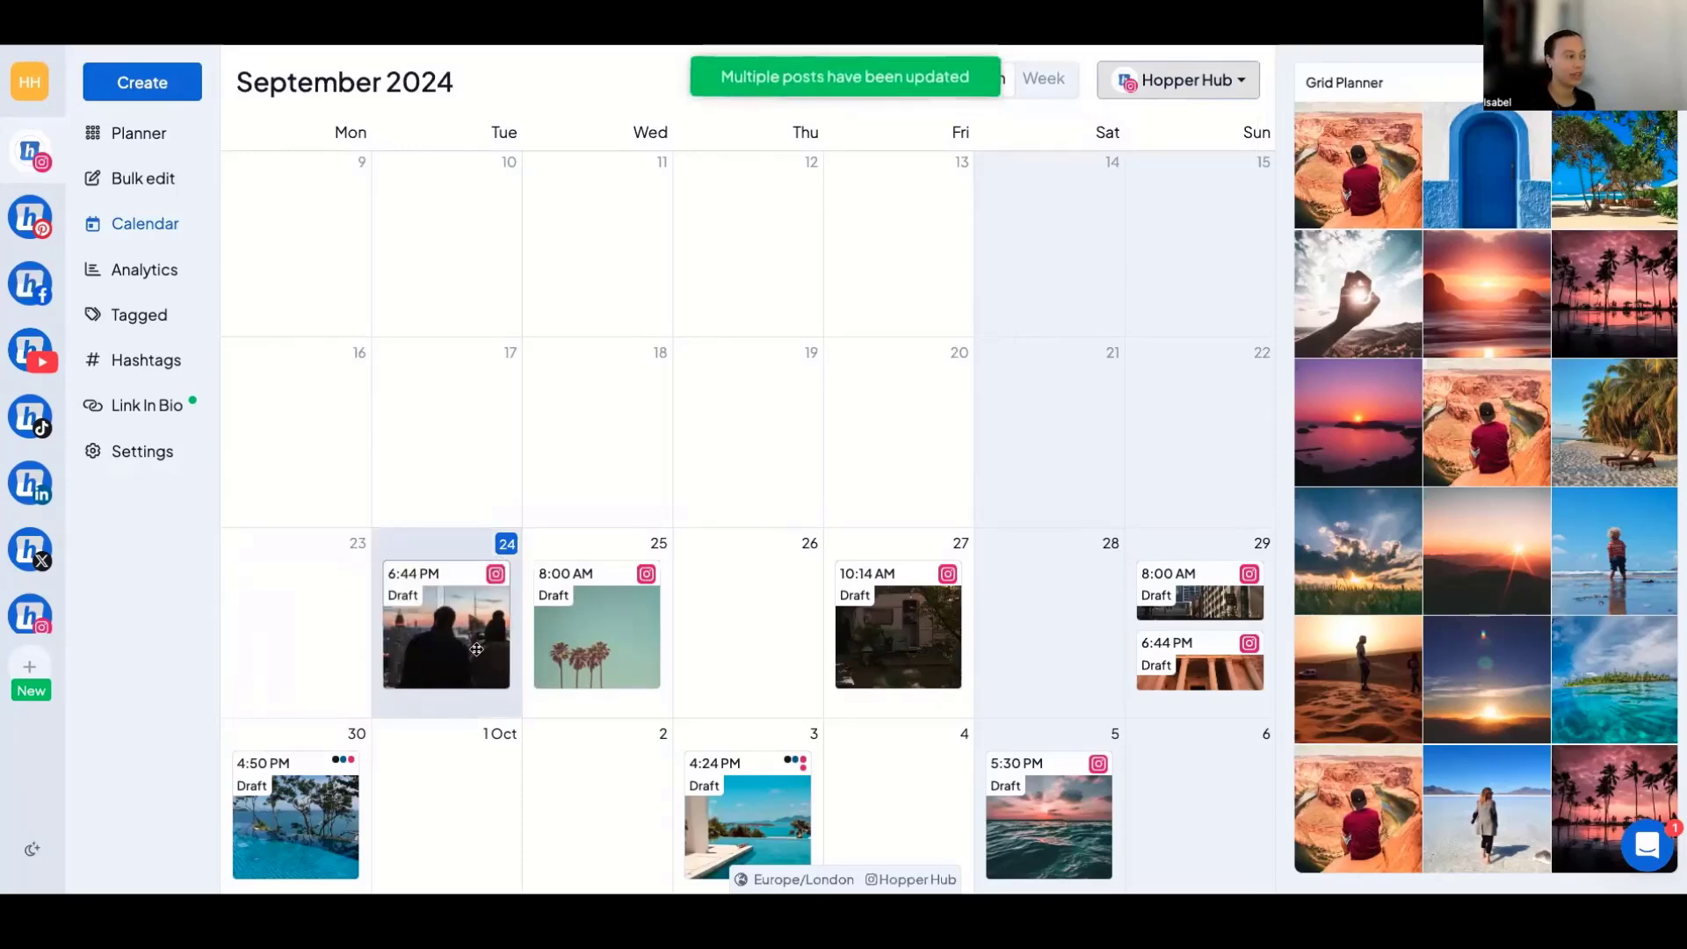
pyautogui.click(461, 646)
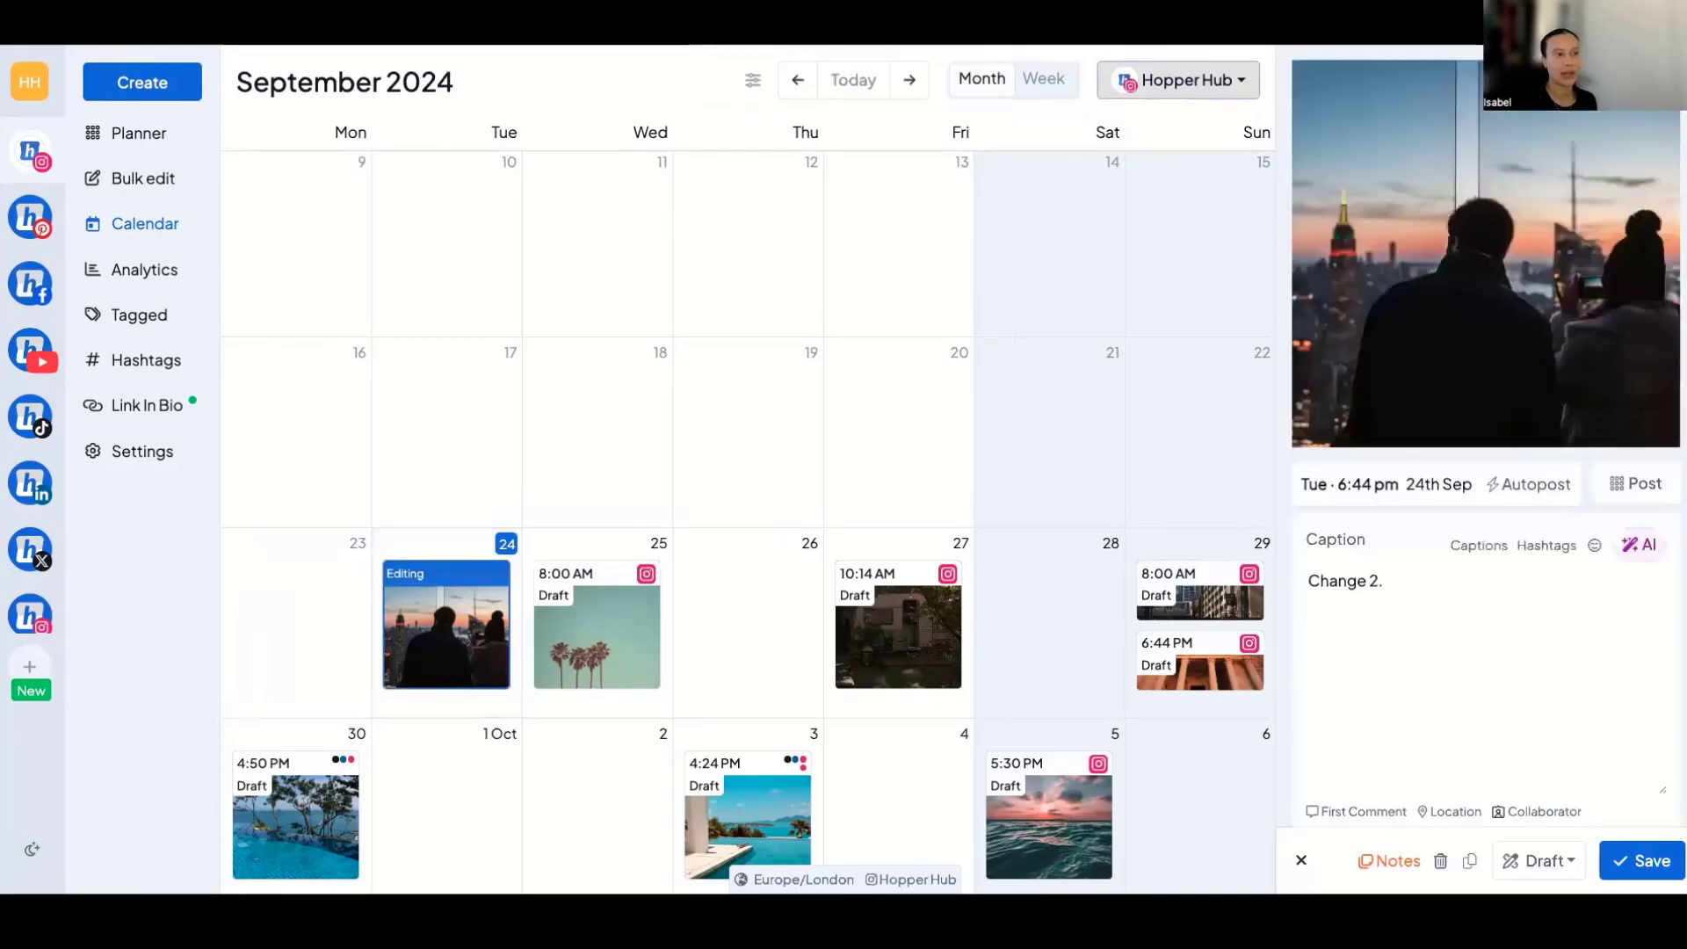
pyautogui.scroll(-2, 1400, 802)
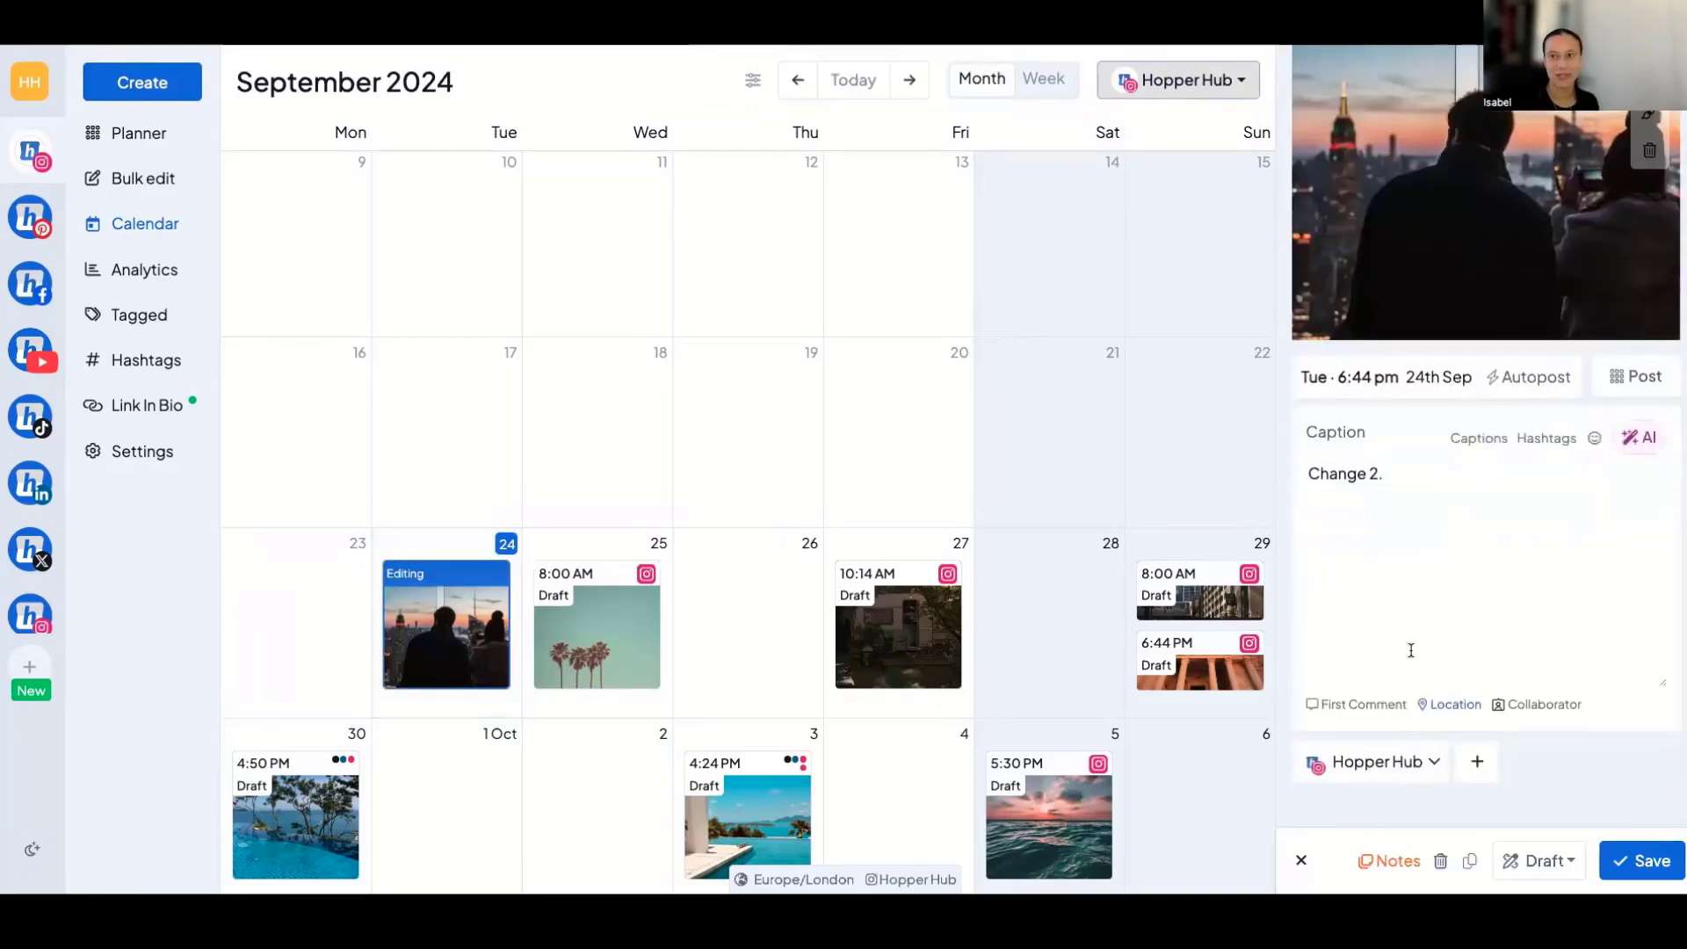
pyautogui.click(1304, 860)
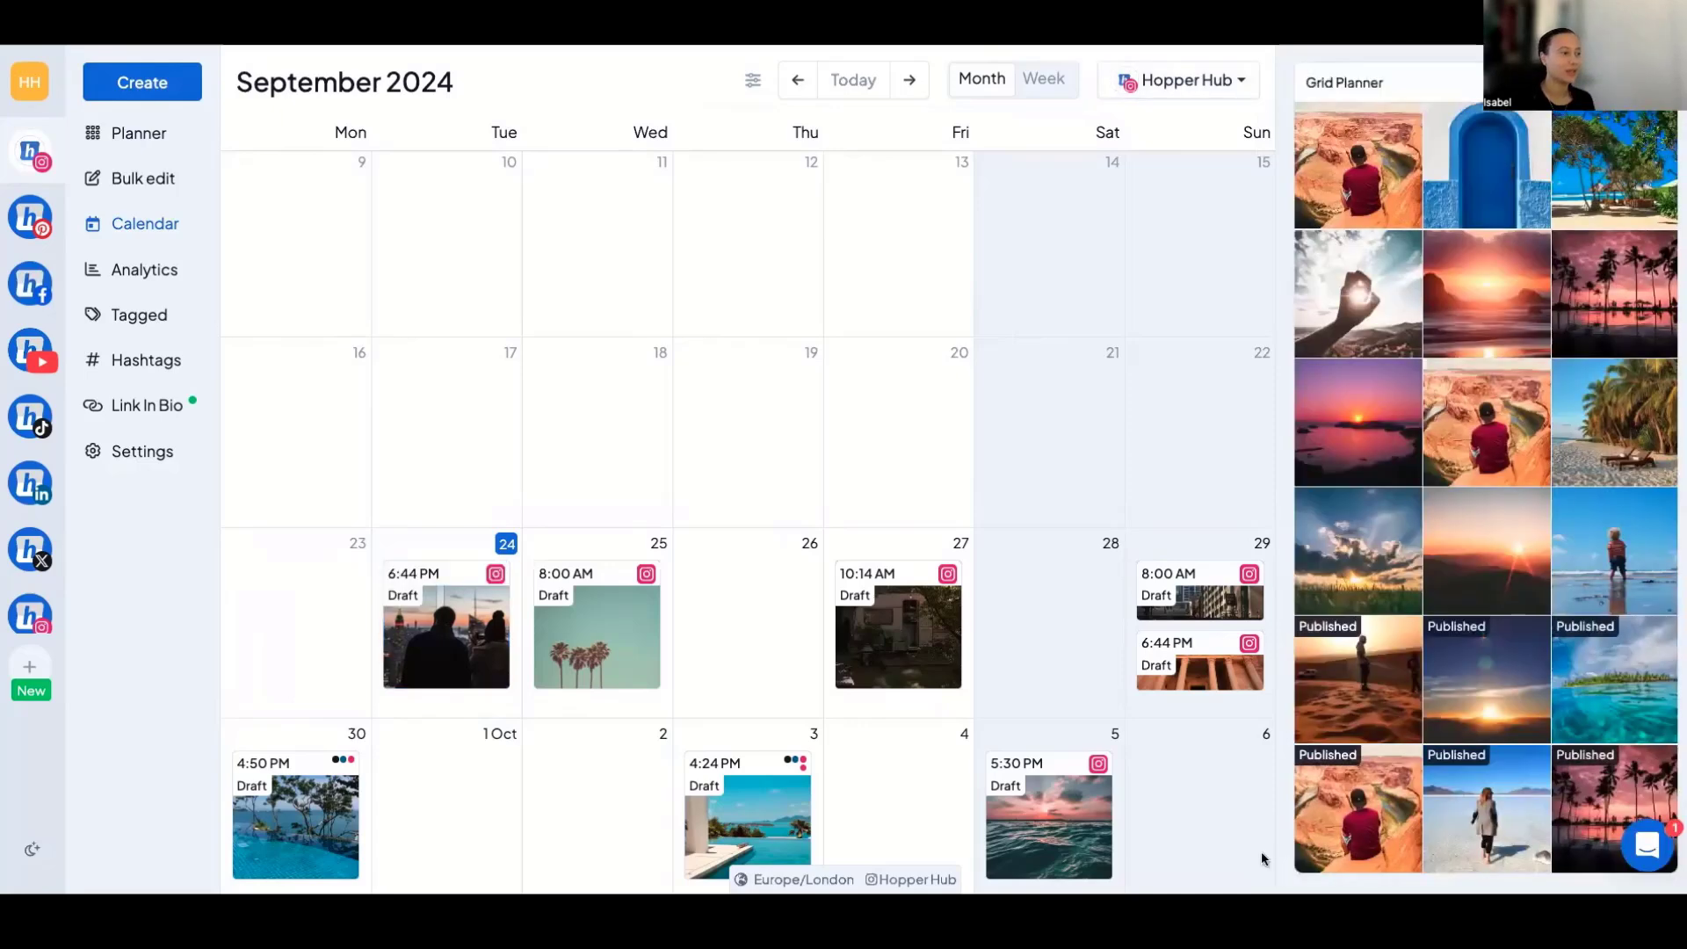
# View the new-post form for 26 September from the calendar and close it without creating a post.
pyautogui.click(743, 623)
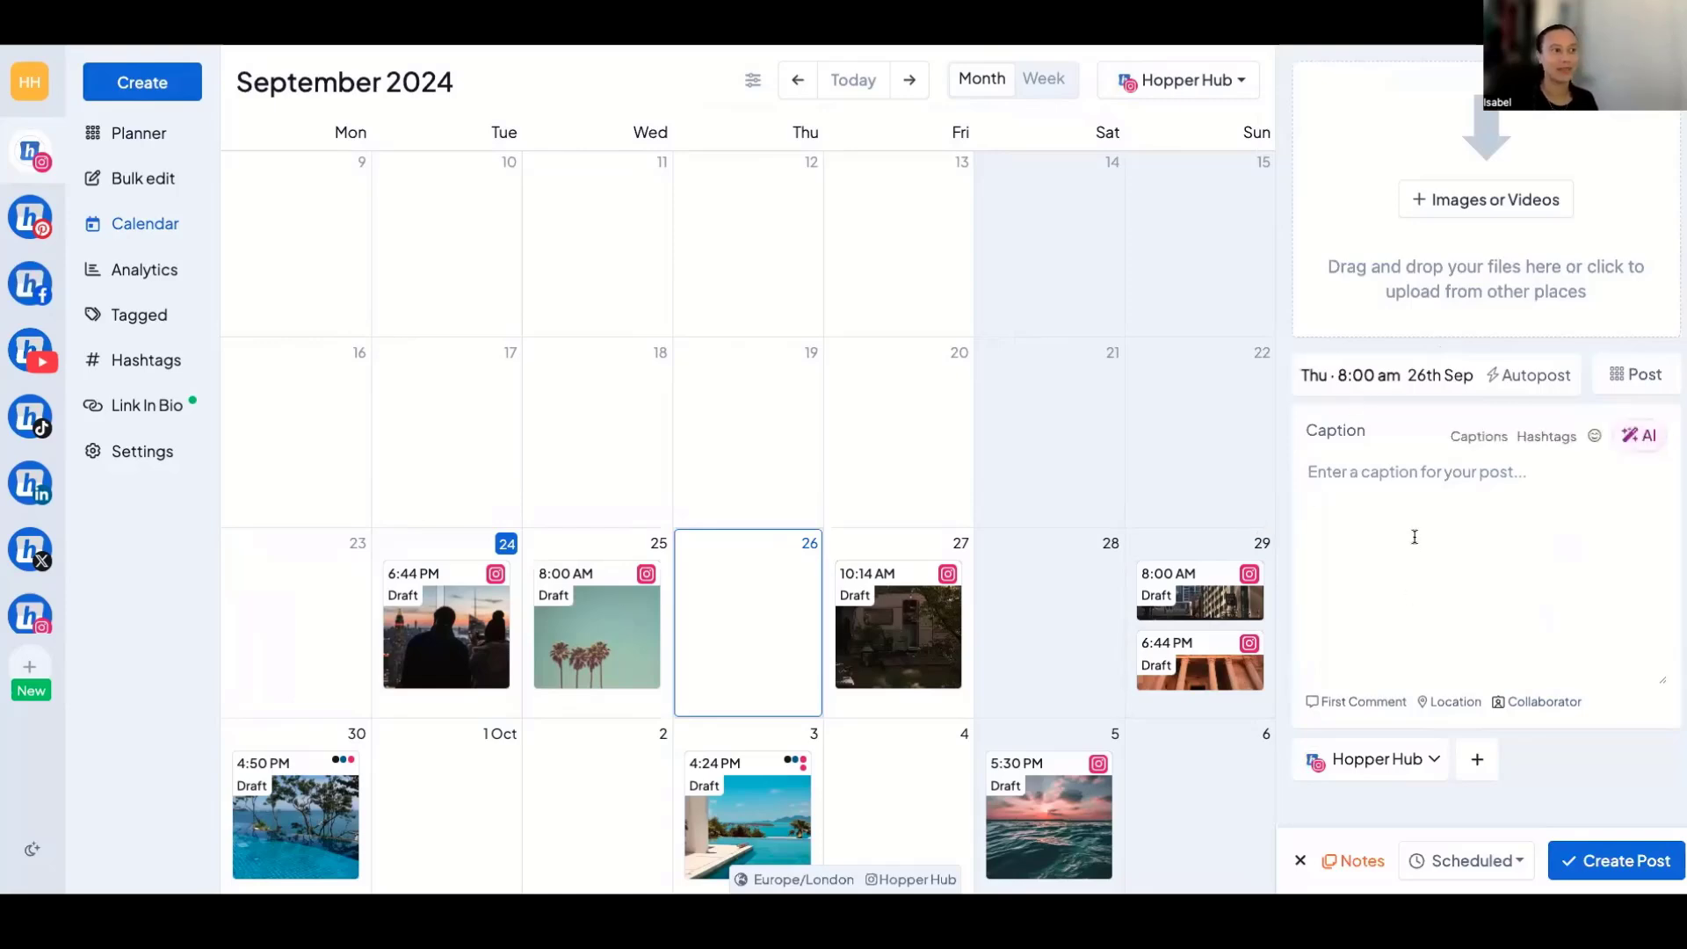
pyautogui.click(1301, 860)
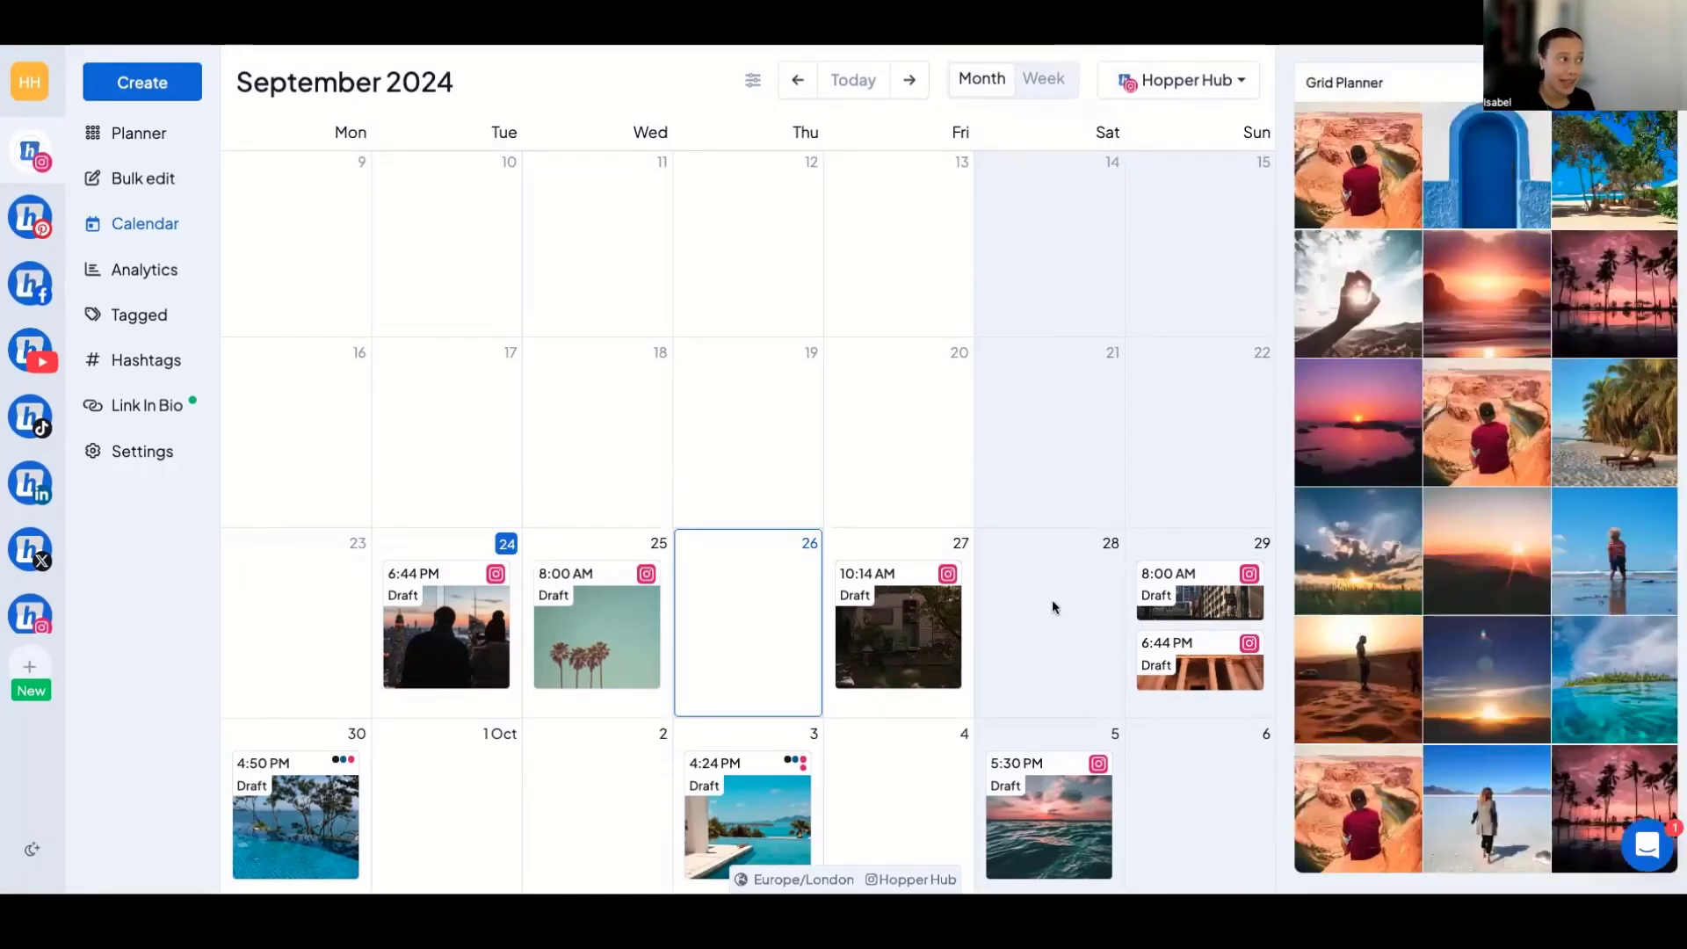
# View the calendar's post status and type filters without changing them, and look through the Grid Planner images.
pyautogui.click(754, 81)
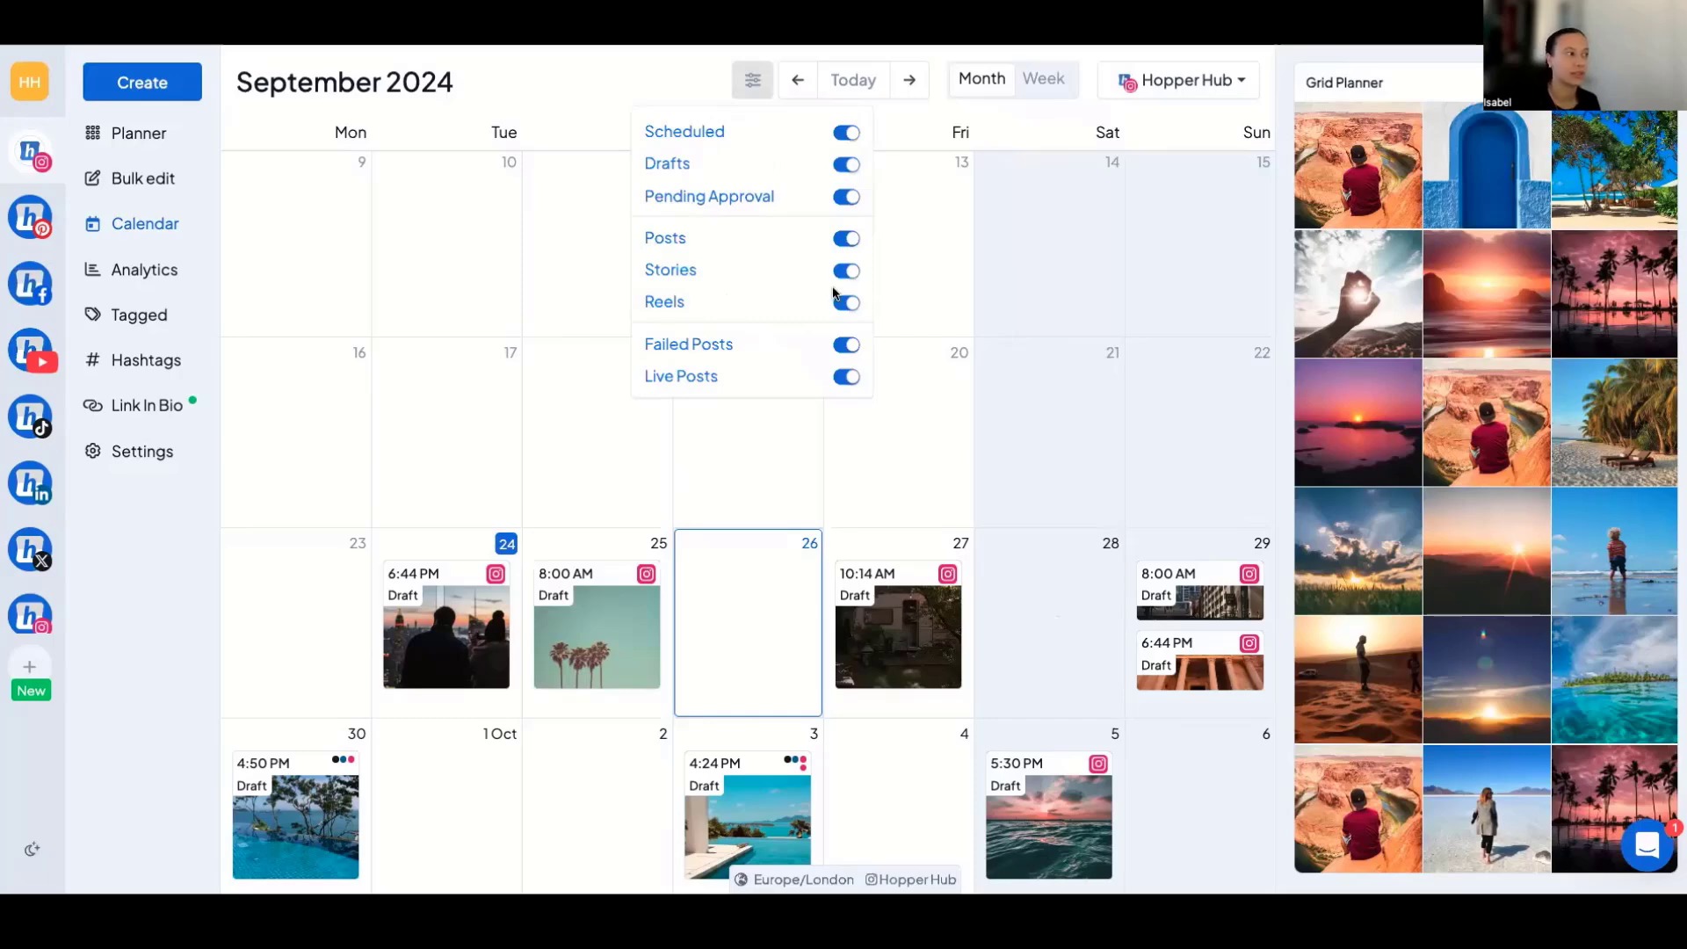
pyautogui.click(586, 99)
pyautogui.scroll(-3, 1362, 301)
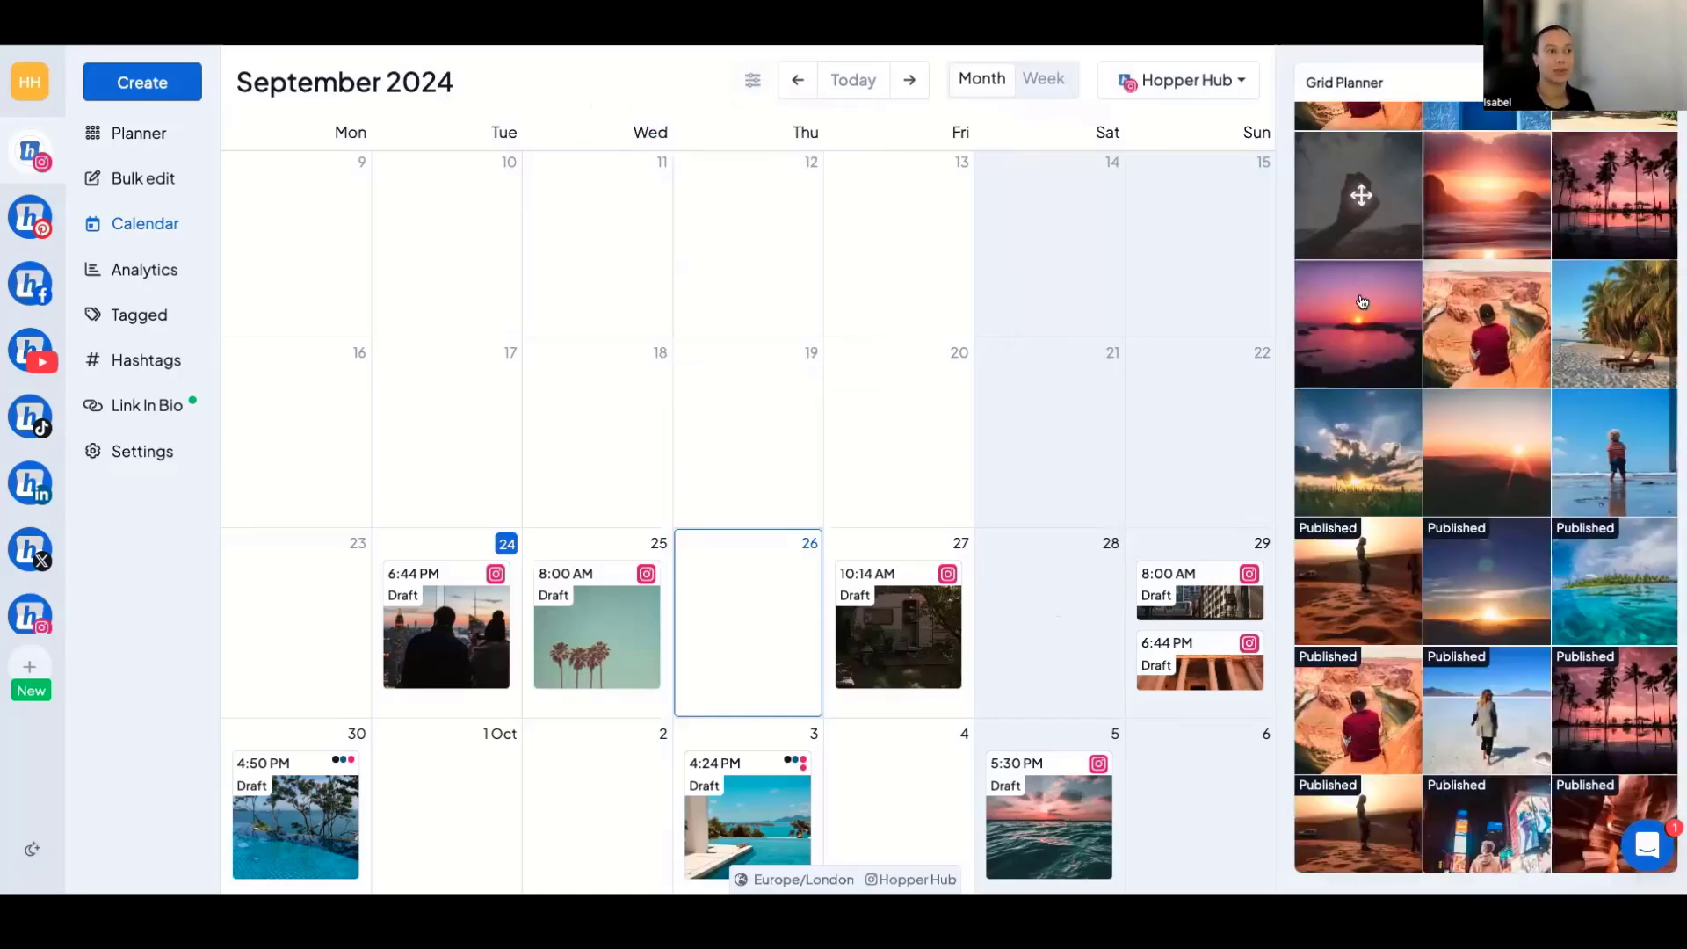
pyautogui.scroll(3, 1362, 301)
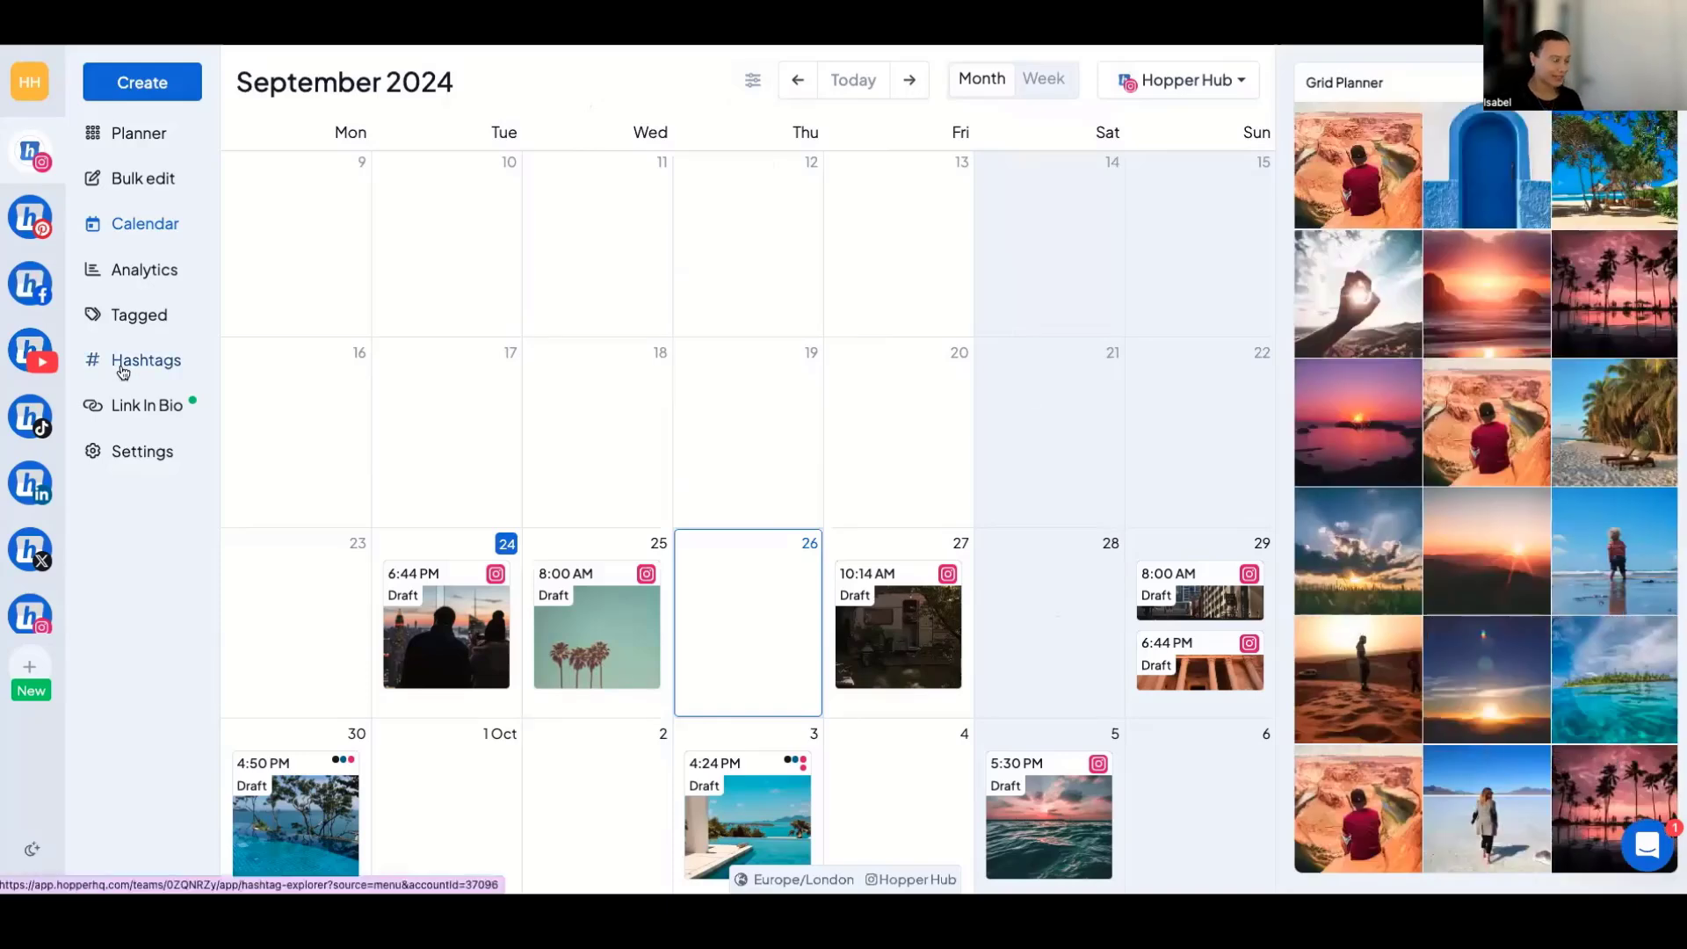
# View the post analytics of the Hopper HQ Instagram account and check the available sort orders, keeping Post Date (Newest).
pyautogui.moveTo(61, 492)
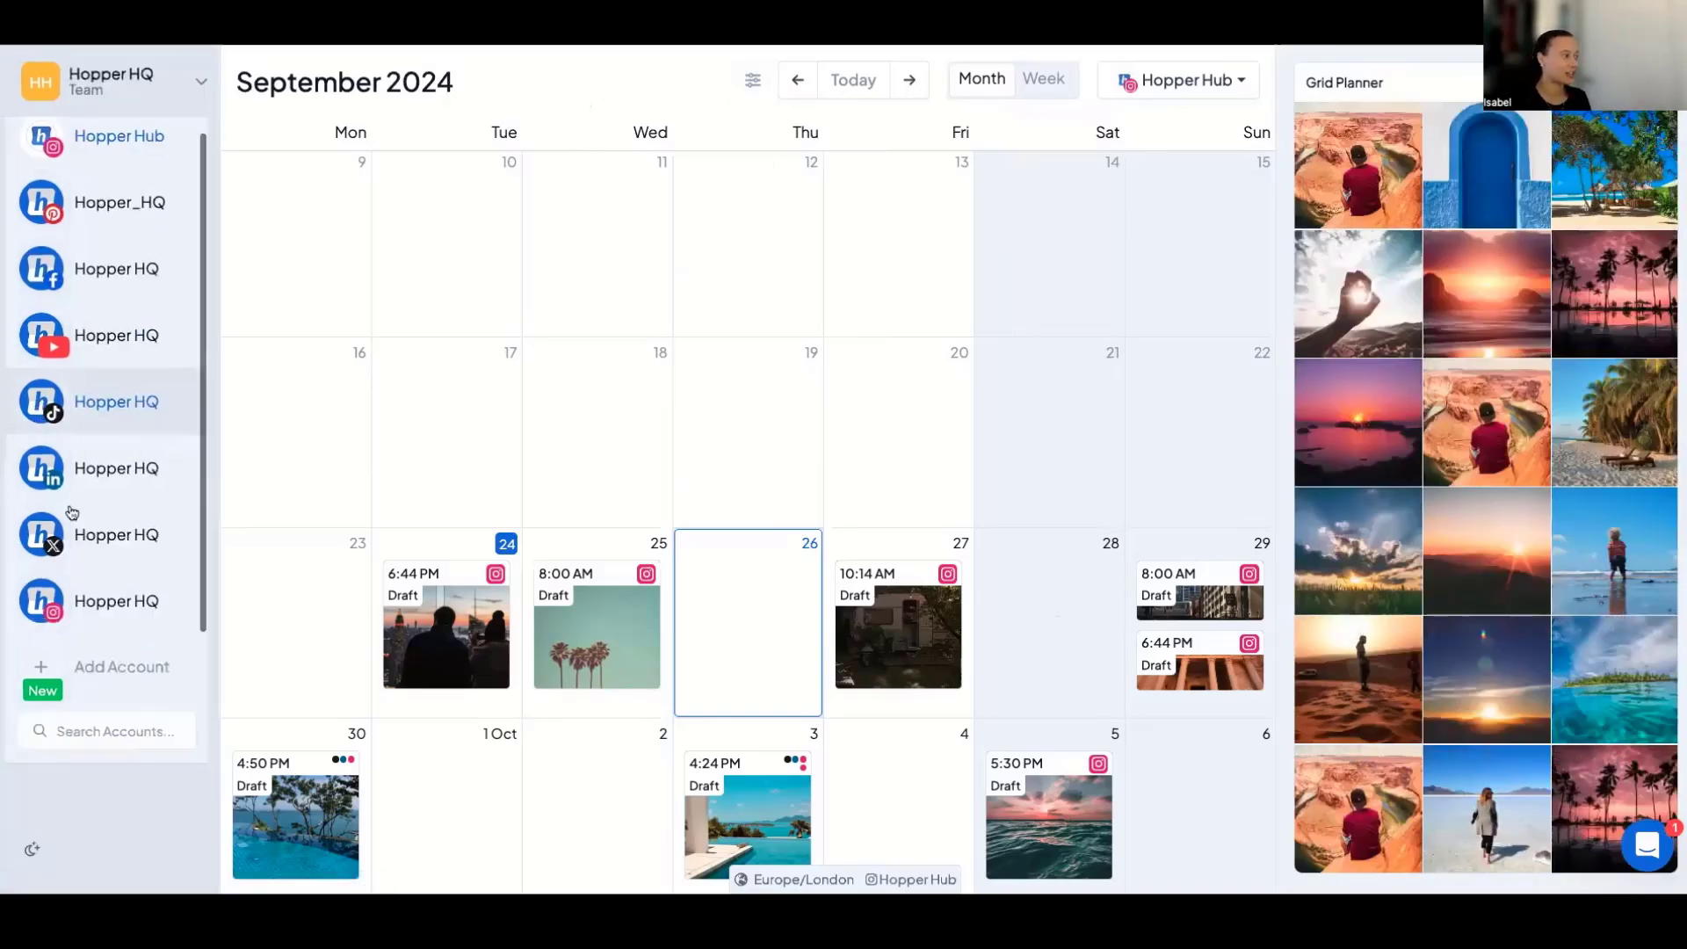
pyautogui.click(90, 590)
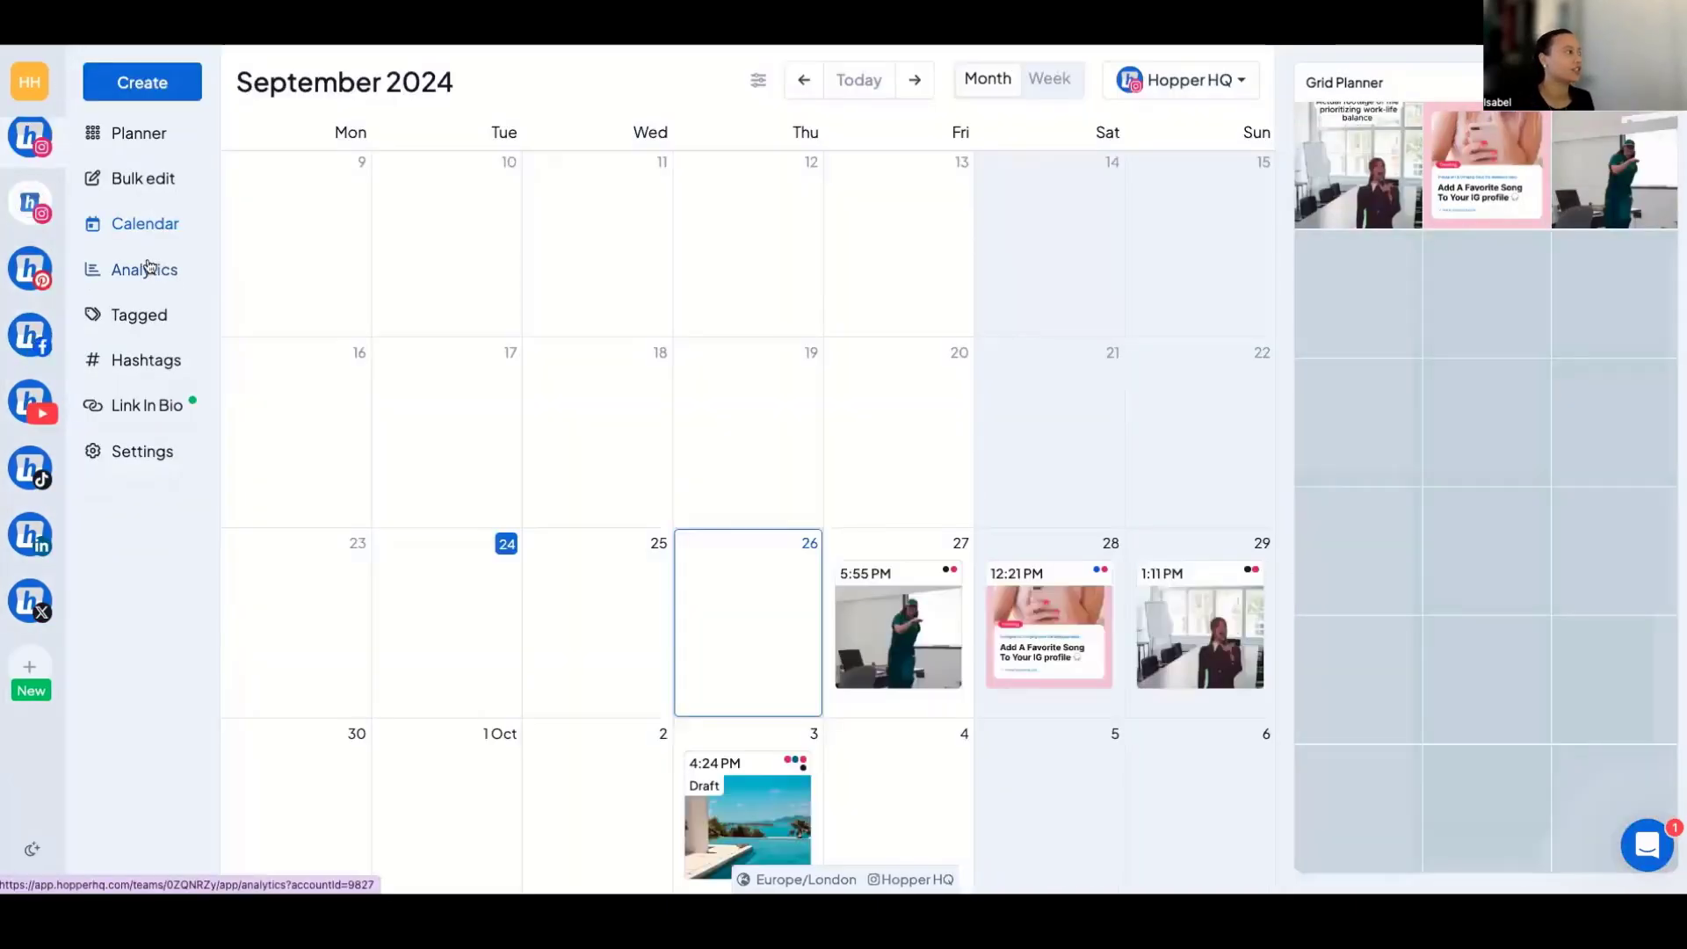
pyautogui.click(145, 269)
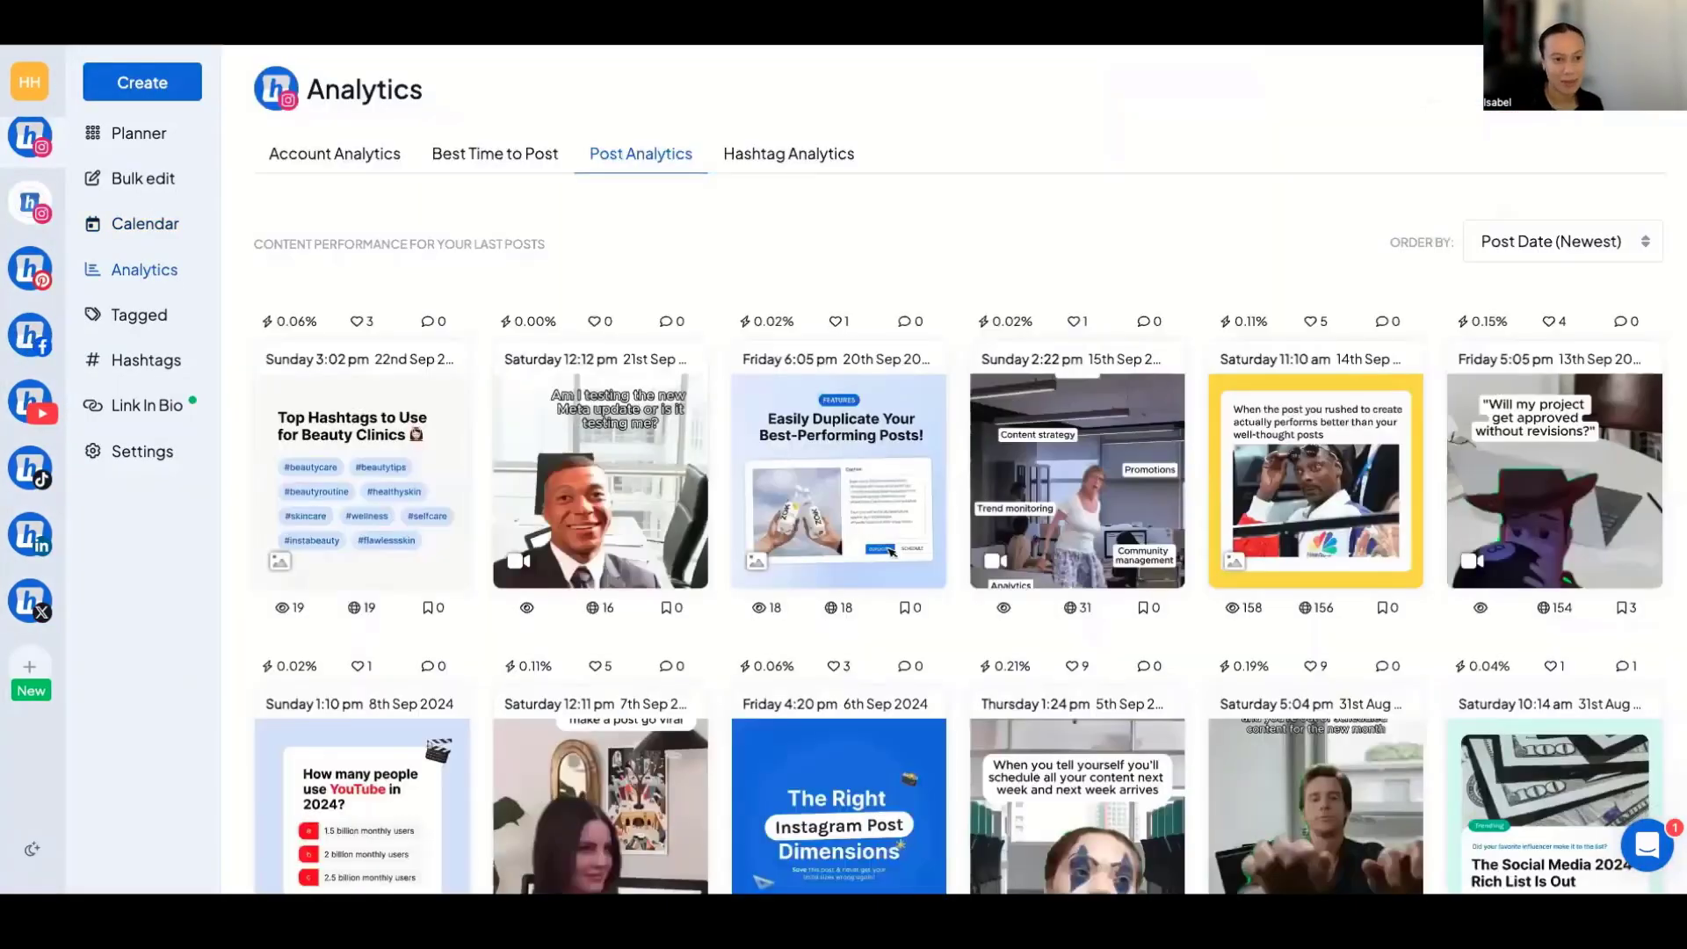
pyautogui.moveTo(1280, 318)
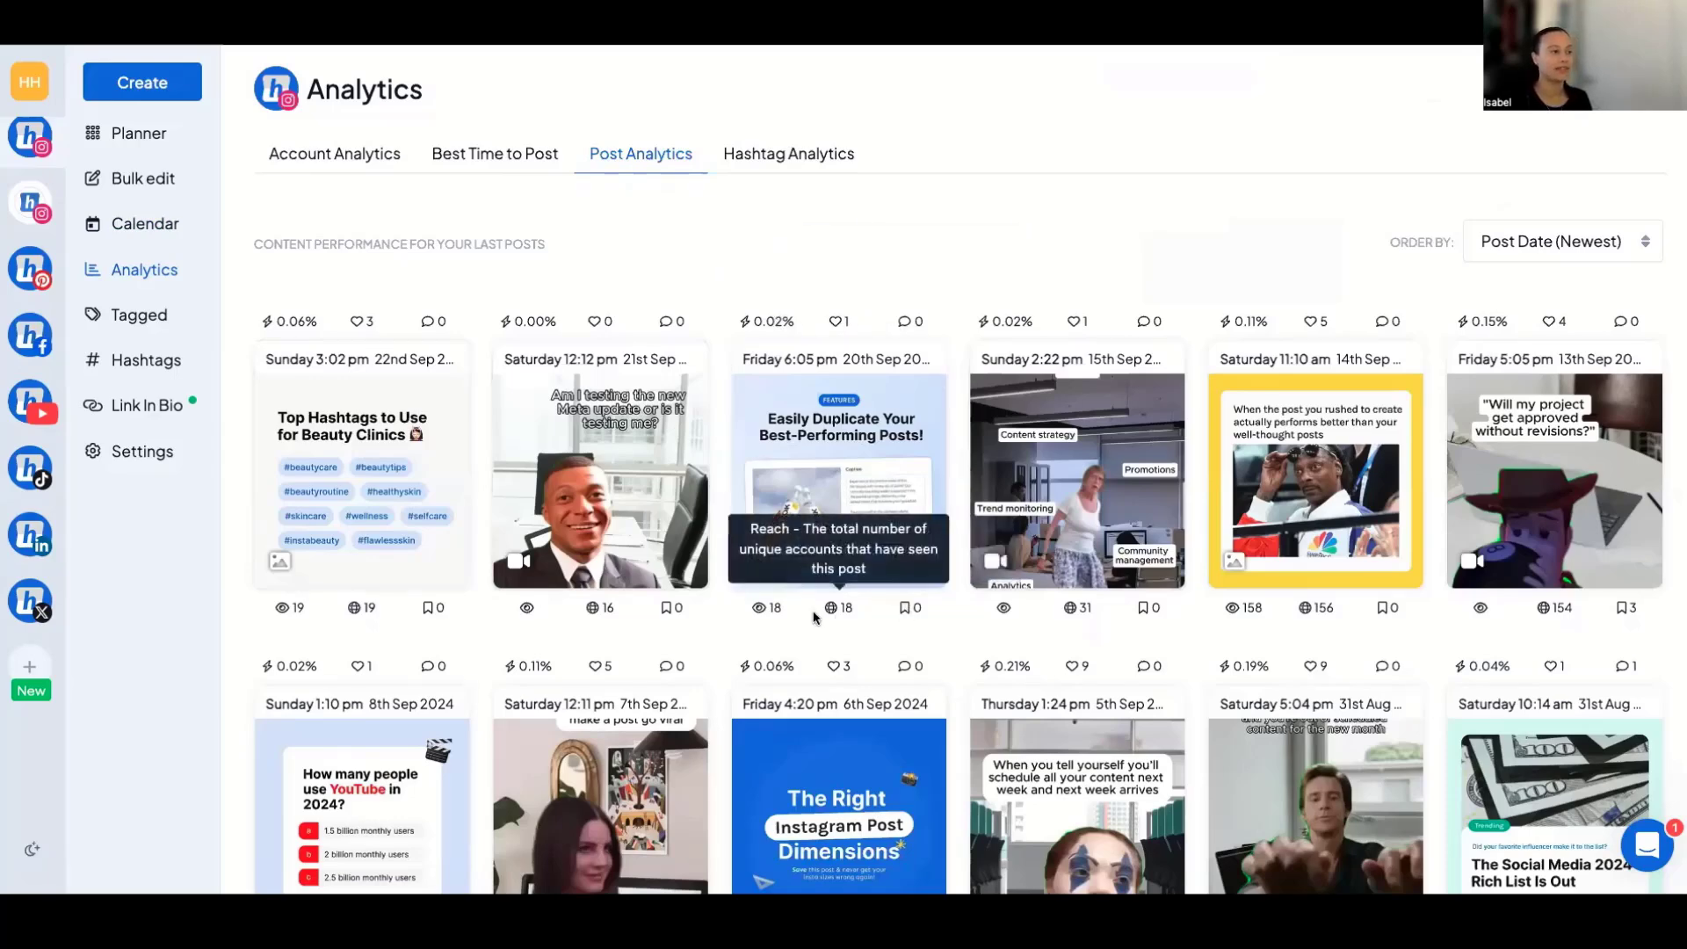
pyautogui.click(1545, 231)
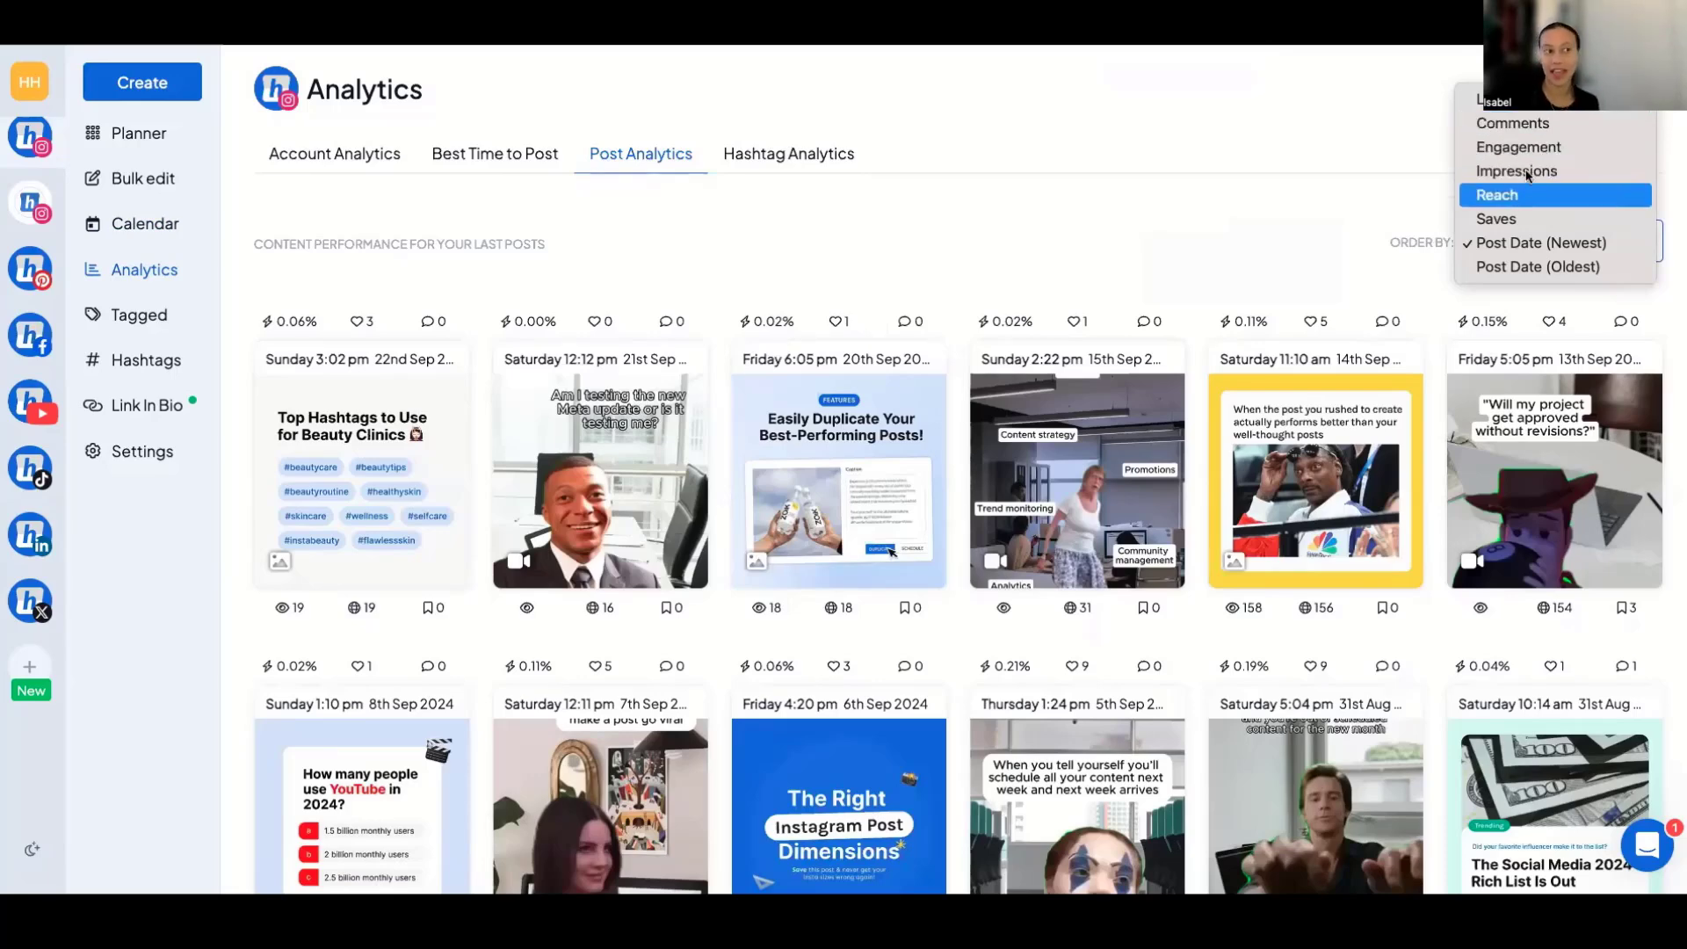
pyautogui.click(1292, 251)
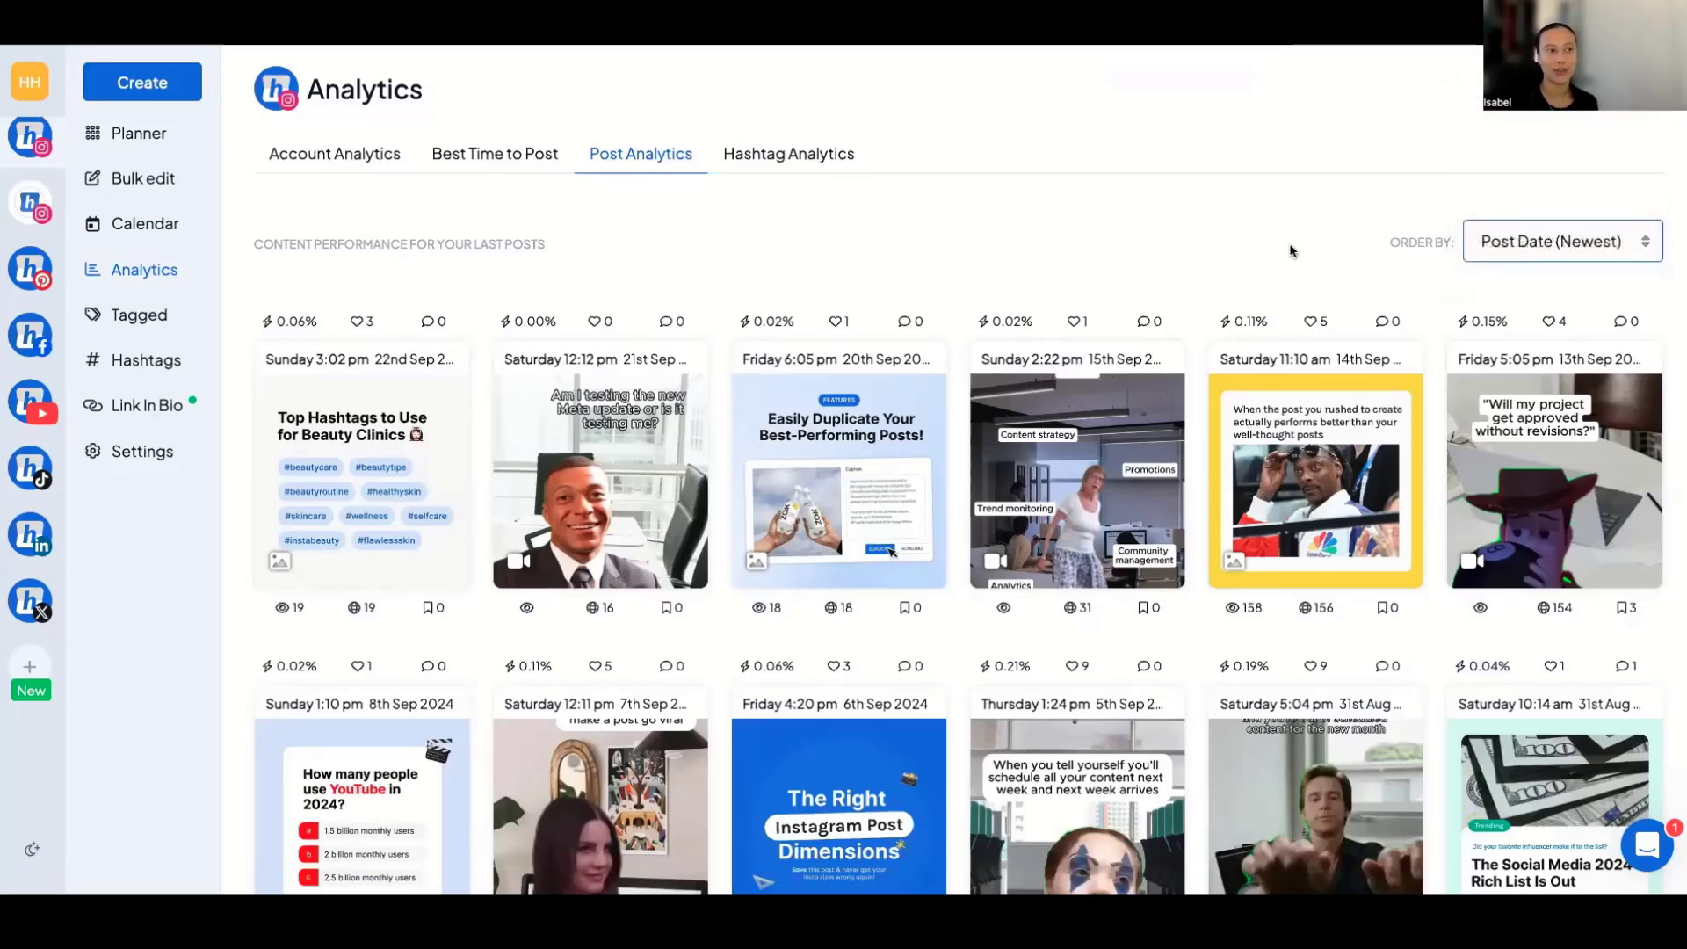
# Examine the best times to post, including online followers and the followers' age, gender and locations.
pyautogui.click(479, 161)
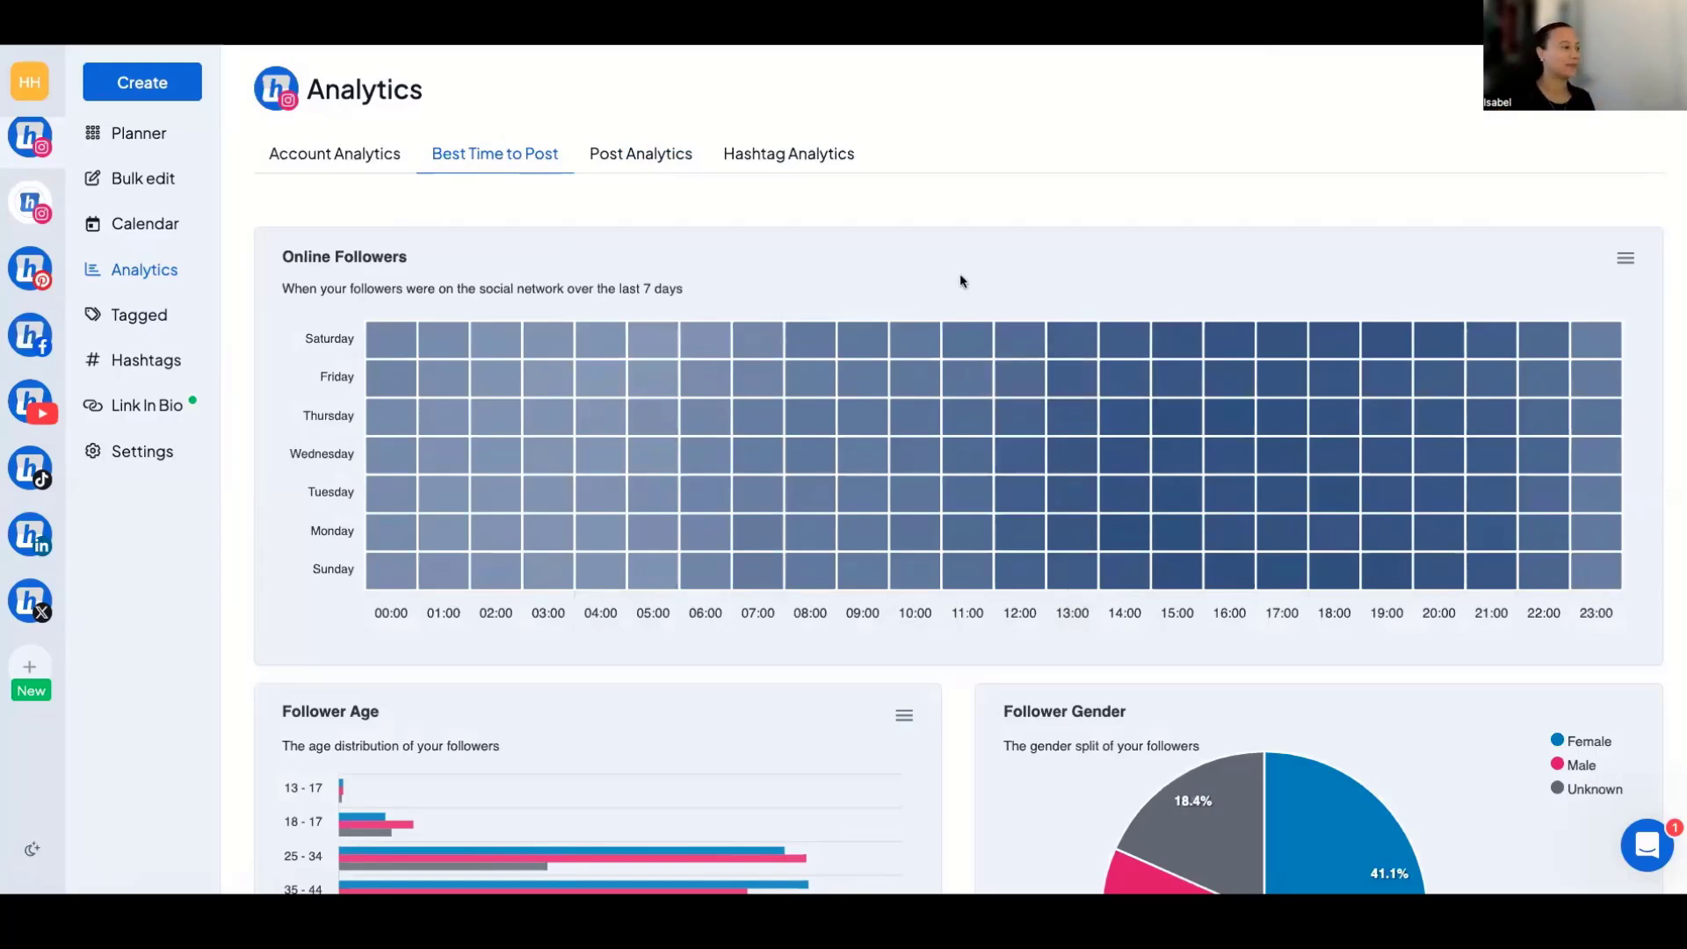
pyautogui.scroll(-3, 960, 275)
pyautogui.scroll(-4, 959, 276)
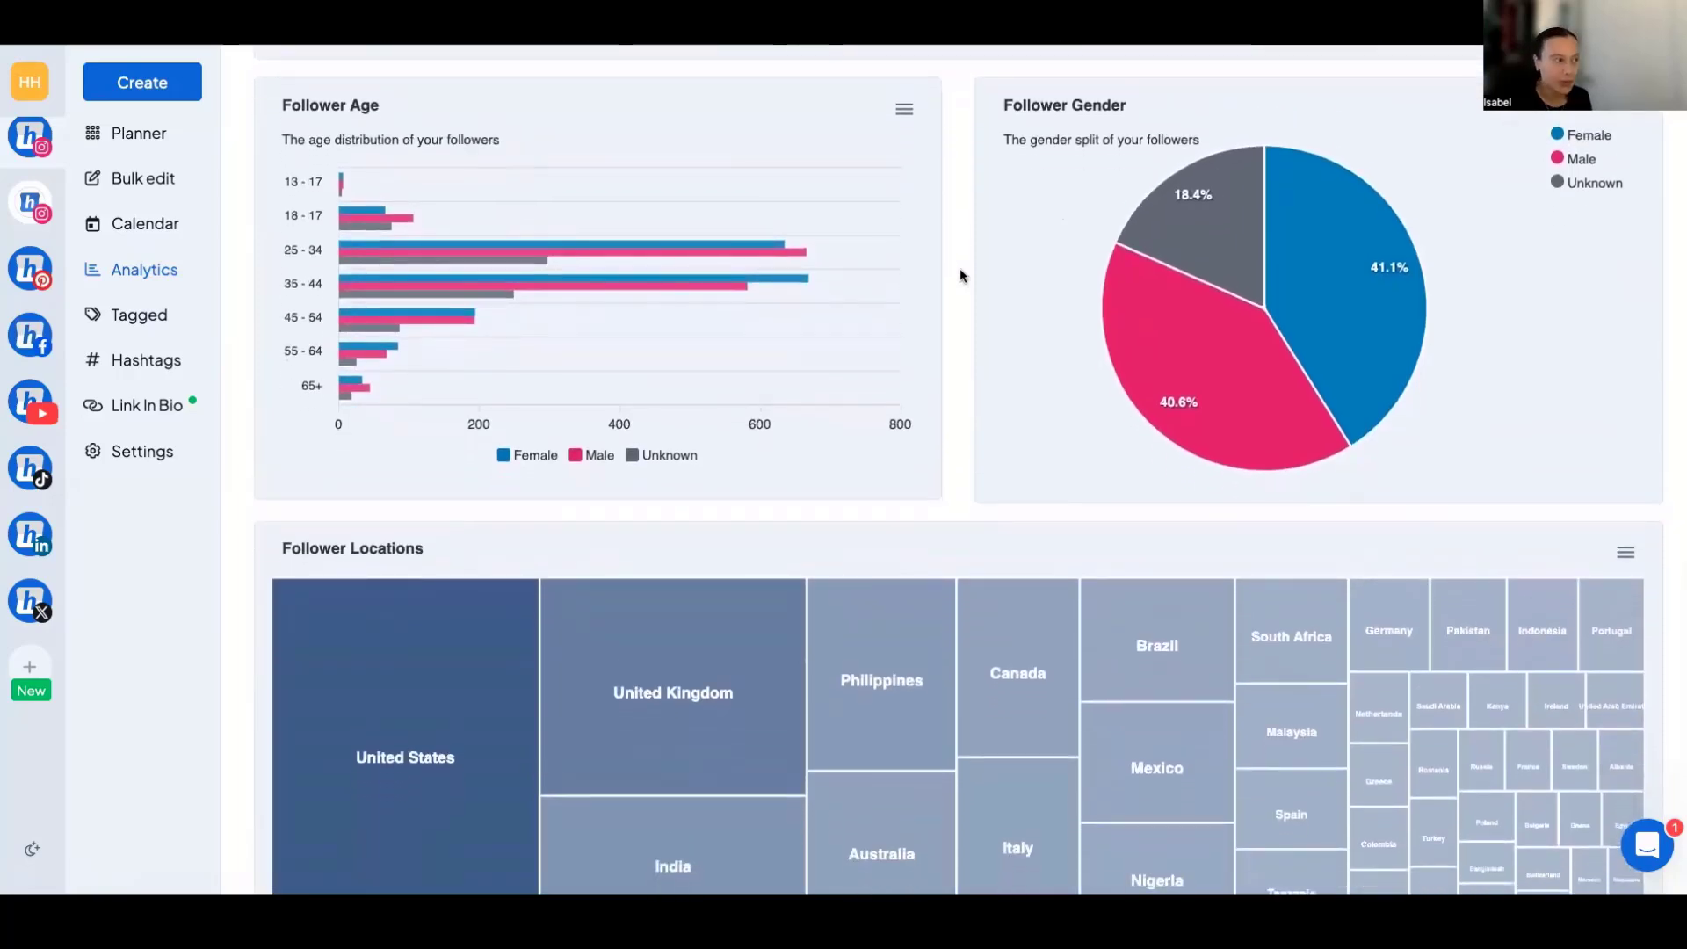
pyautogui.scroll(7, 960, 269)
# Review the account analytics for the last 28 days and view the impressions chart.
pyautogui.click(331, 157)
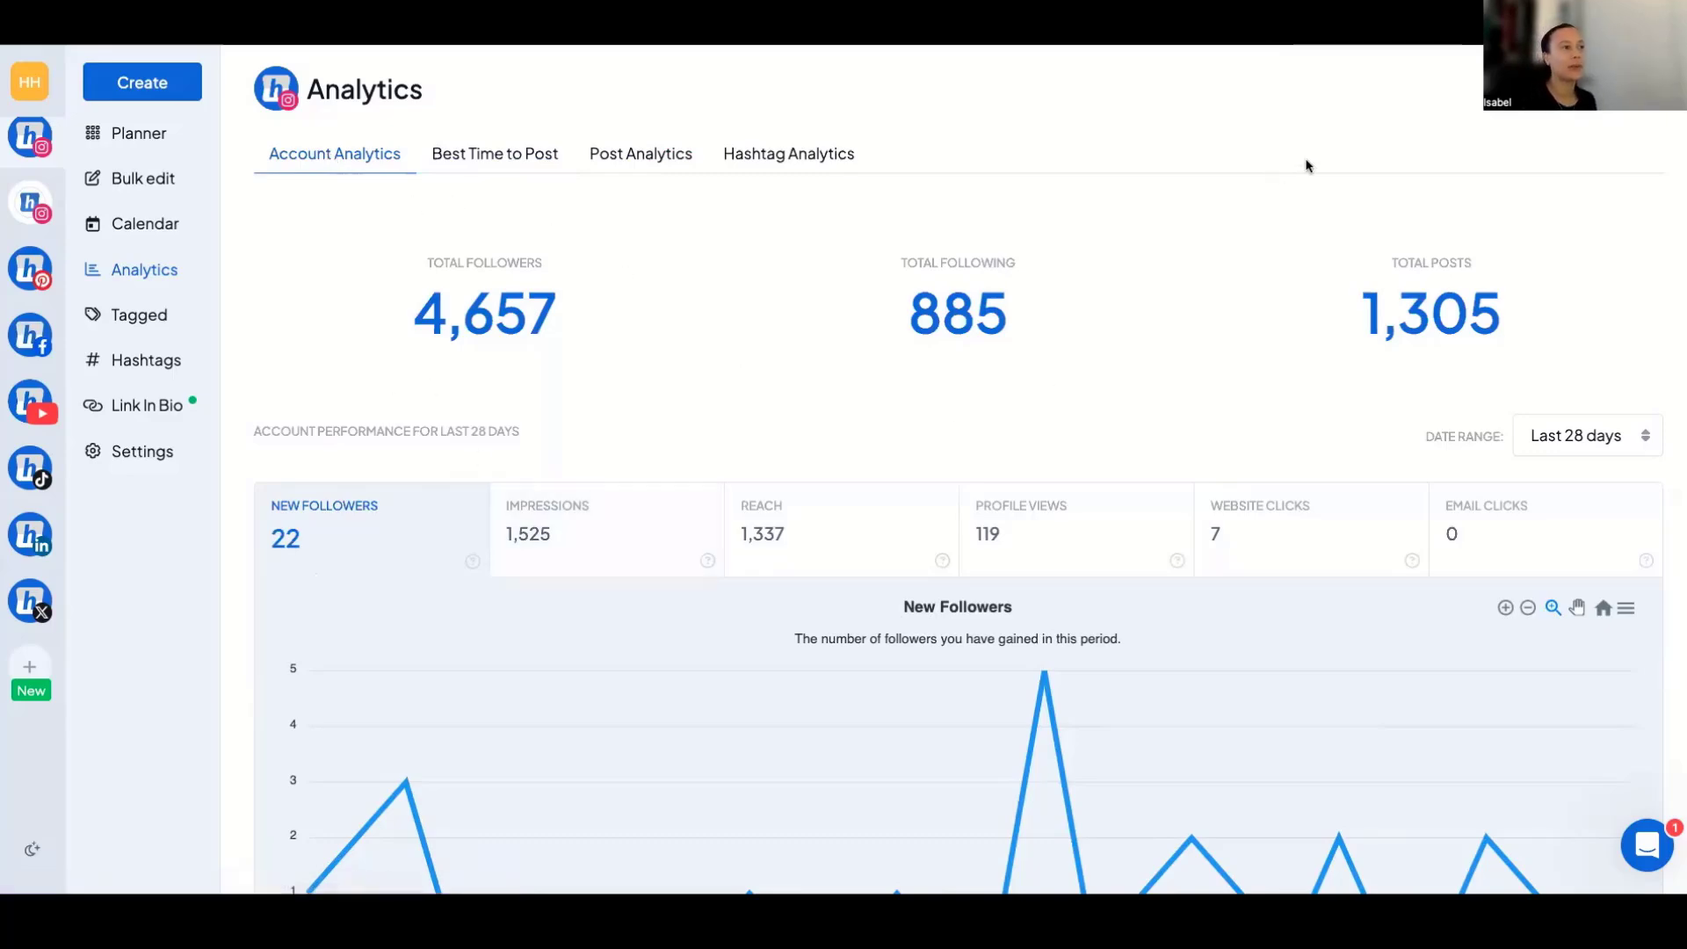
pyautogui.scroll(-3, 1059, 404)
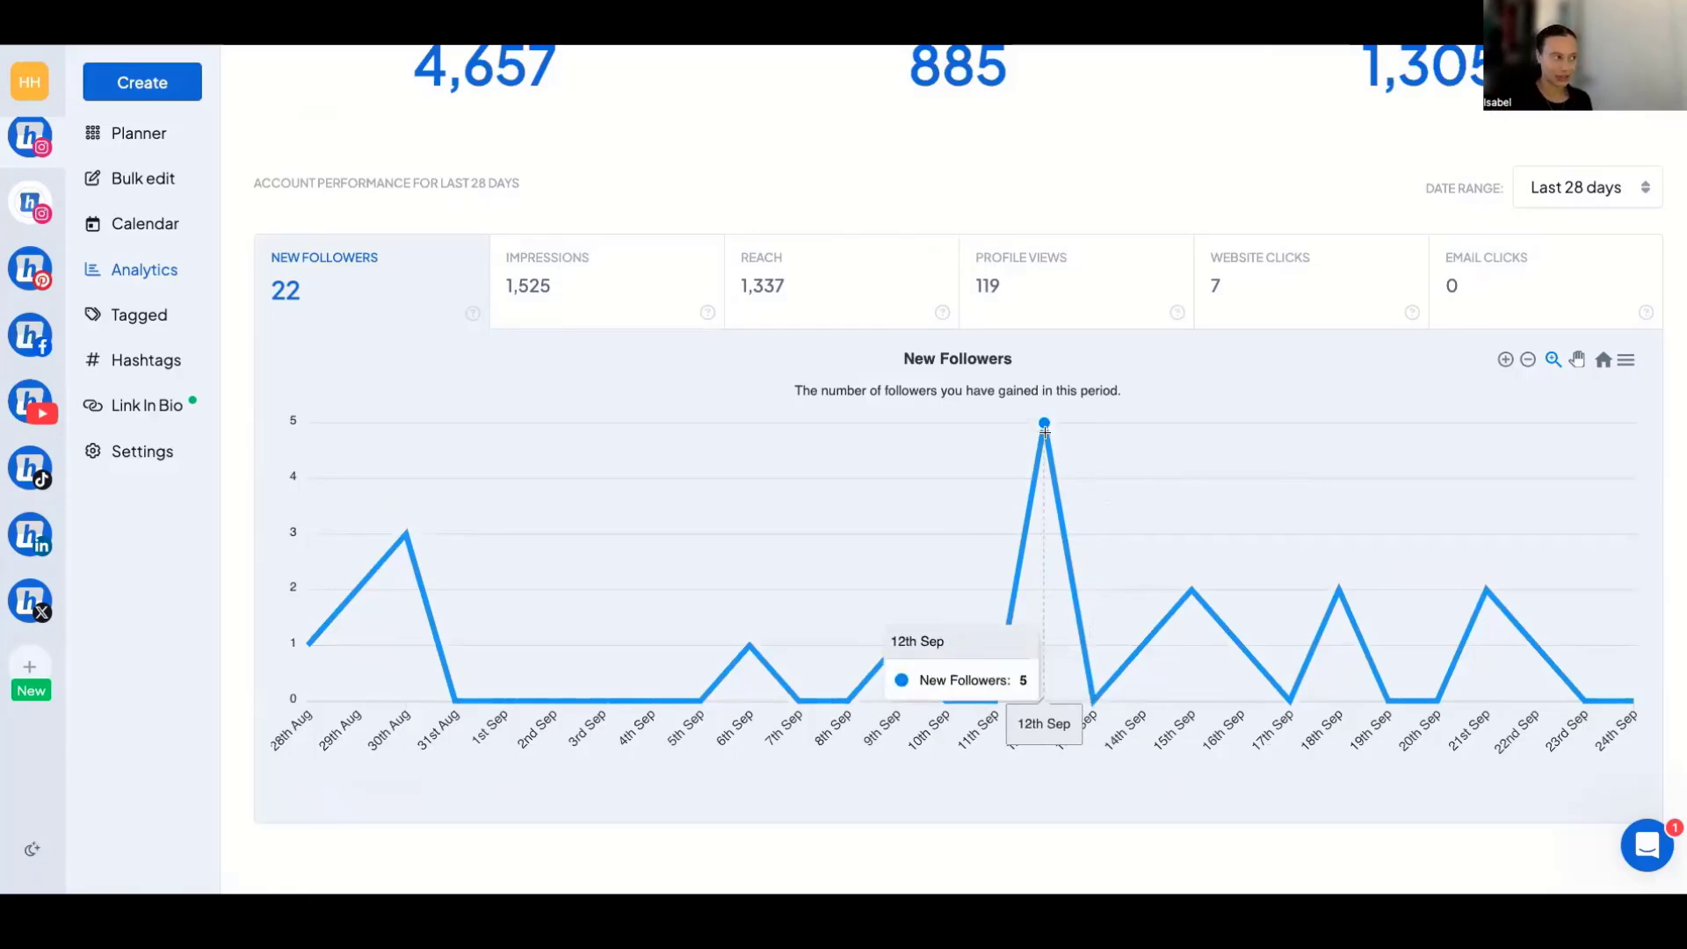
pyautogui.click(528, 280)
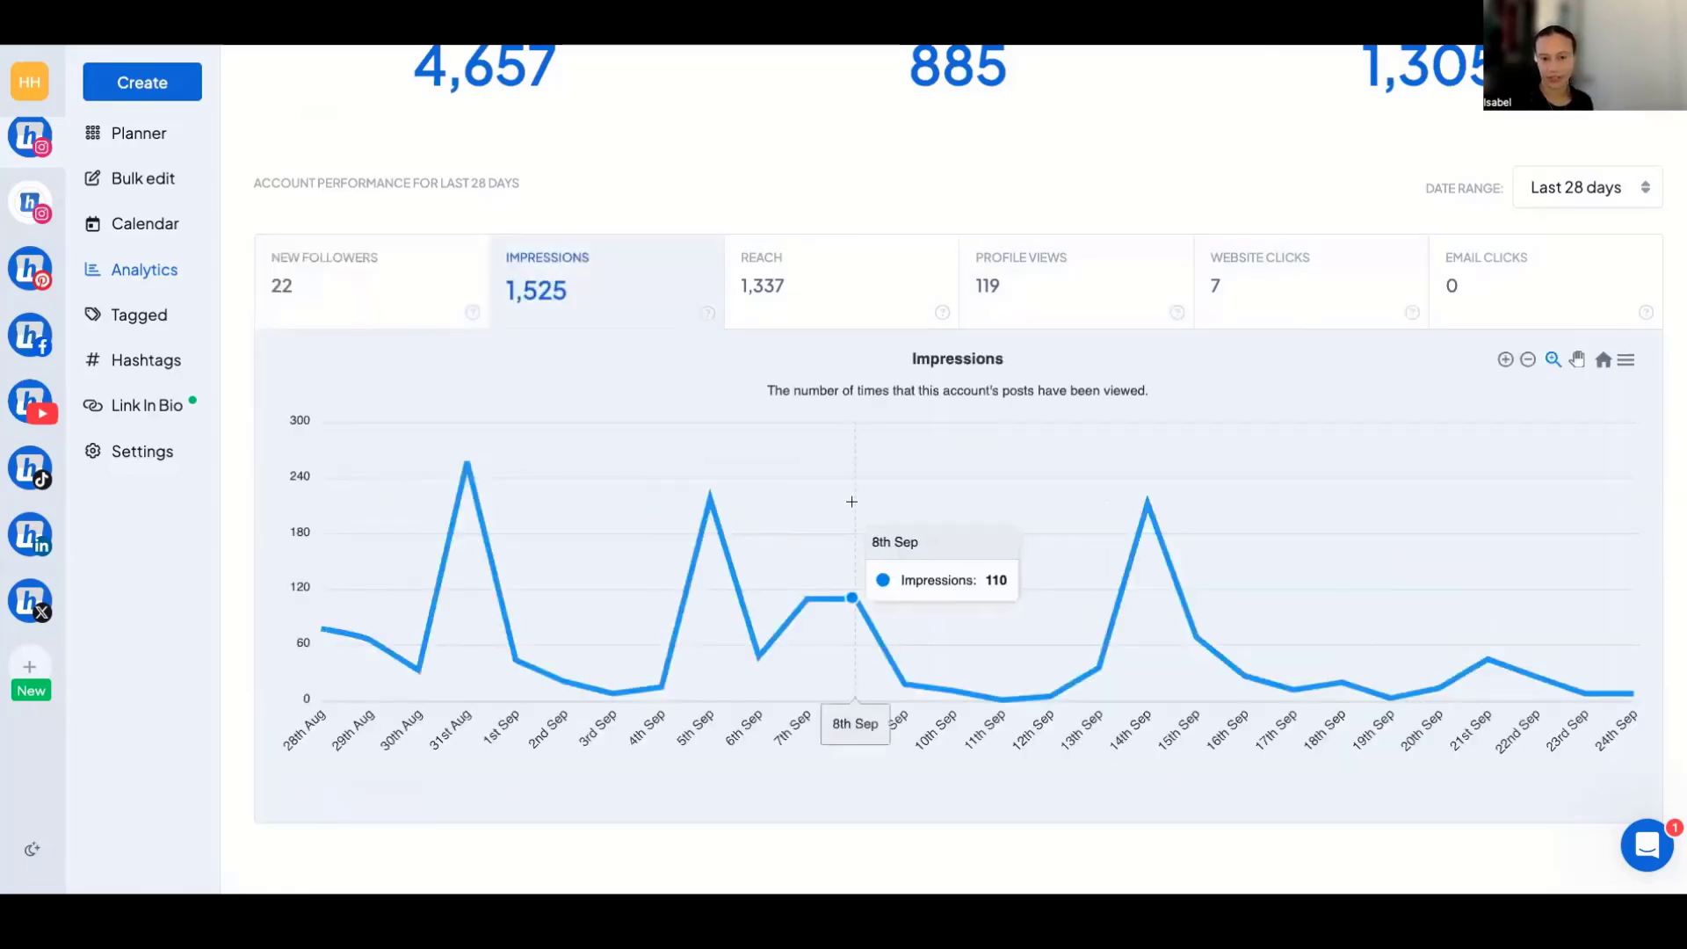
pyautogui.scroll(3, 615, 431)
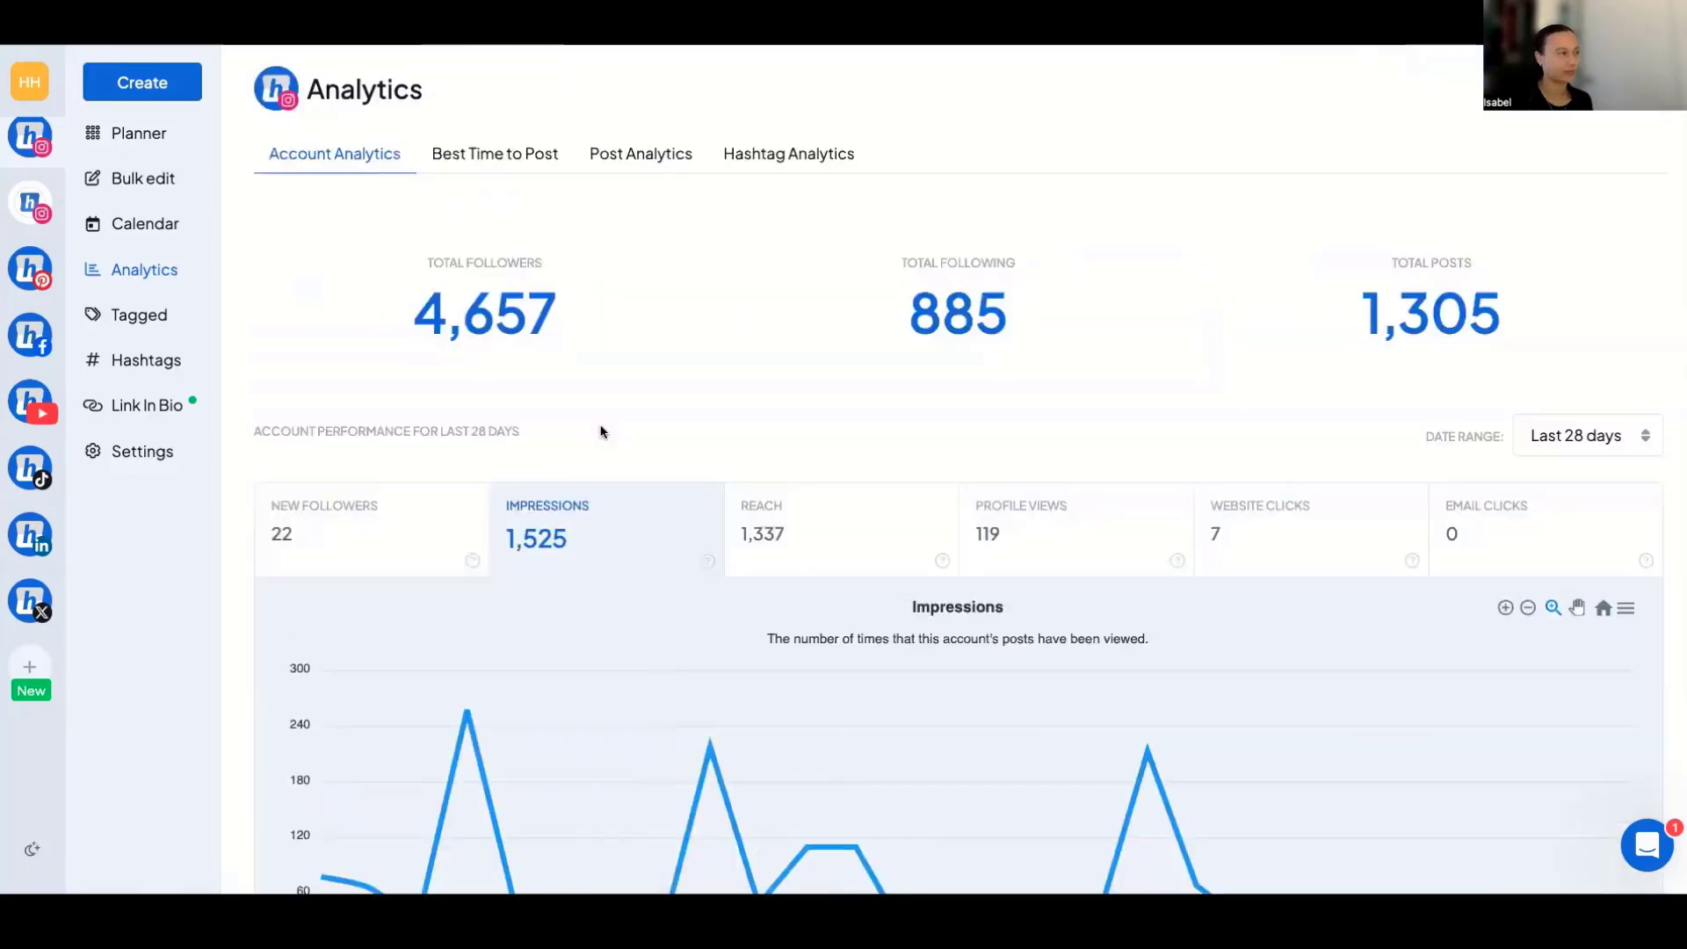
# Examine the hashtag analytics, looking at the #HopperHQ, #workmemes and #corporatememes rows.
pyautogui.click(750, 155)
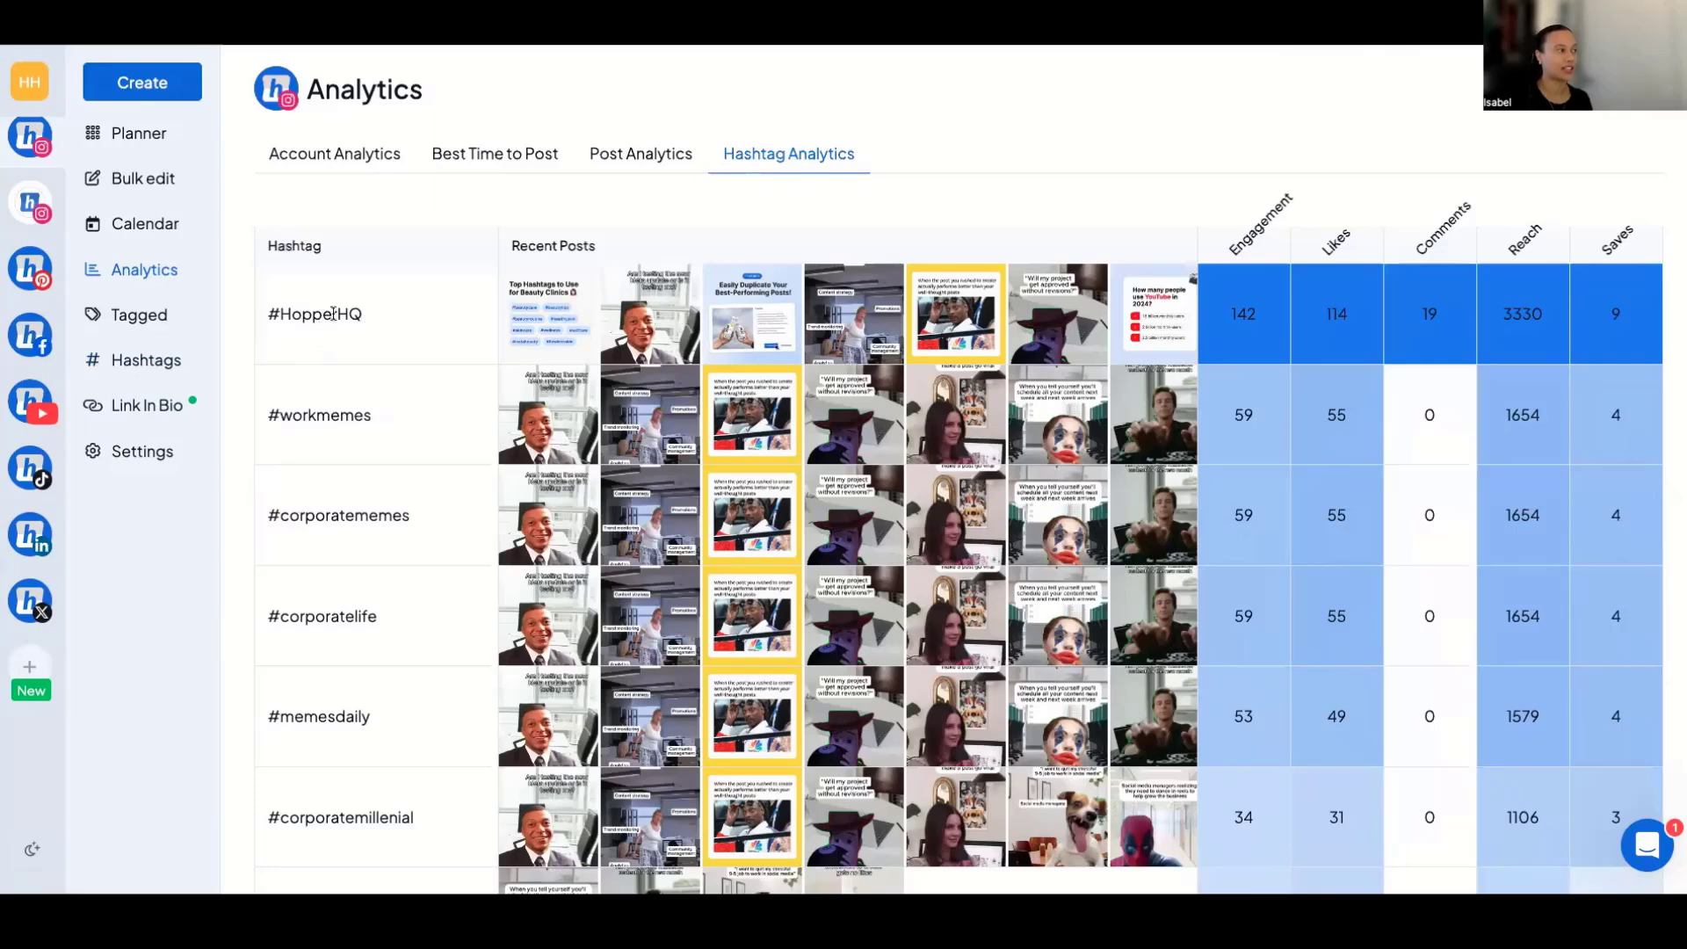
pyautogui.moveTo(367, 318); pyautogui.dragTo(262, 317)
pyautogui.moveTo(376, 415); pyautogui.dragTo(263, 417)
pyautogui.moveTo(418, 520); pyautogui.dragTo(253, 525)
pyautogui.click(225, 684)
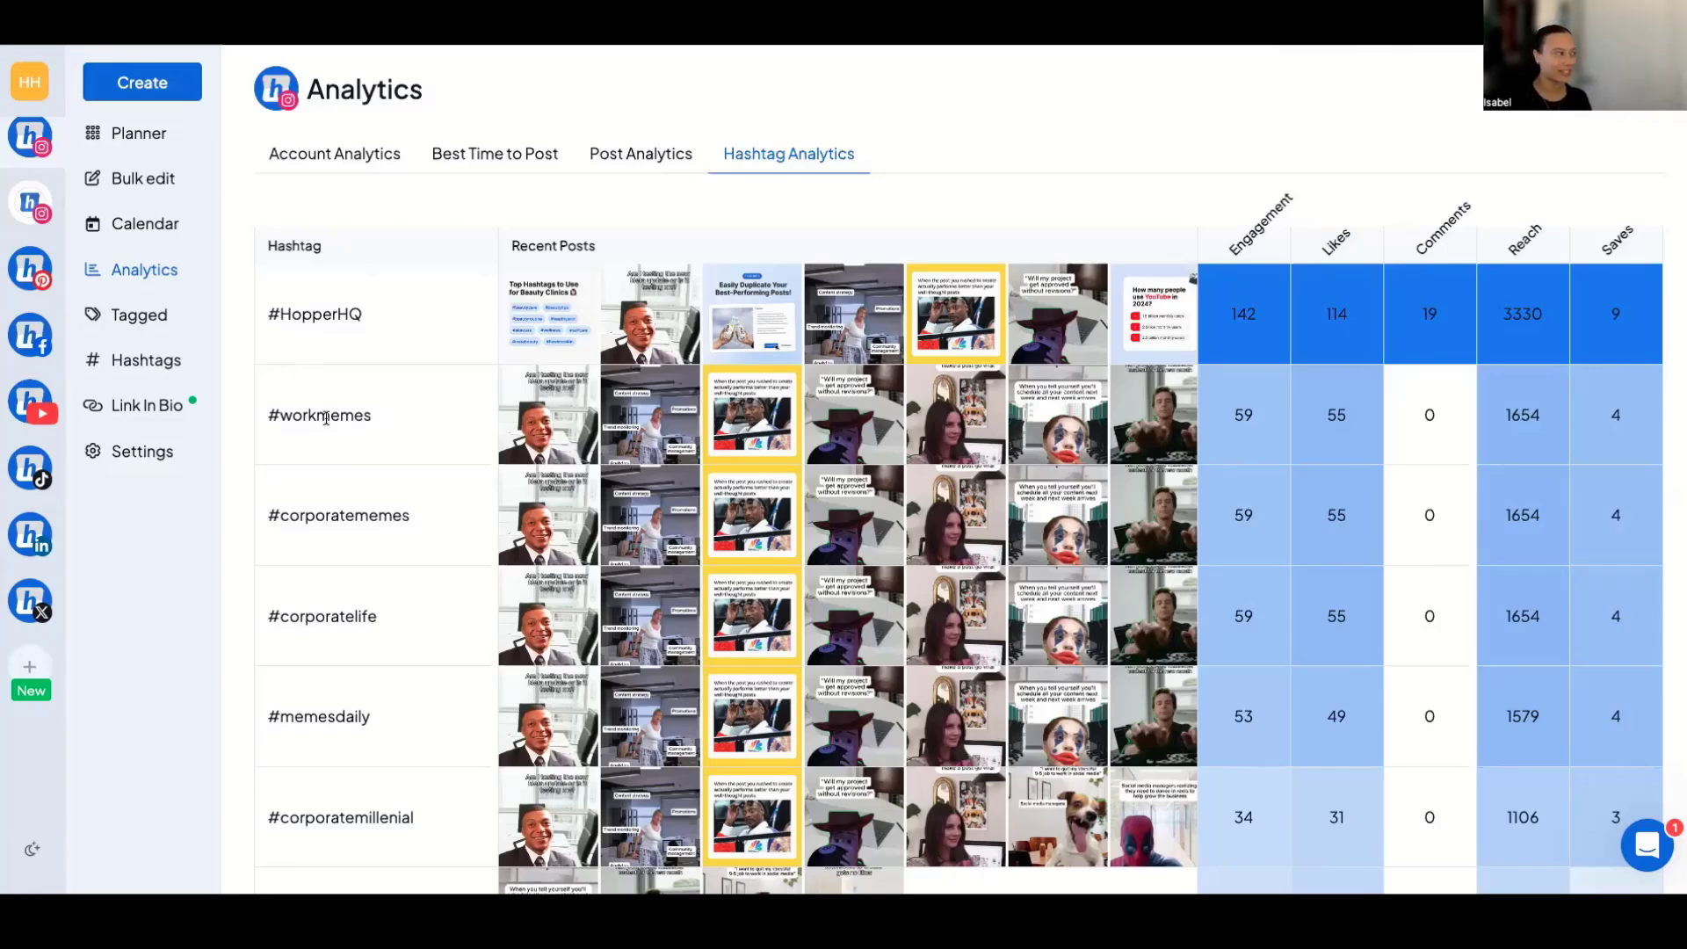
# Add a Tuesday 7:17 AM post time to the Hopper HQ Instagram account's schedule in its time settings, and remove it again.
pyautogui.click(163, 456)
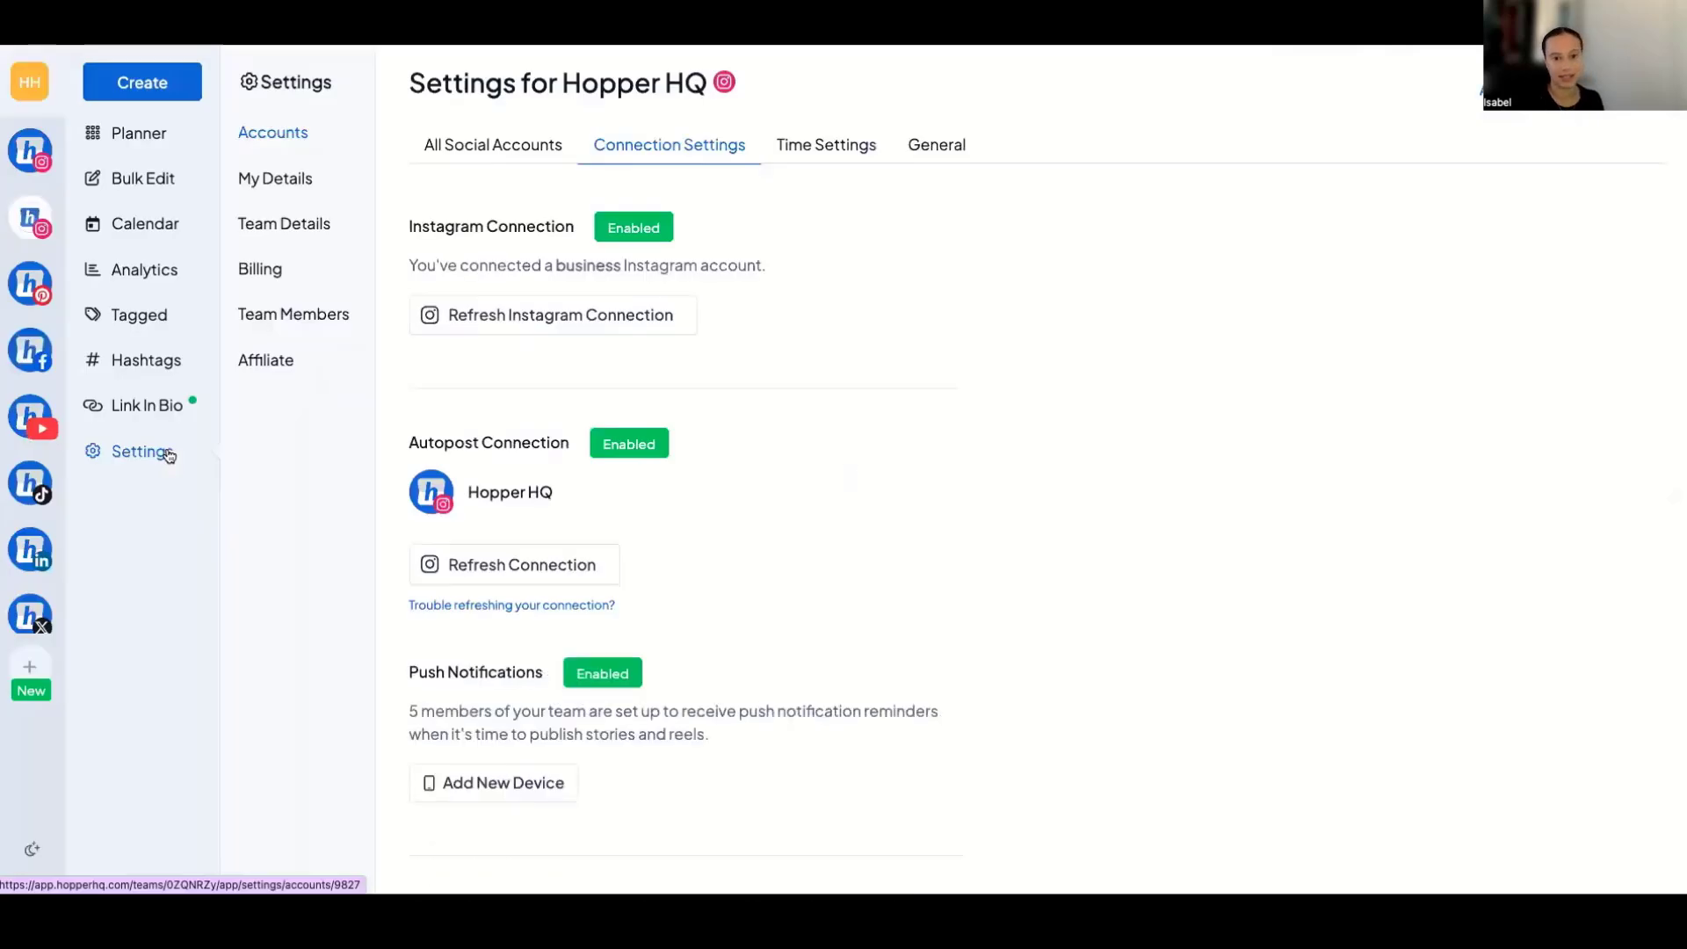
pyautogui.click(834, 144)
pyautogui.scroll(-2, 557, 826)
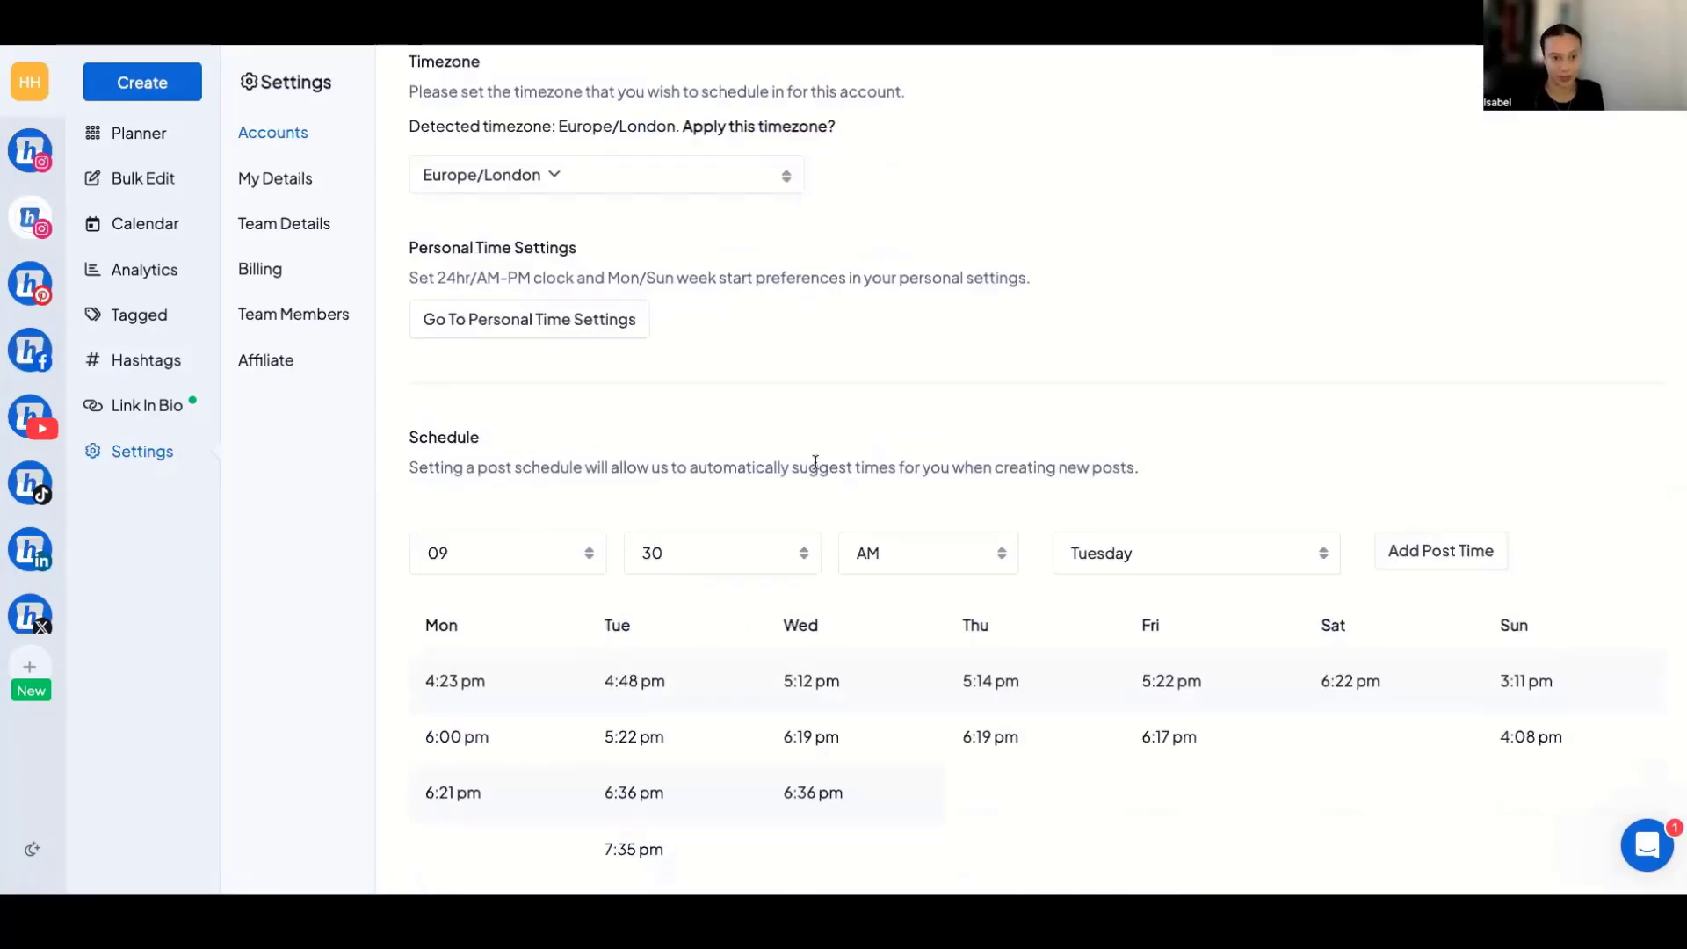
pyautogui.click(559, 571)
pyautogui.click(544, 505)
pyautogui.click(798, 554)
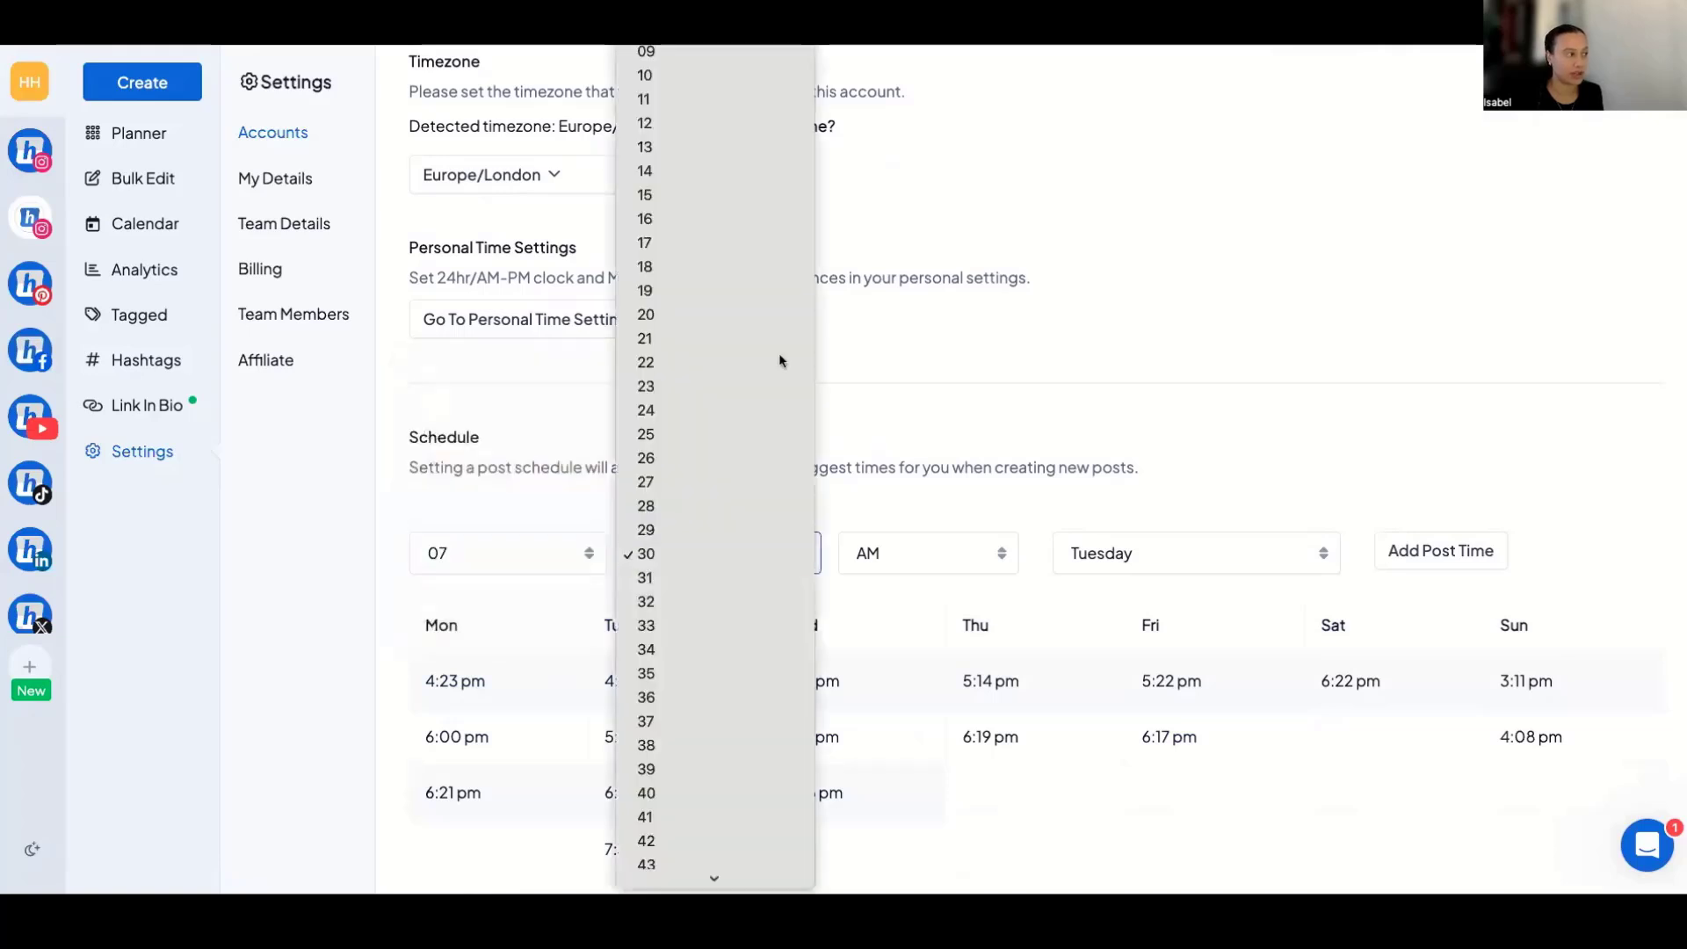
pyautogui.click(779, 246)
pyautogui.click(1442, 551)
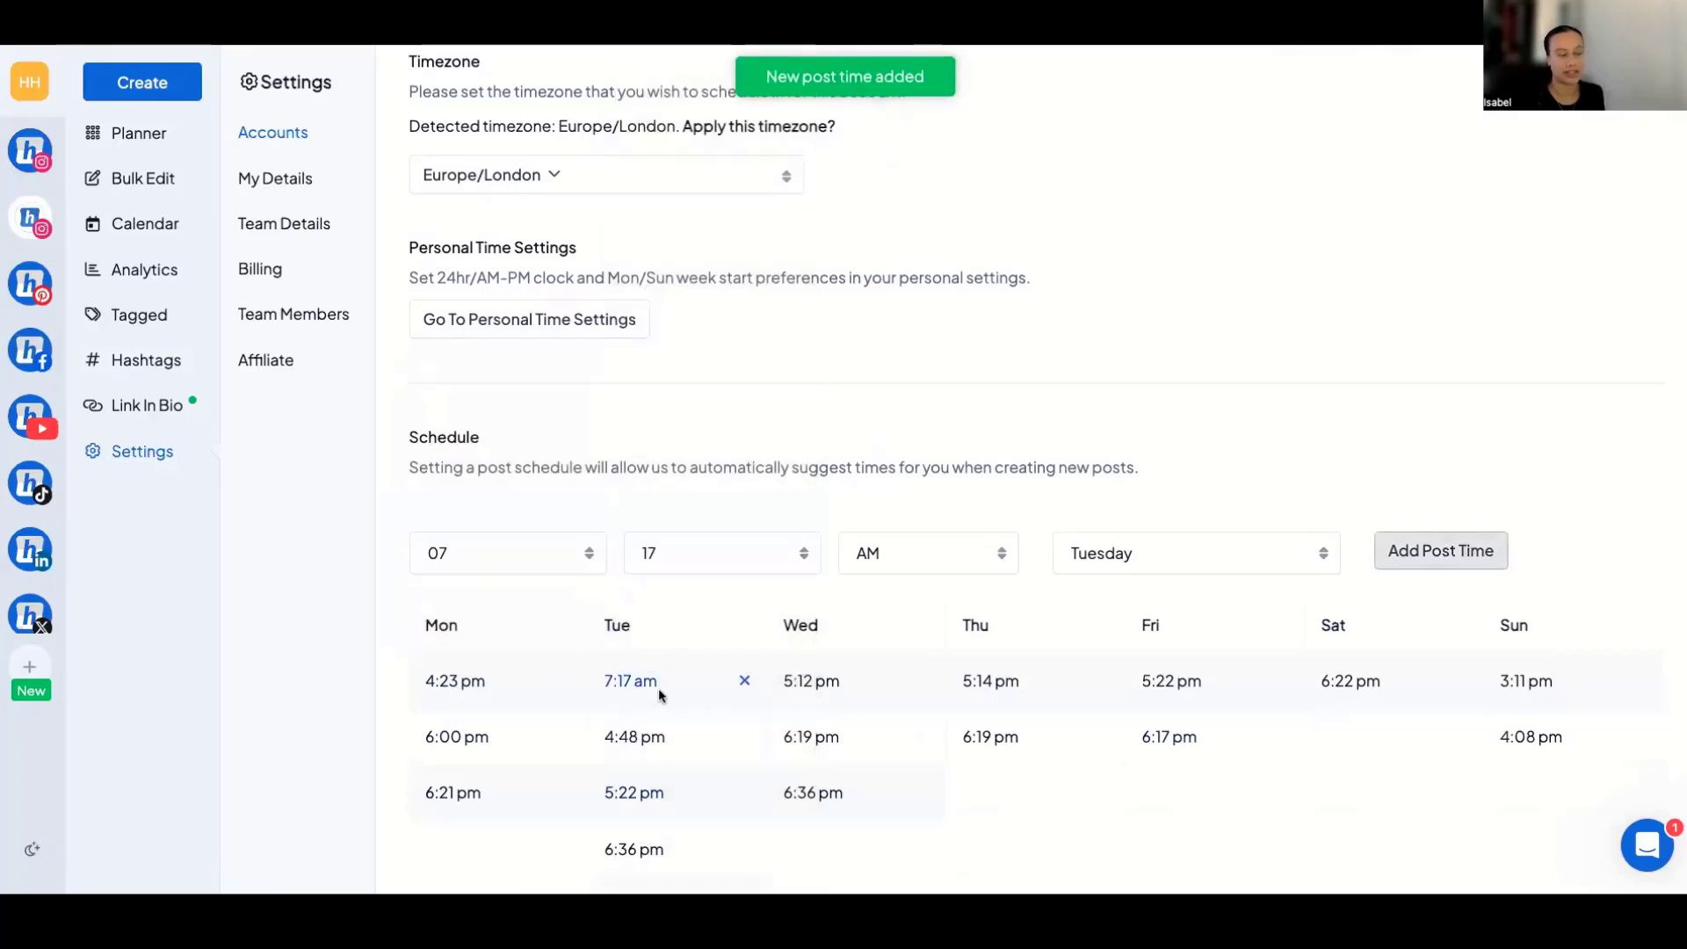
pyautogui.click(745, 680)
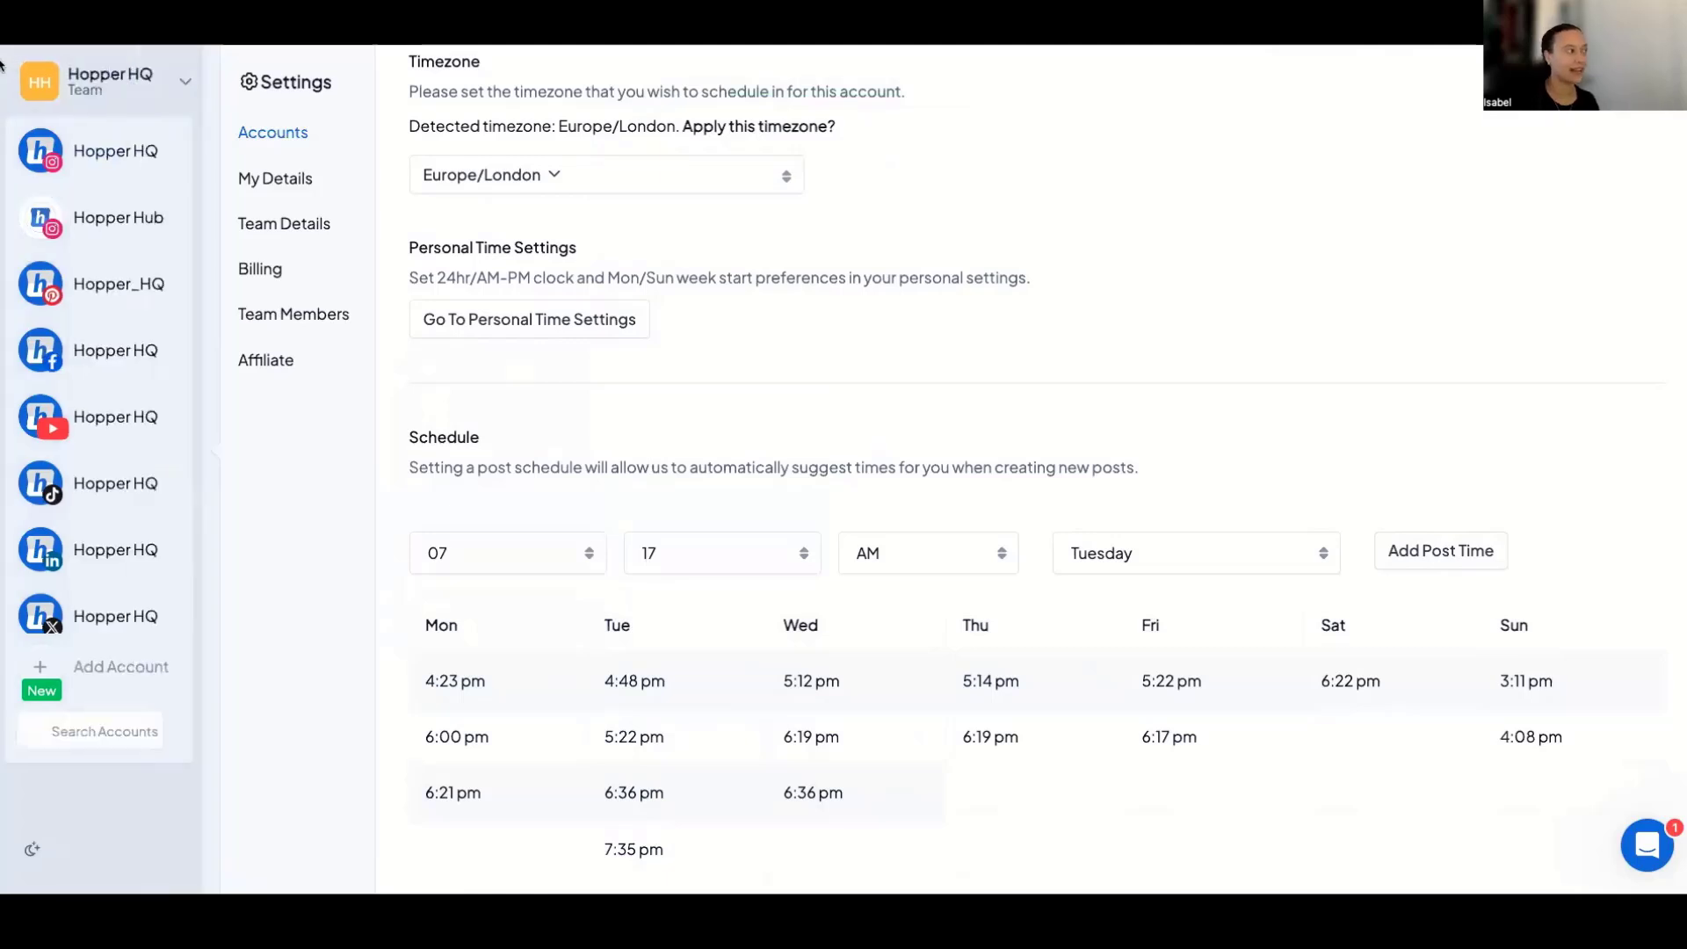
# View the team members list and the default permission levels offered when inviting a new member, without sending an invite.
pyautogui.click(315, 318)
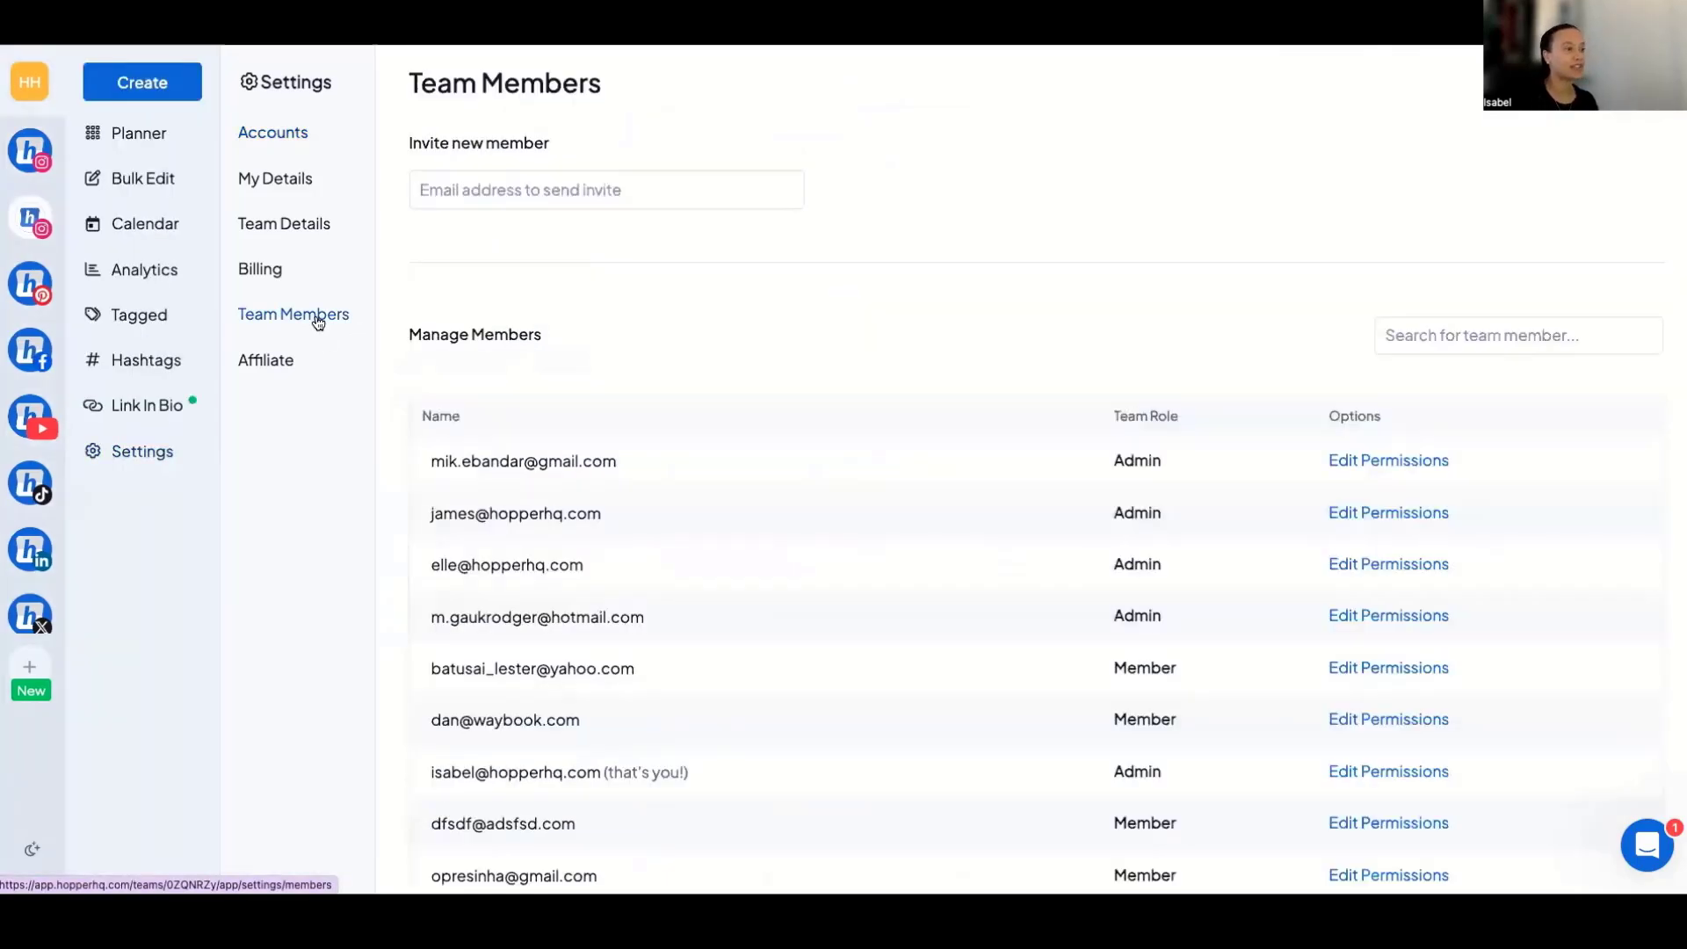
pyautogui.scroll(-2, 422, 486)
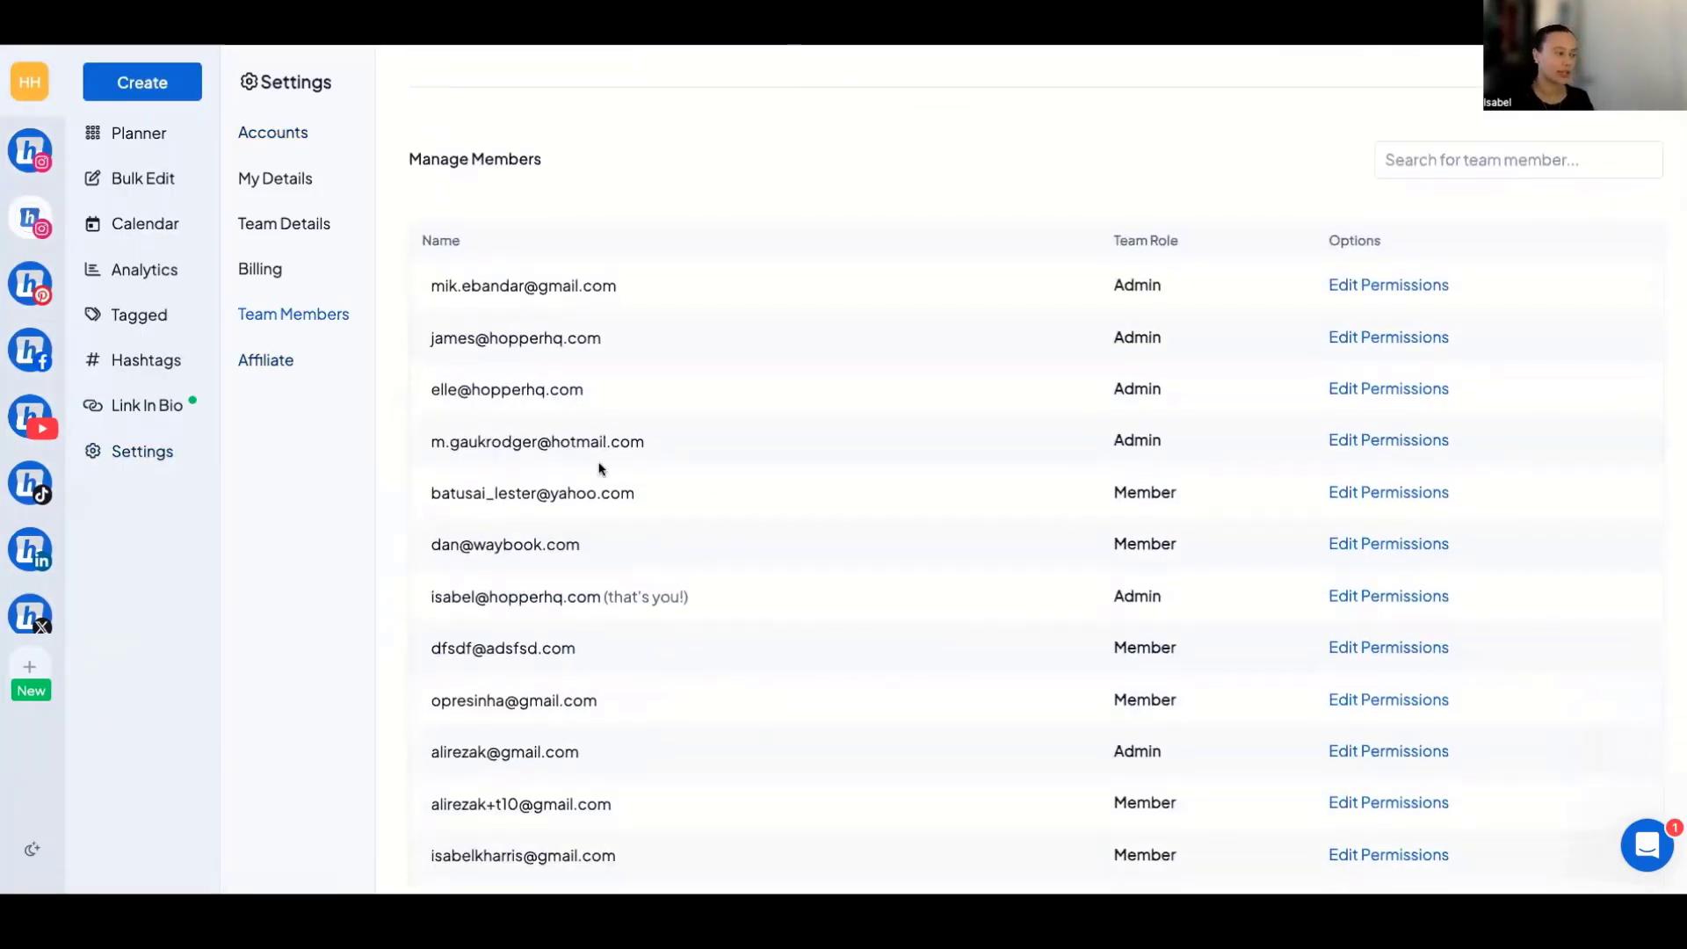
pyautogui.scroll(2, 525, 352)
pyautogui.click(506, 199)
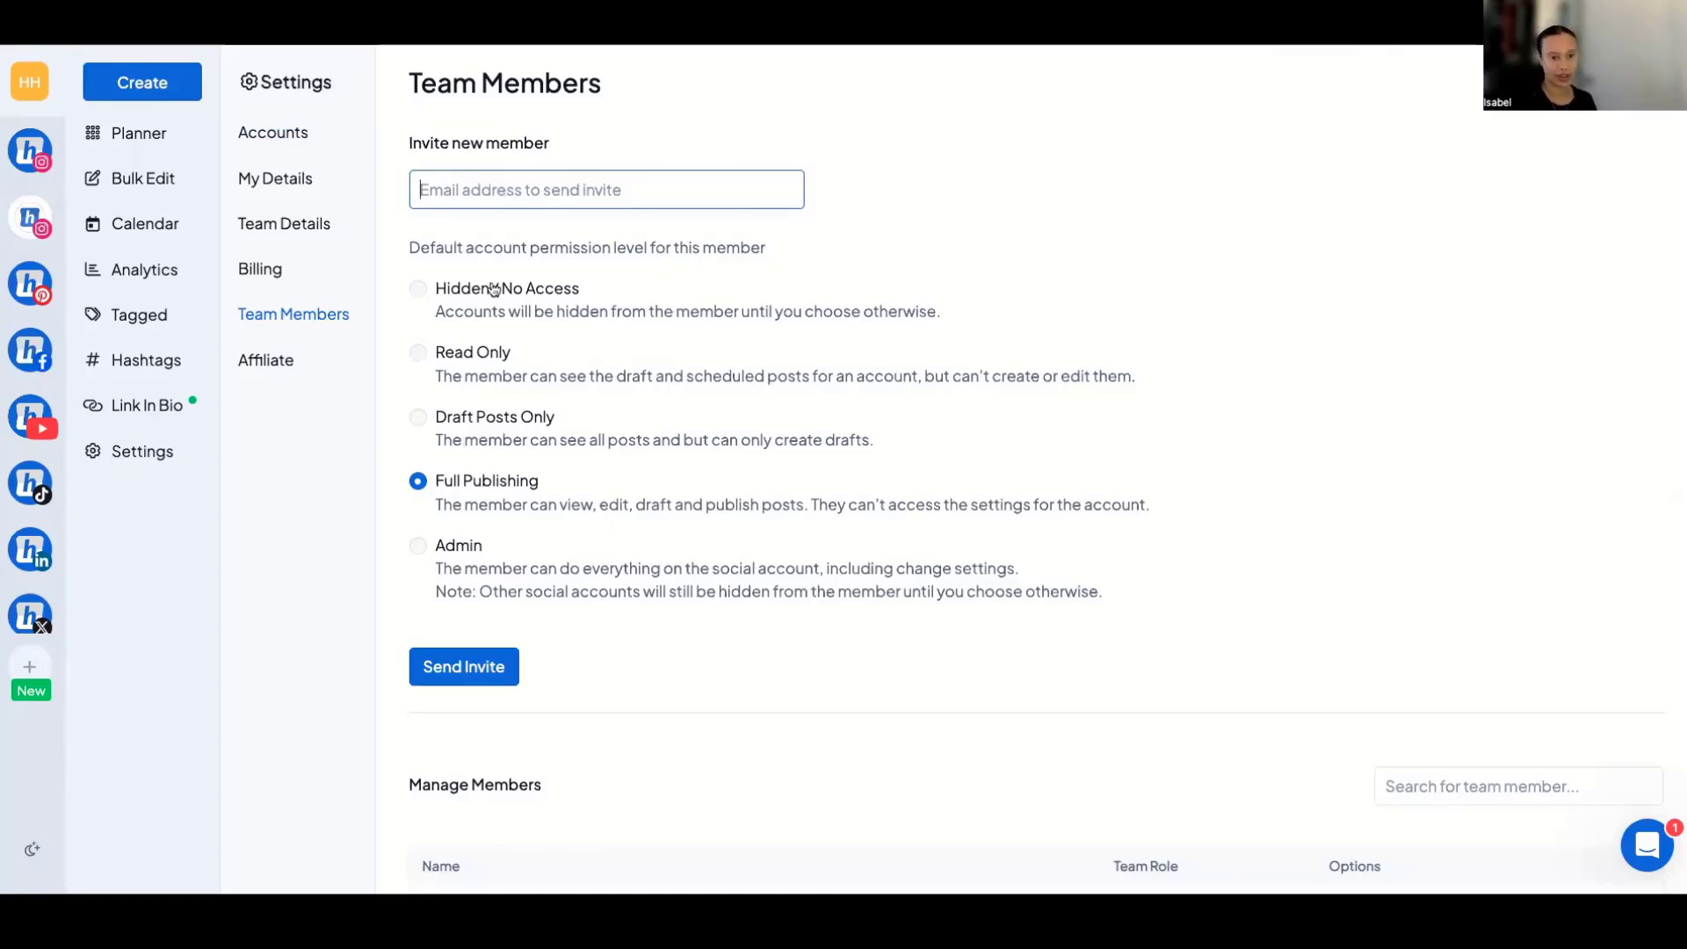
pyautogui.scroll(-3, 494, 291)
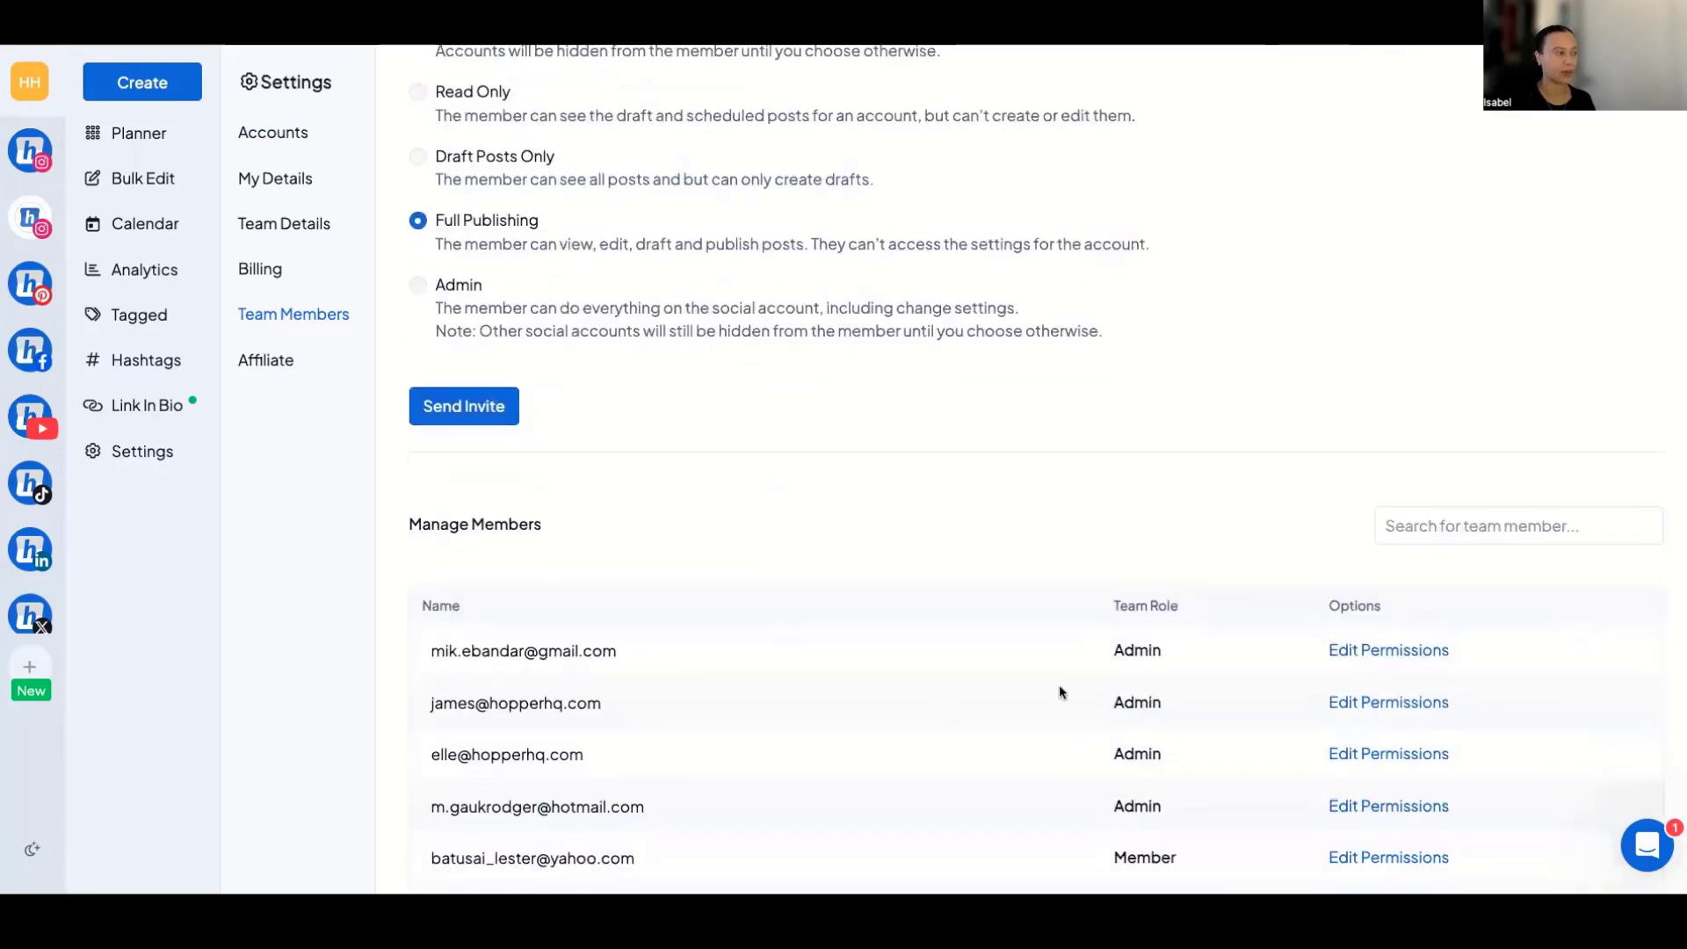
# Examine the first listed member's team-level permissions, per-account permissions and default permission level for new accounts without changing them.
pyautogui.click(1376, 655)
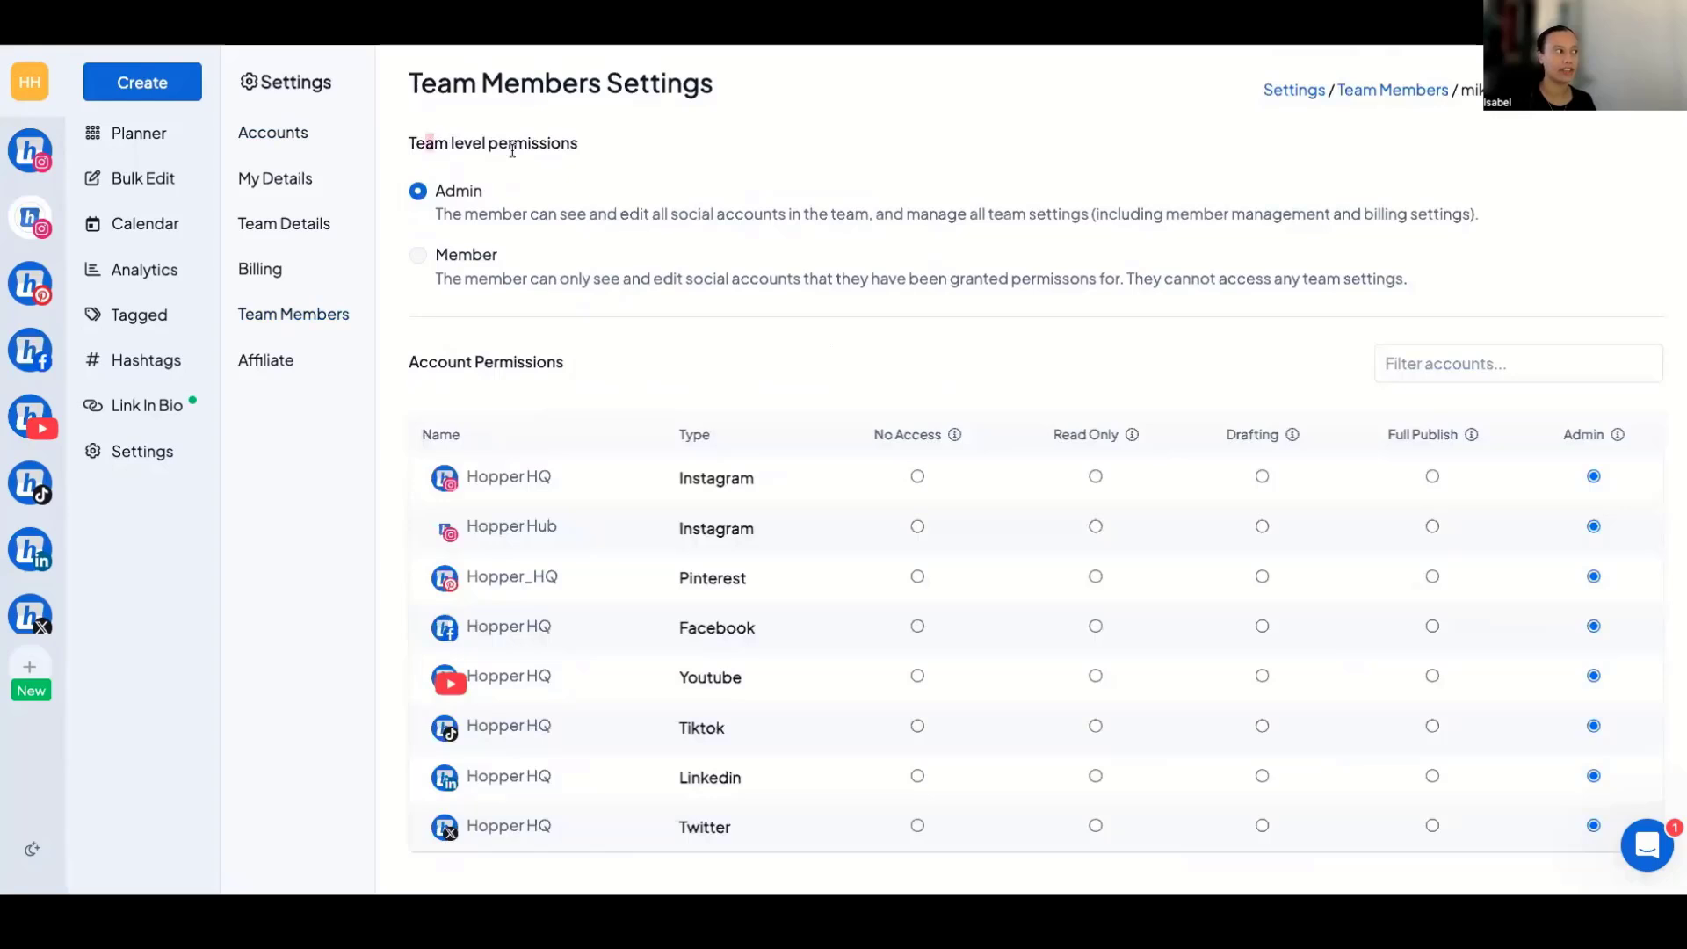
pyautogui.moveTo(429, 142); pyautogui.dragTo(580, 146)
pyautogui.scroll(-2, 592, 337)
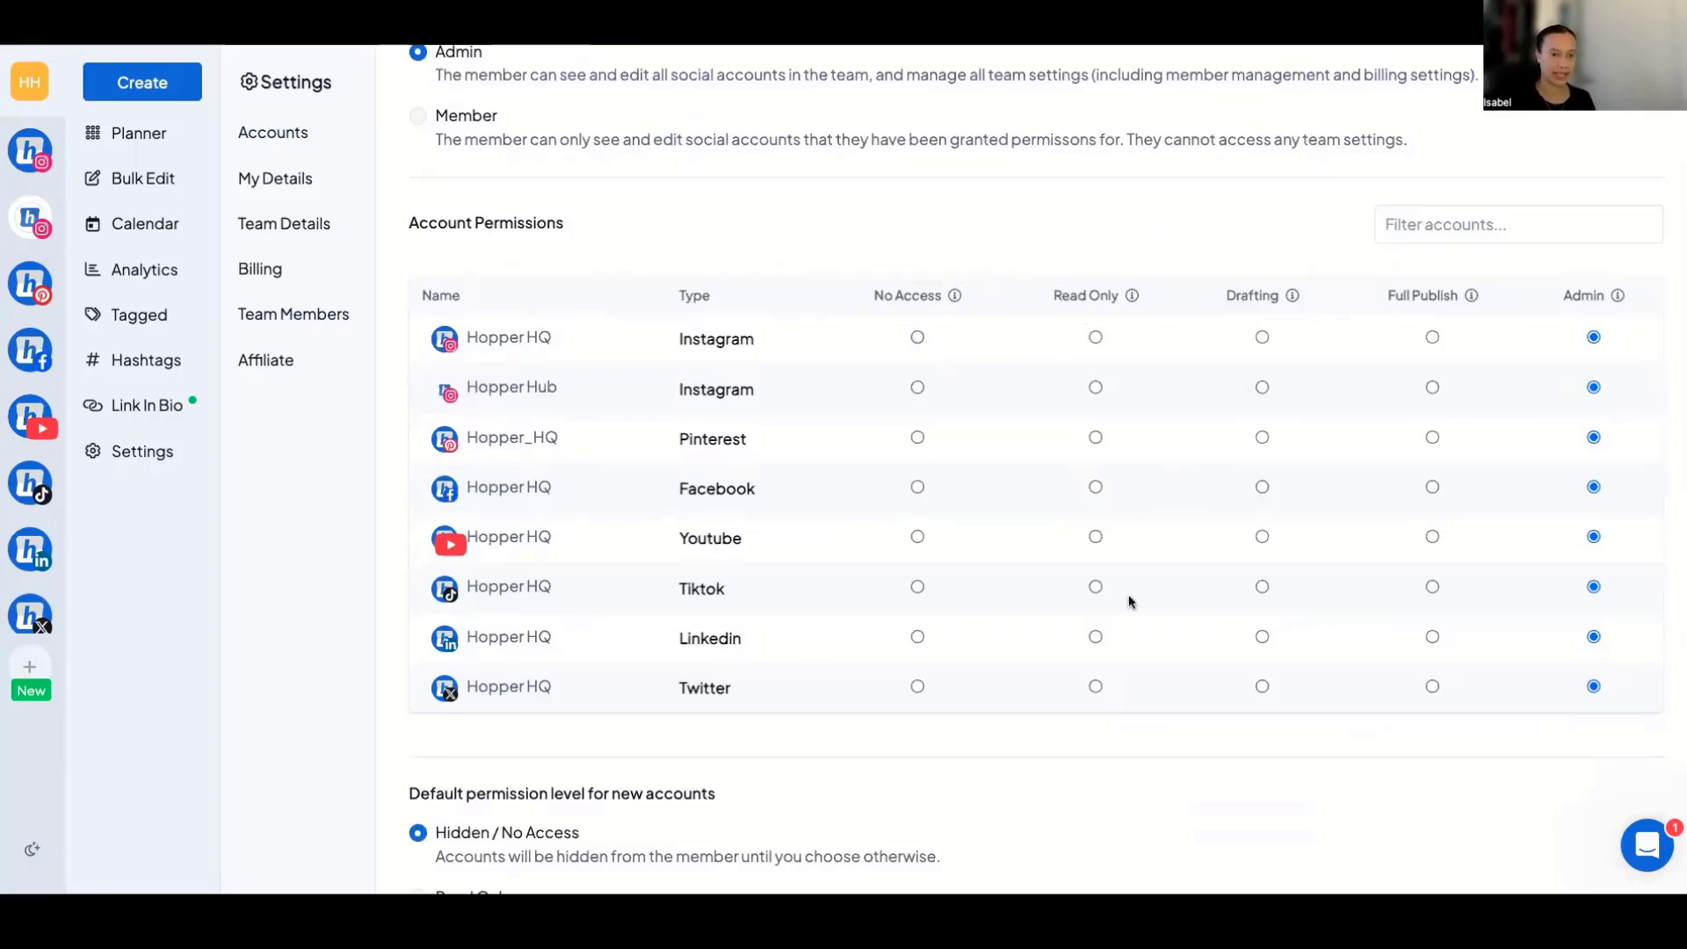
pyautogui.scroll(-4, 868, 432)
pyautogui.scroll(4, 868, 437)
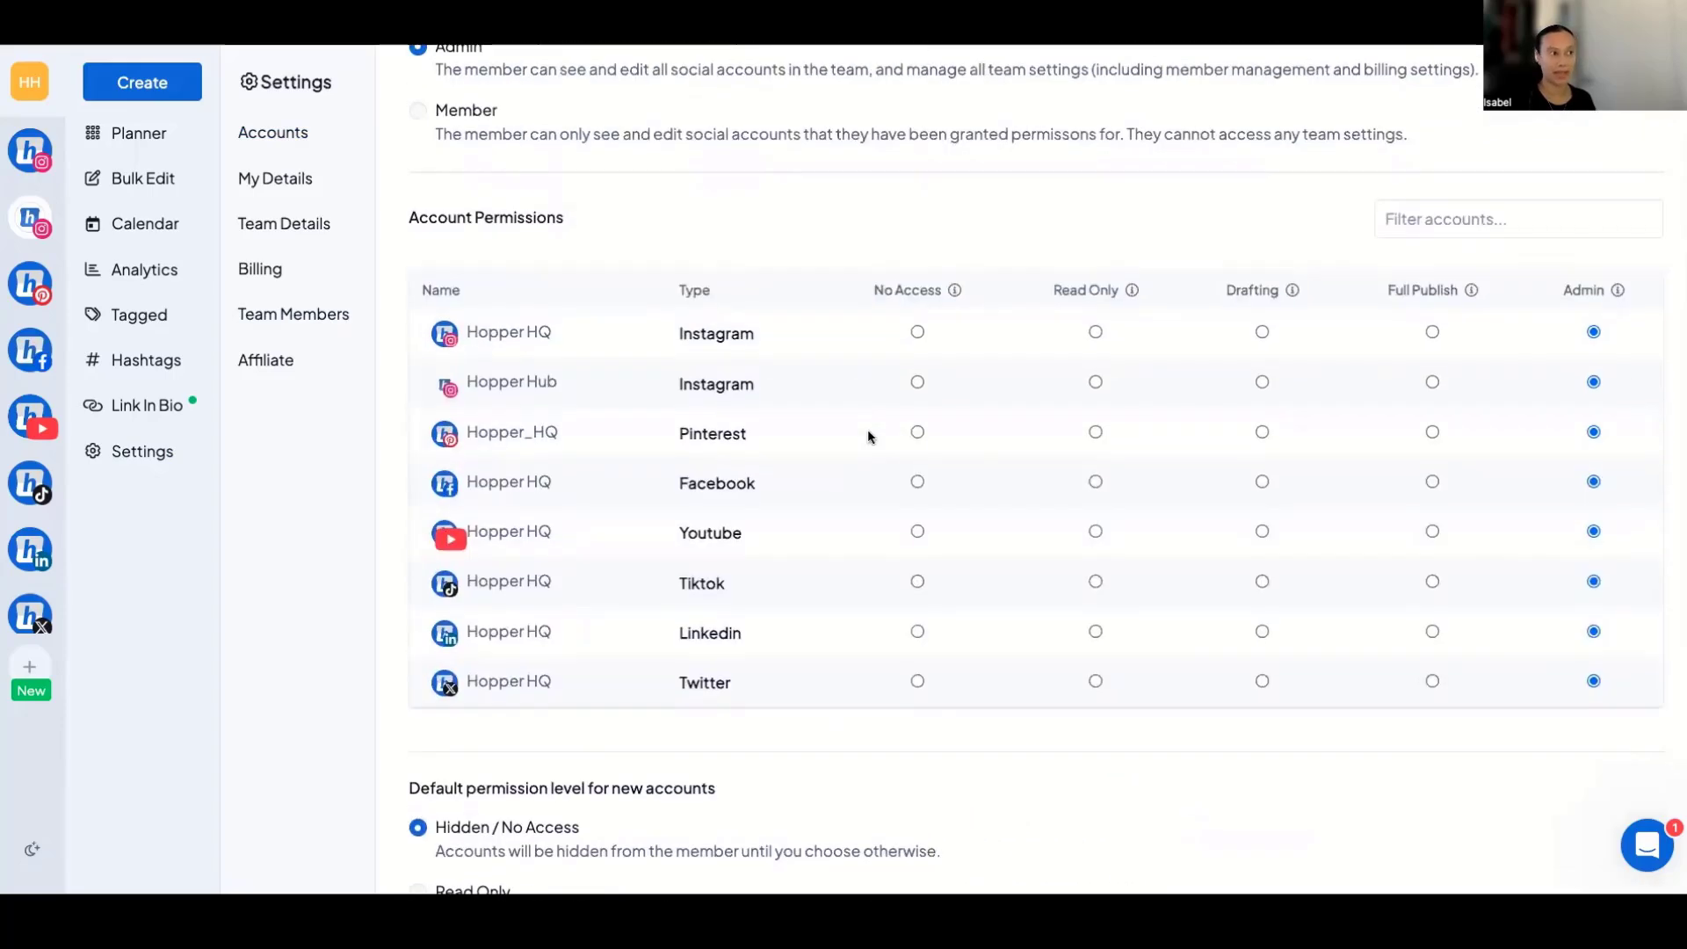
pyautogui.moveTo(1292, 296)
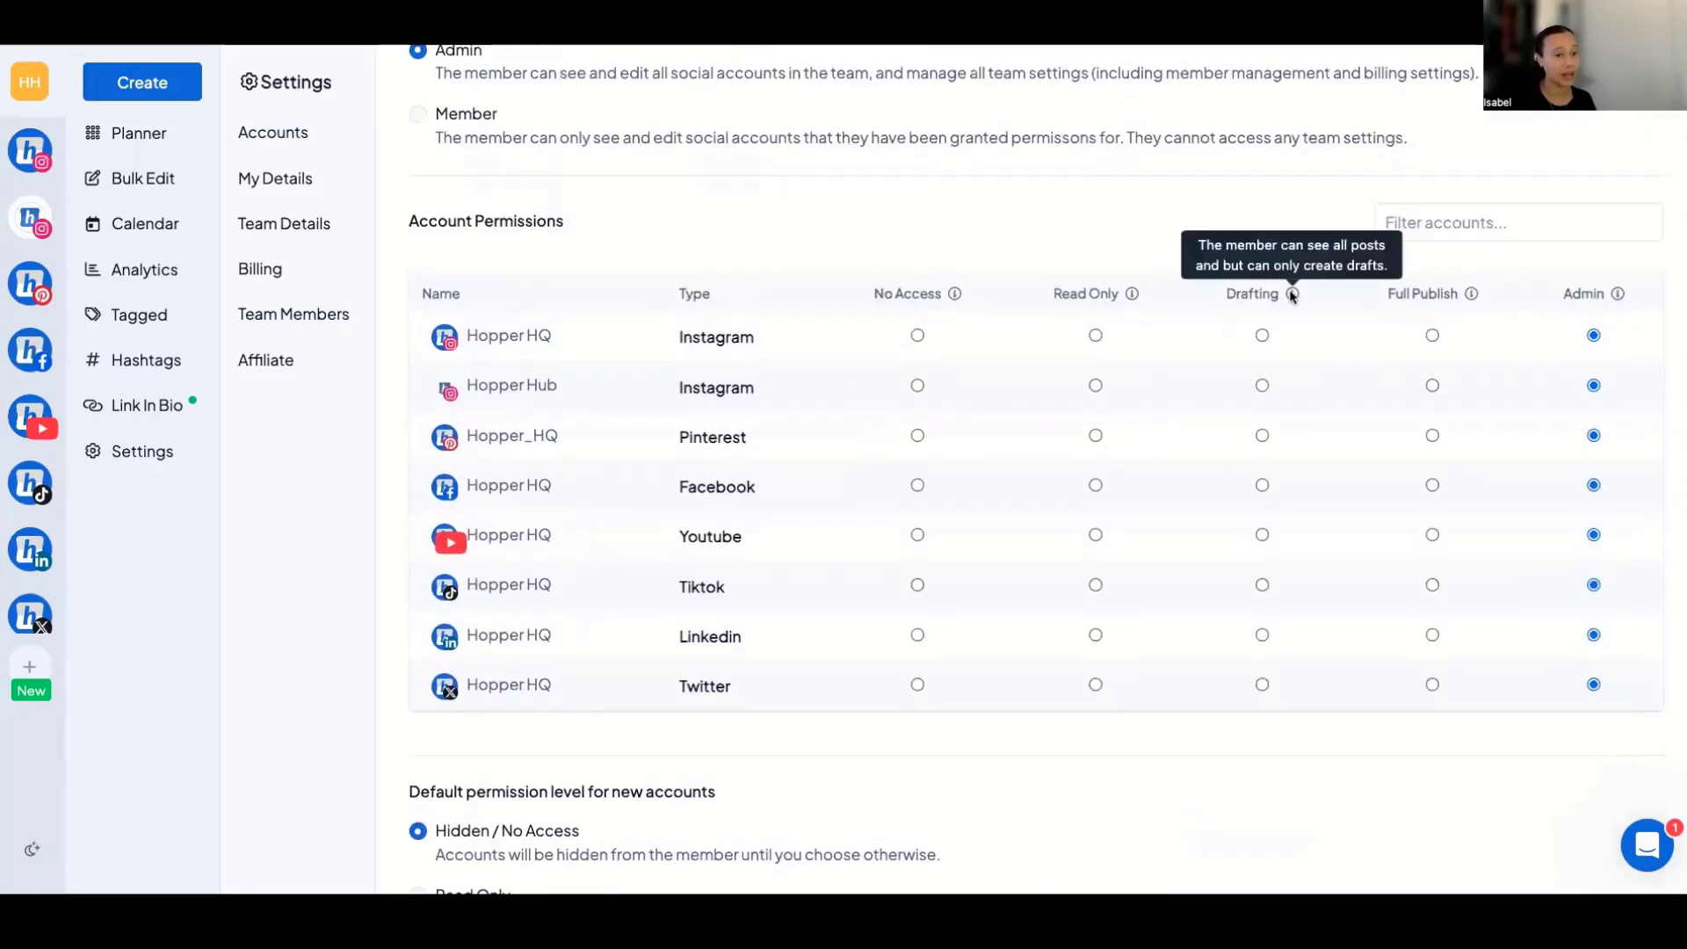
pyautogui.scroll(-5, 1292, 296)
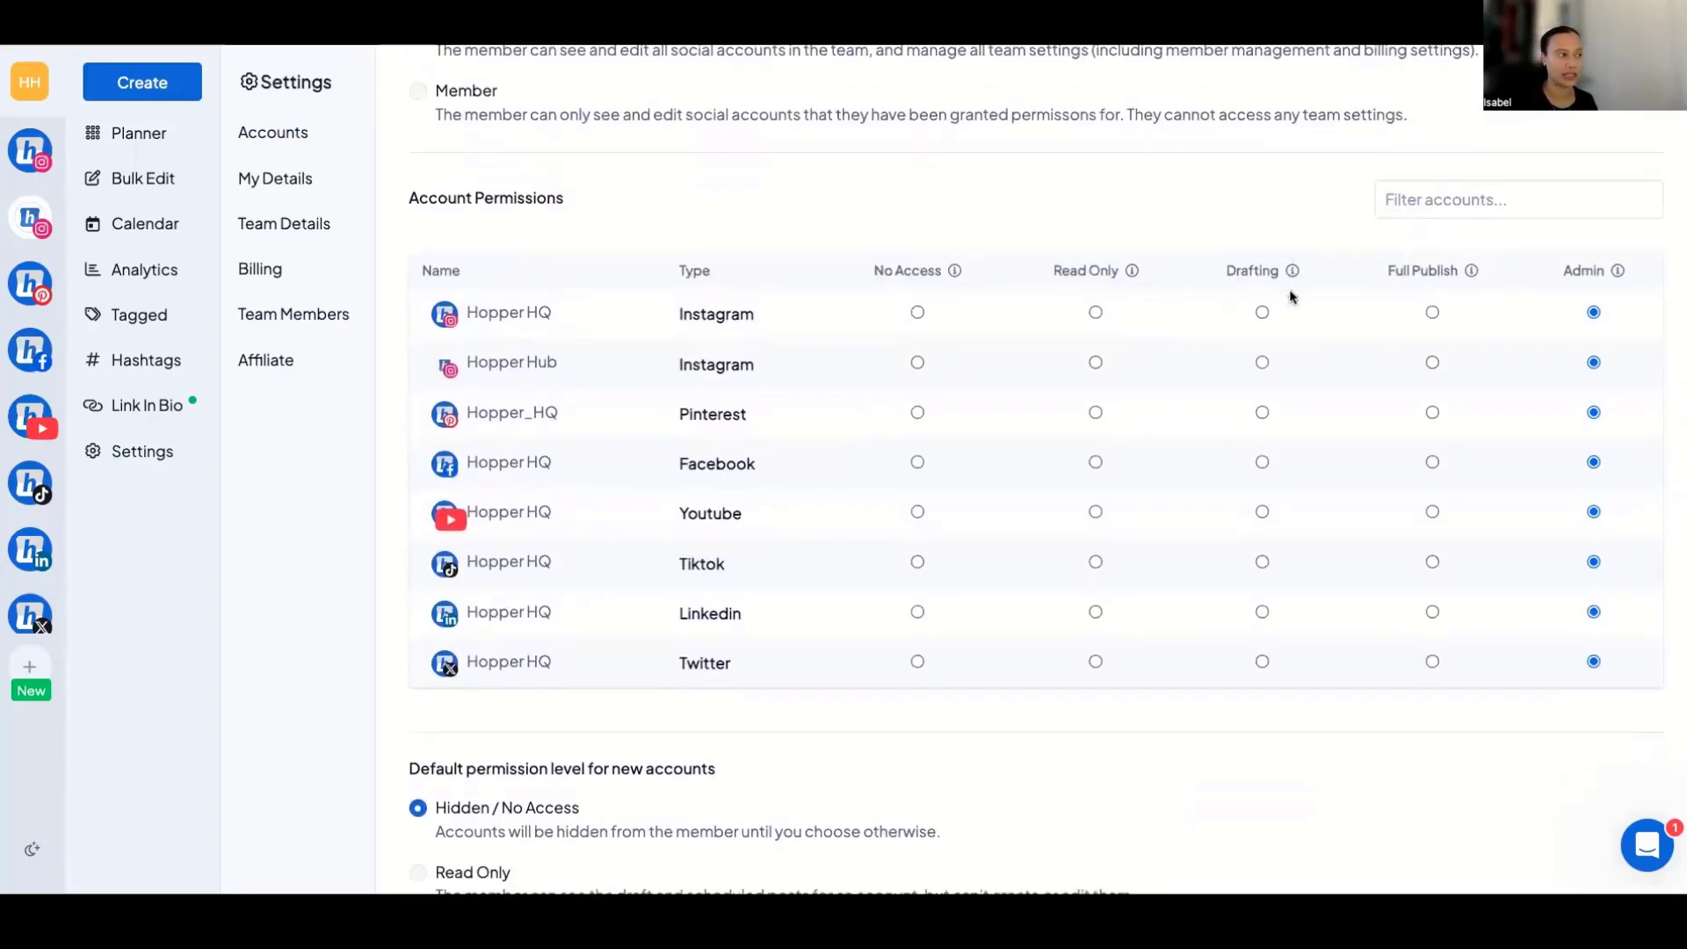
pyautogui.moveTo(504, 379); pyautogui.dragTo(714, 378)
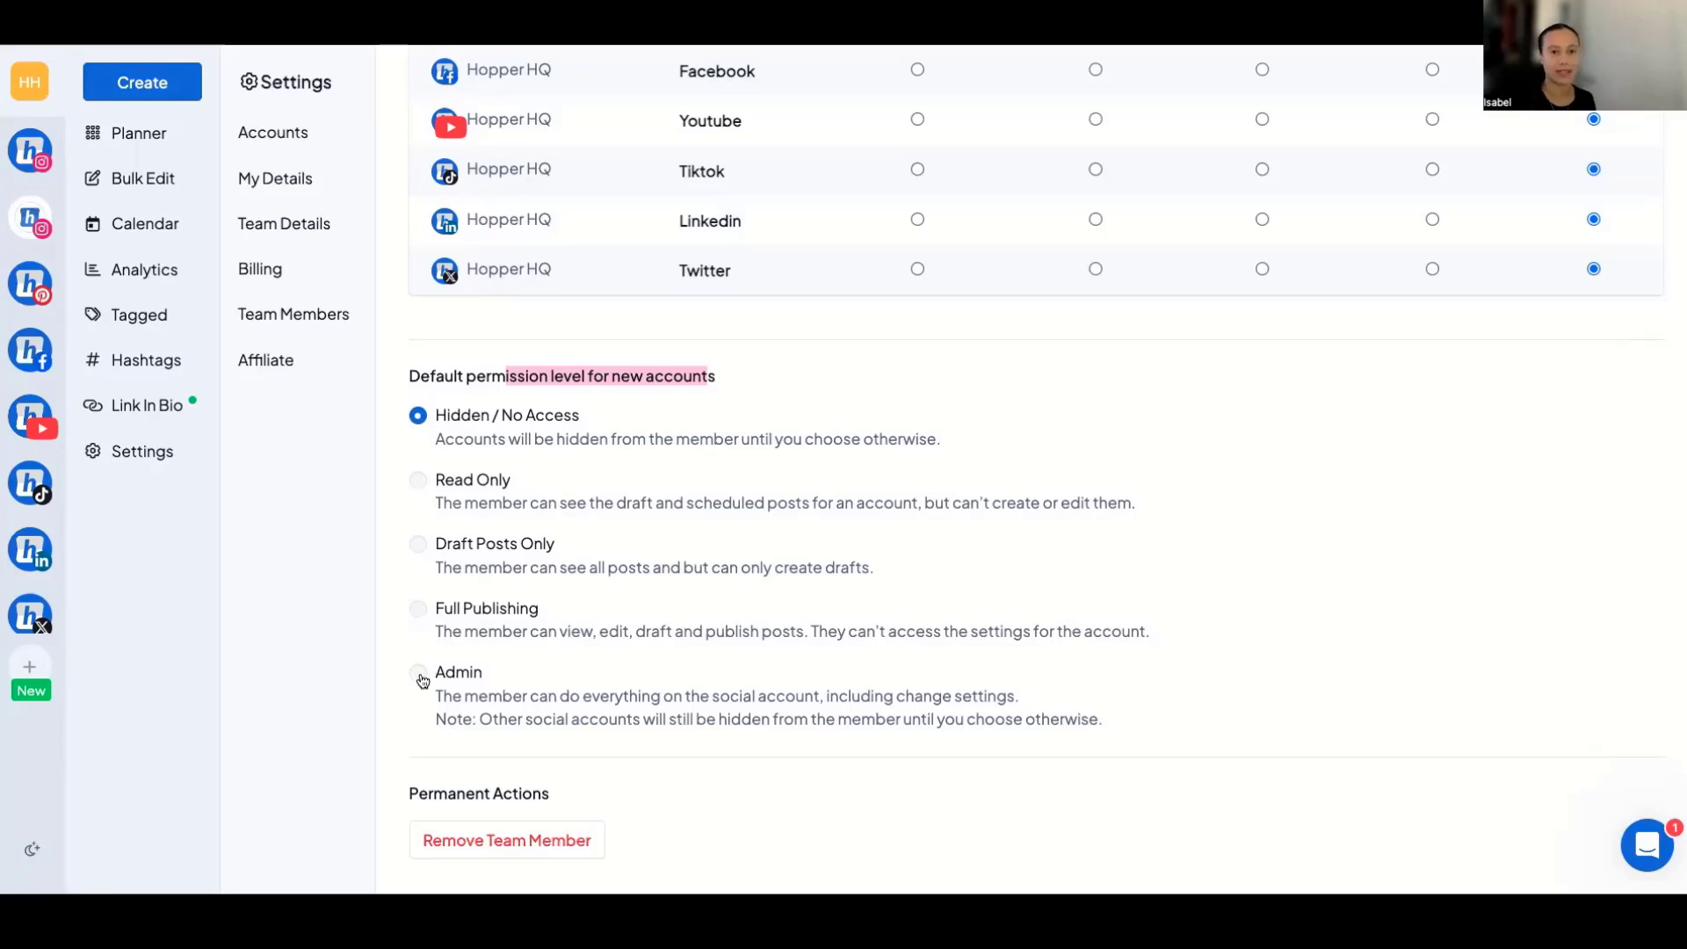
pyautogui.scroll(6, 615, 607)
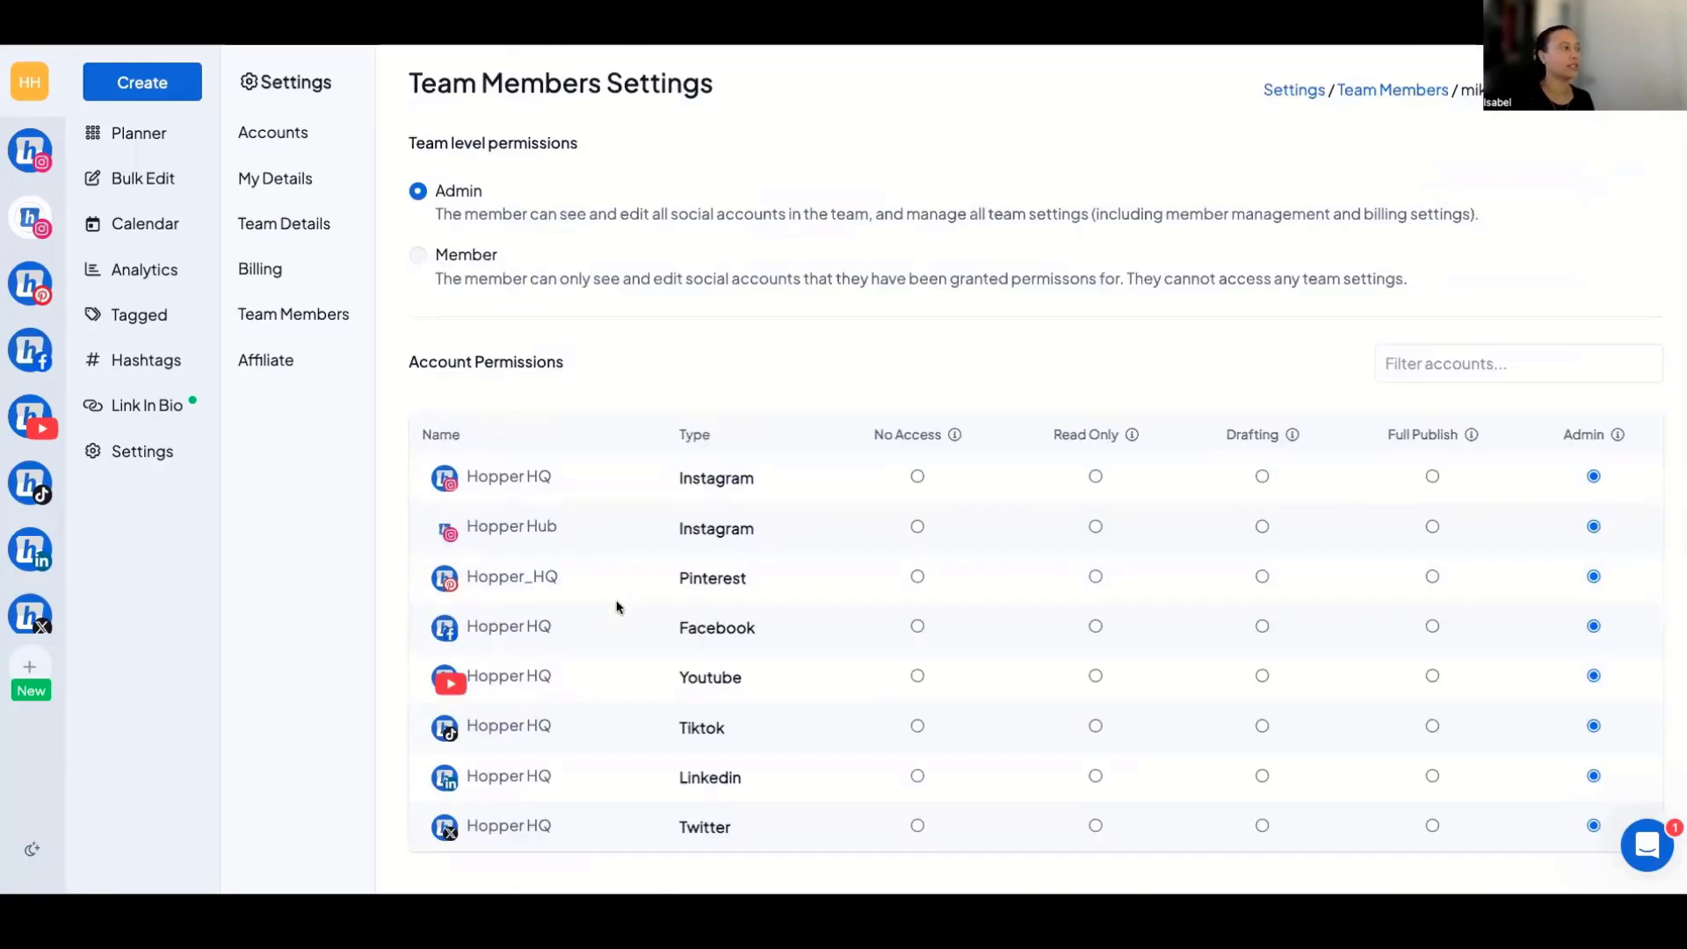
pyautogui.scroll(-6, 618, 607)
pyautogui.scroll(6, 588, 321)
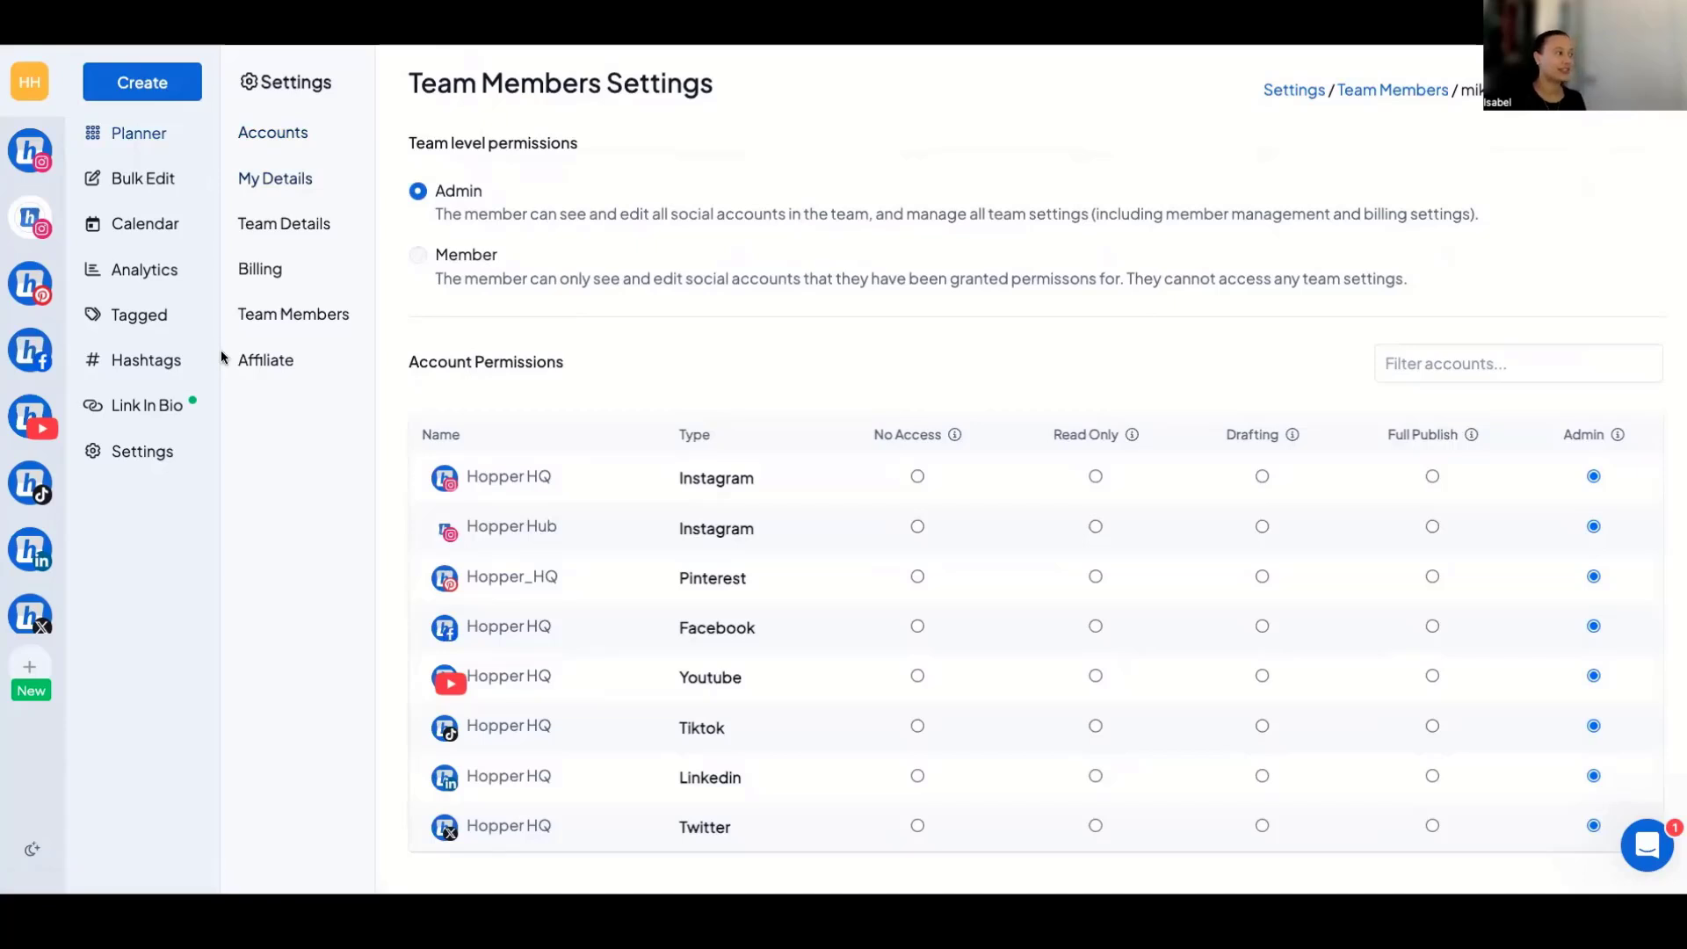
# Refresh the app and view the scheduled posts of the Hopper Hub Instagram account in the Planner.
pyautogui.press('super+r')
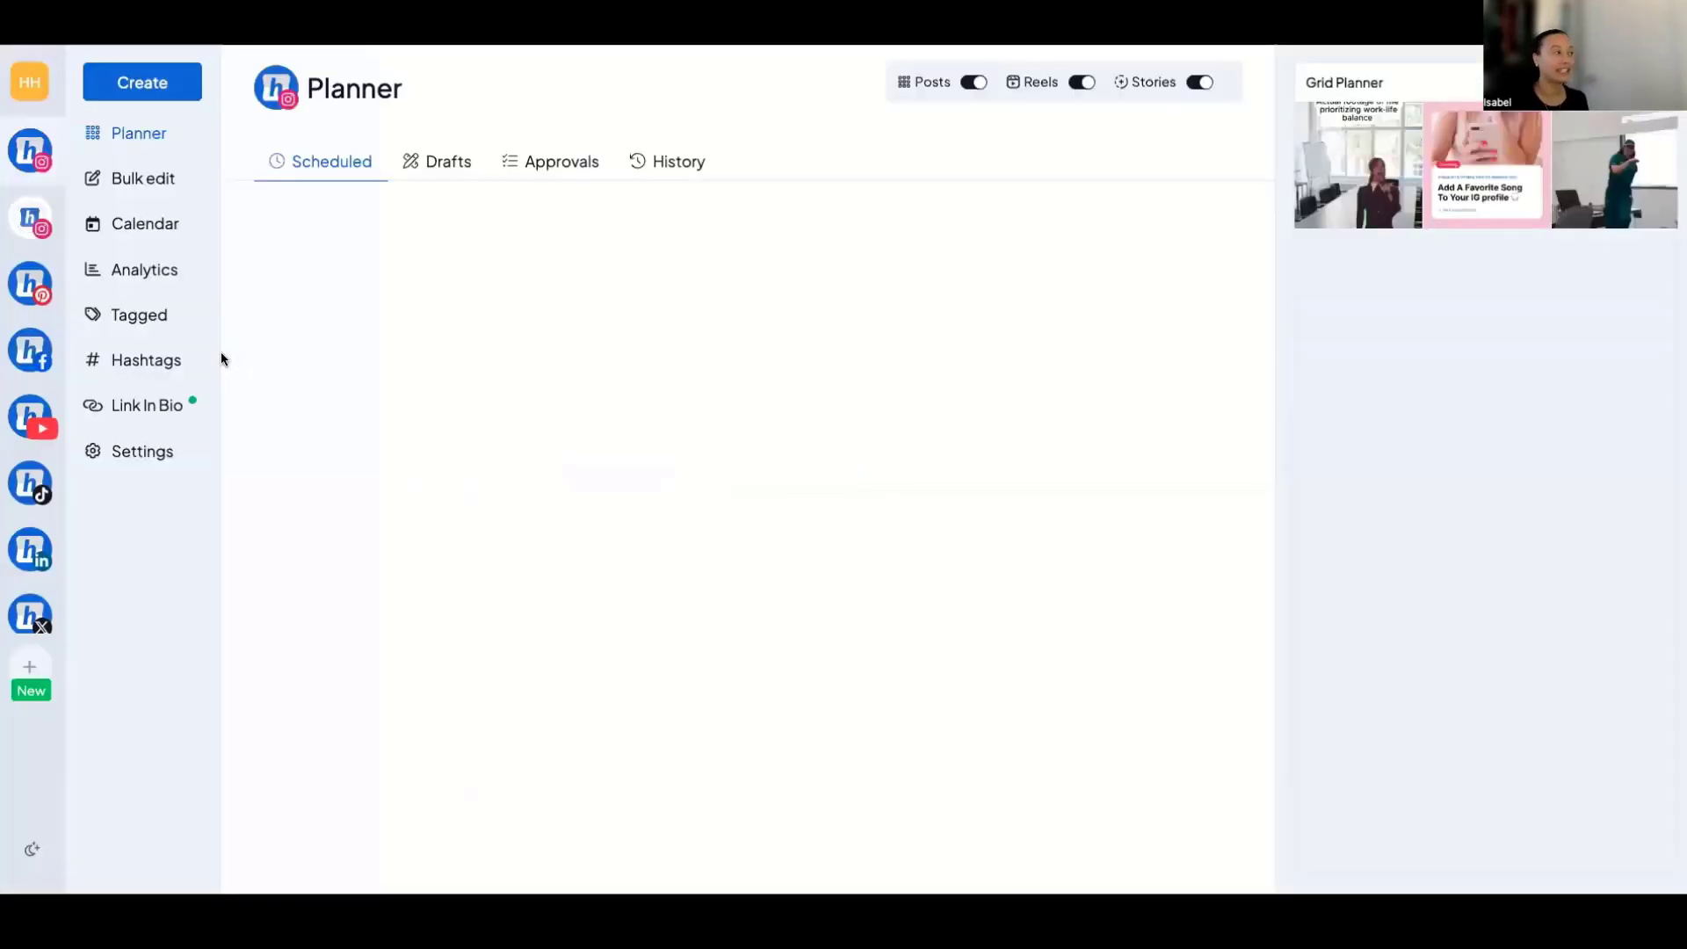
pyautogui.click(39, 224)
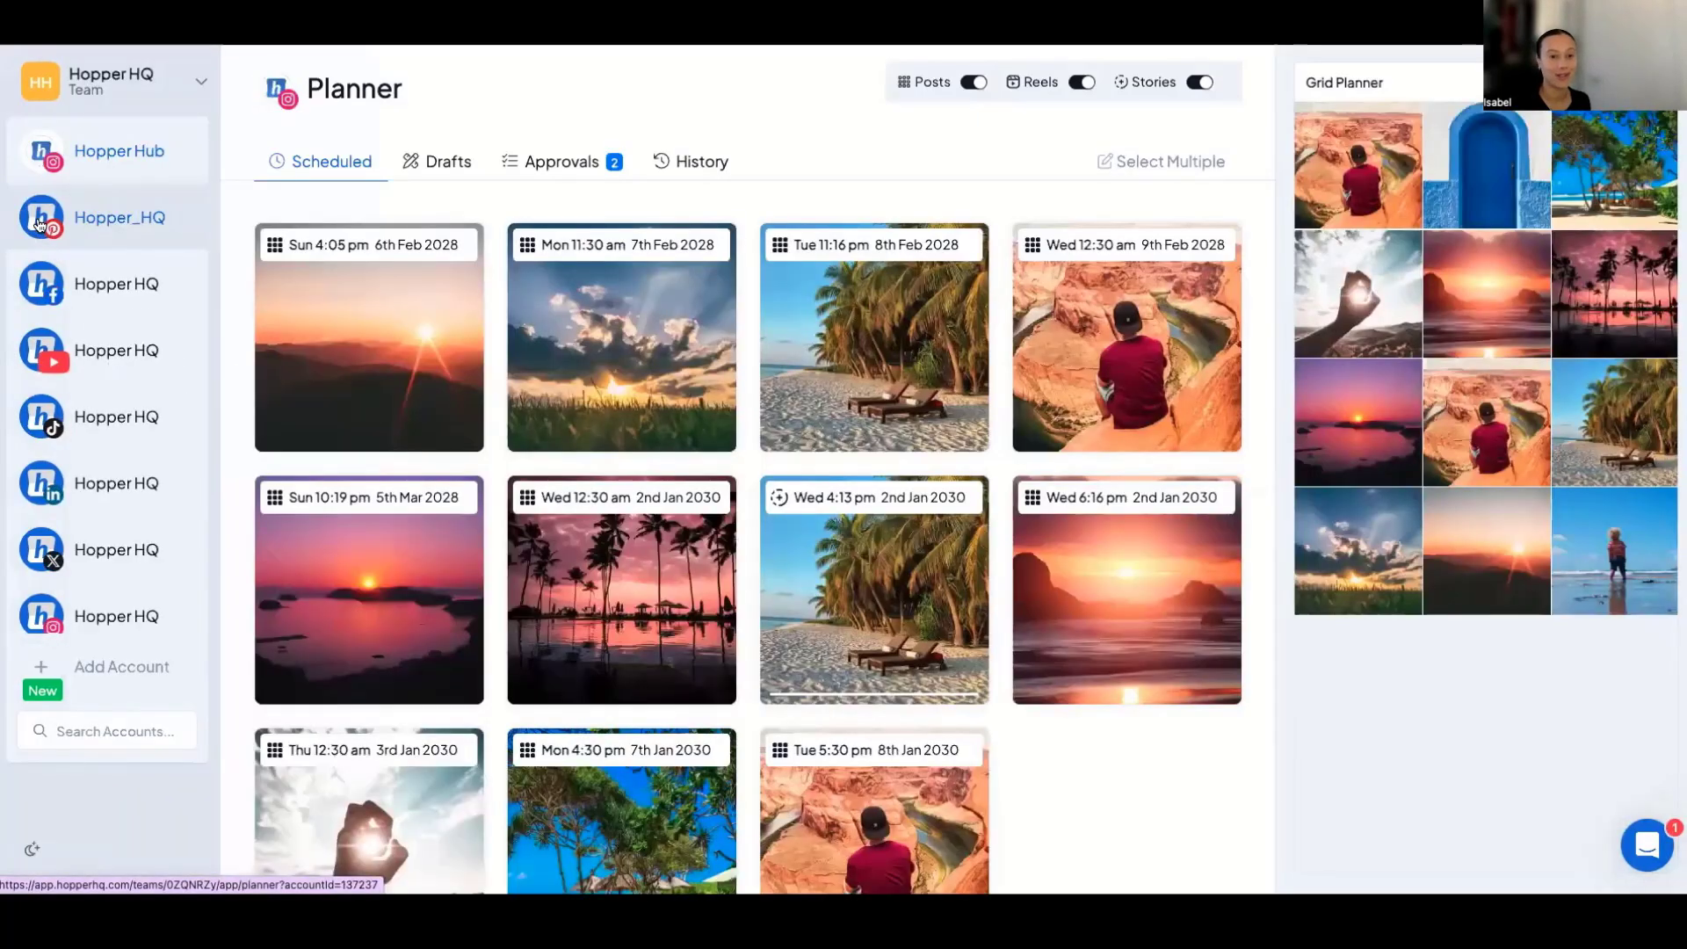